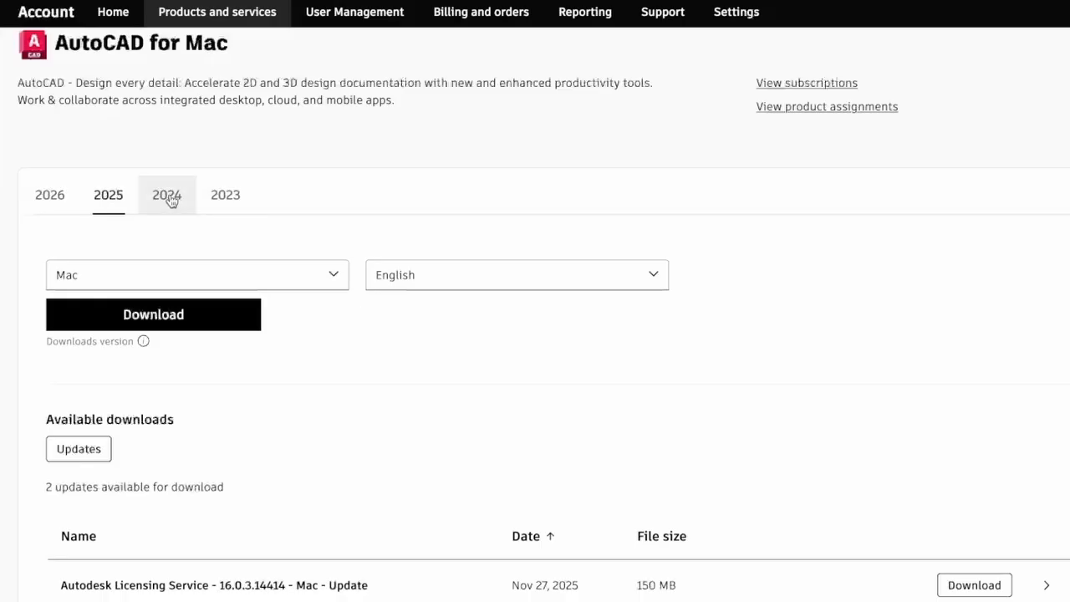
# - Check the 2024 and 2023 releases of AutoCAD for Mac and their available updates on the product download page
pyautogui.click(170, 200)
pyautogui.click(225, 203)
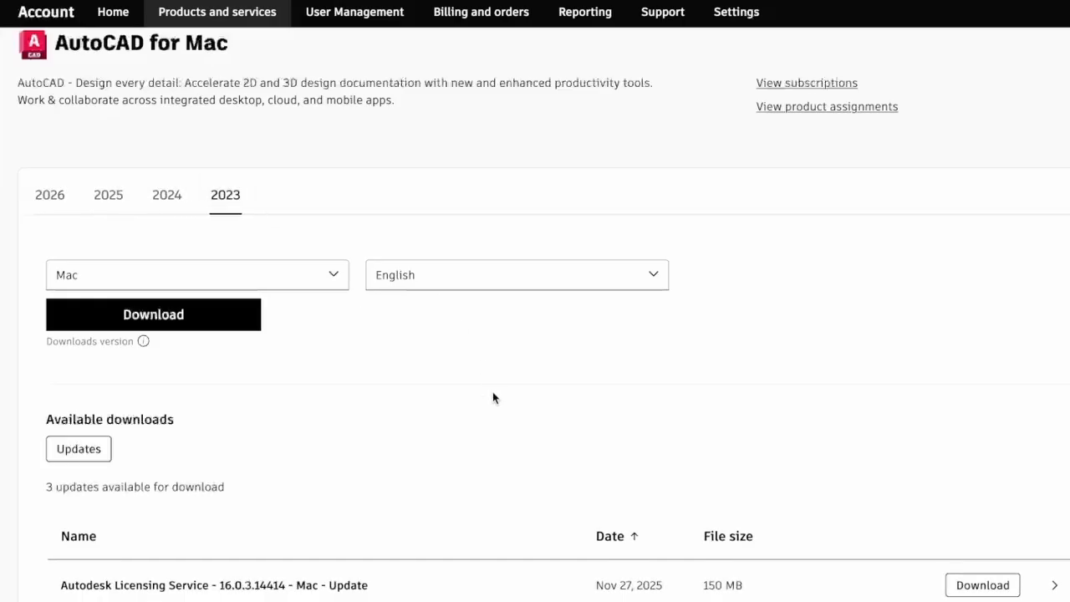
pyautogui.scroll(-3, 492, 393)
pyautogui.scroll(1, 494, 399)
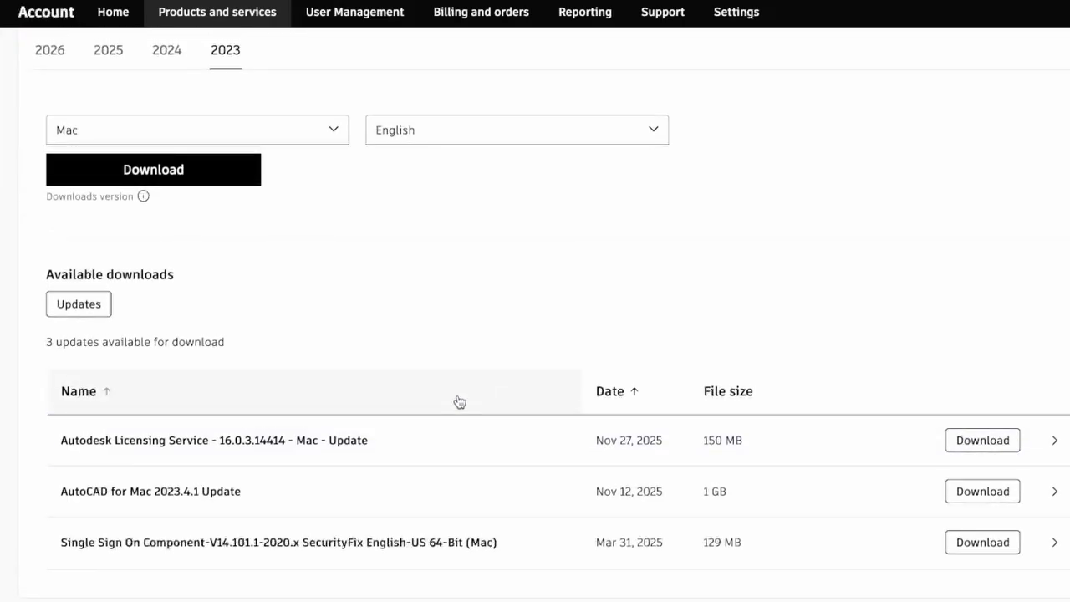
pyautogui.moveTo(144, 198)
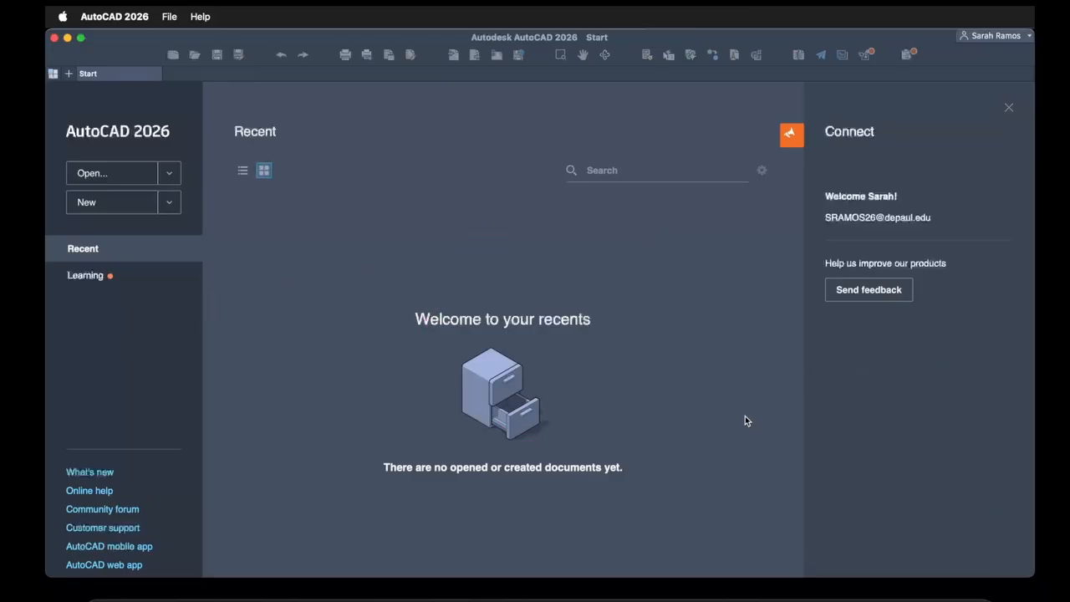
# - Create a new drawing in AutoCAD 2026 and hide the Tool Sets palette and the Tool Bar
pyautogui.click(87, 205)
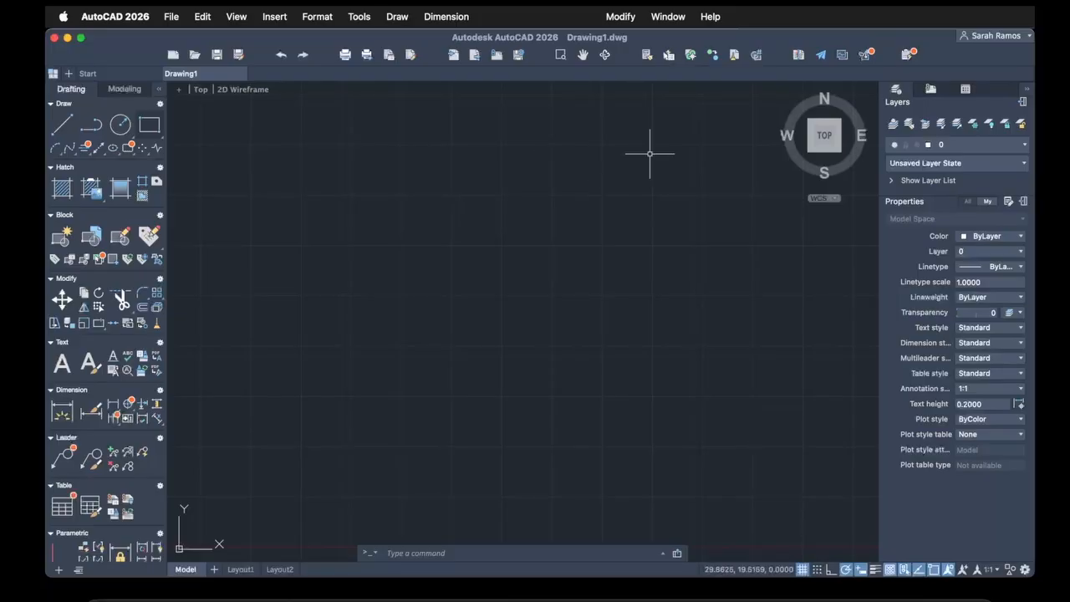
pyautogui.click(668, 17)
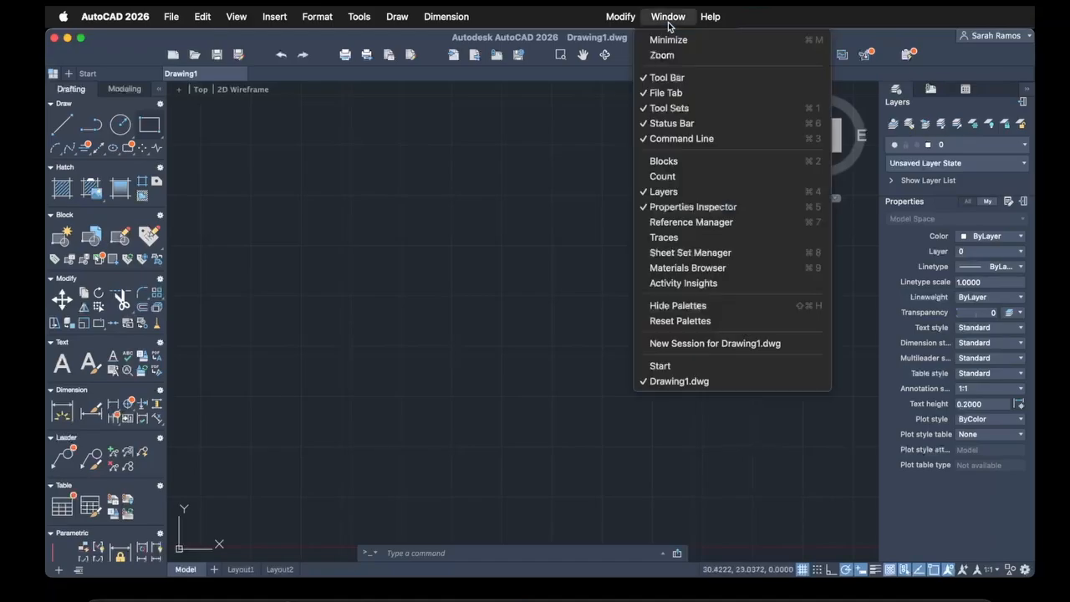
pyautogui.click(694, 108)
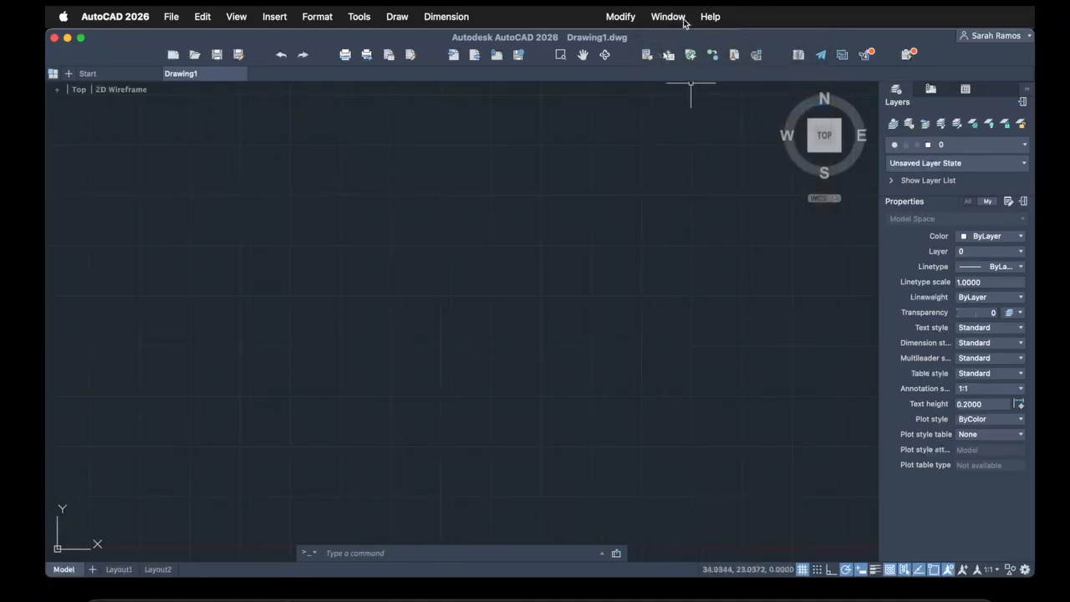
pyautogui.click(681, 17)
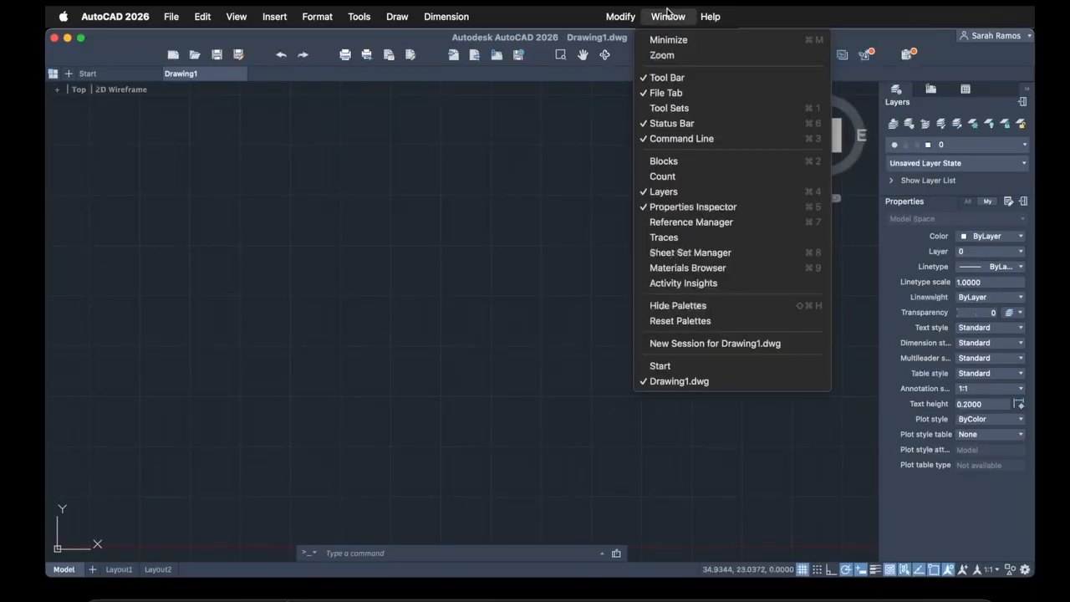
pyautogui.click(715, 77)
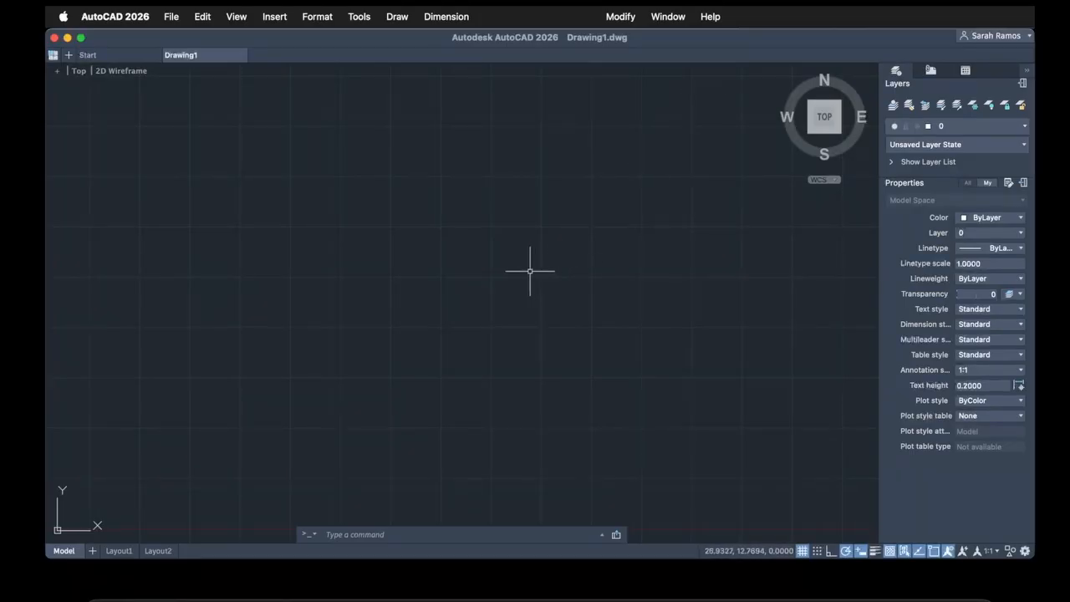
# - Show the layer list and enlarge it so more layer rows fit above the properties
pyautogui.click(892, 163)
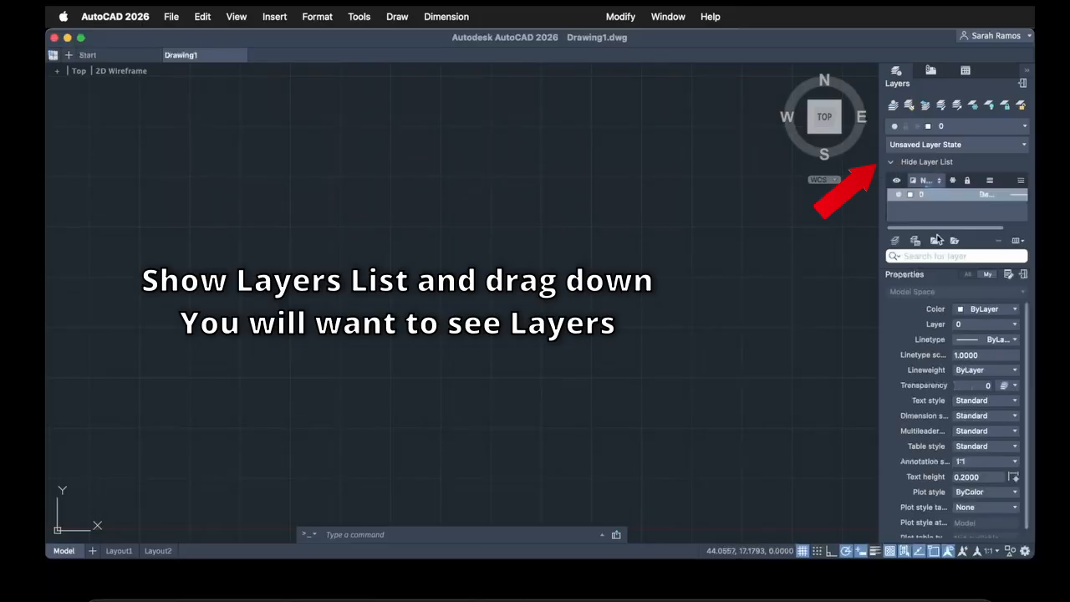
pyautogui.moveTo(944, 250); pyautogui.dragTo(937, 358)
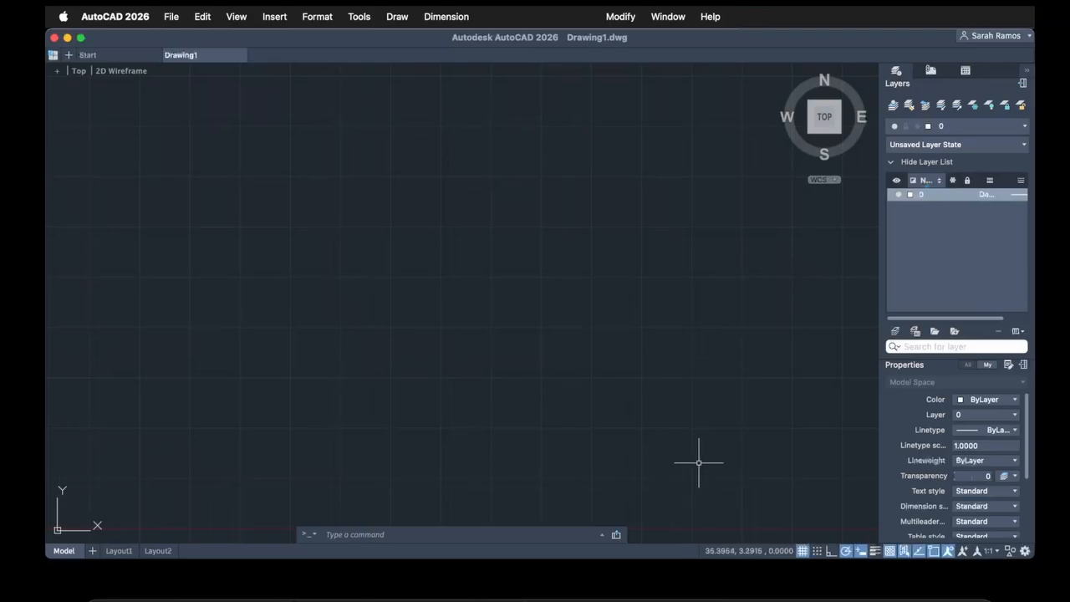
# - Turn off the drawing grid and Dynamic Input
pyautogui.click(802, 551)
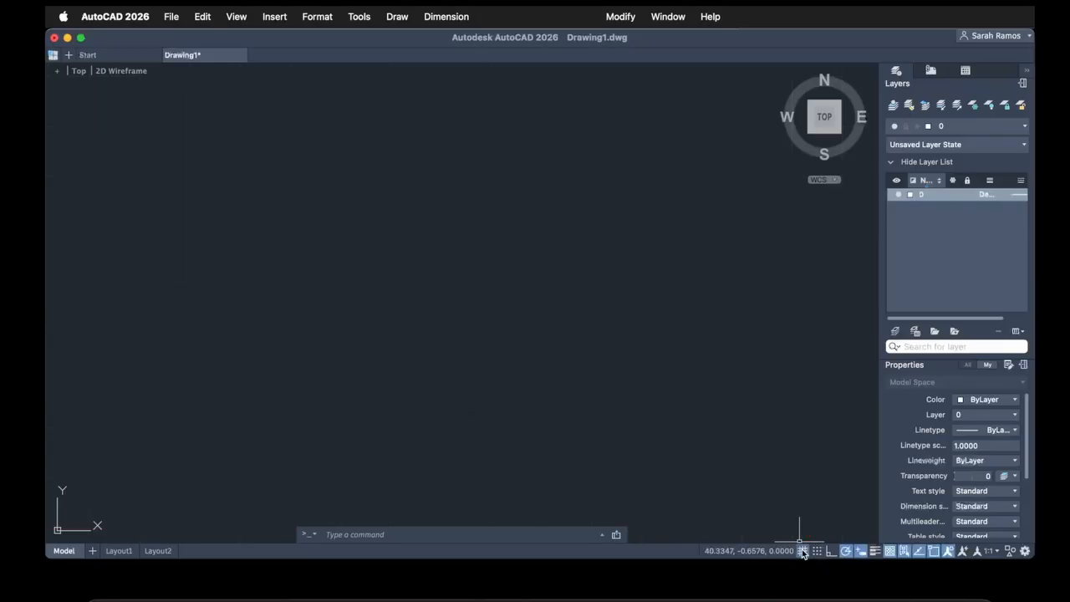
pyautogui.write('l')
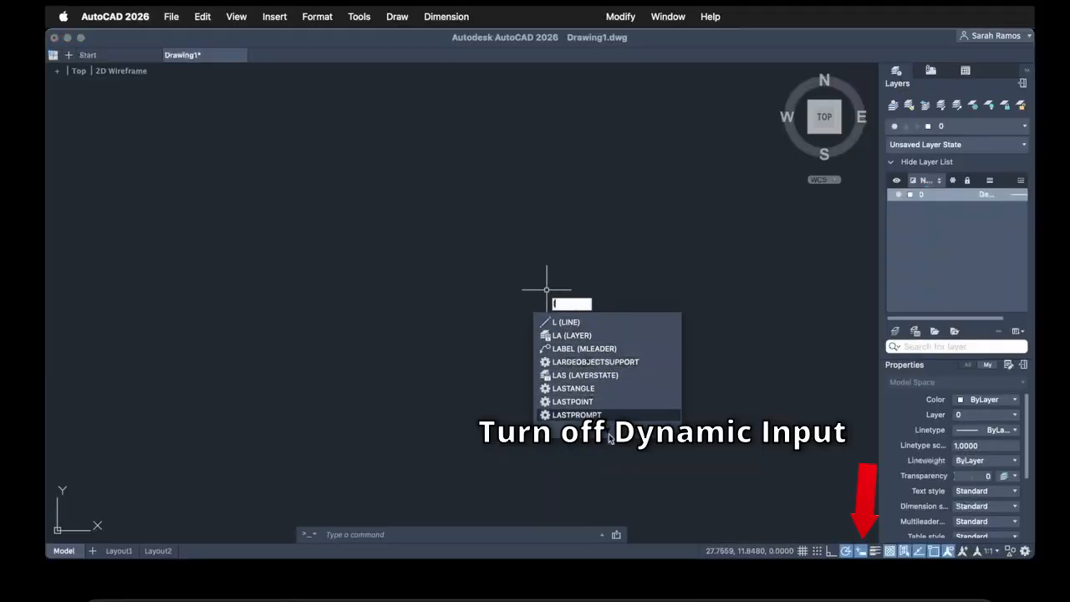
pyautogui.press('Escape')
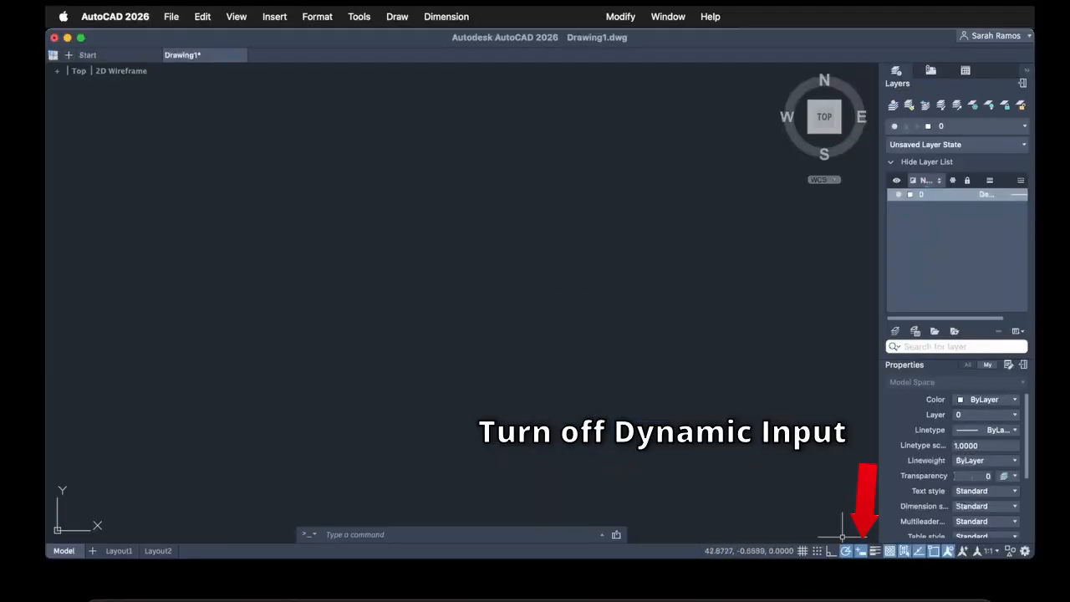
pyautogui.click(860, 550)
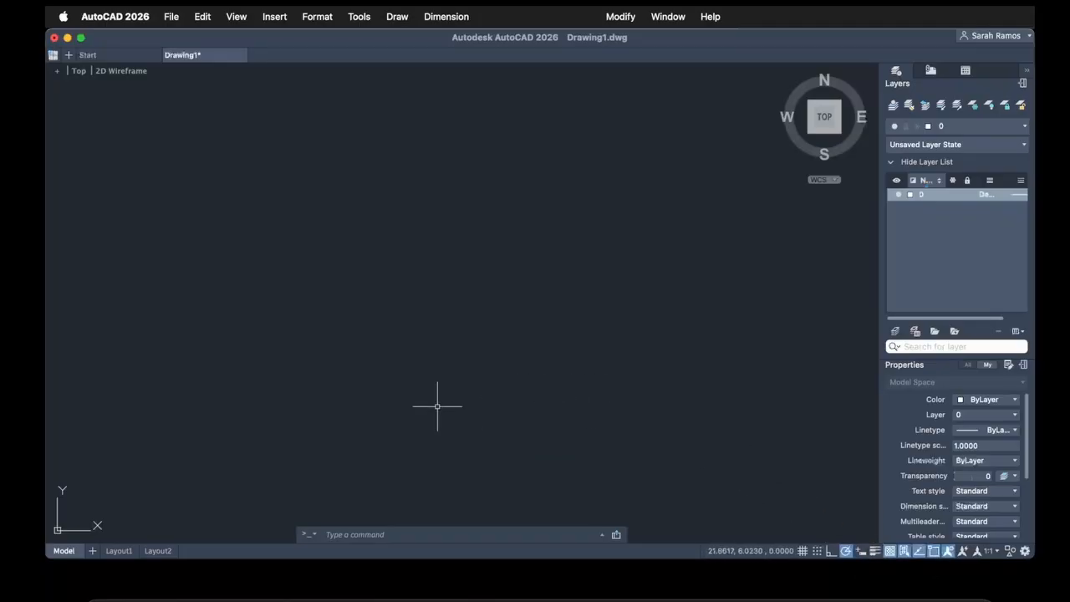
# - Turn off AutoComplete and AutoCorrect in the command line's input settings
pyautogui.click(381, 531)
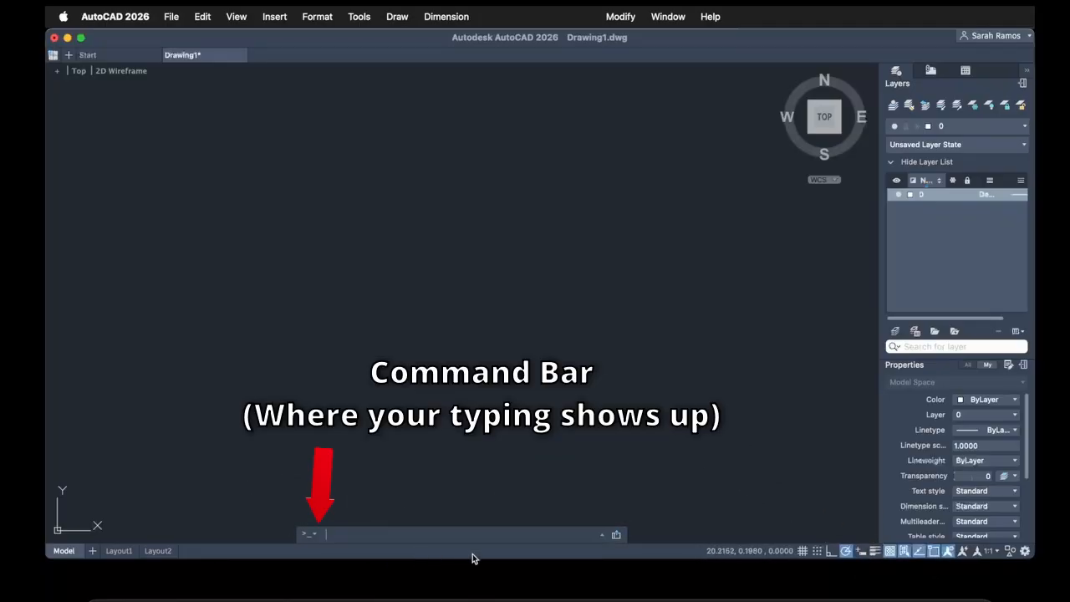
pyautogui.rightClick(315, 539)
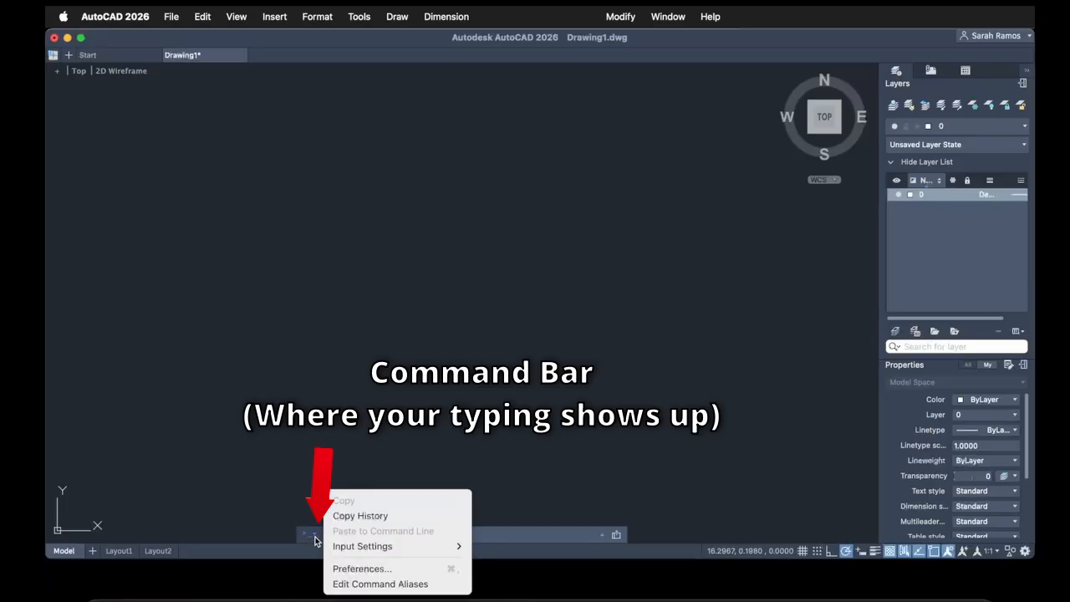
pyautogui.moveTo(435, 546)
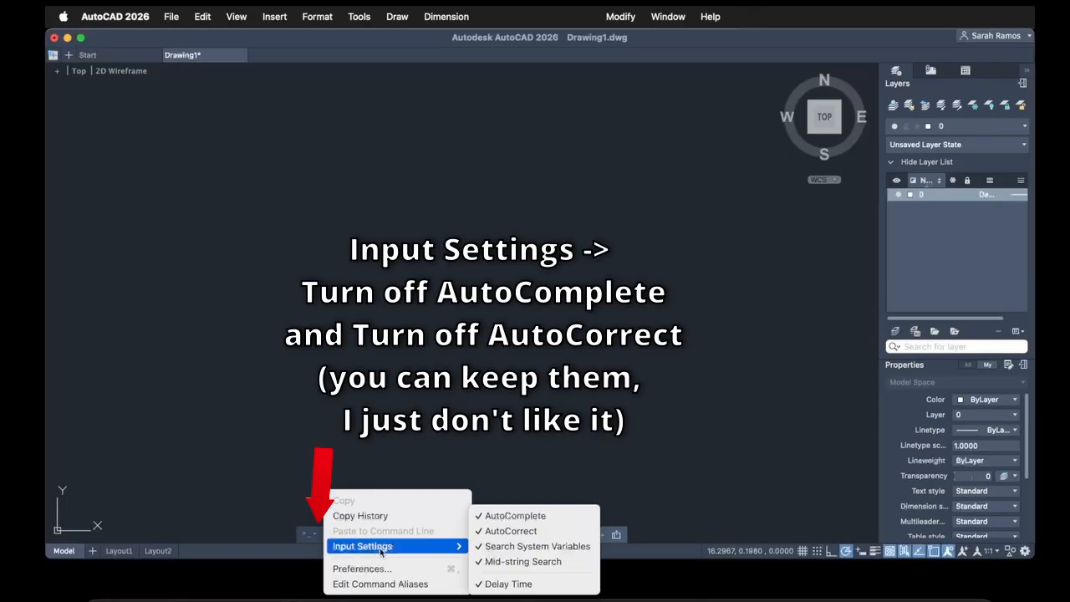
pyautogui.click(564, 518)
pyautogui.click(310, 536)
pyautogui.moveTo(451, 548)
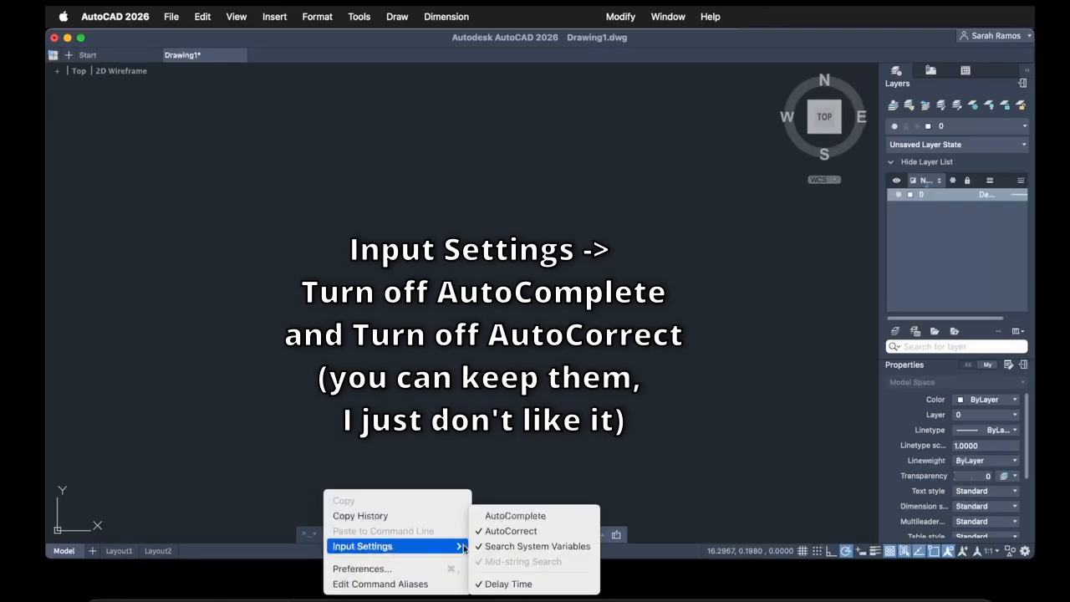
pyautogui.click(575, 527)
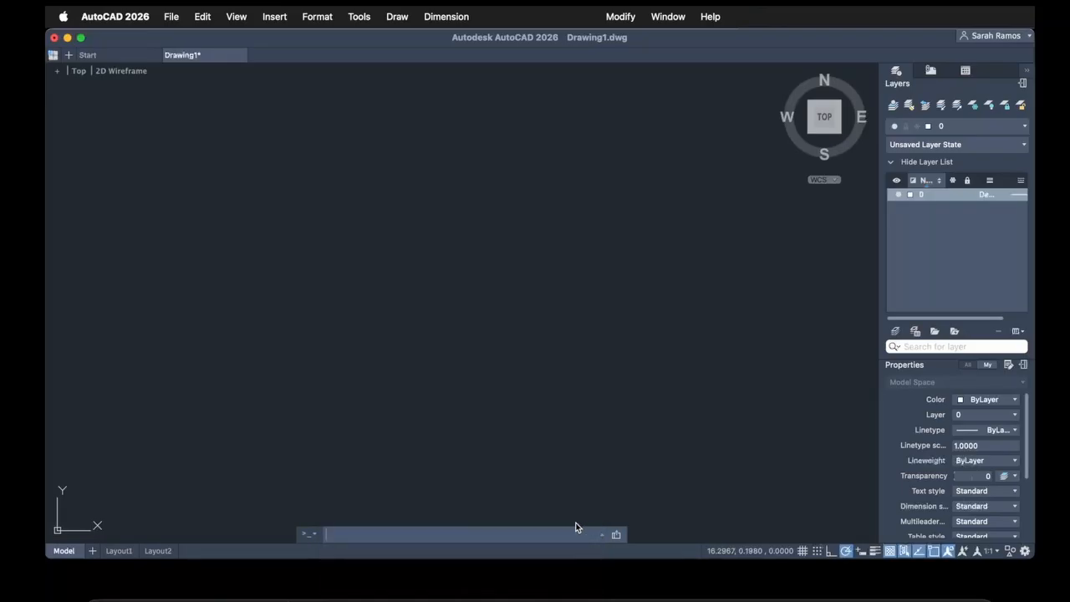
# - Review which object snap modes are enabled in the Drafting Settings, then close the dialog
pyautogui.rightClick(934, 555)
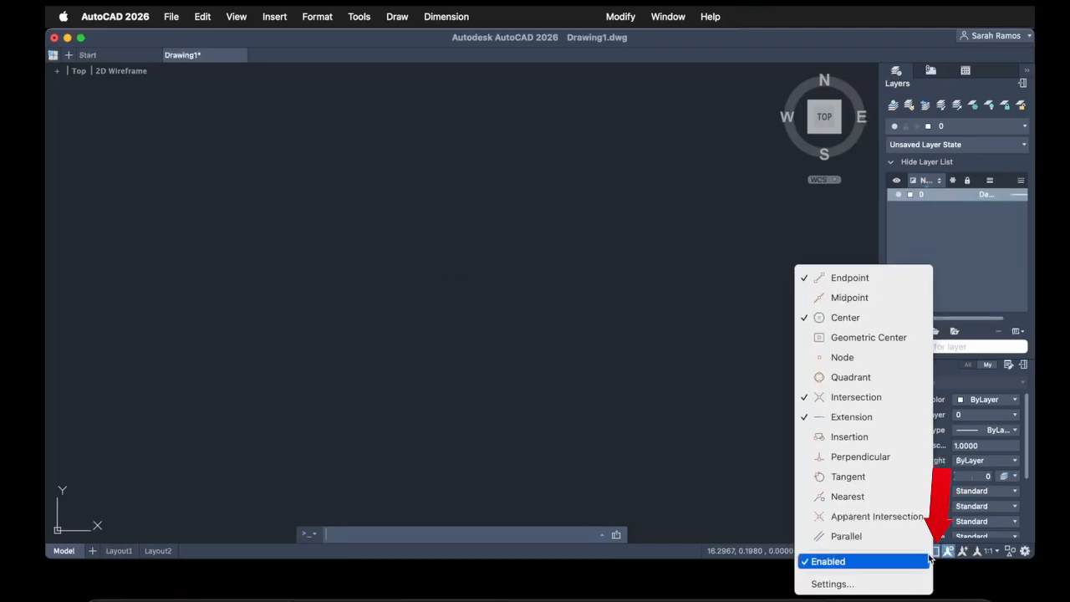
pyautogui.click(895, 585)
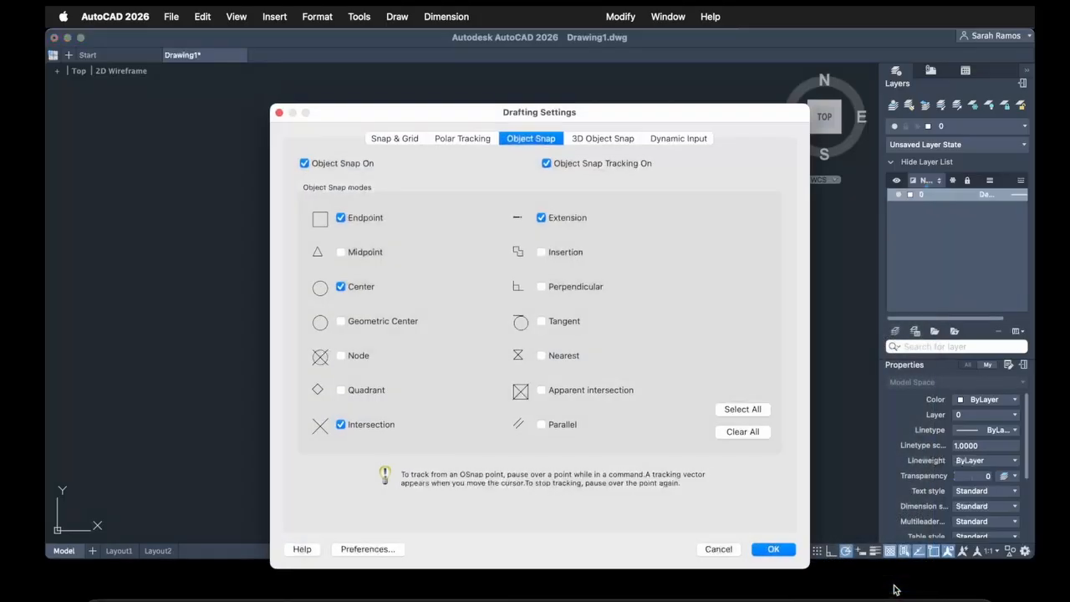
pyautogui.moveTo(626, 118); pyautogui.dragTo(604, 88)
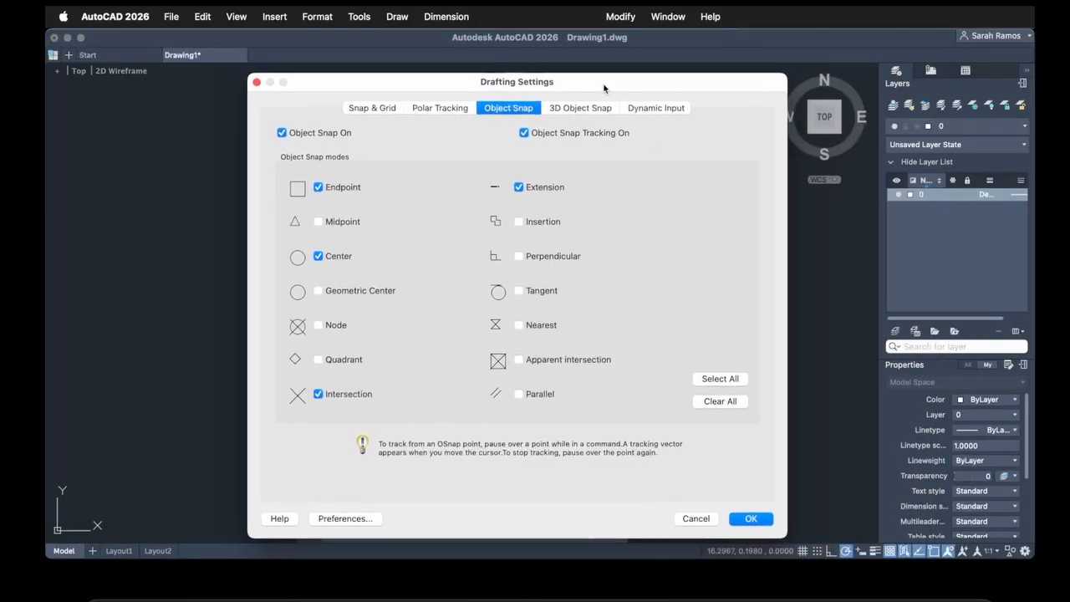
pyautogui.click(751, 519)
# - Set the OSMODE system variable to 255 to change the active object snaps
pyautogui.write('o')
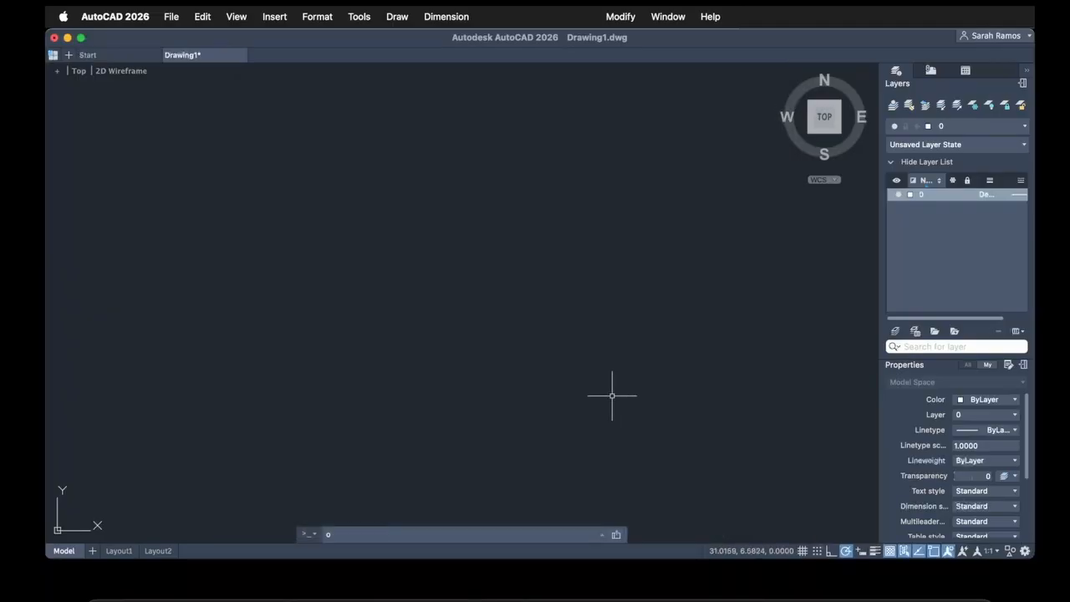
pyautogui.write('smode')
pyautogui.press('Return')
pyautogui.write('2')
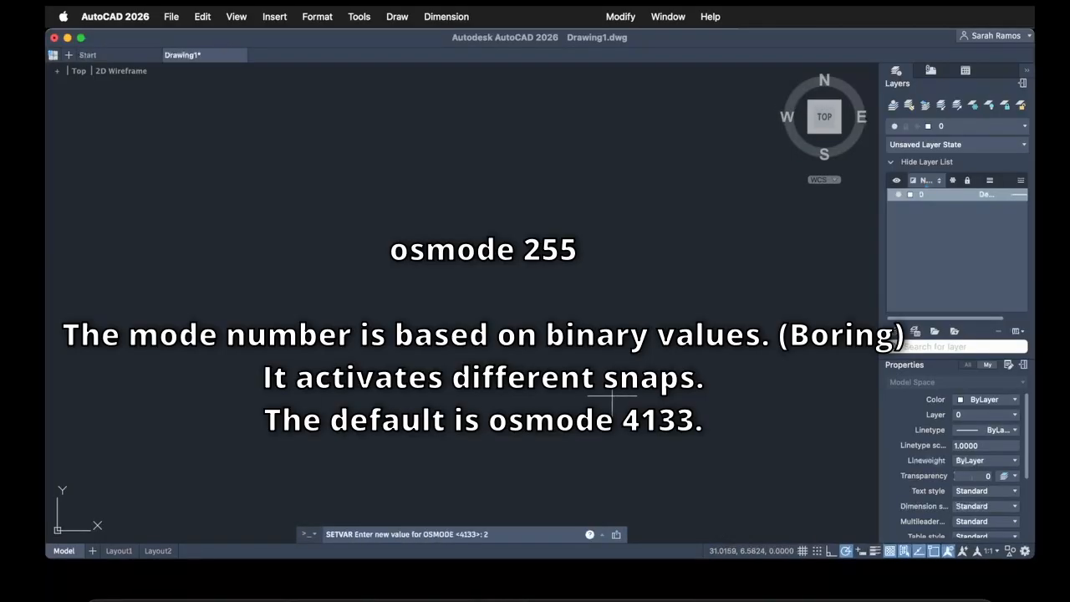
pyautogui.write('55')
pyautogui.press('Return')
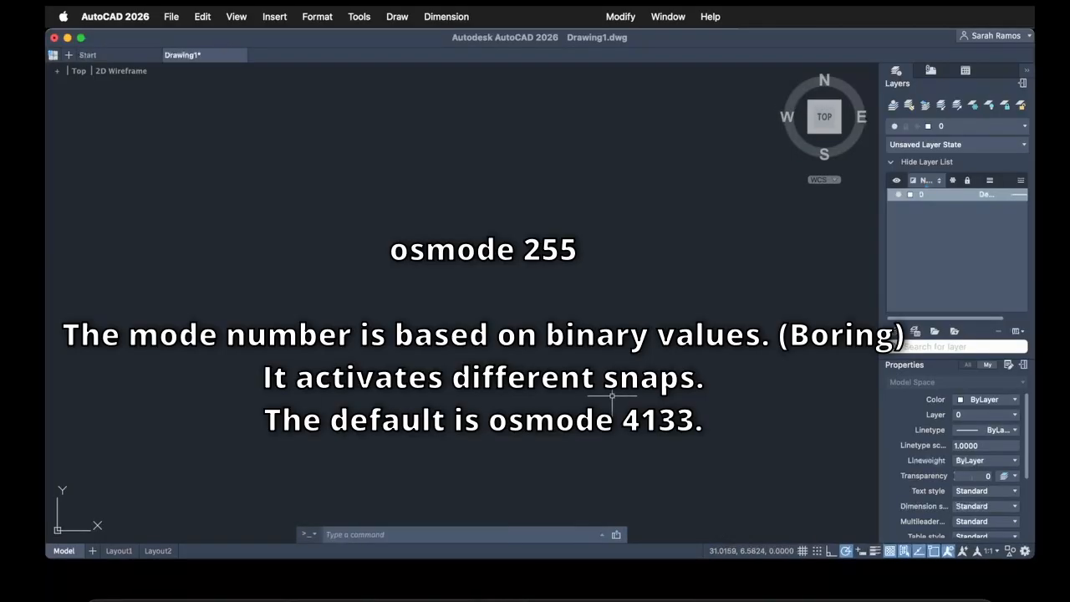
# - Check the object snap modes activated by the new OSMODE value in the Drafting Settings
pyautogui.click(936, 555)
pyautogui.click(898, 583)
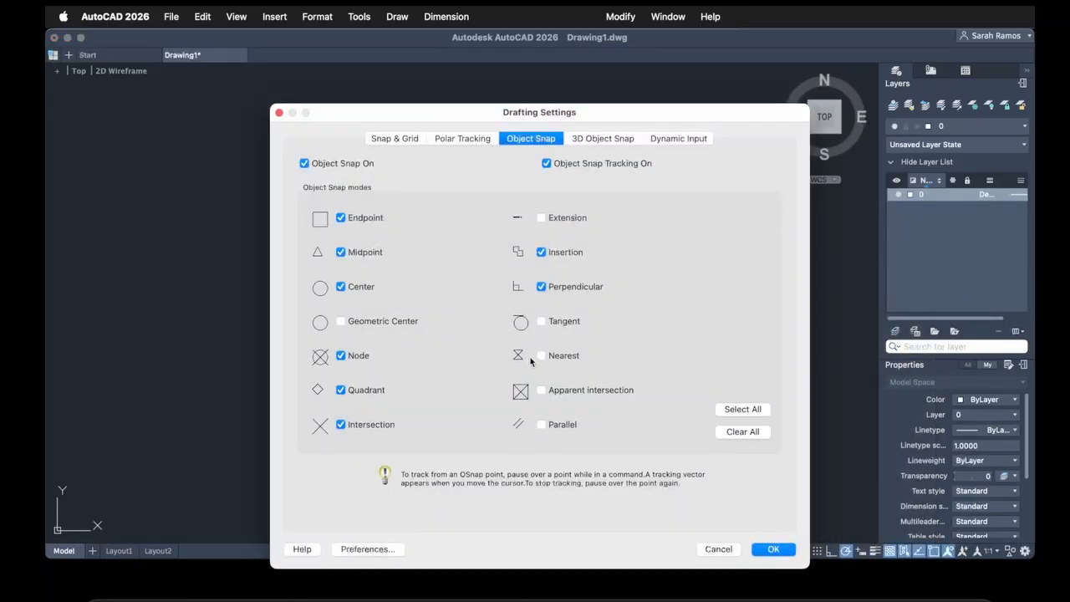
pyautogui.moveTo(605, 112); pyautogui.dragTo(574, 78)
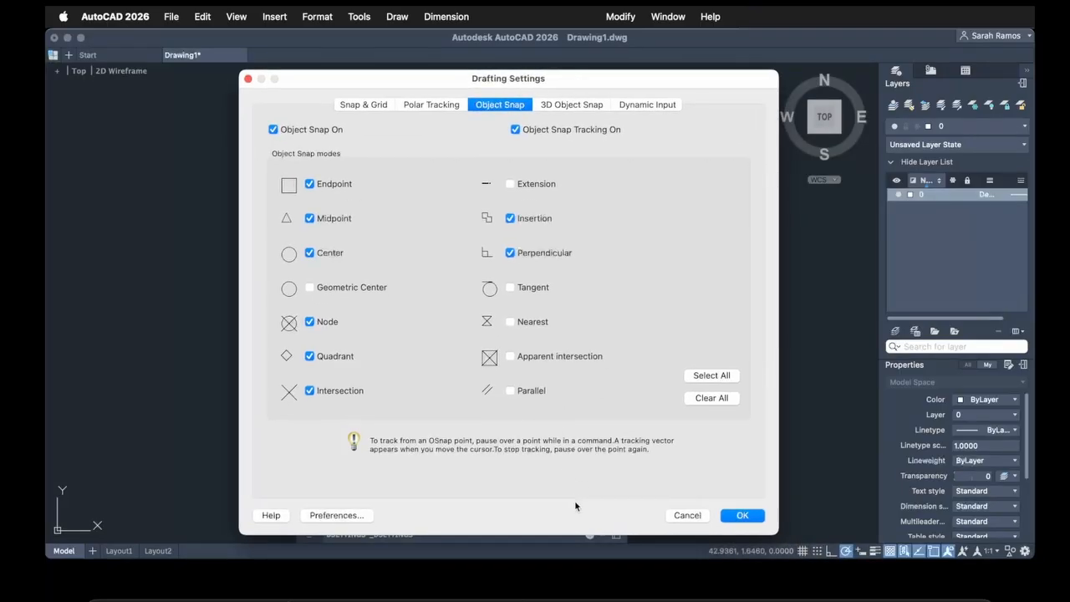
pyautogui.click(743, 516)
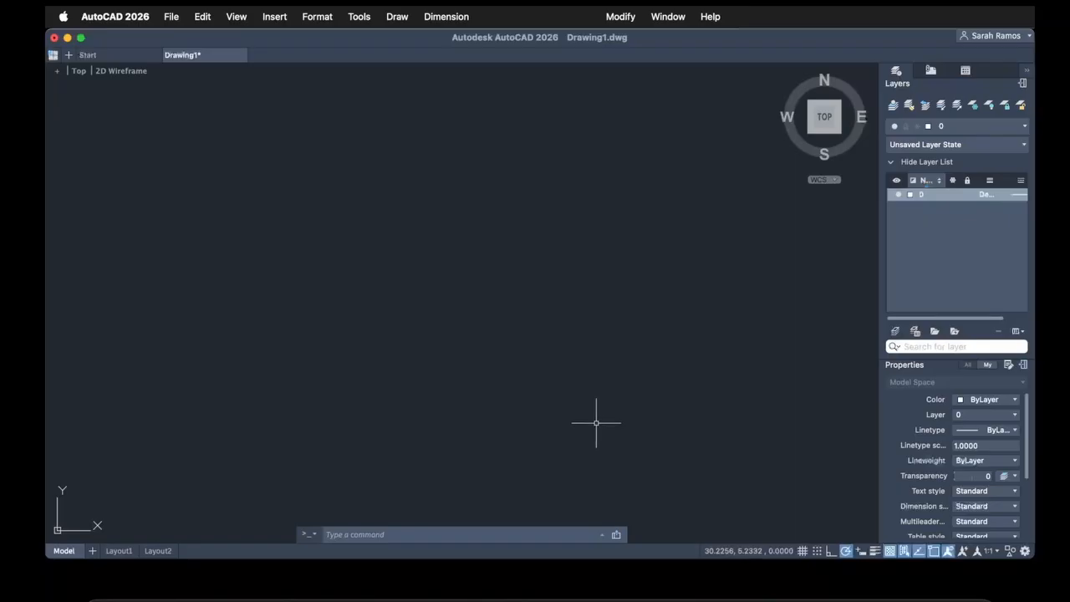
# - View the paper space layouts Layout1 and Layout2, then return to model space
pyautogui.click(118, 551)
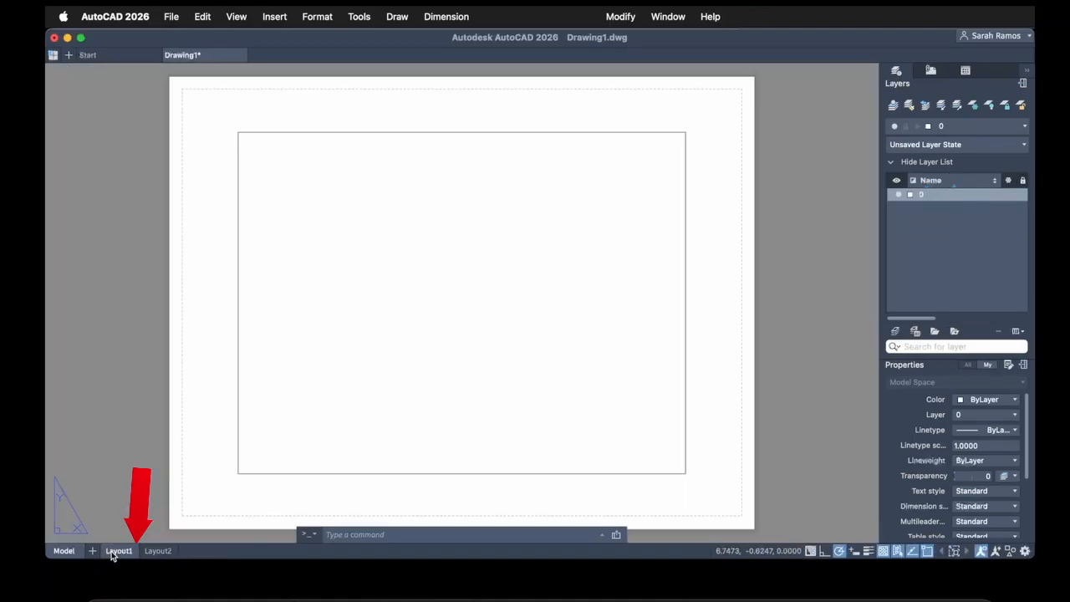
pyautogui.click(157, 551)
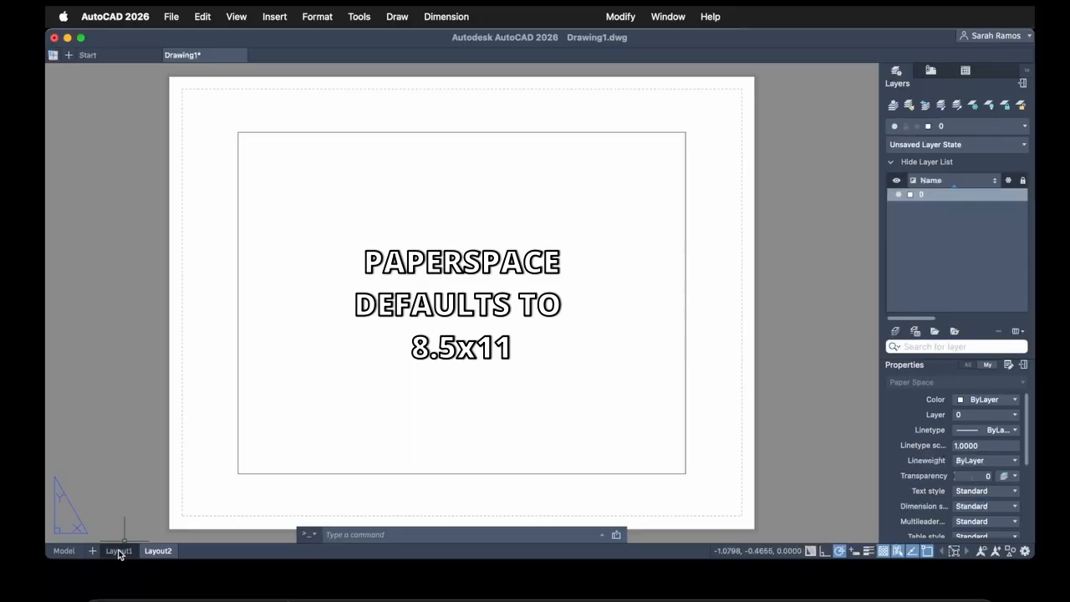
pyautogui.click(119, 551)
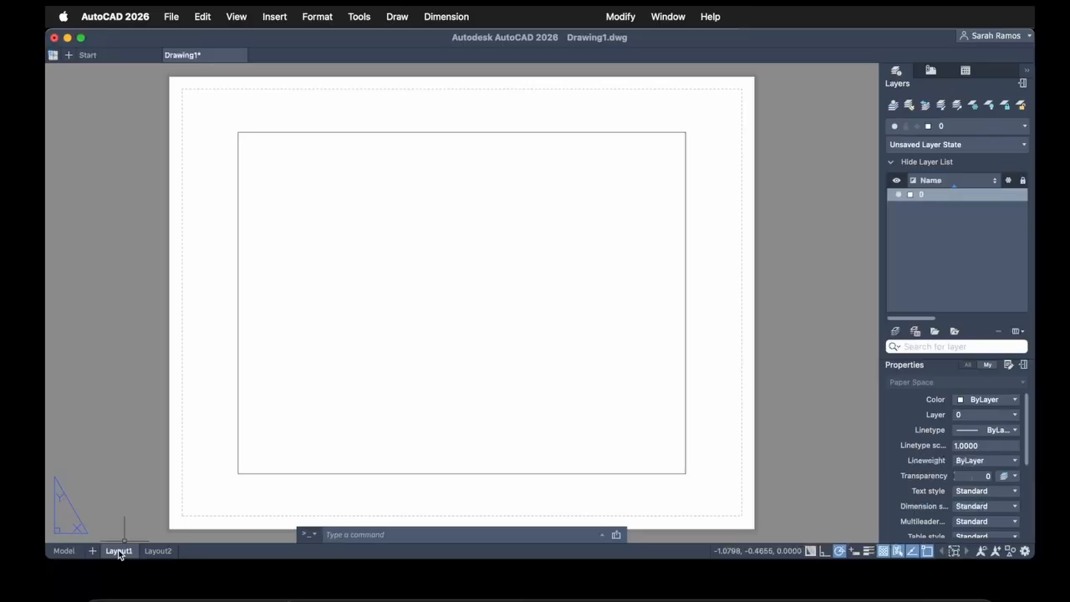
pyautogui.click(64, 551)
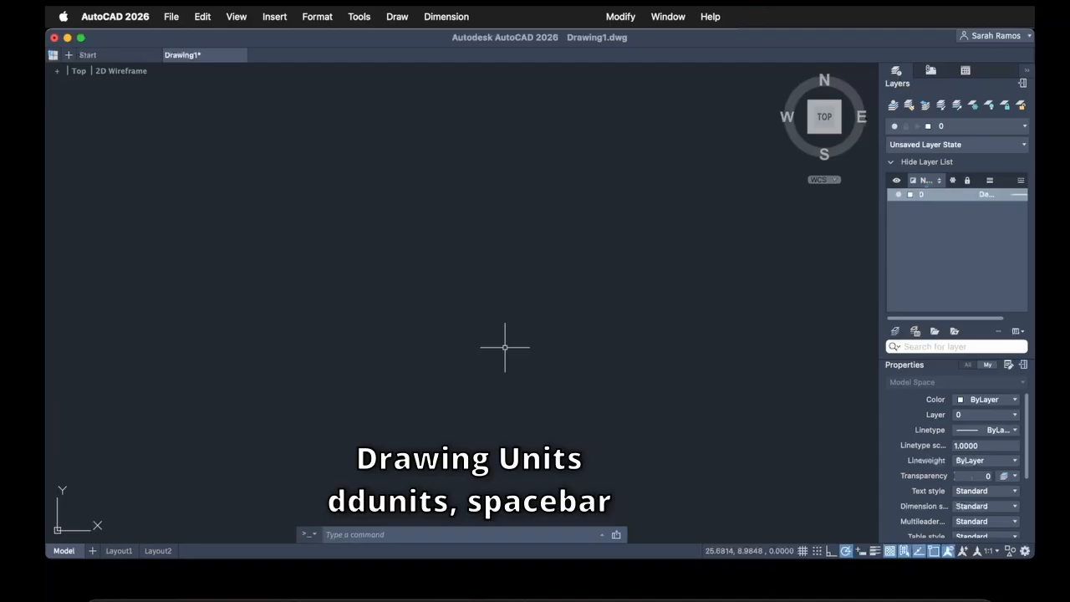
# - Set the drawing's length units to Architectural with a precision of 0'-0 1/16" and accept the drawing units
pyautogui.write('ddunits')
pyautogui.press('space')
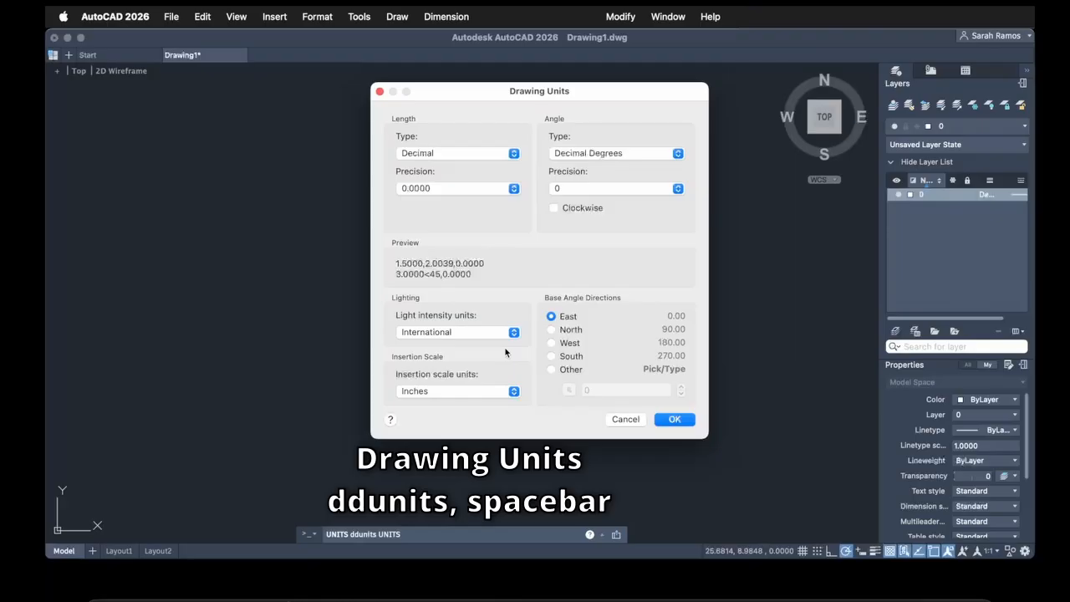
pyautogui.click(513, 154)
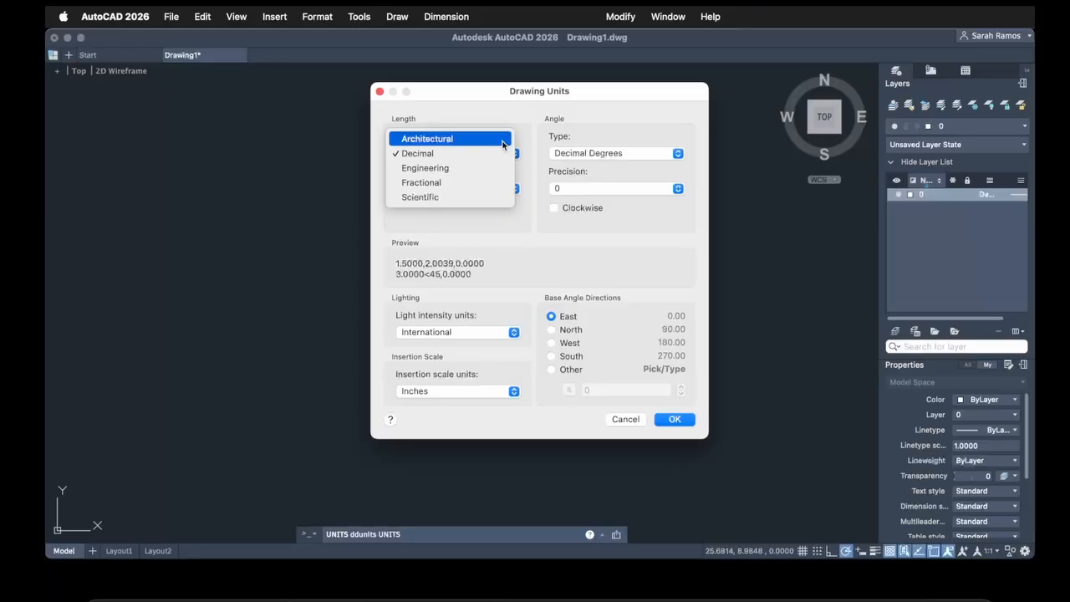
pyautogui.click(503, 144)
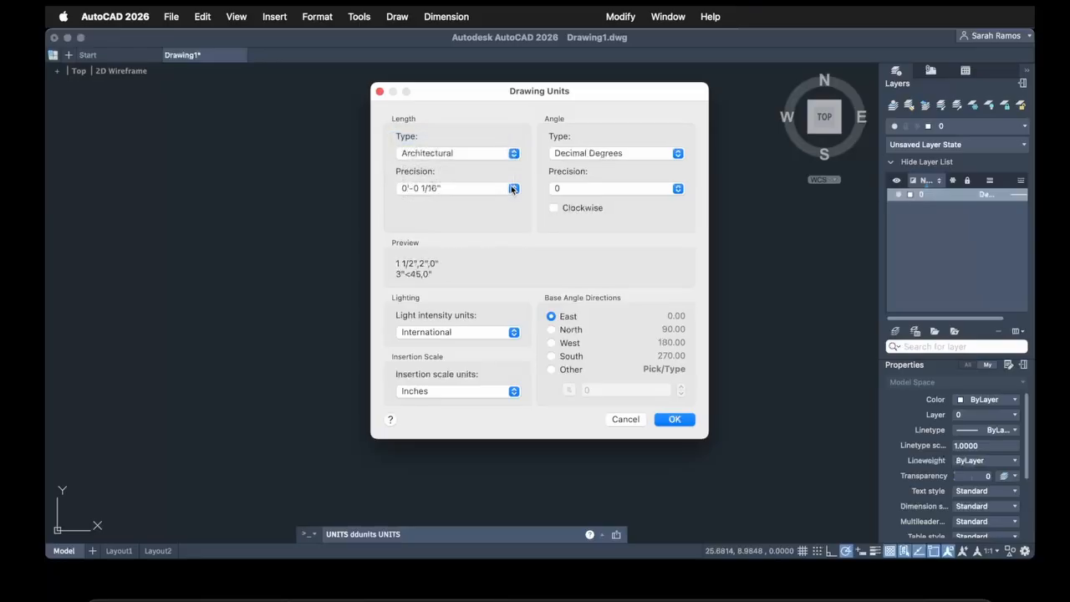
pyautogui.click(513, 188)
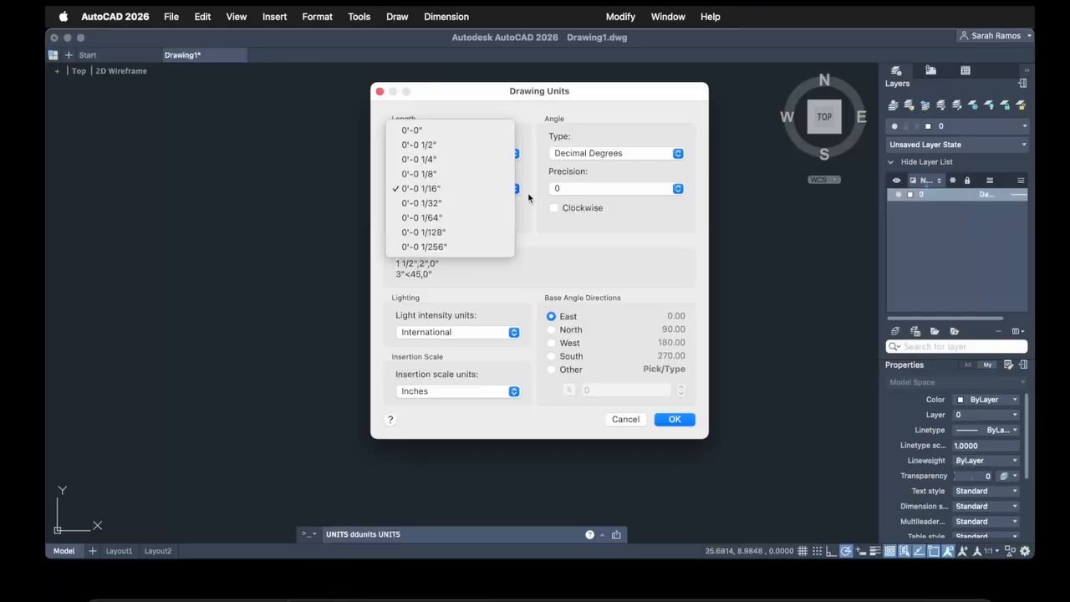
pyautogui.click(528, 198)
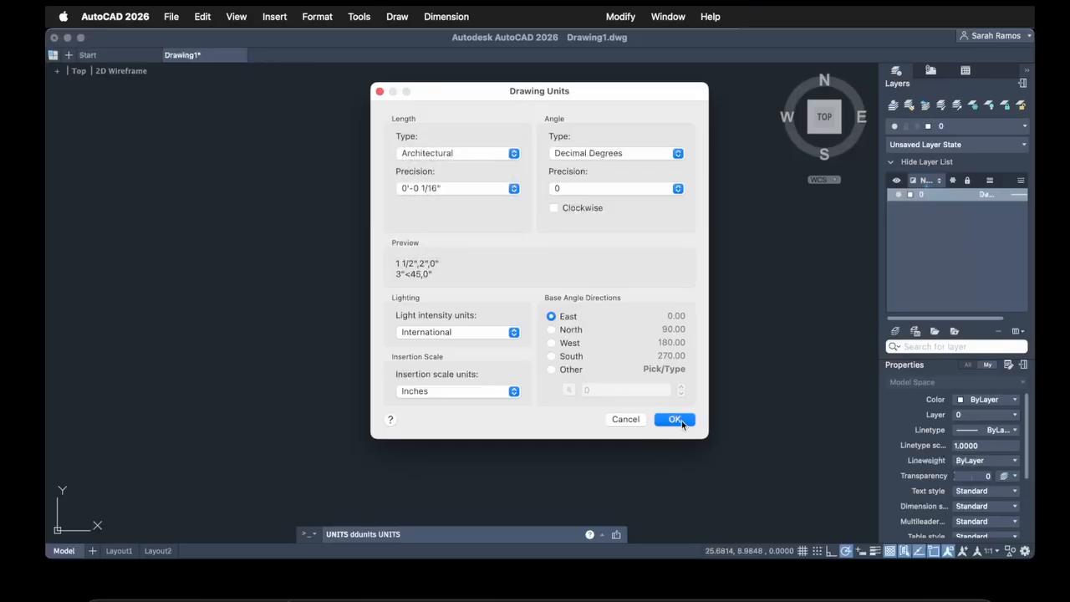
pyautogui.click(680, 419)
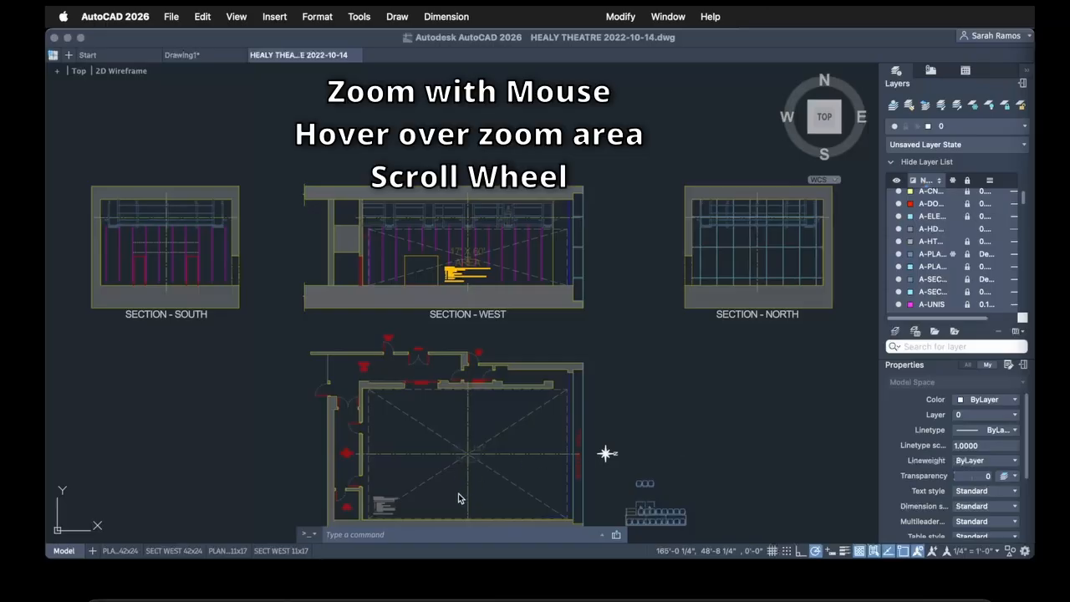
# - Zoom in and out on the groundplan in the HEALY THEATRE 2022-10-14 drawing
pyautogui.scroll(6, 458, 499)
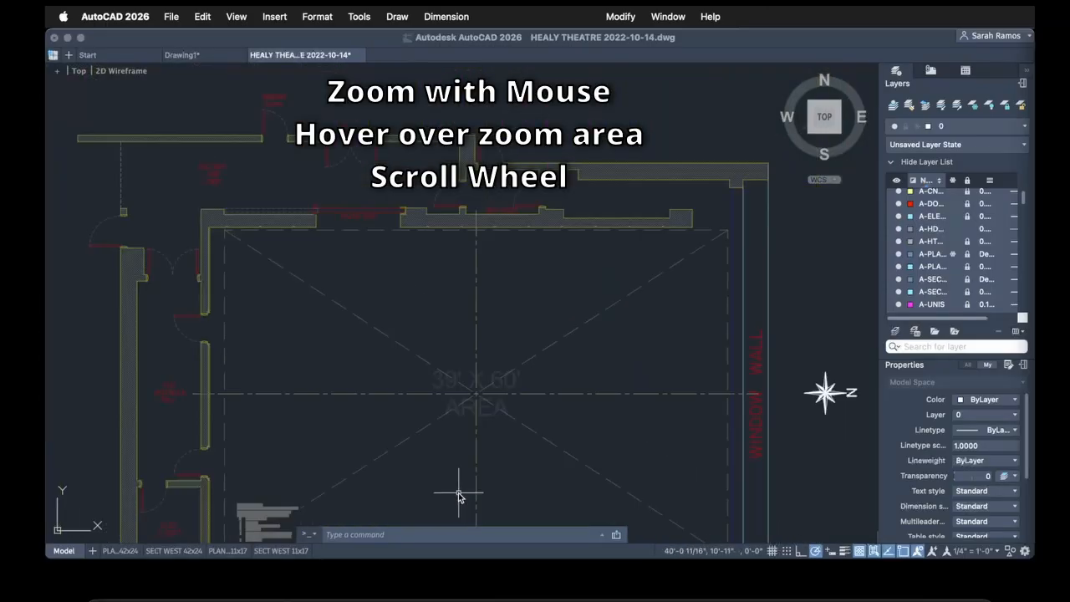
pyautogui.scroll(-6, 458, 498)
pyautogui.scroll(3, 459, 496)
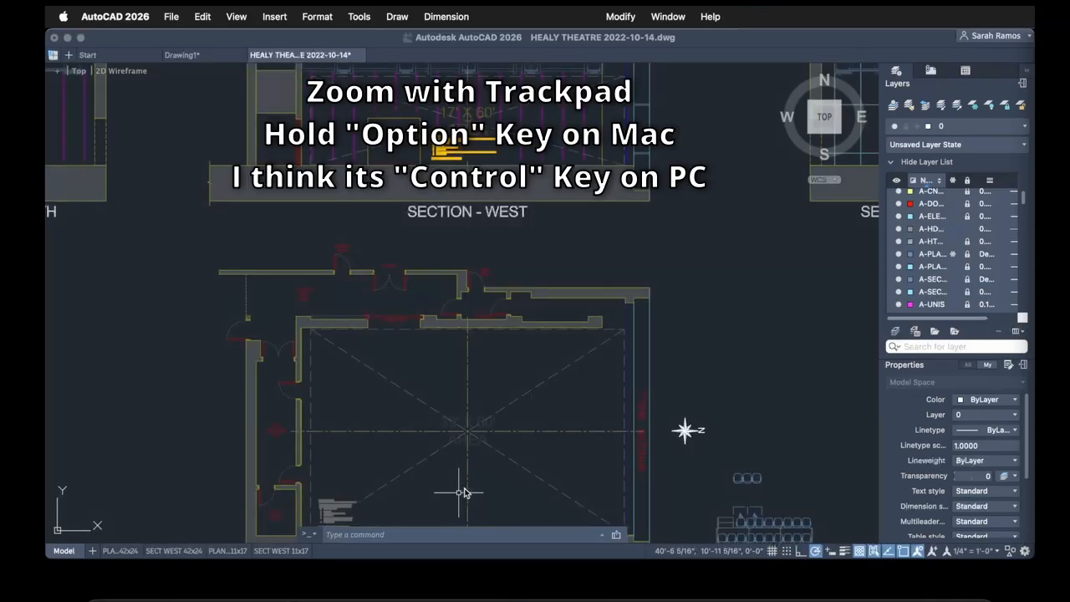
pyautogui.scroll(5, 464, 494)
pyautogui.scroll(-10, 464, 492)
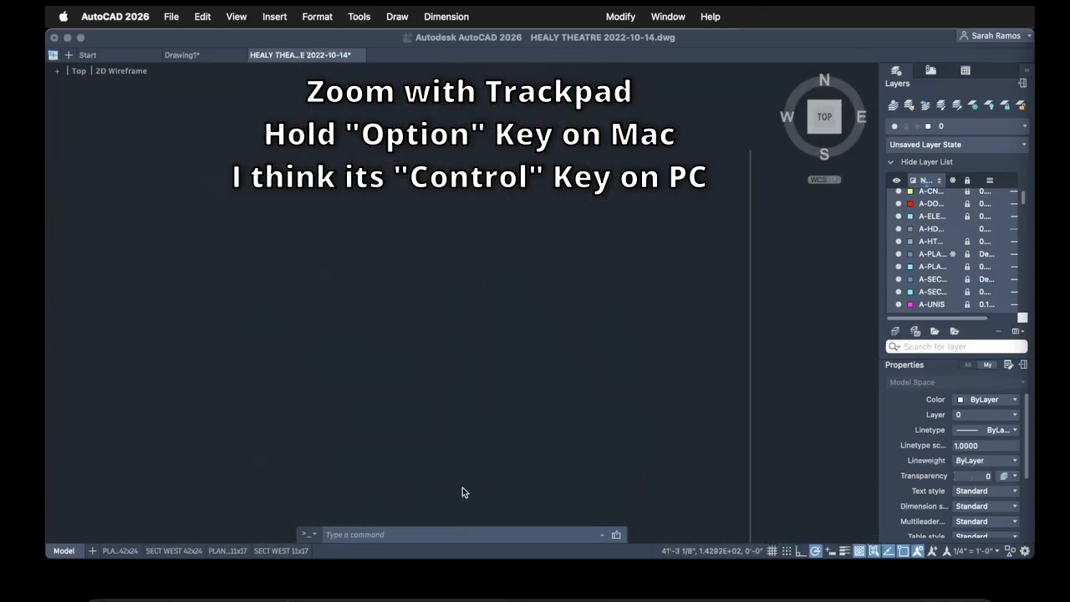
pyautogui.scroll(10, 467, 483)
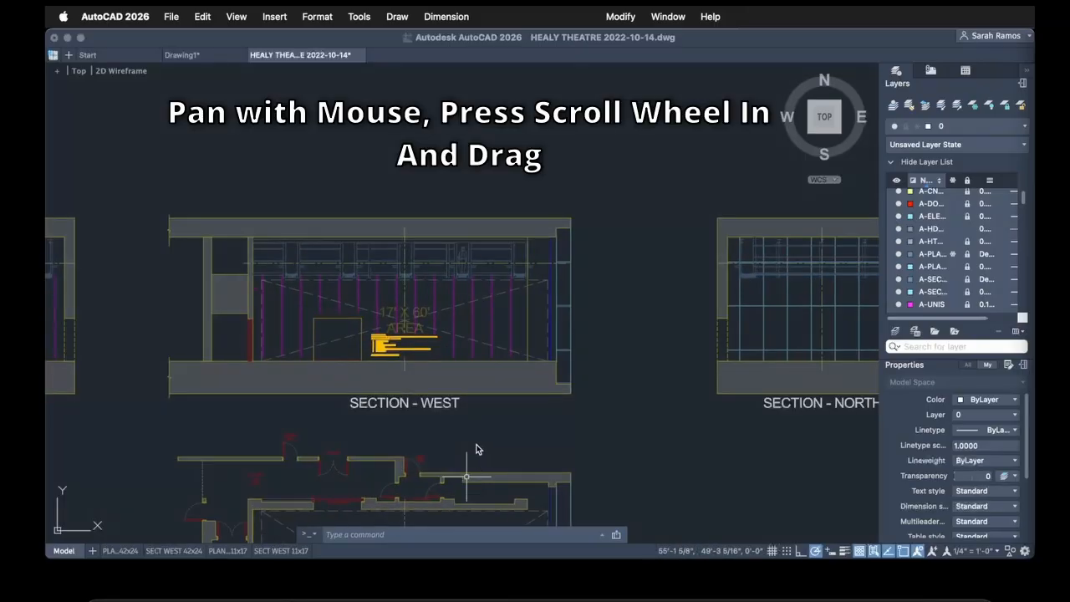
# - Pan around the theatre drawing between the groundplan and the section views above it
pyautogui.moveTo(477, 446); pyautogui.dragTo(545, 176, button='middle')
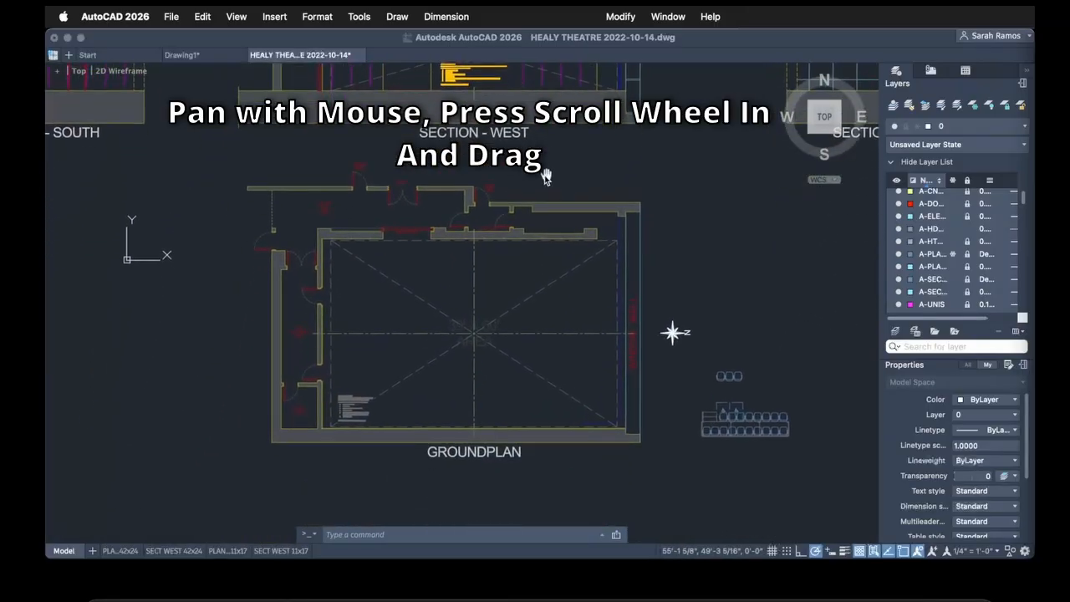
pyautogui.hscroll(-5, 545, 175)
pyautogui.scroll(2, 545, 175)
pyautogui.hscroll(6, 545, 176)
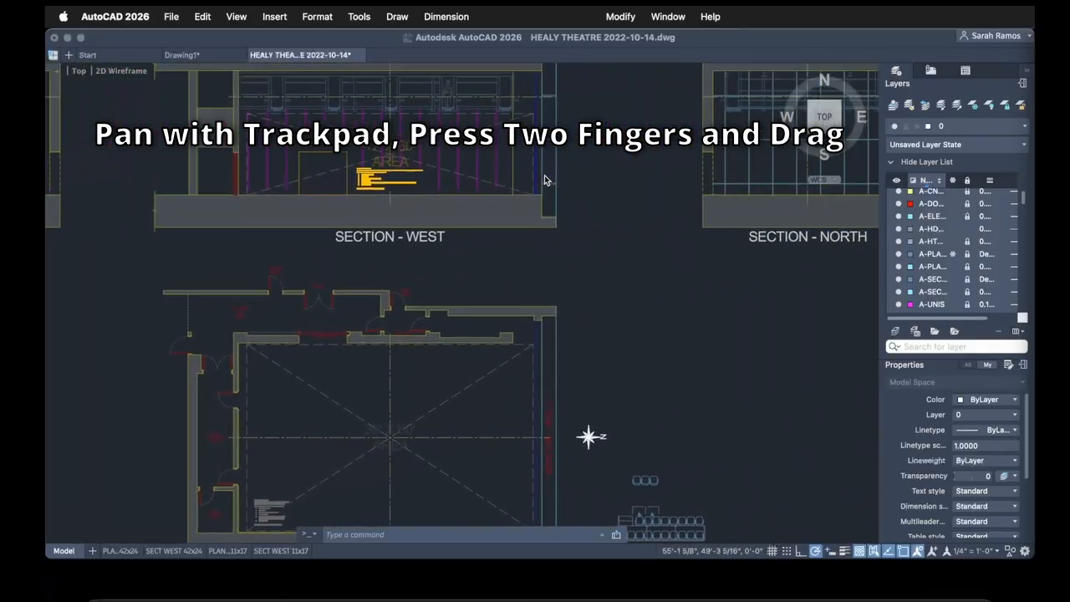
pyautogui.scroll(2, 544, 175)
pyautogui.hscroll(-4, 545, 175)
pyautogui.scroll(-3, 544, 174)
pyautogui.hscroll(2, 544, 175)
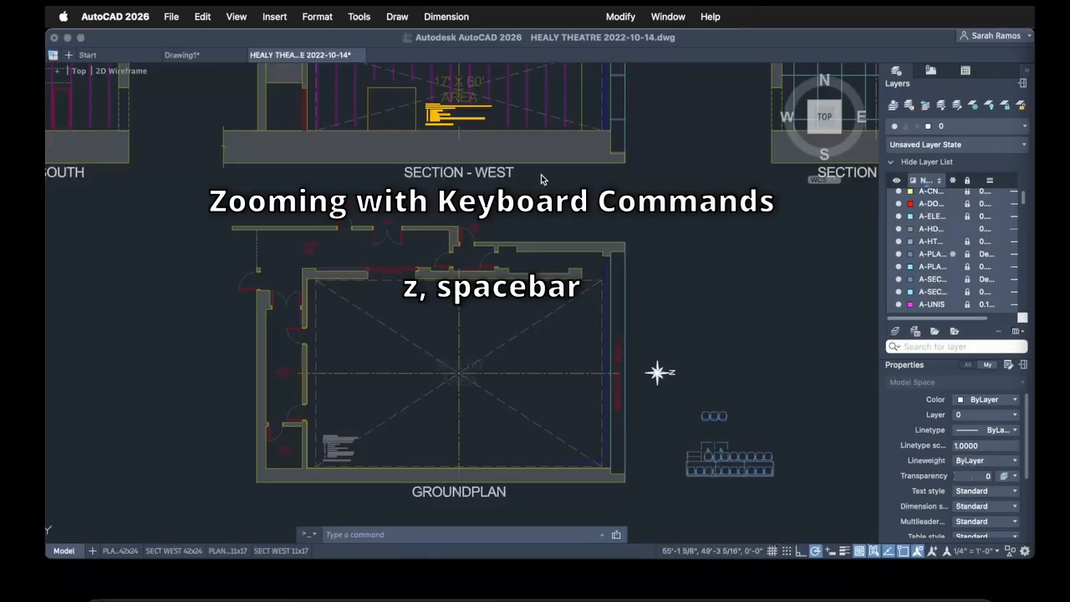
# - Zoom the theatre drawing to its extents, and repeat the Zoom Extents after magnifying the 39' X 60' area label in the groundplan
pyautogui.click(722, 239)
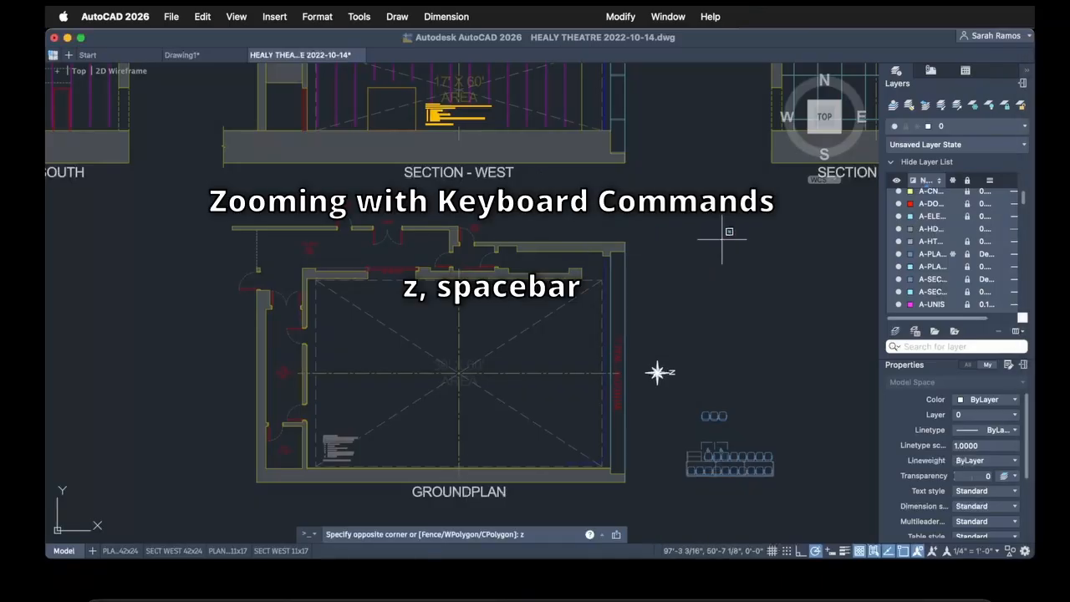
pyautogui.press('space')
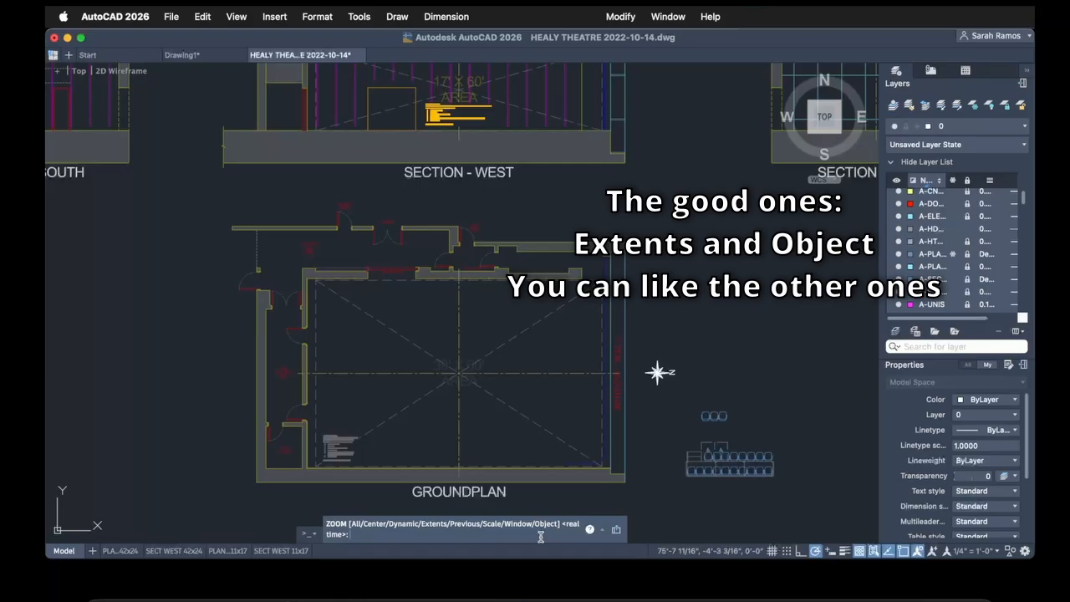
pyautogui.write('e')
pyautogui.press('space')
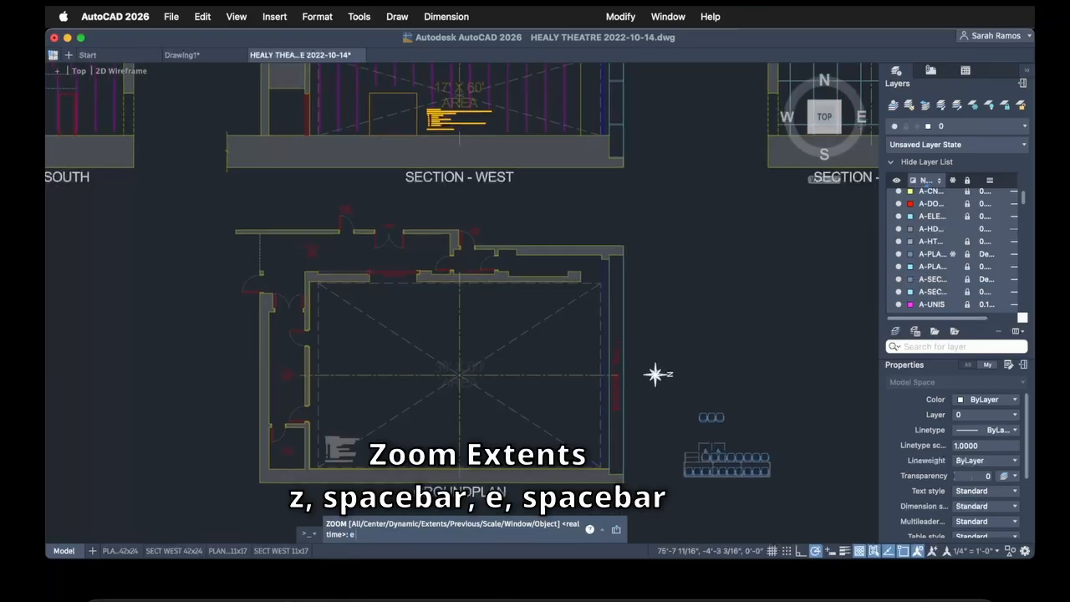
pyautogui.scroll(10, 460, 402)
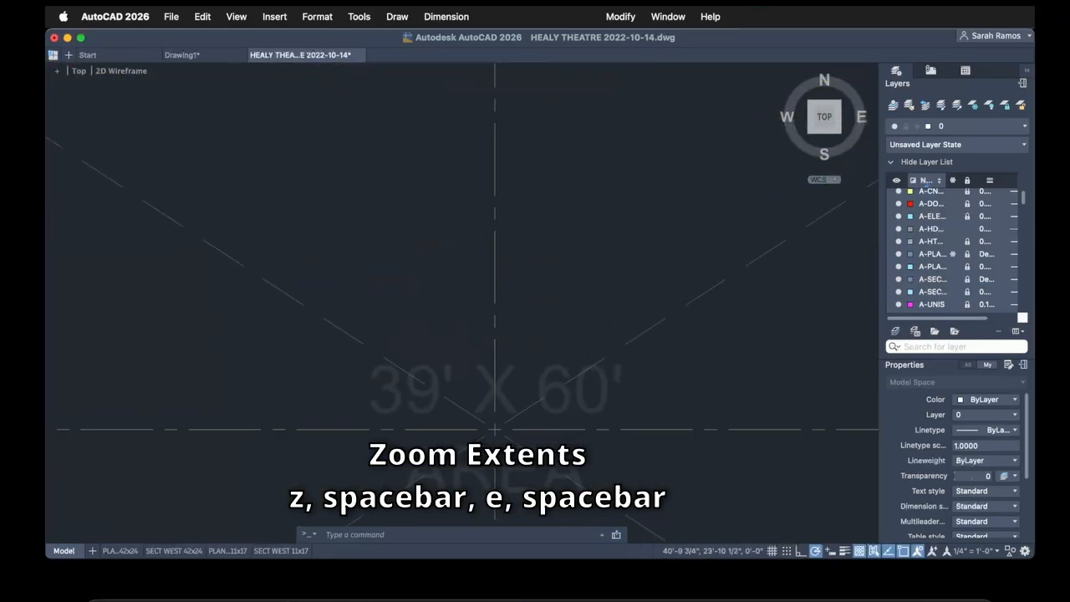
pyautogui.write('z')
pyautogui.press('space')
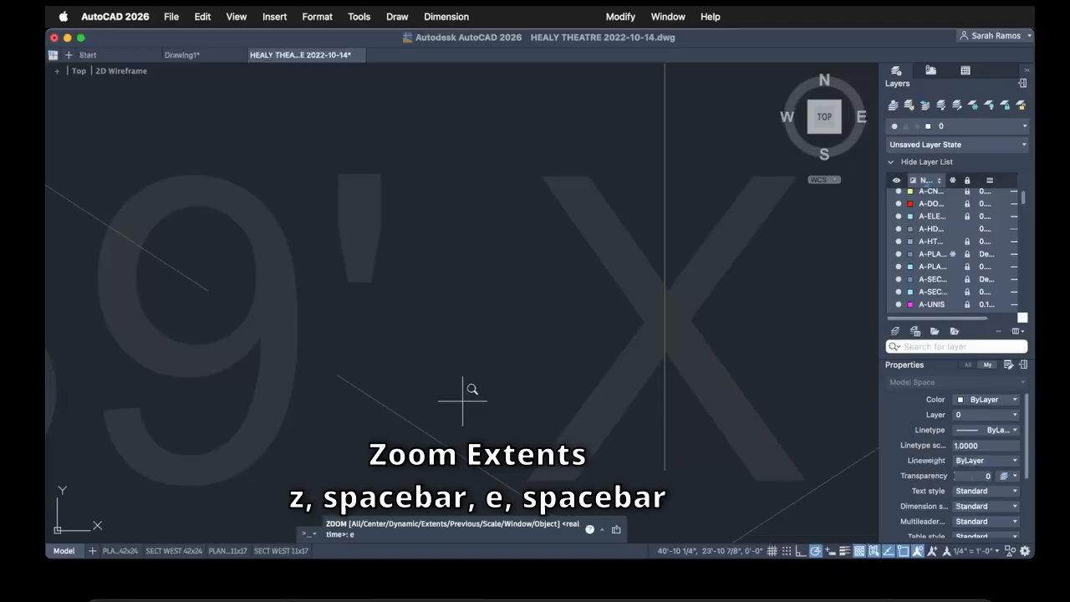
pyautogui.press('space')
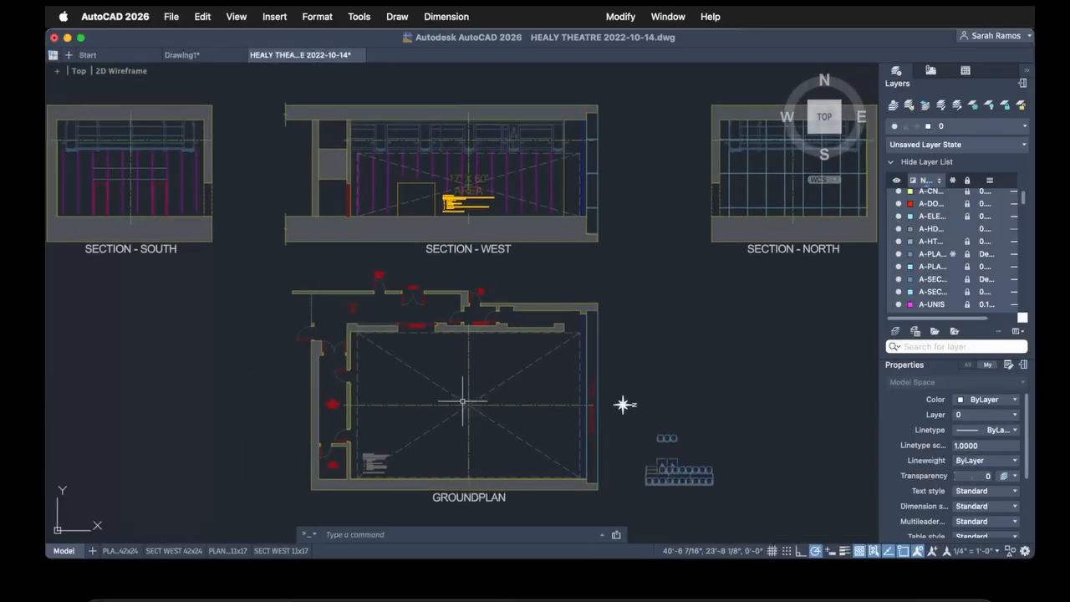
# - Zoom to the CAT 5 catwalk objects and adjoining rails in Section - West using the Object option of Zoom
pyautogui.write('z')
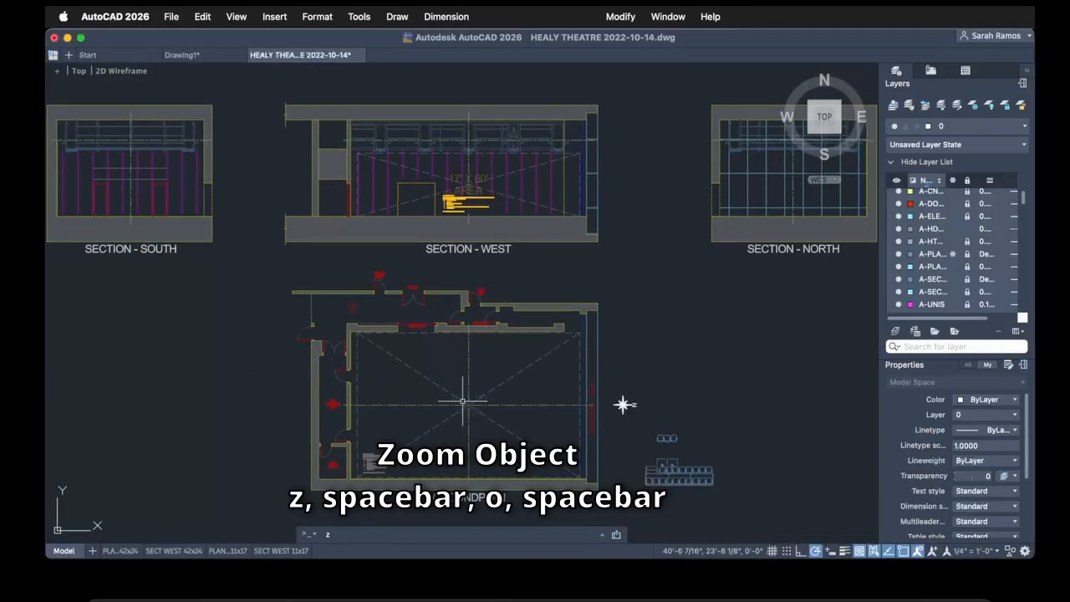
pyautogui.press('space')
pyautogui.write('o')
pyautogui.press('space')
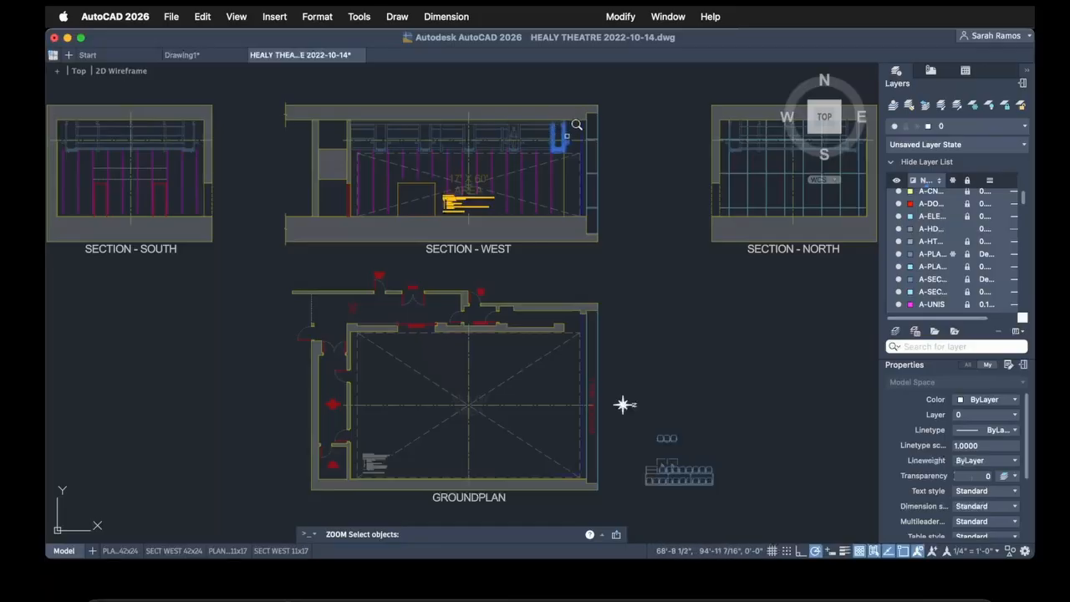
pyautogui.scroll(5, 576, 128)
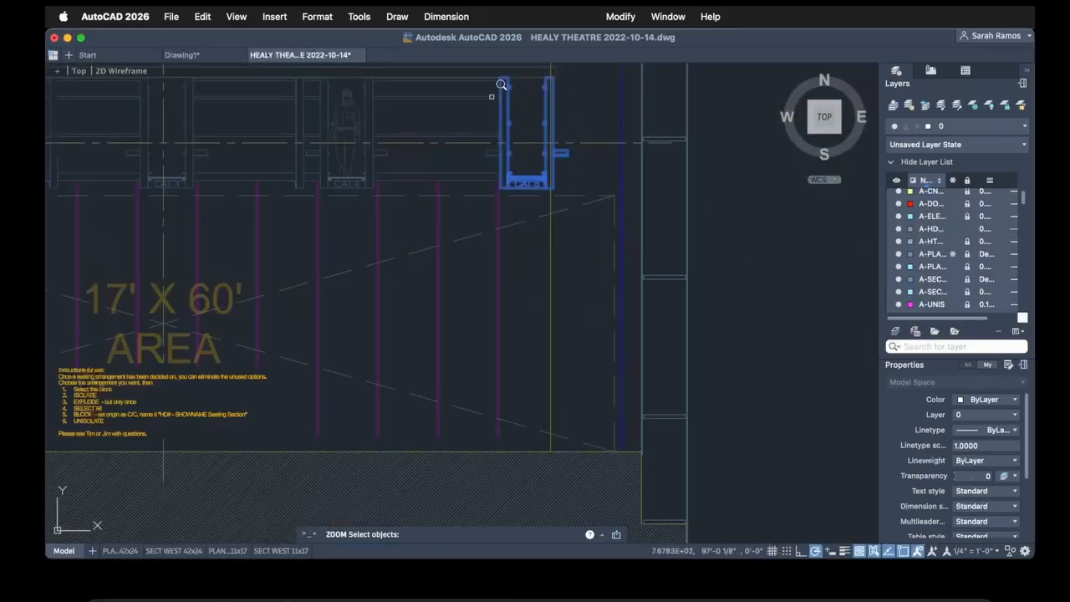
pyautogui.click(496, 97)
pyautogui.click(496, 81)
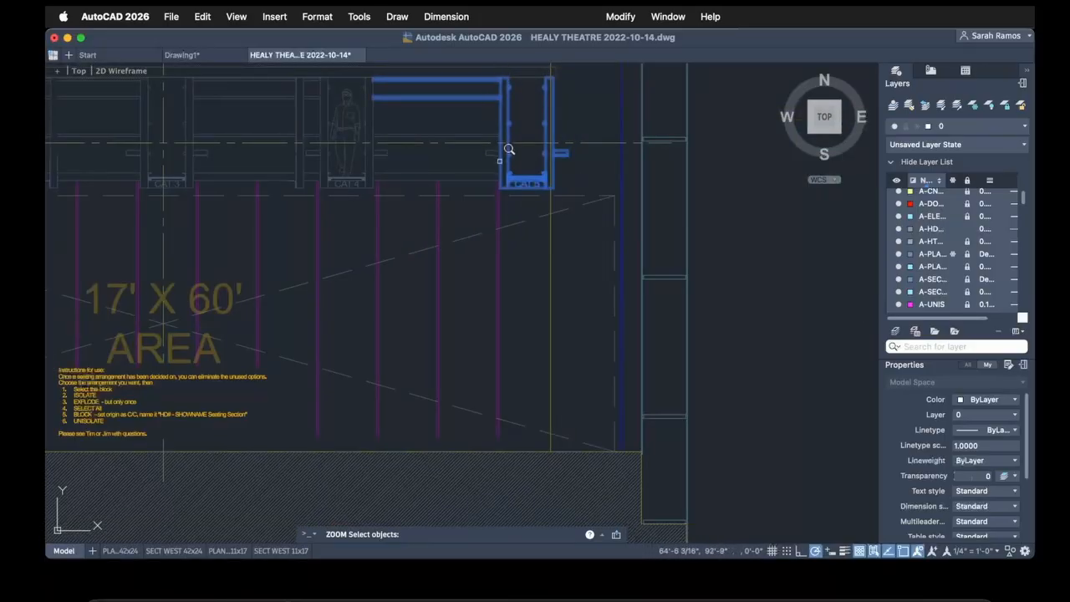
pyautogui.click(533, 185)
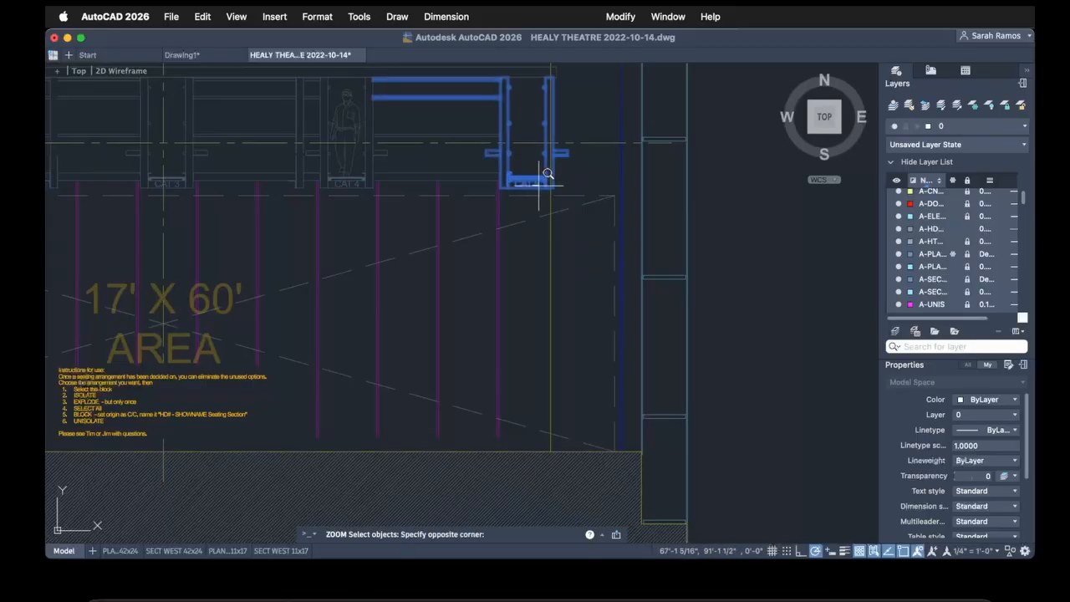
pyautogui.click(522, 184)
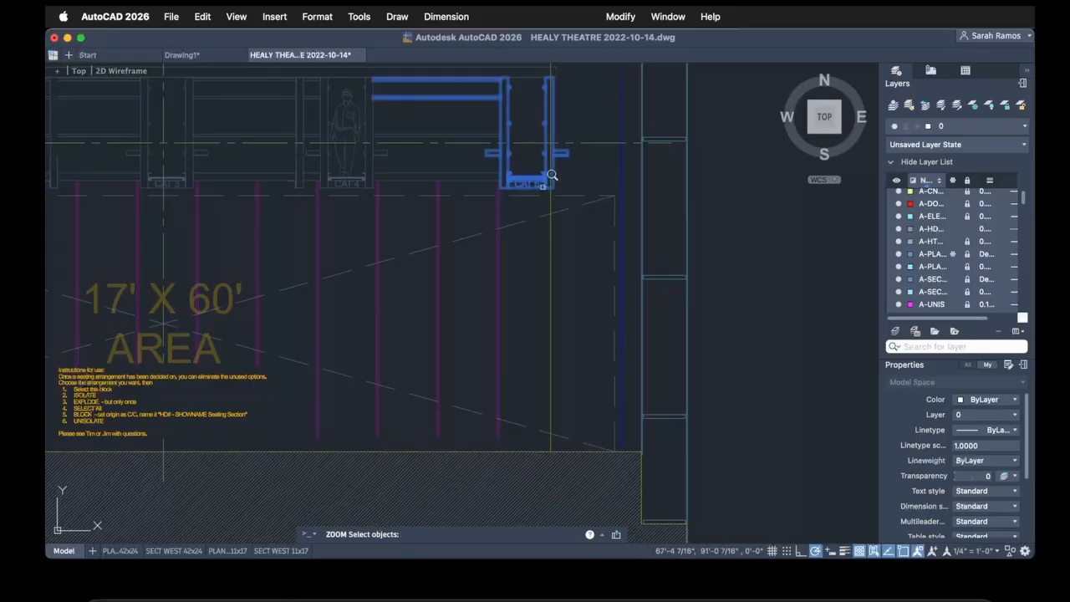
pyautogui.press('Return')
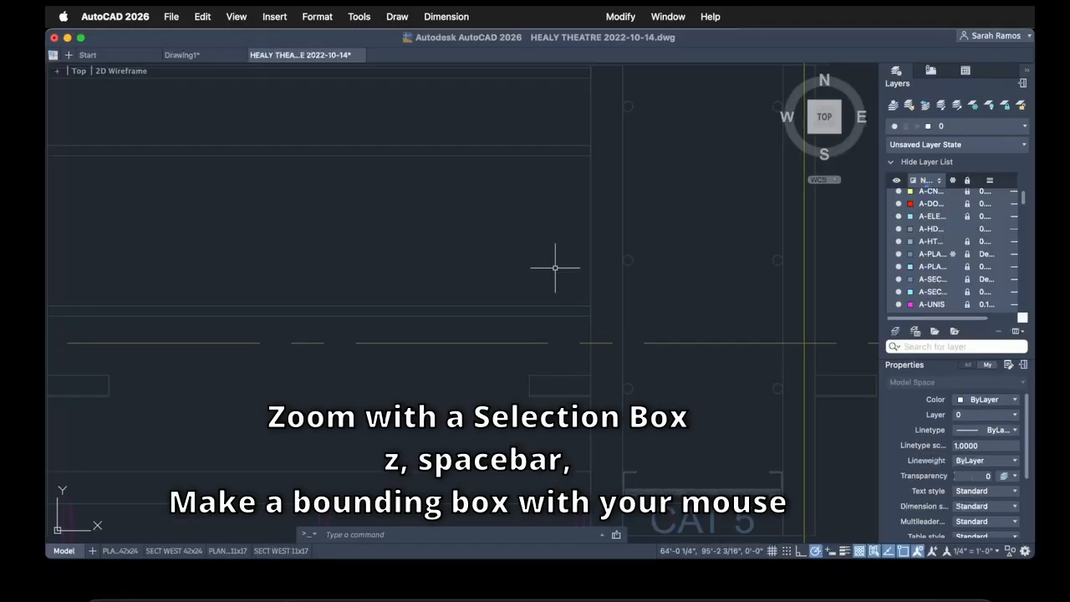
# - Zoom to a window drawn around the Section - North view
pyautogui.write('z')
pyautogui.press('space')
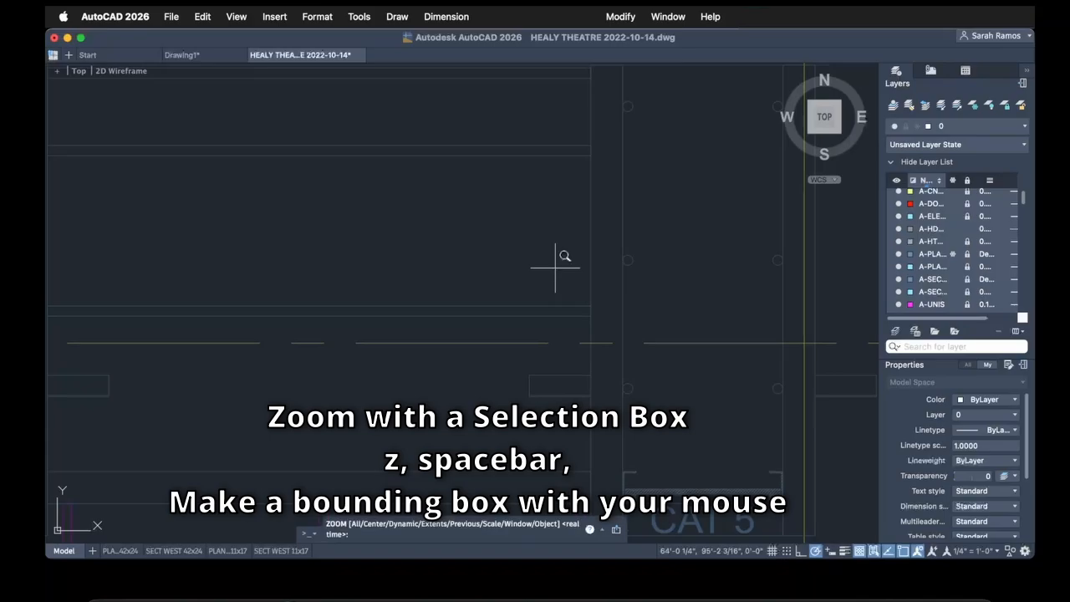
pyautogui.scroll(-10, 565, 252)
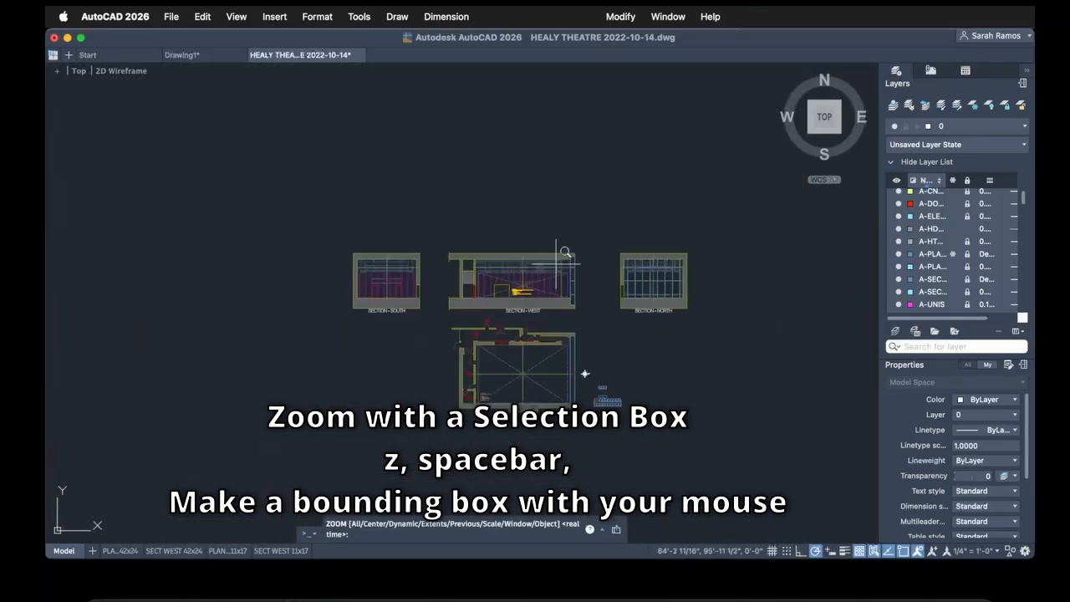
pyautogui.click(713, 315)
pyautogui.click(618, 231)
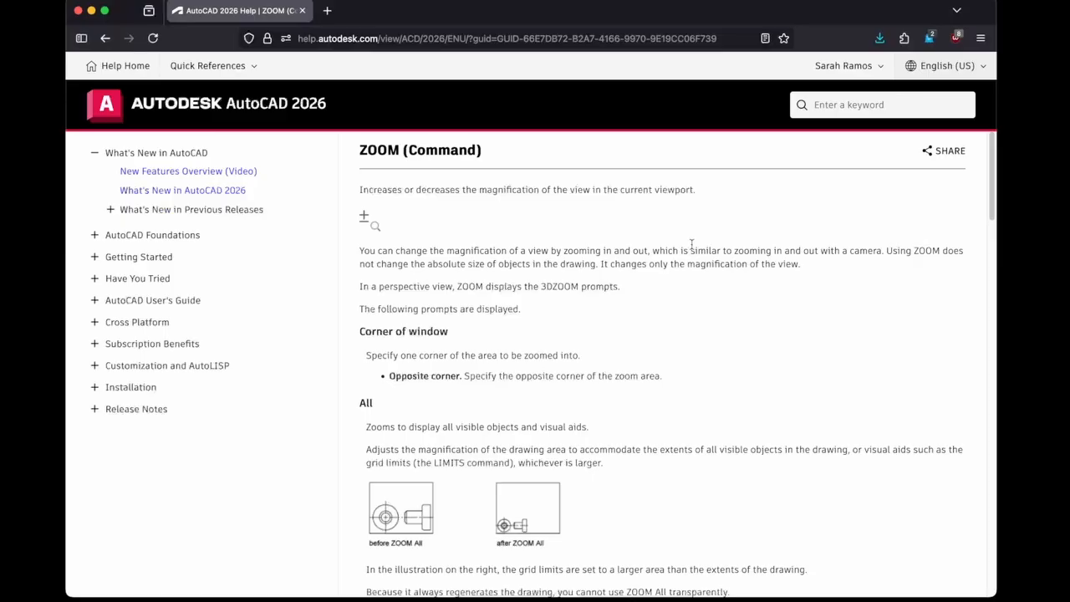
# - Read the ZOOM (Command) page of the AutoCAD 2026 online help in the web browser
pyautogui.scroll(-5, 692, 248)
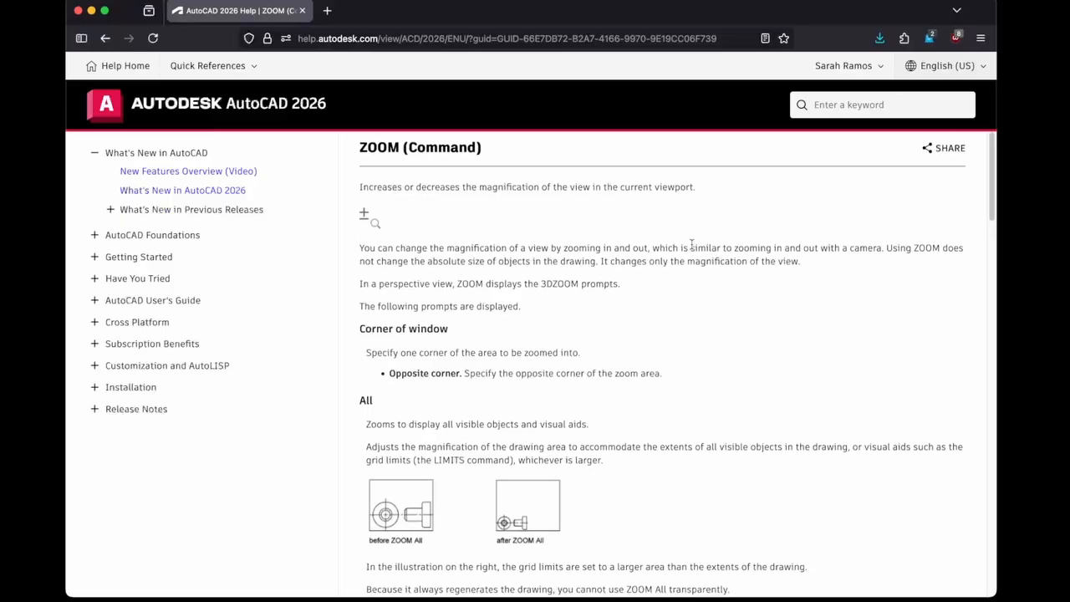
pyautogui.scroll(-6, 692, 248)
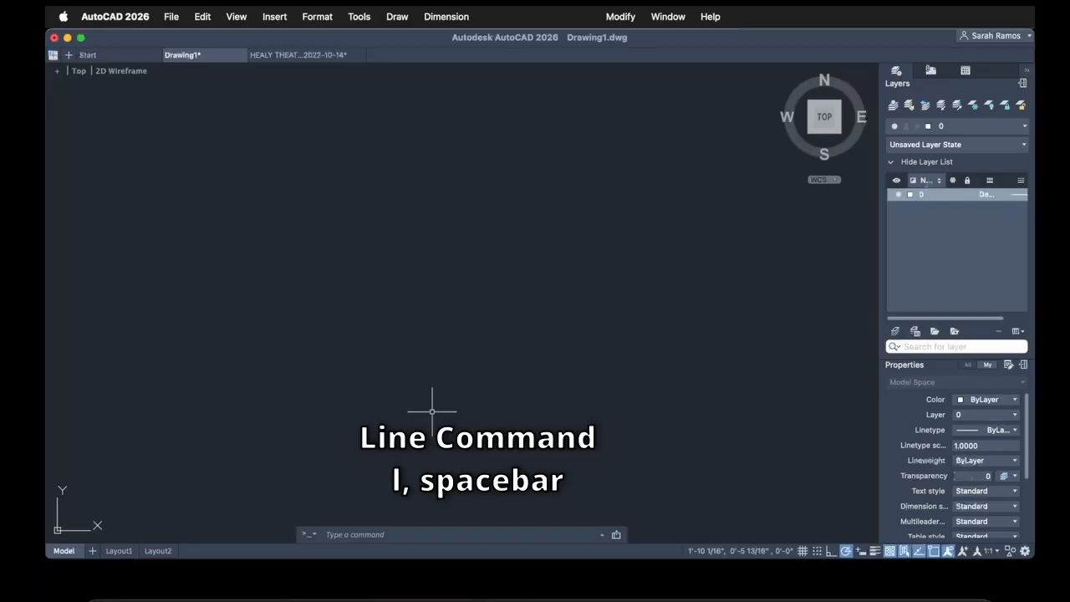
# - Draw a horizontal line 12 inches long in the model space of Drawing1 and end the Line command
pyautogui.write('l')
pyautogui.press('space')
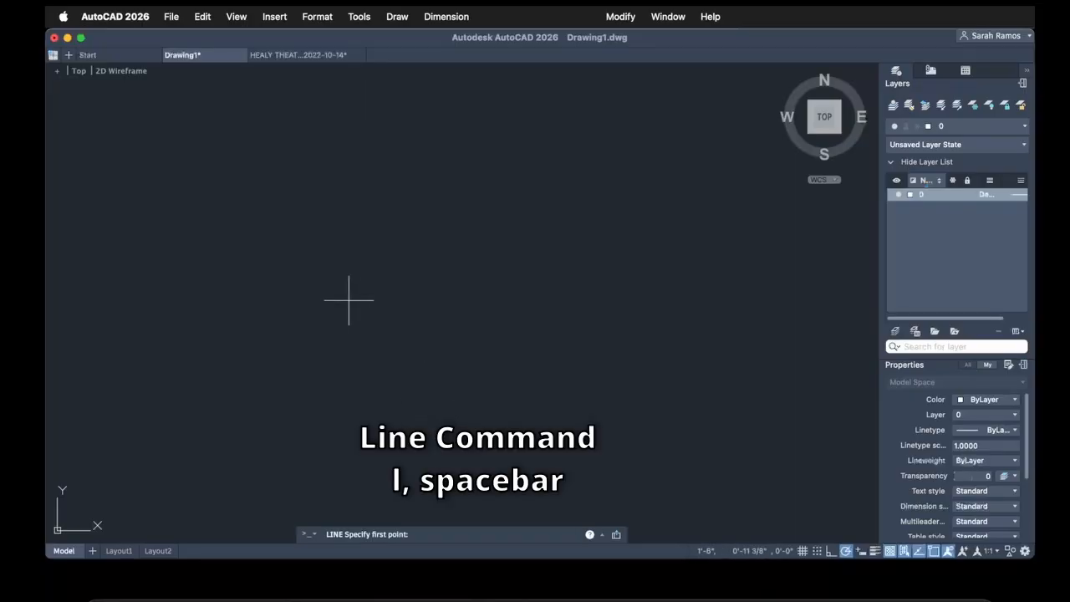
pyautogui.click(311, 309)
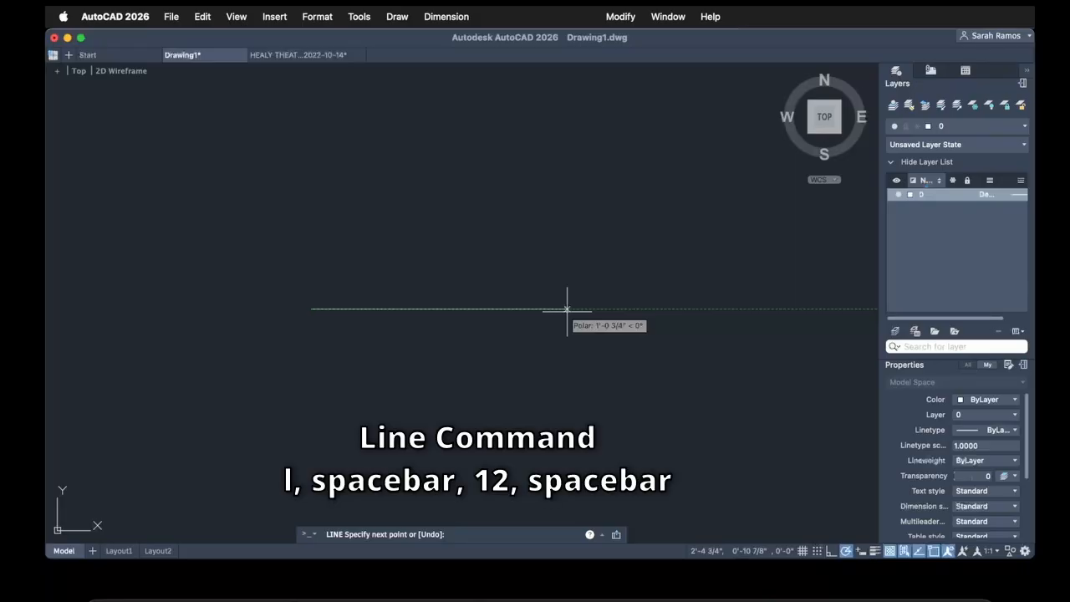
pyautogui.write('12')
pyautogui.press('space')
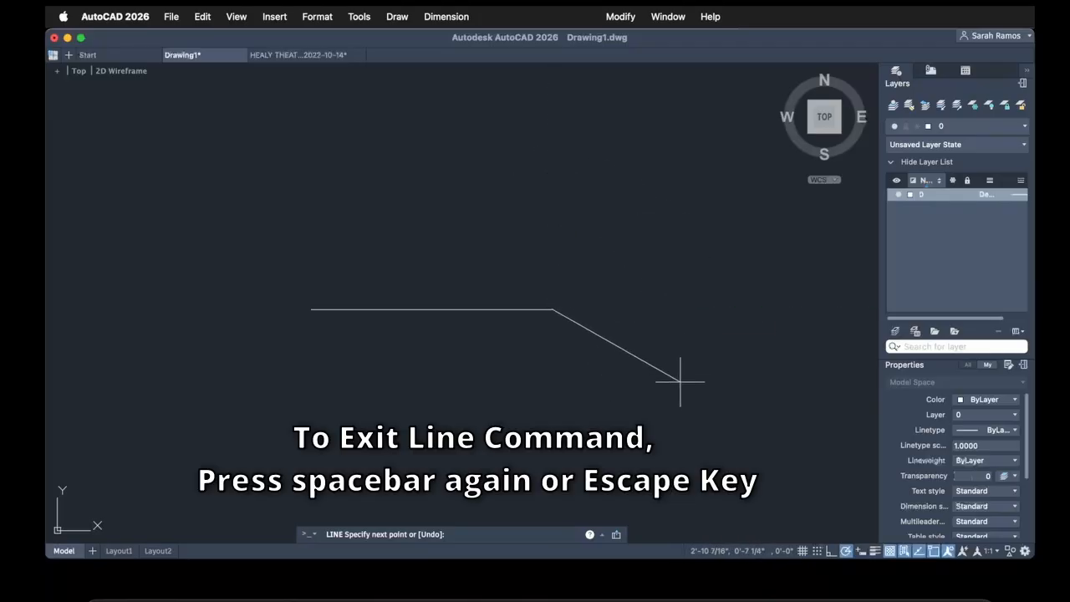
pyautogui.press('space')
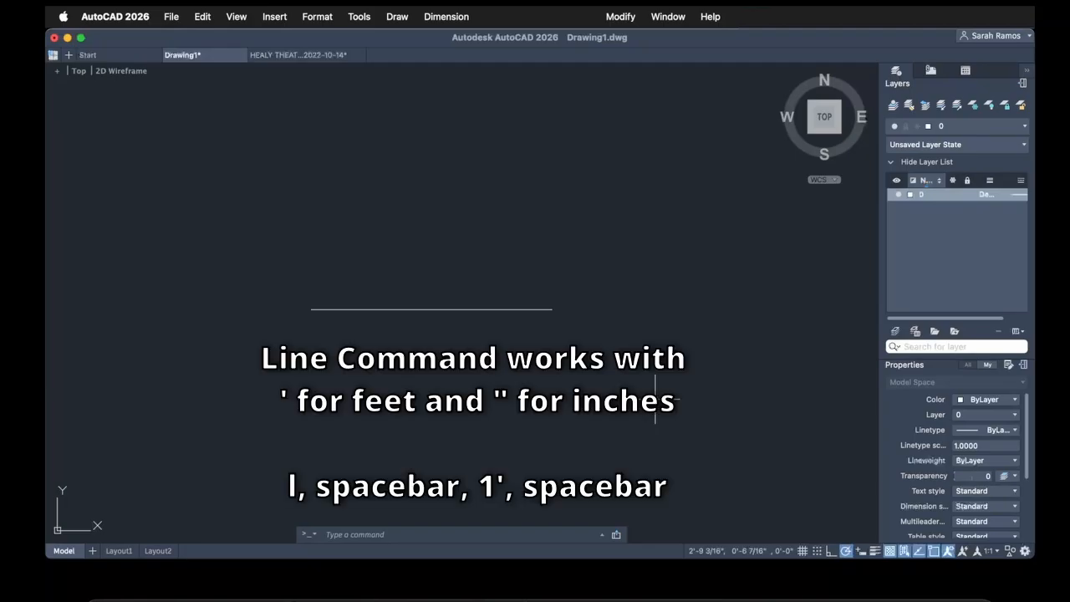
# - Draw a second horizontal line 1' long below the existing line and end the Line command
pyautogui.write('l')
pyautogui.press('space')
pyautogui.click(304, 412)
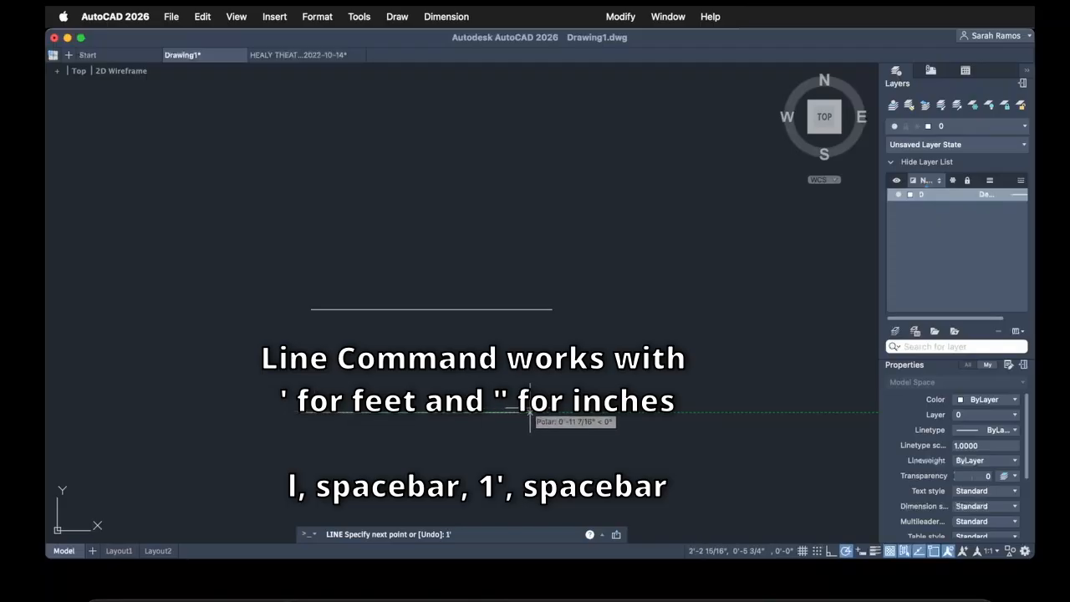
pyautogui.write("1'")
pyautogui.press('space')
pyautogui.press('space')
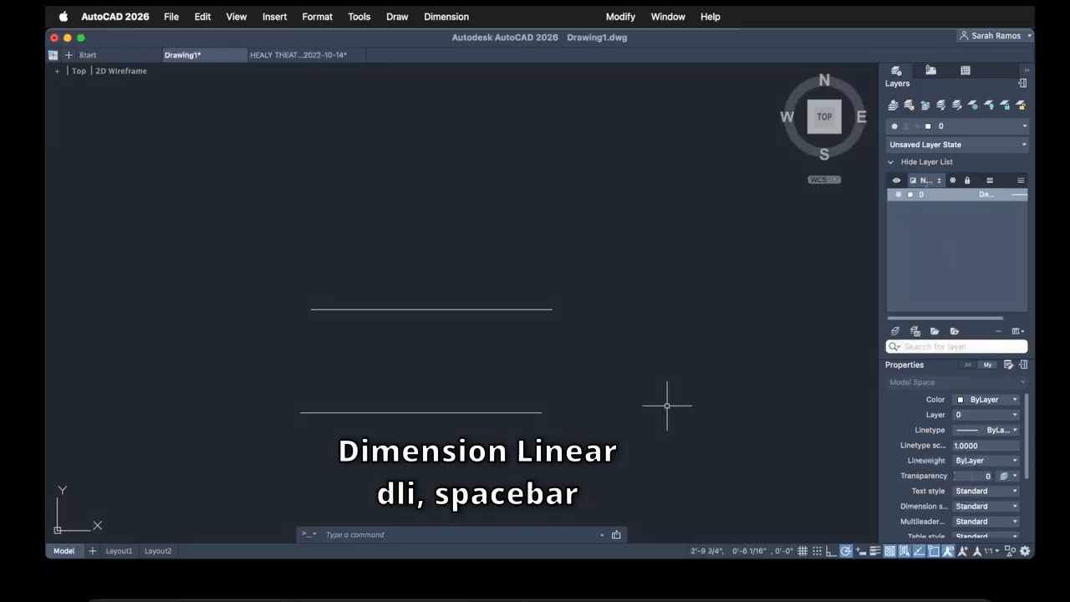
# - Add a linear dimension between the lower line's two endpoints, placing the dimension line just below it
pyautogui.write('d')
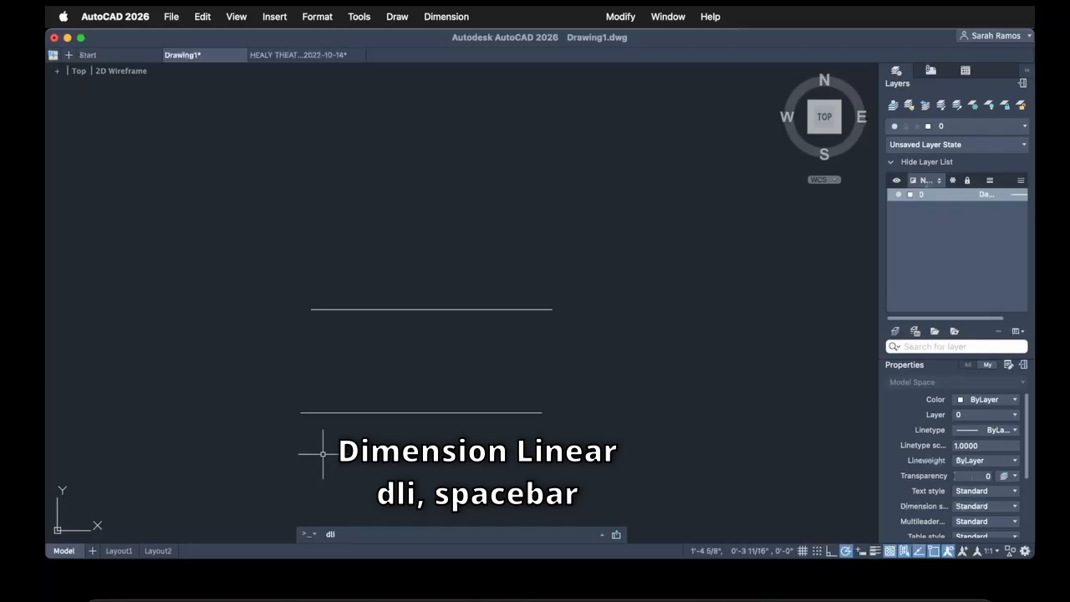
pyautogui.write('li')
pyautogui.press('space')
pyautogui.click(301, 412)
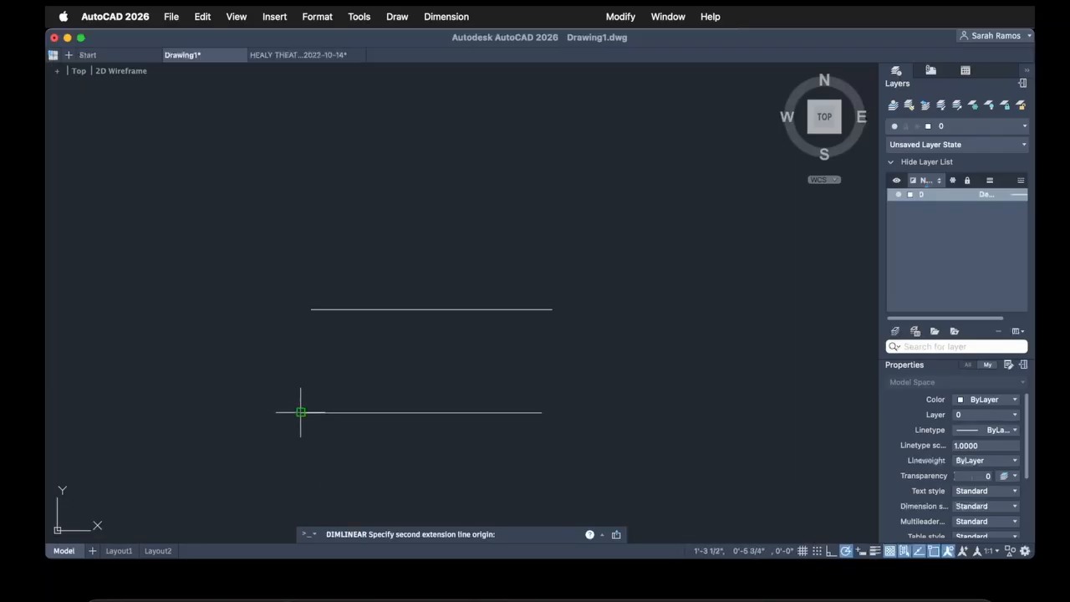
pyautogui.click(542, 412)
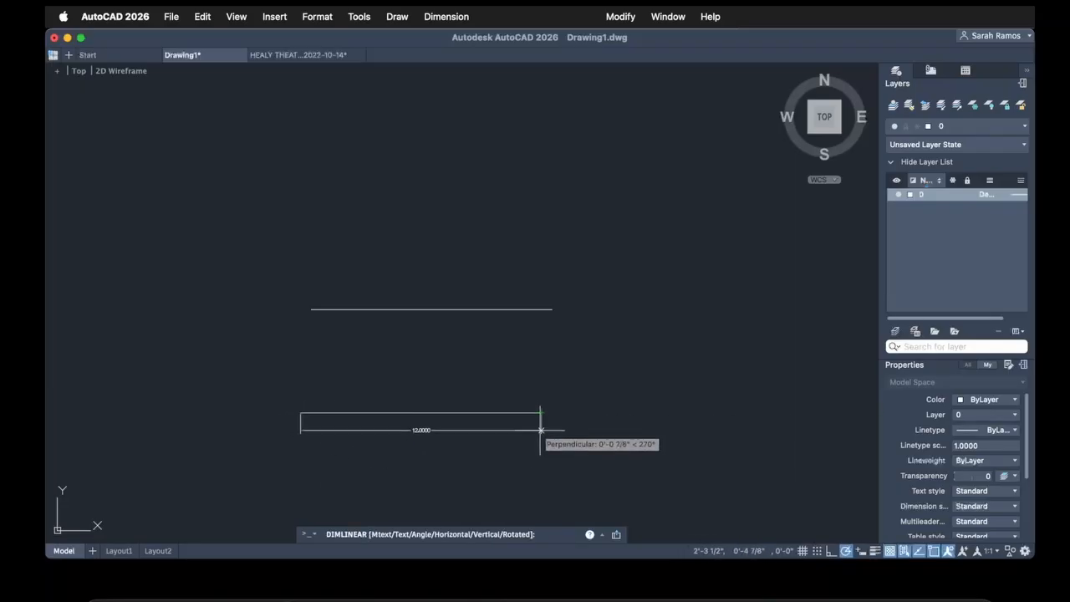
pyautogui.scroll(2, 444, 436)
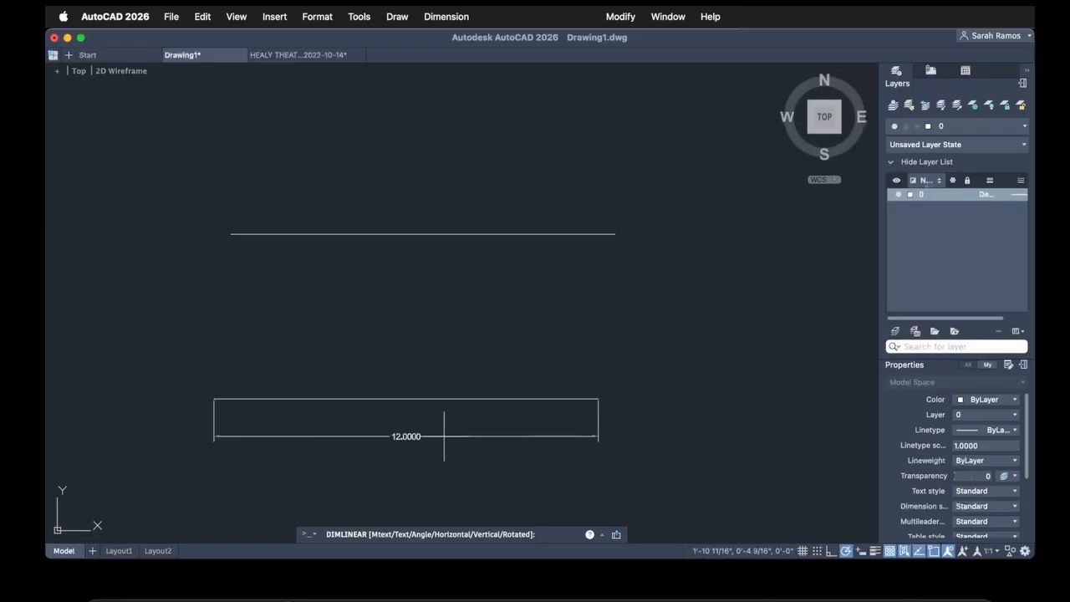
pyautogui.scroll(3, 444, 436)
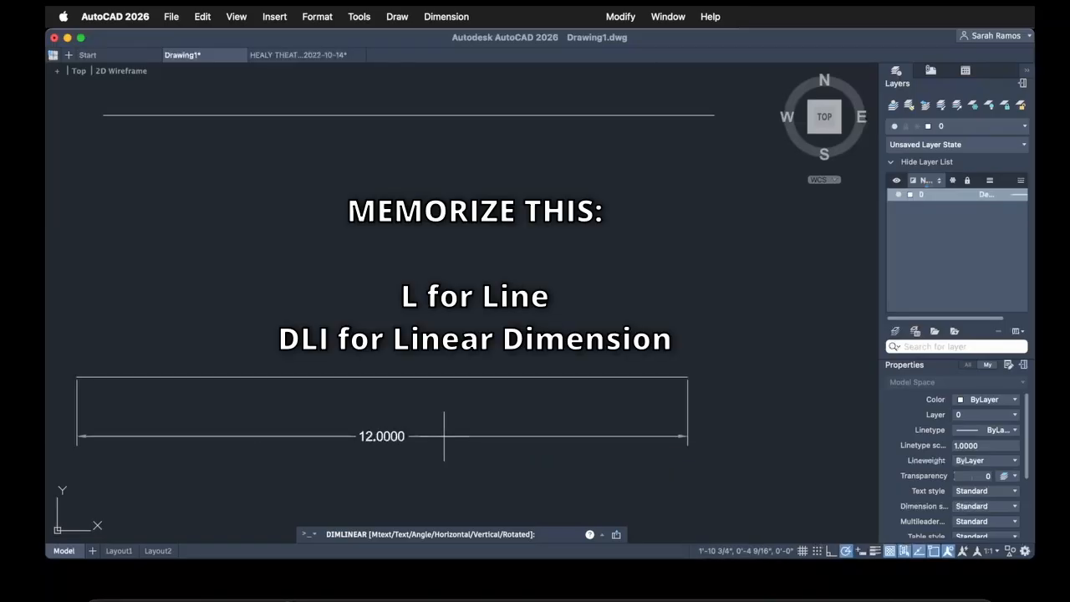
pyautogui.click(444, 437)
# - Add a linear dimension to the upper line from end to end, with the dimension line below it
pyautogui.moveTo(449, 251); pyautogui.dragTo(459, 268, button='middle')
pyautogui.write('dli')
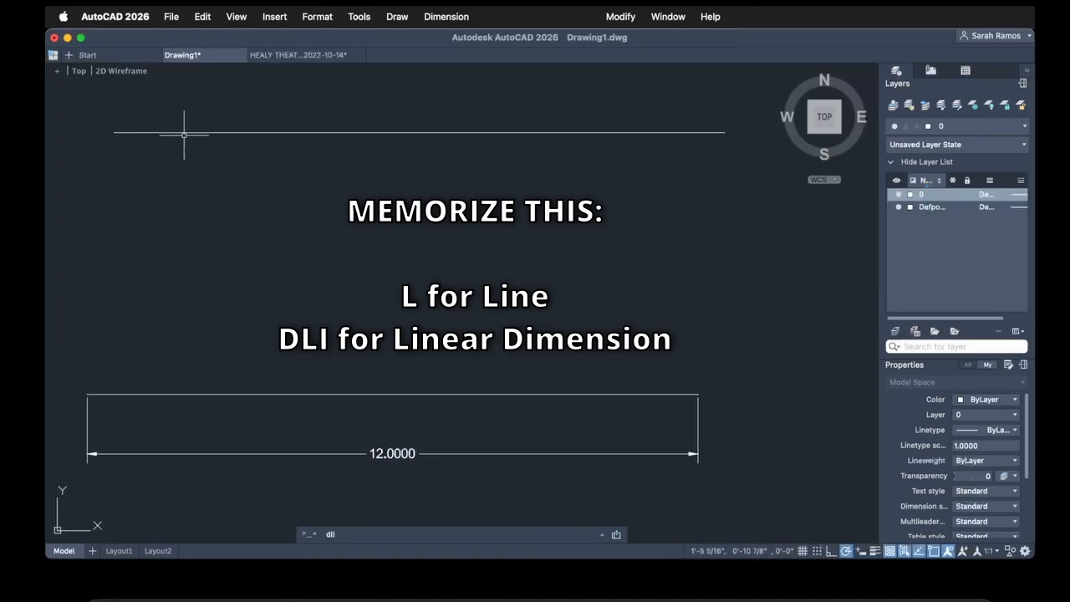
pyautogui.press('Return')
pyautogui.click(114, 132)
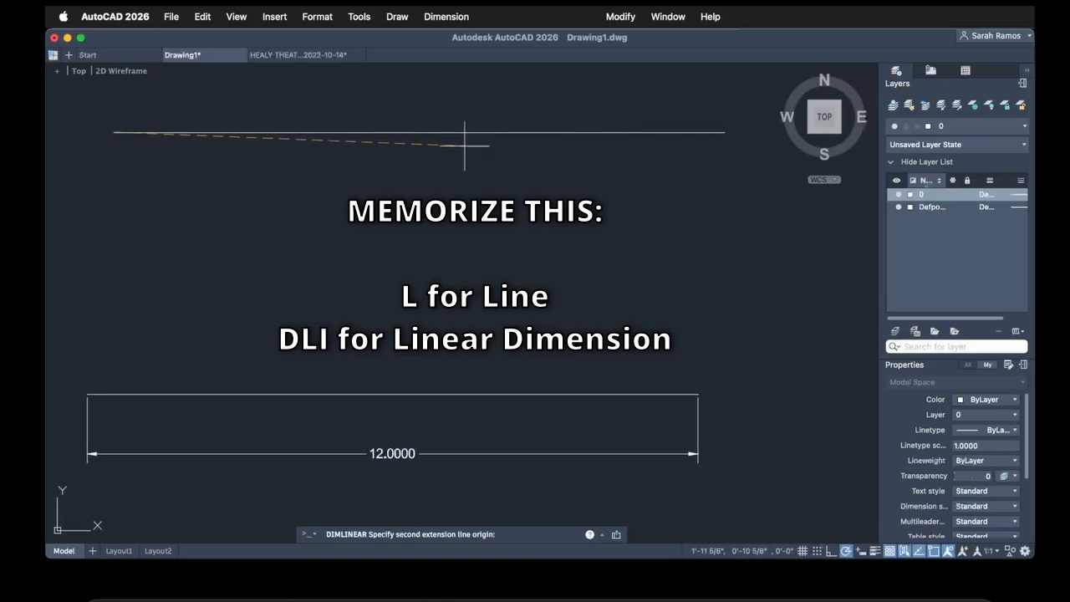
pyautogui.click(725, 131)
pyautogui.click(725, 185)
# - Shorten the lower line from its right end with Lengthen, using the Delta option and a value of -10
pyautogui.moveTo(549, 367); pyautogui.dragTo(588, 354, button='middle')
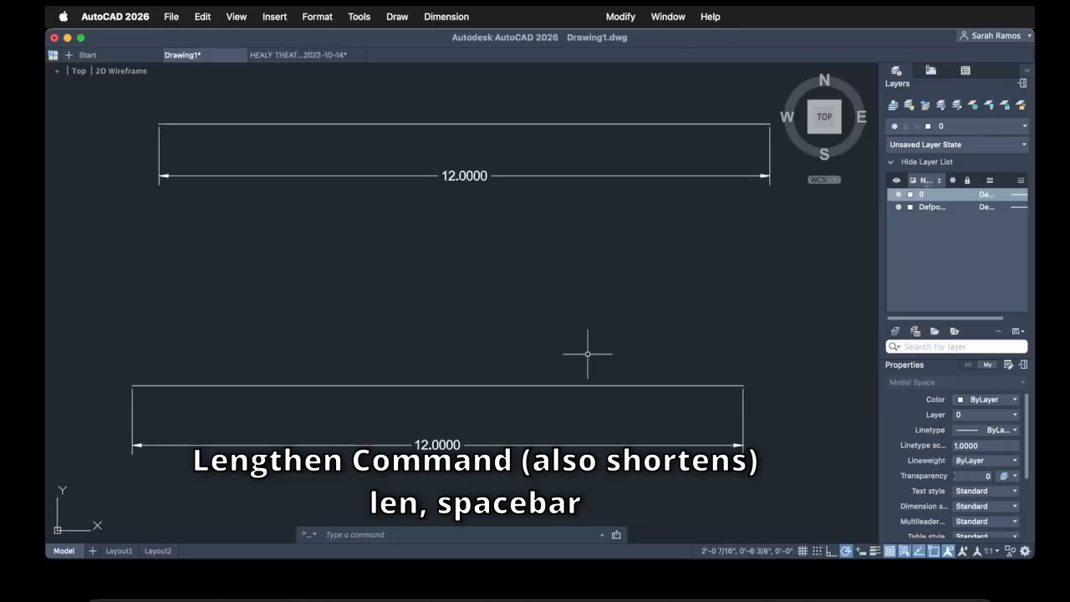
pyautogui.write('l')
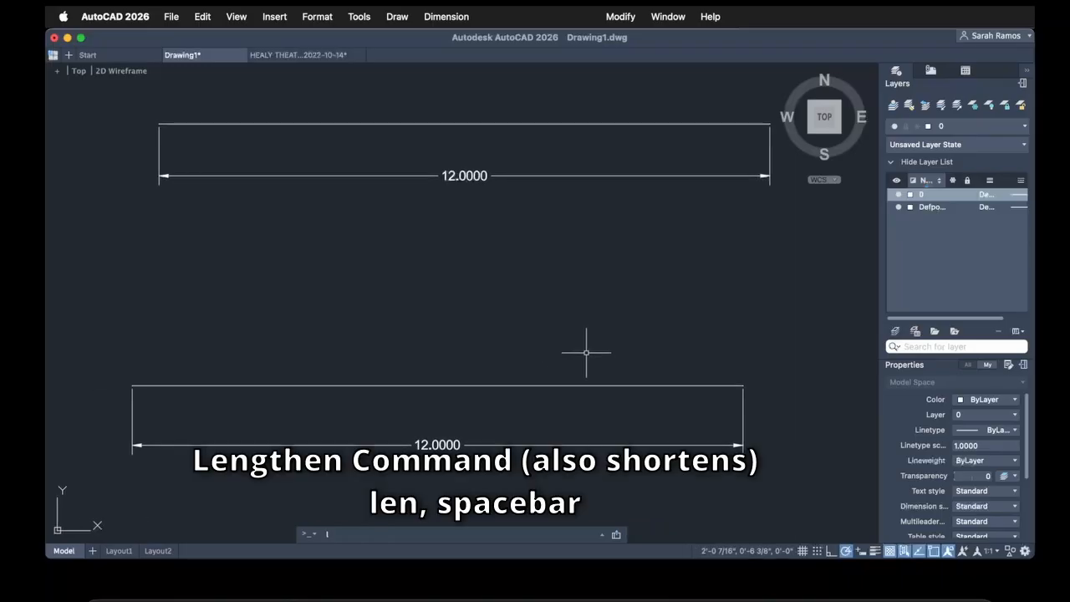
pyautogui.write('en')
pyautogui.press('space')
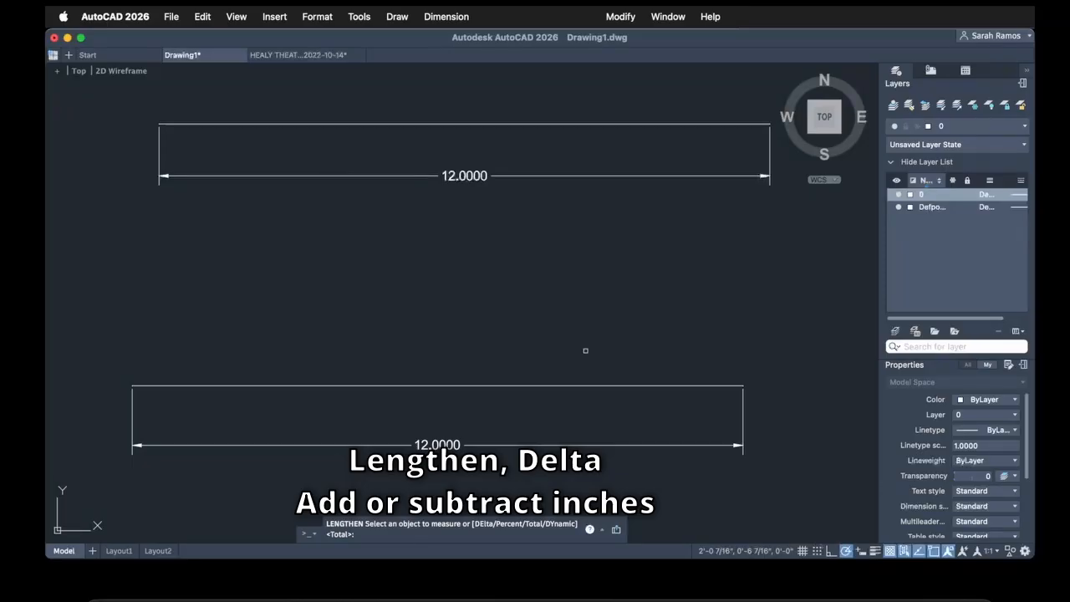
pyautogui.write('de')
pyautogui.press('space')
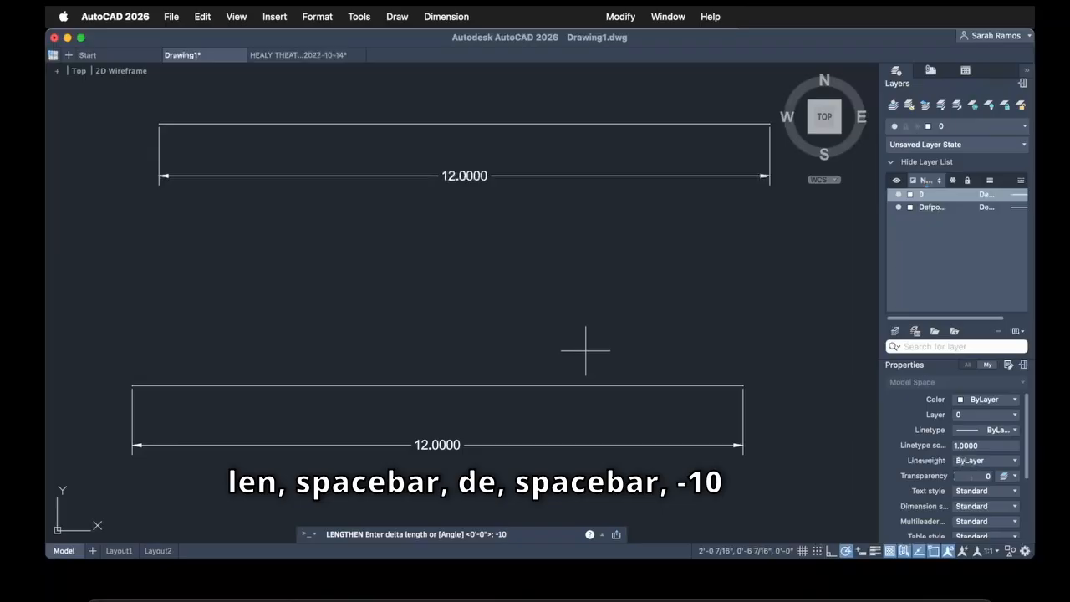
pyautogui.press('space')
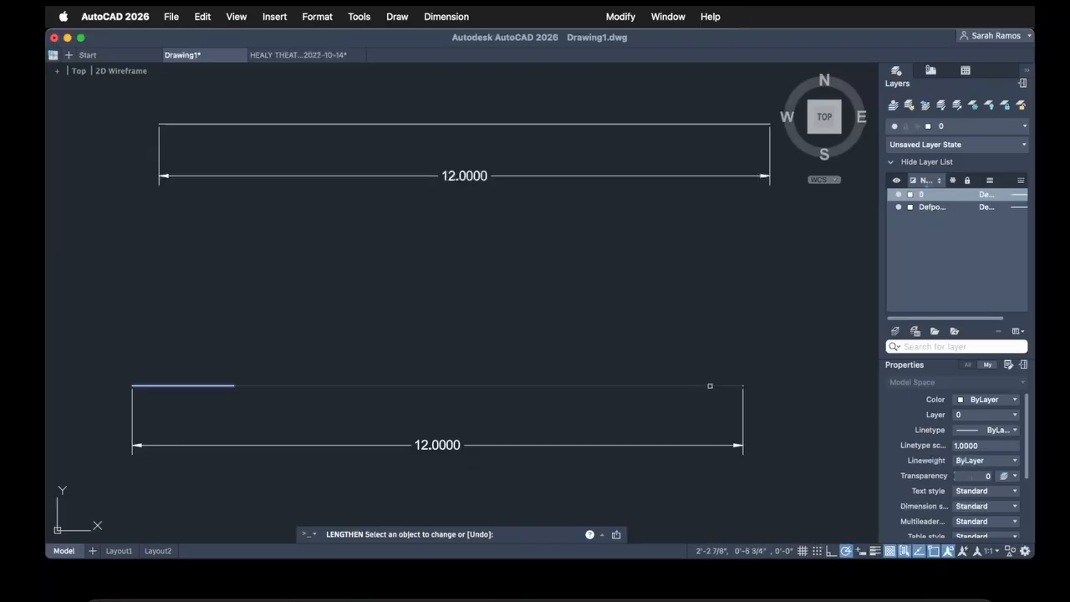
pyautogui.click(710, 386)
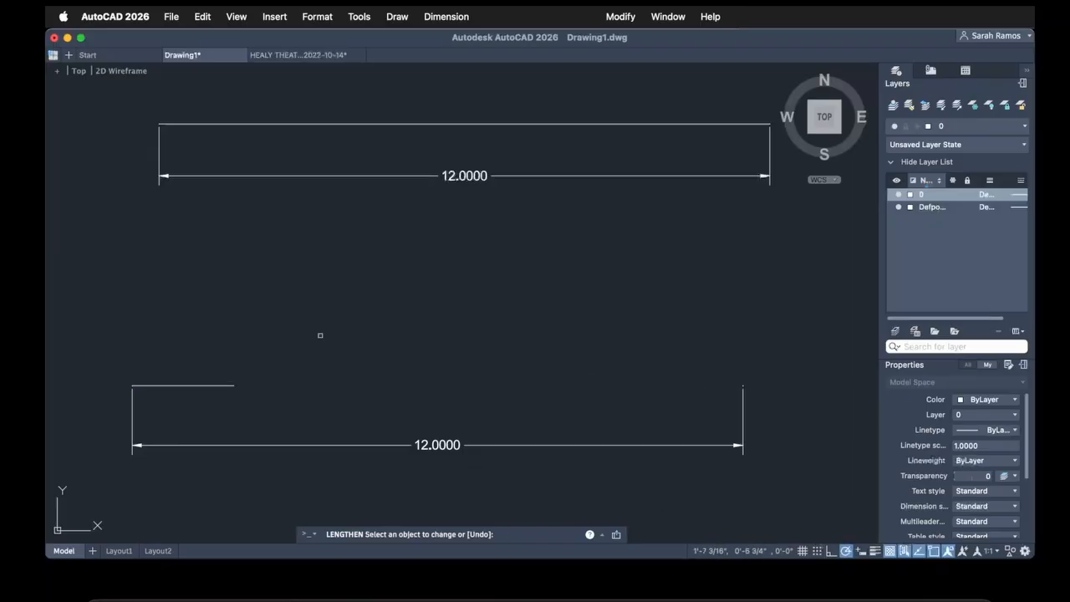
pyautogui.press('Return')
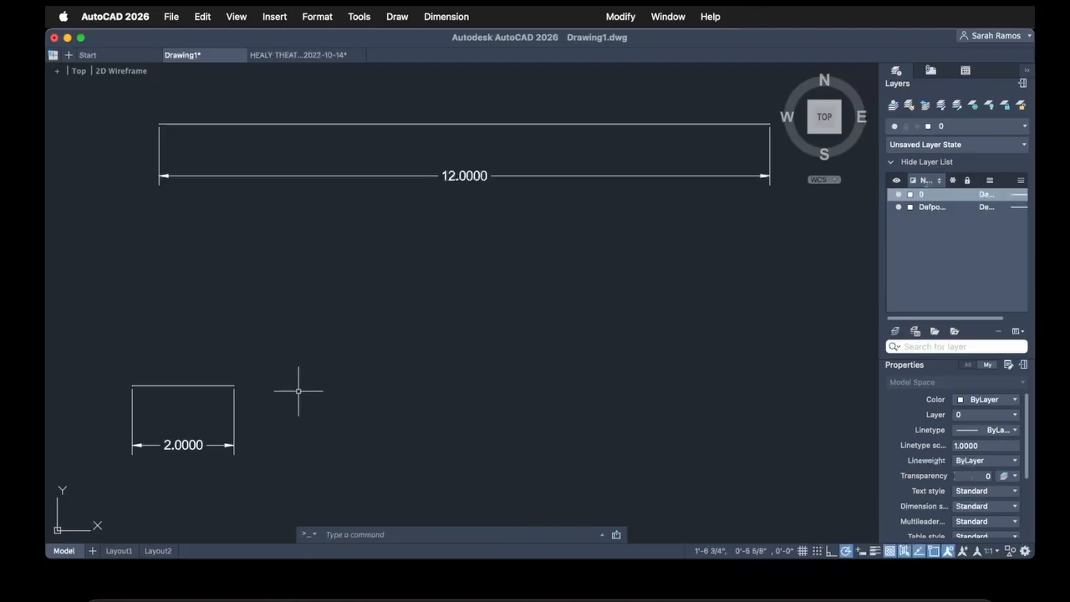
# - Extend the lower line from its right end with Lengthen, using the Delta option and a value of 10
pyautogui.write('len')
pyautogui.press('space')
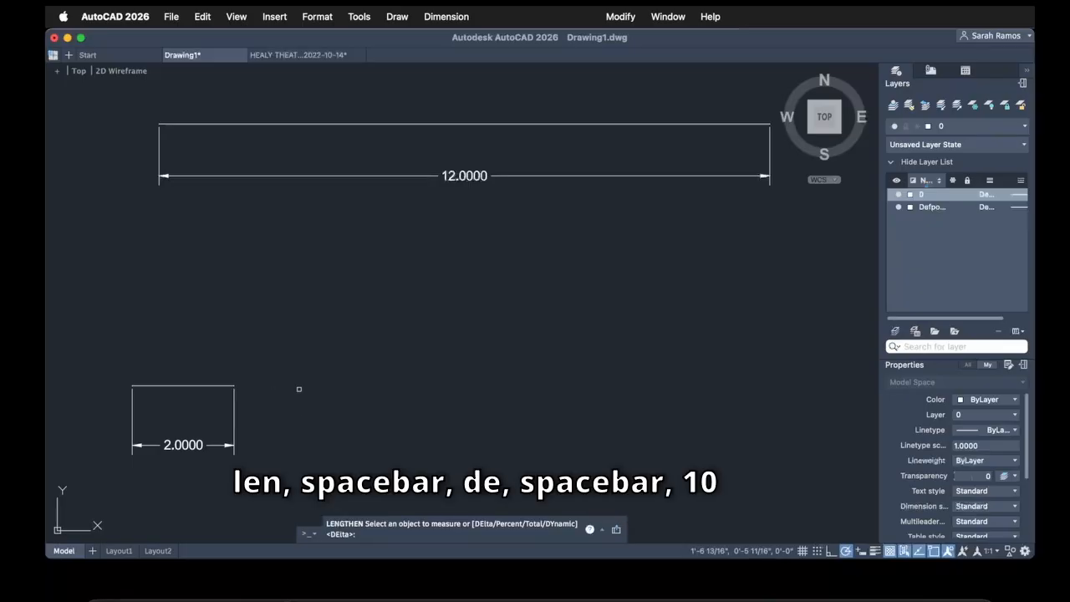
pyautogui.write('de')
pyautogui.press('space')
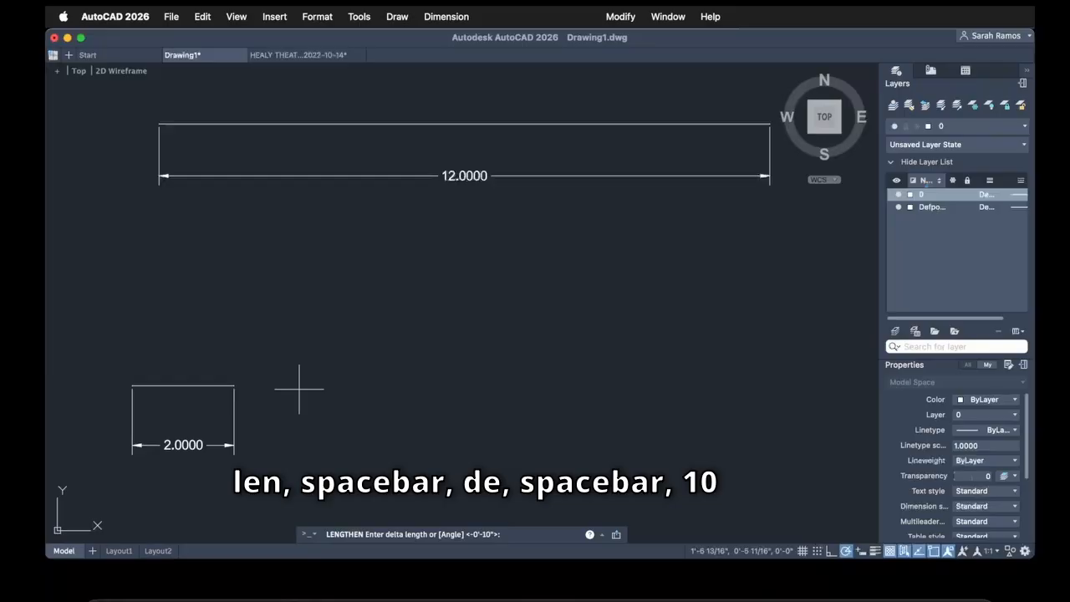
pyautogui.write('10')
pyautogui.press('space')
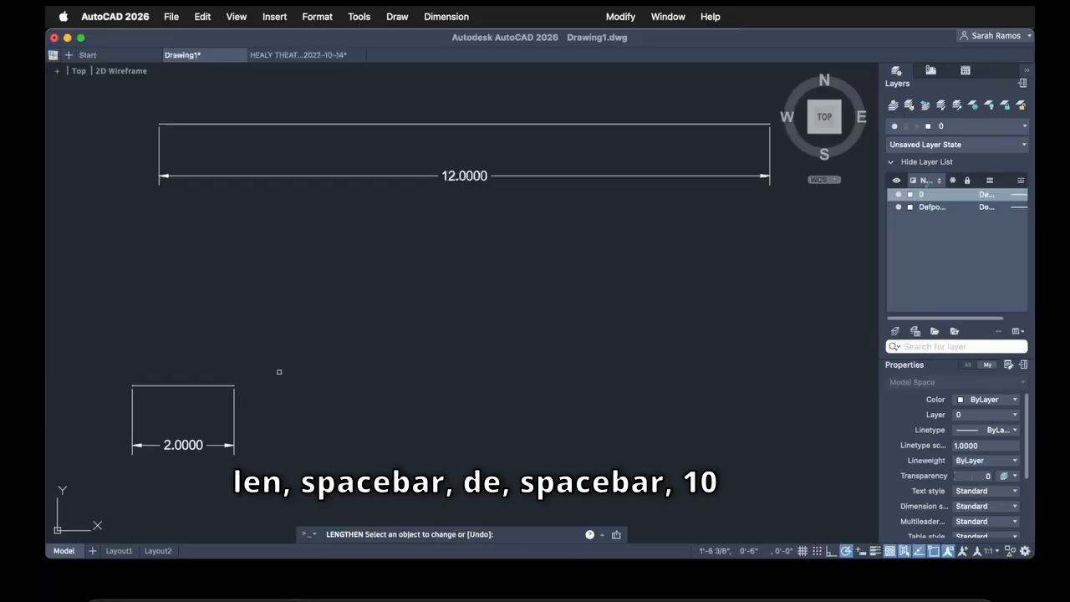
pyautogui.click(229, 385)
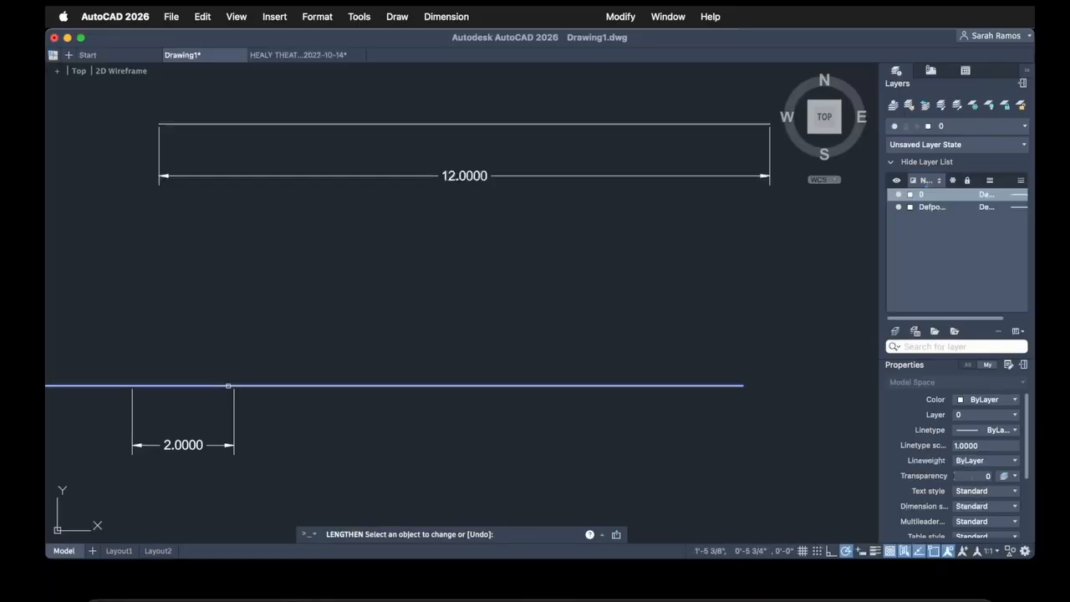
pyautogui.press('Escape')
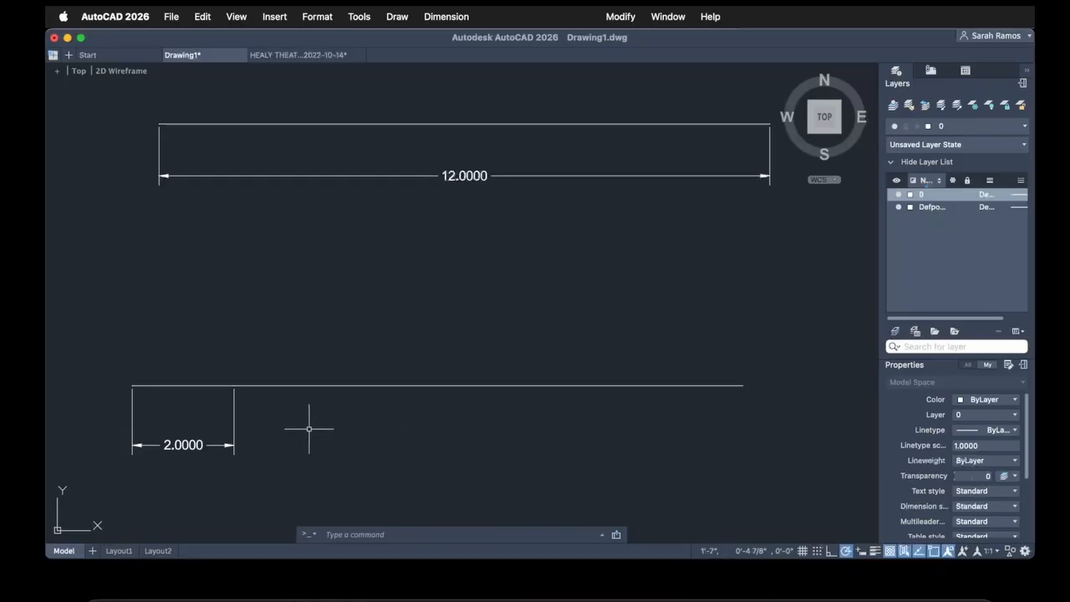
# - Stretch the lower dimension's right extension origin to the endpoint of the extended line and clear the selection
pyautogui.click(281, 407)
pyautogui.click(214, 418)
pyautogui.click(234, 385)
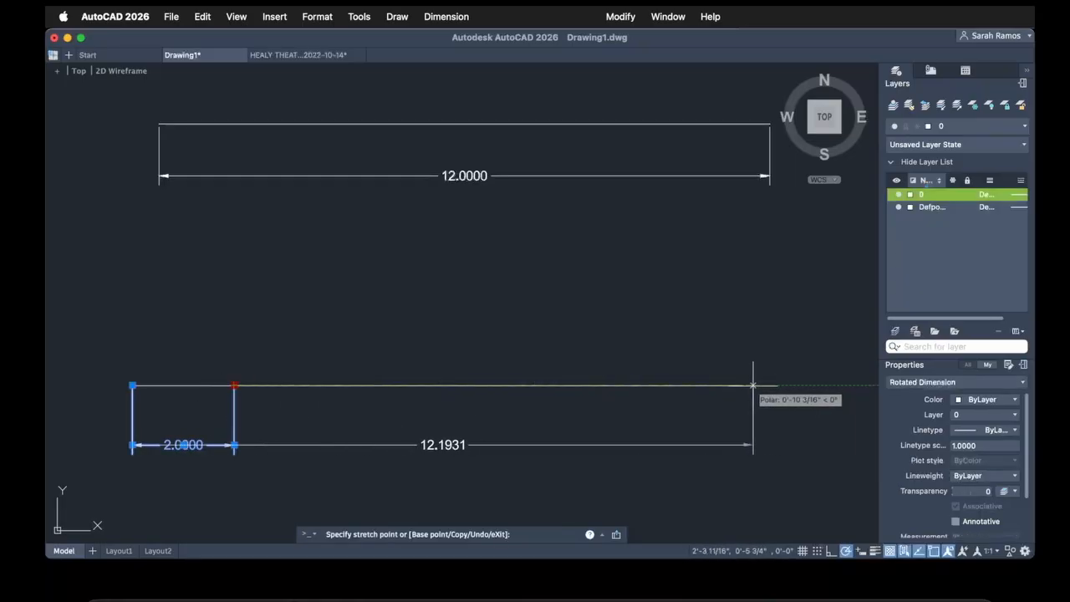
pyautogui.click(743, 386)
pyautogui.press('Escape')
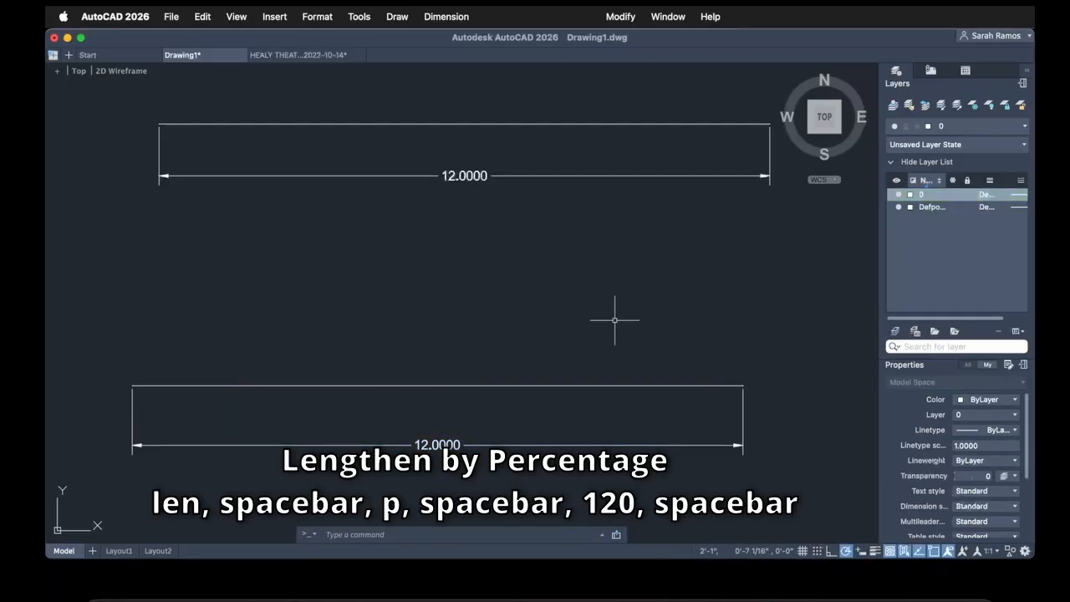
# - Lengthen the lower line at its right end to 120 percent with the Percent option of Lengthen
pyautogui.write('len')
pyautogui.press('space')
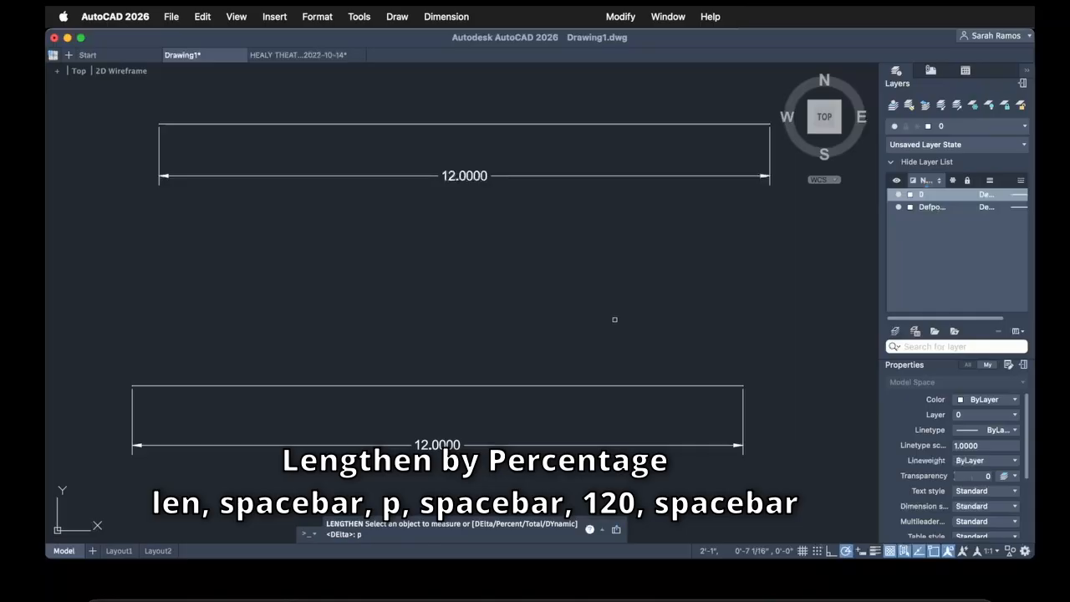
pyautogui.write('p')
pyautogui.press('space')
pyautogui.write('120')
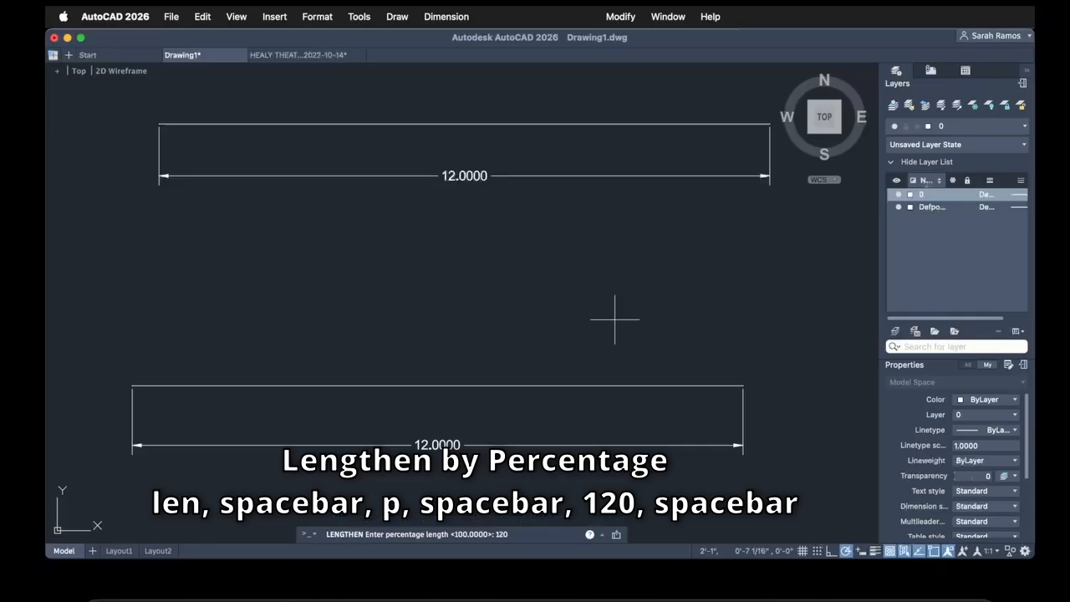
pyautogui.press('space')
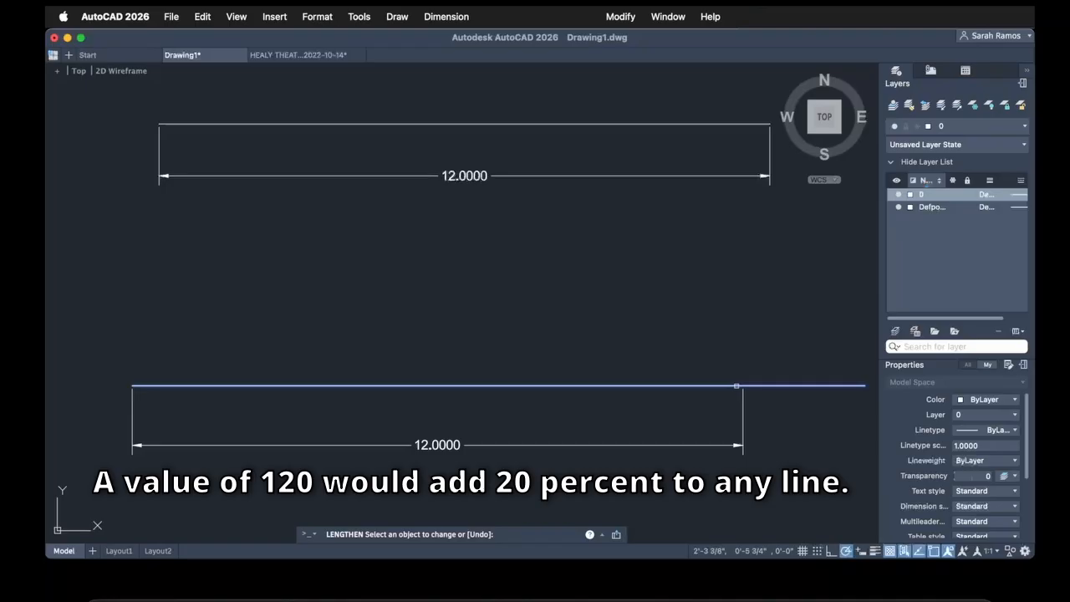
pyautogui.click(736, 385)
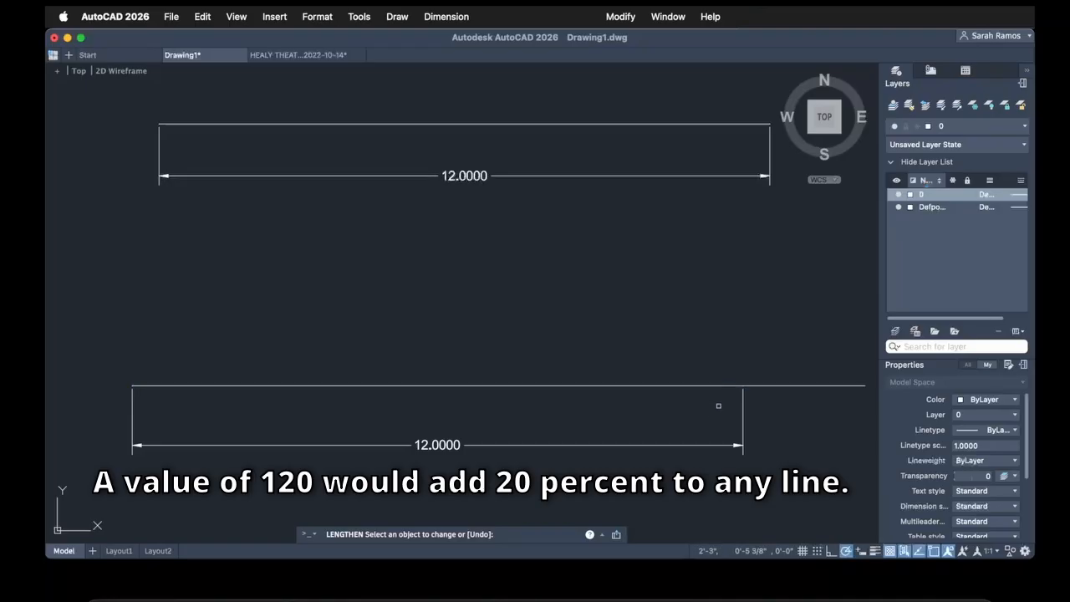
pyautogui.moveTo(695, 423); pyautogui.dragTo(615, 422, button='middle')
pyautogui.press('Escape')
# - Stretch the lower dimension to the right endpoint of the line lengthened by percentage and deselect it
pyautogui.click(663, 387)
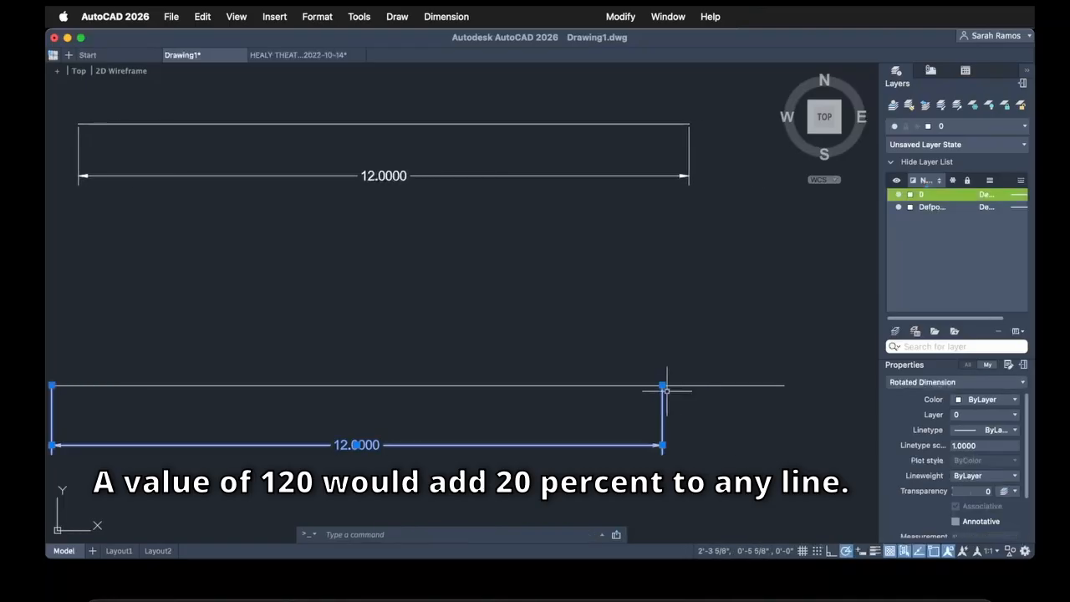
pyautogui.click(662, 386)
pyautogui.click(784, 385)
pyautogui.press('Escape')
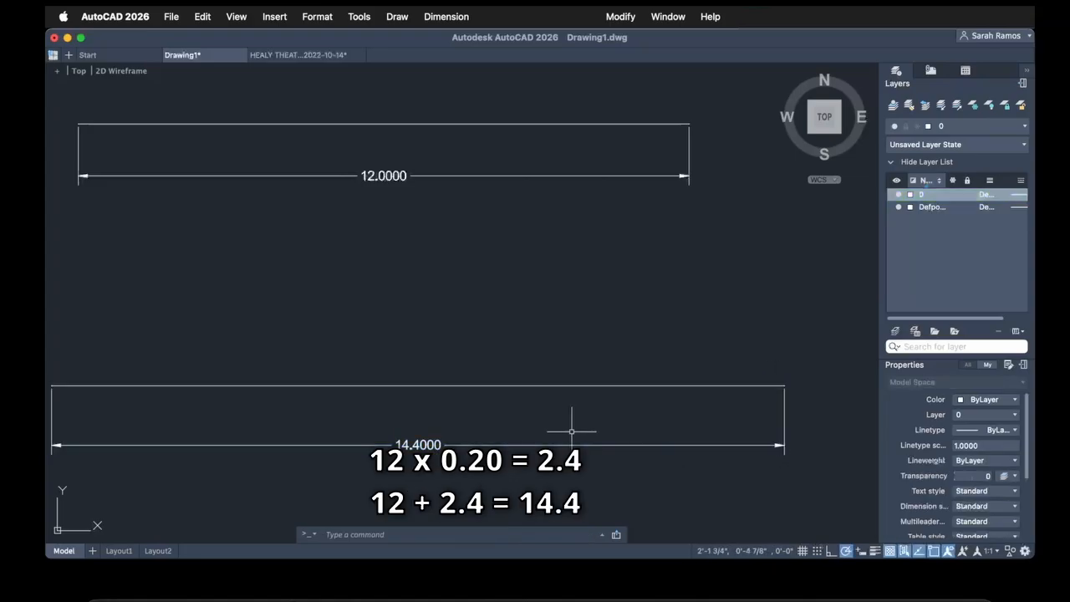
# - Shorten the lower line at its right end to 75 percent with the Percent option of Lengthen
pyautogui.moveTo(573, 430); pyautogui.dragTo(578, 428, button='middle')
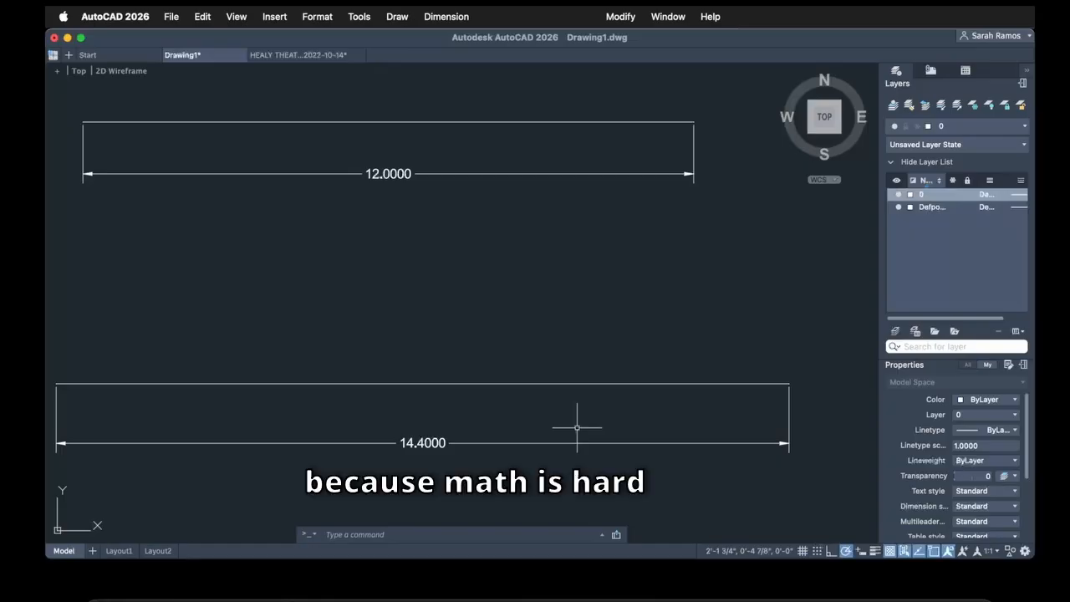
pyautogui.write('len')
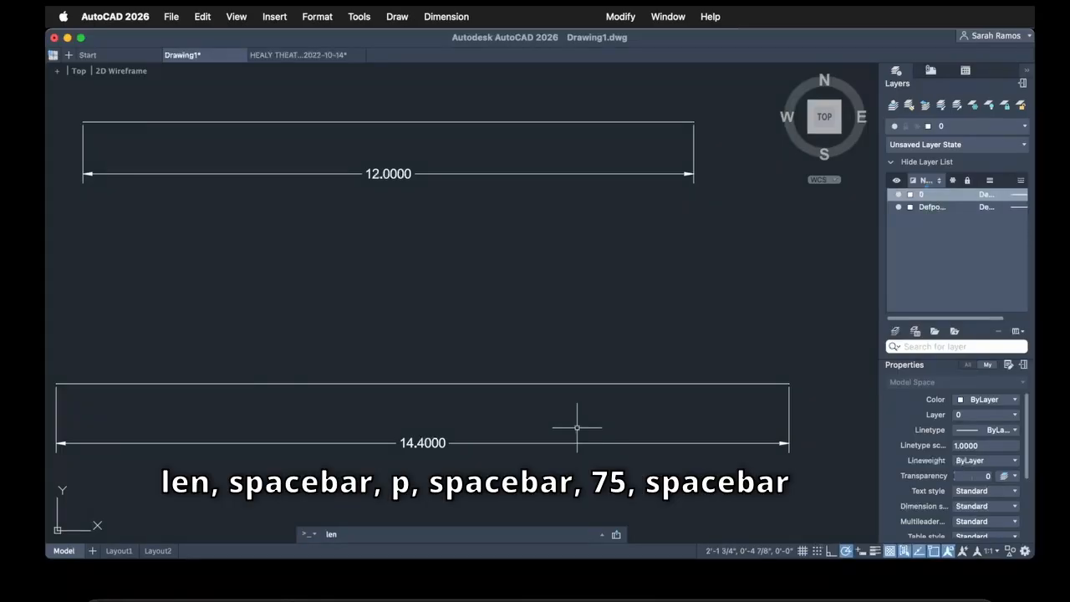
pyautogui.press('space')
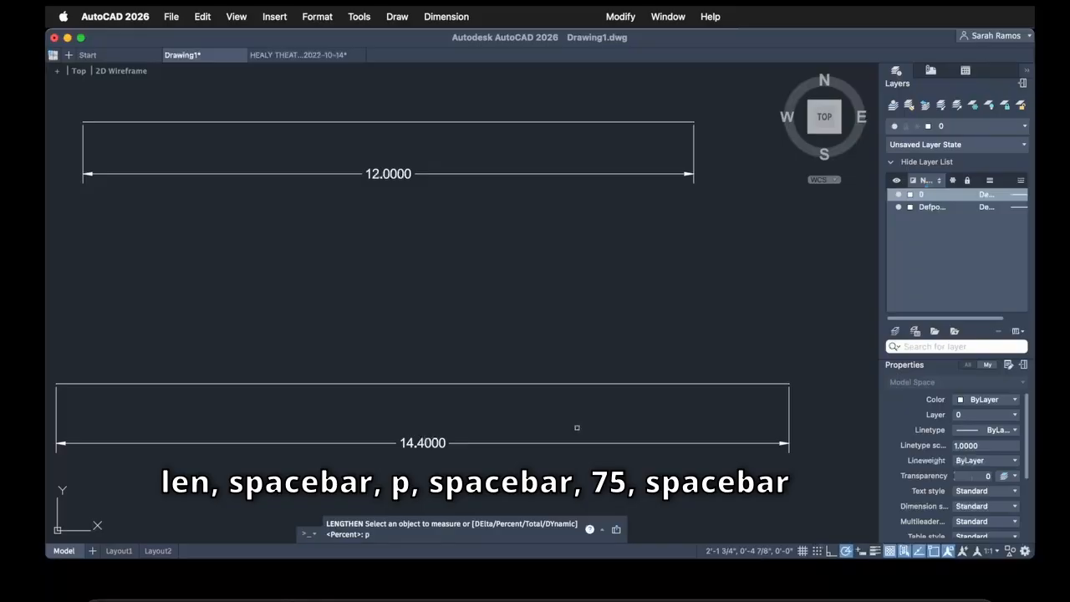
pyautogui.write('p')
pyautogui.press('space')
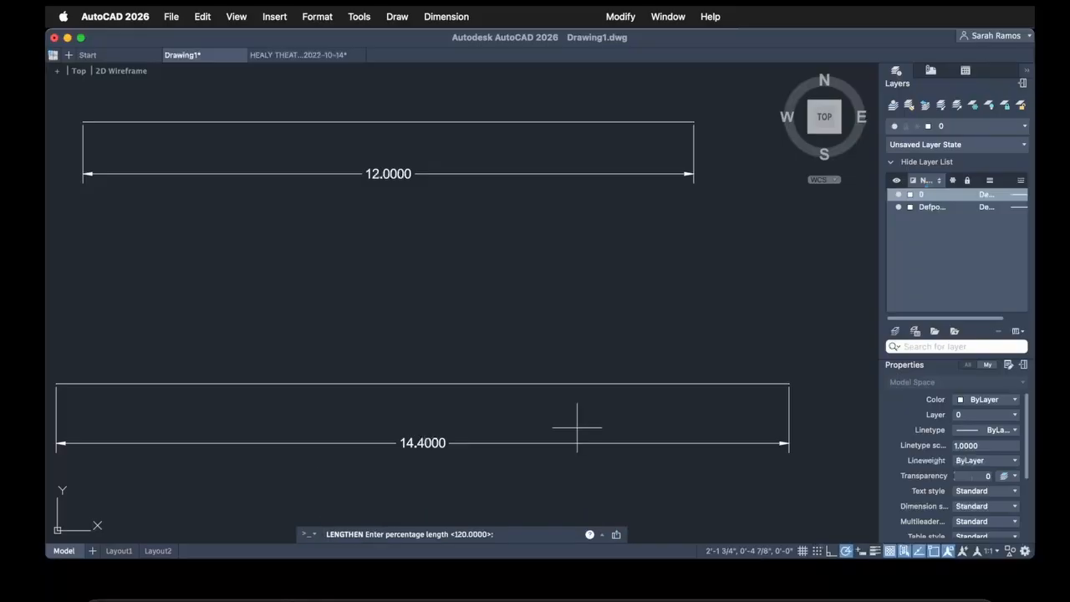
pyautogui.write('75')
pyautogui.press('space')
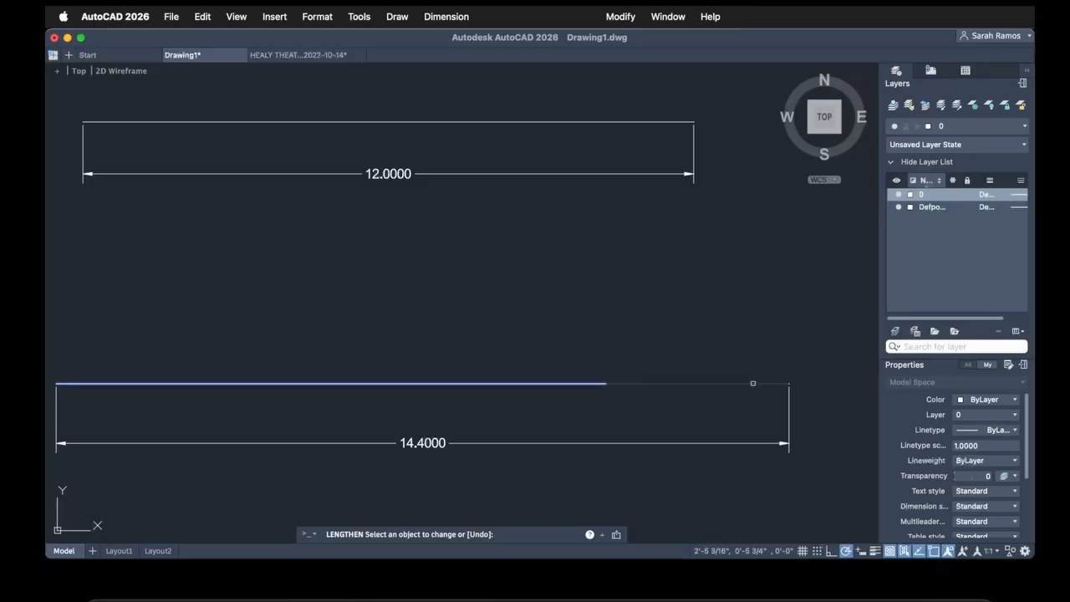
pyautogui.click(752, 383)
pyautogui.click(792, 405)
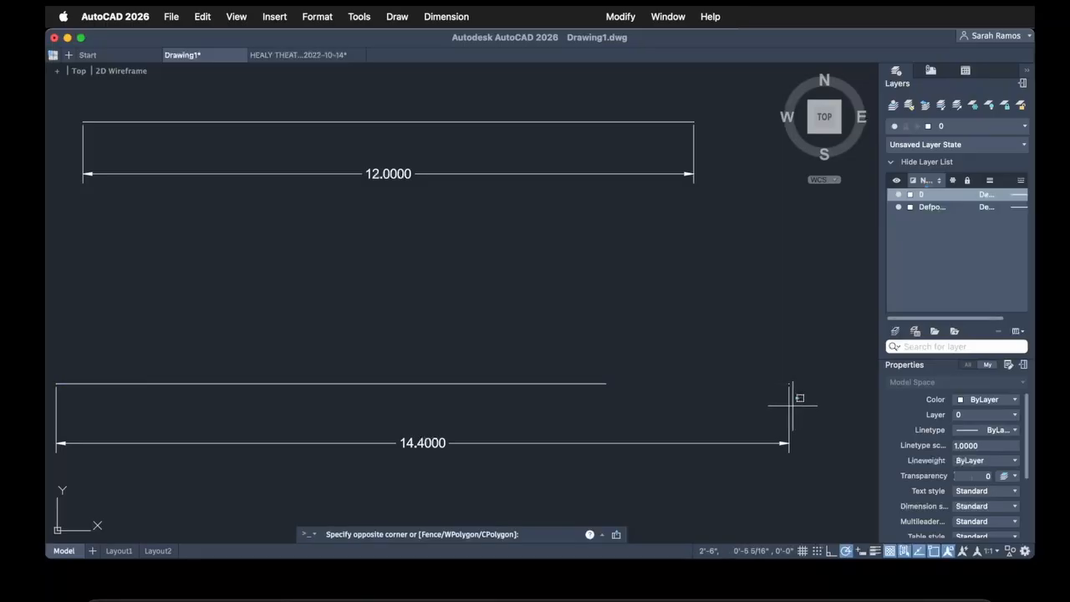
# - Stretch the lower dimension's right extension origin to the right endpoint of the shortened line and deselect the dimension
pyautogui.click(788, 383)
pyautogui.click(790, 384)
pyautogui.click(607, 384)
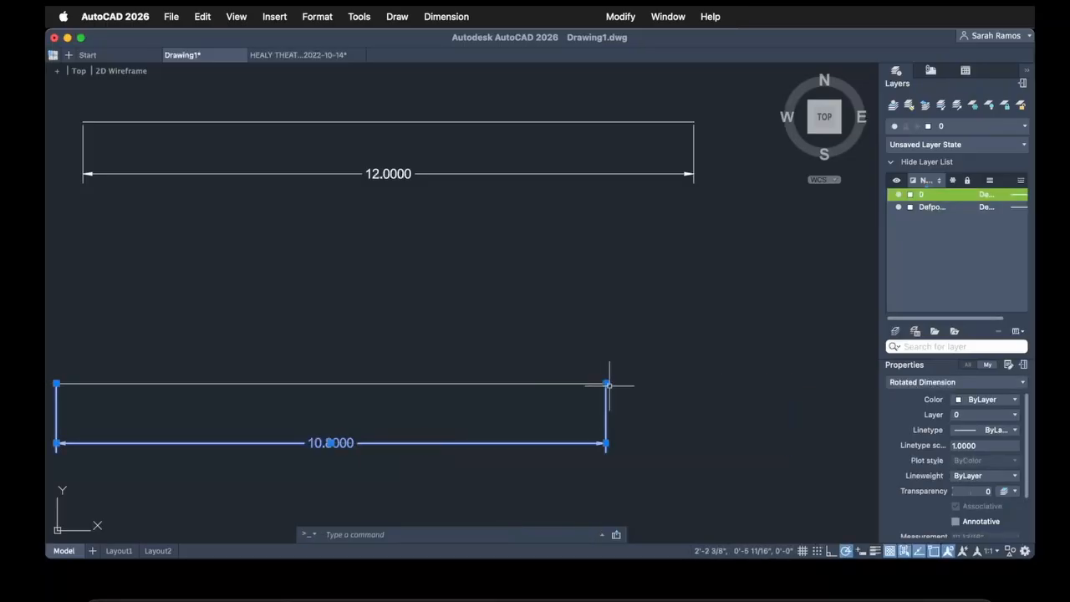
pyautogui.press('Escape')
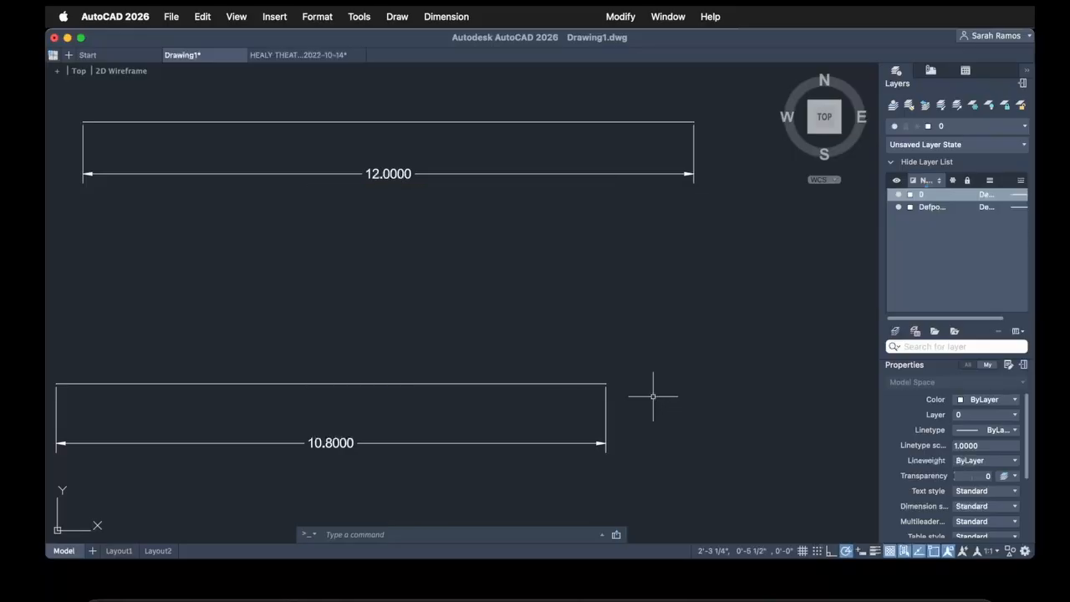
# - Lengthen the lower line freehand at its right end, well past its dimension, with the Dynamic option of Lengthen
pyautogui.write('l')
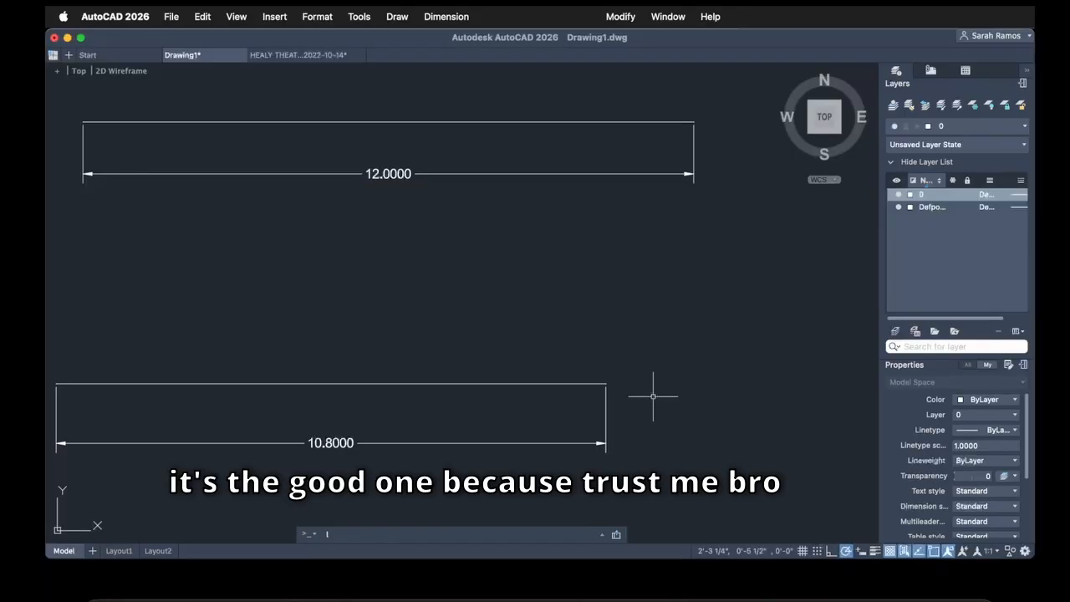
pyautogui.write('ect an')
pyautogui.press('Return')
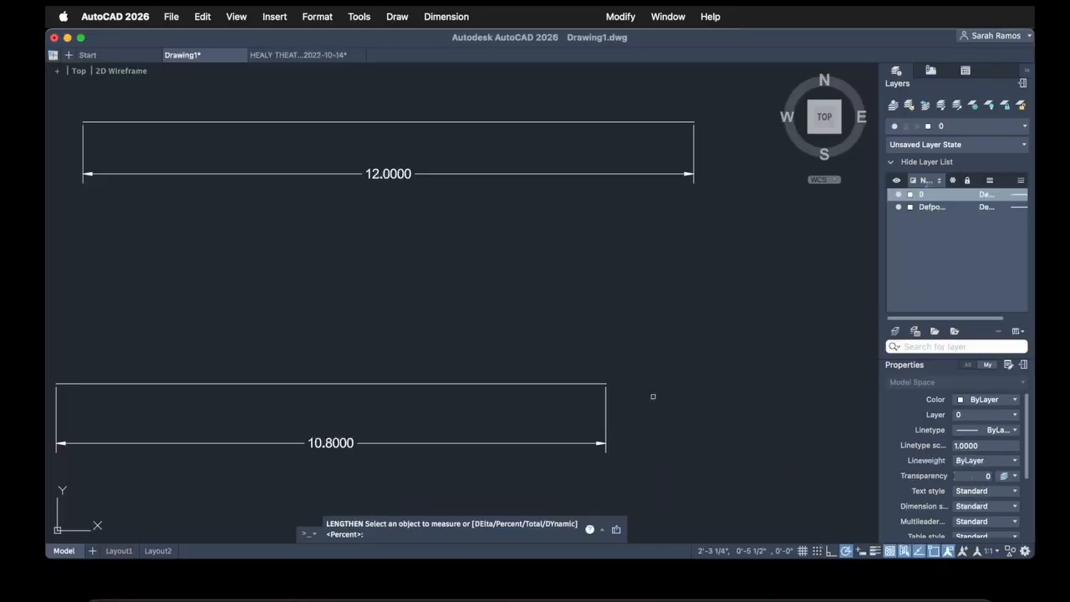
pyautogui.write('dy')
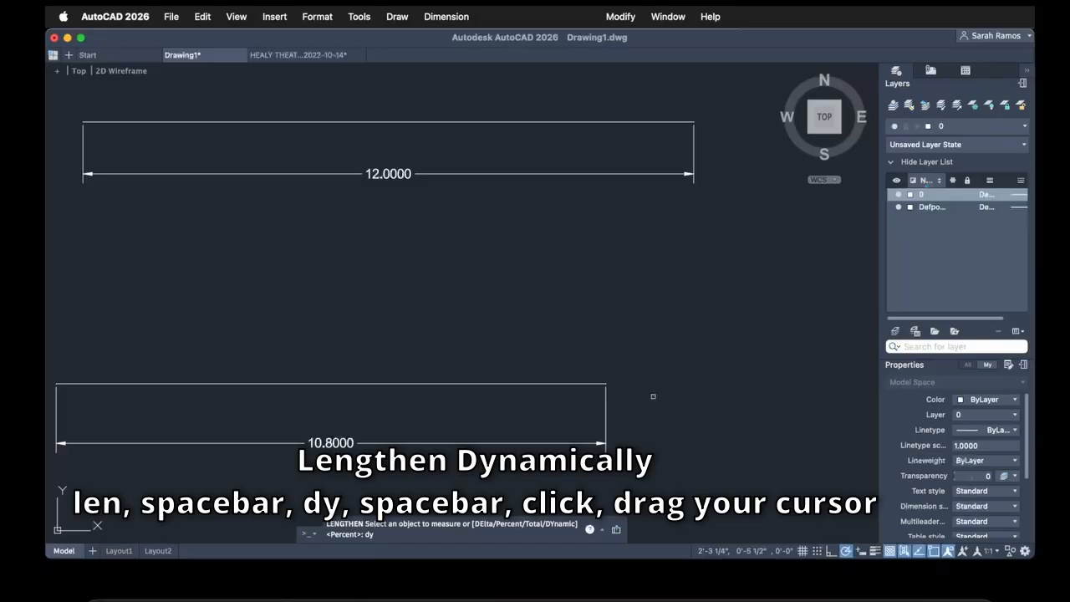
pyautogui.press('space')
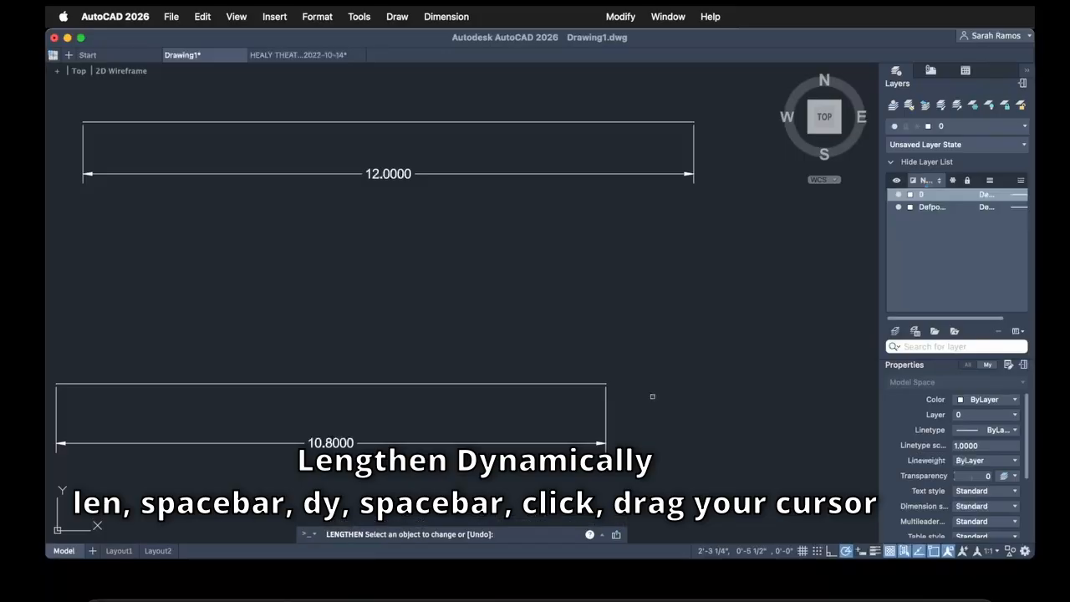
pyautogui.click(606, 384)
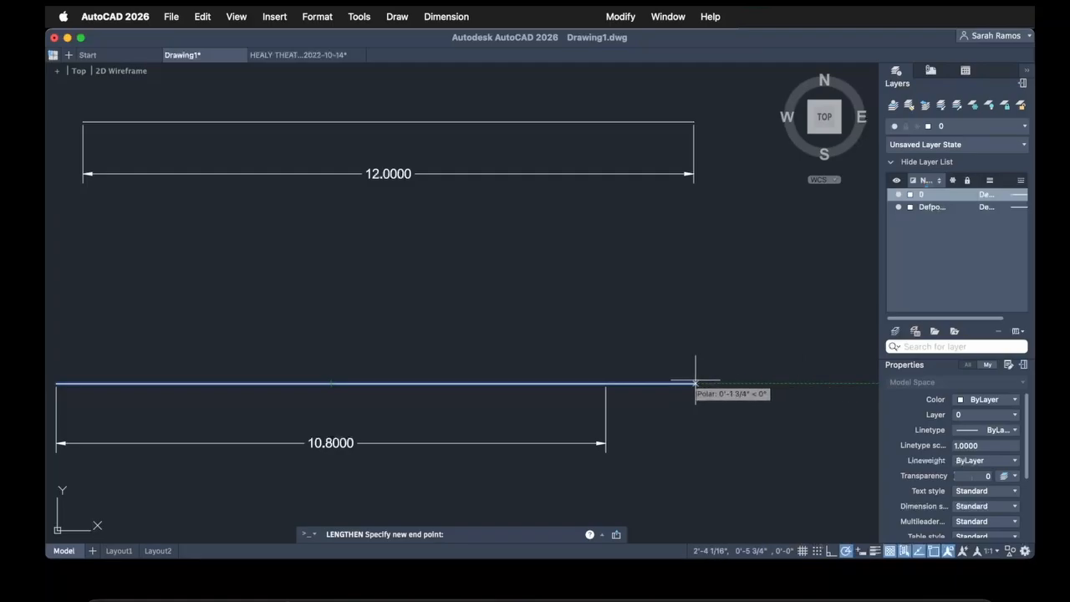
pyautogui.click(764, 384)
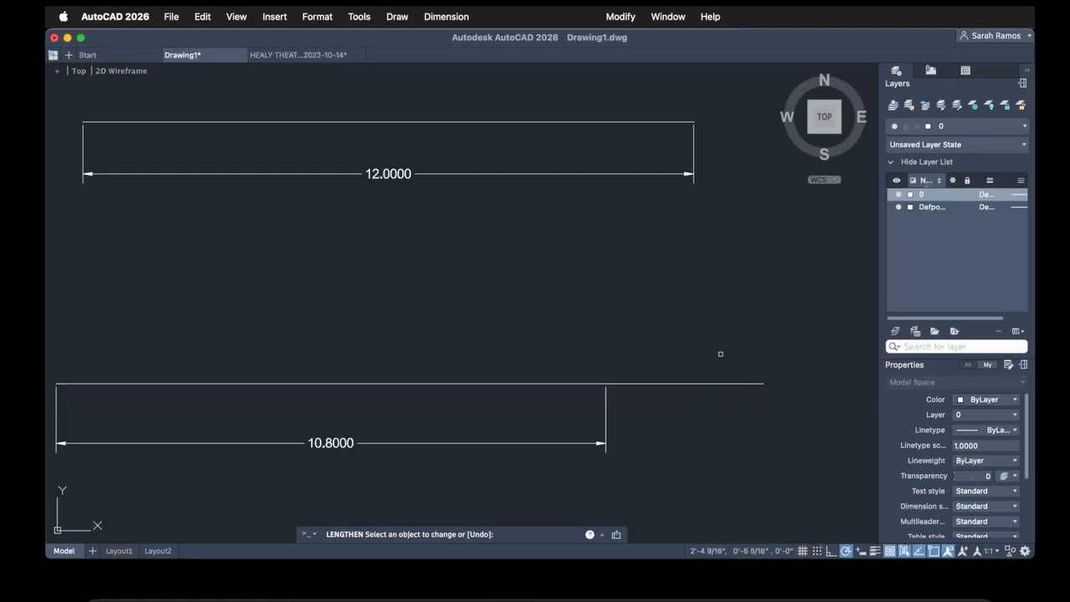
pyautogui.press('Escape')
# - Set the lower line's total length to 8 with the Total option of Lengthen, changing its right end
pyautogui.write('len')
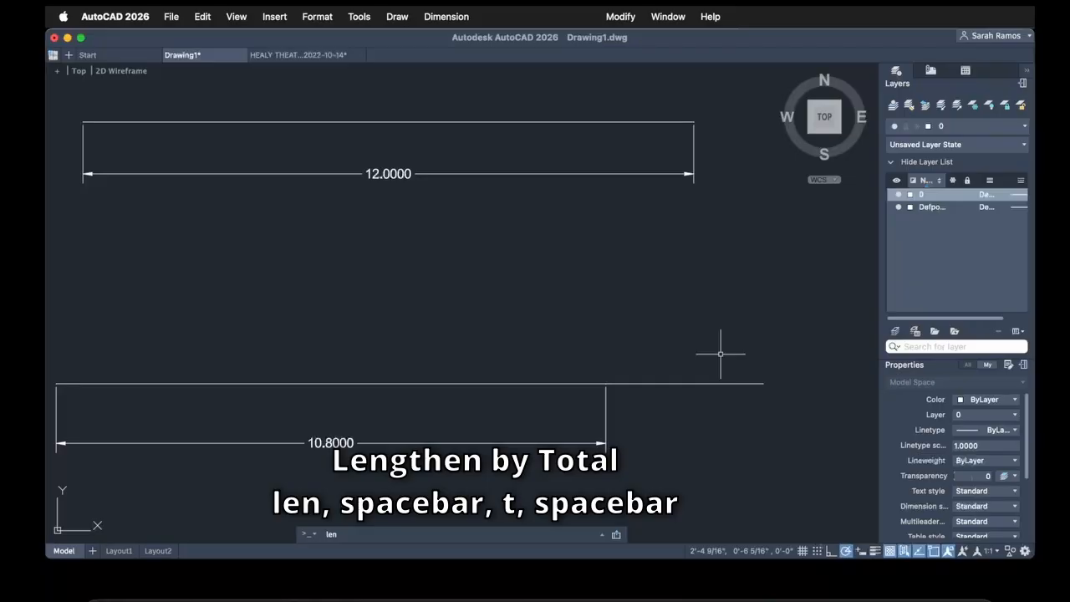
pyautogui.press('space')
pyautogui.press('space')
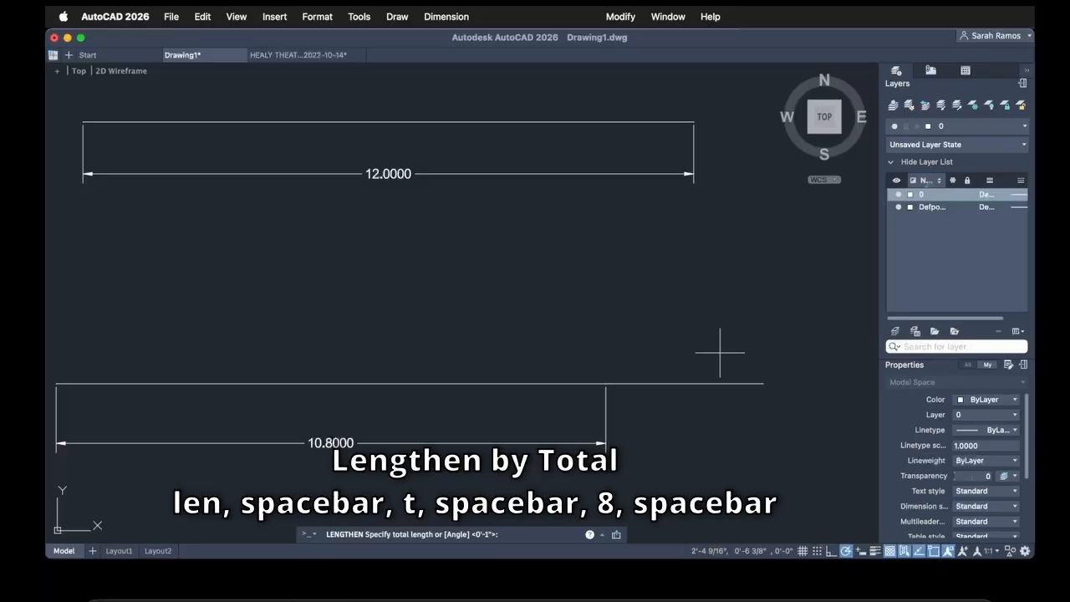
pyautogui.write('8')
pyautogui.press('space')
pyautogui.click(692, 383)
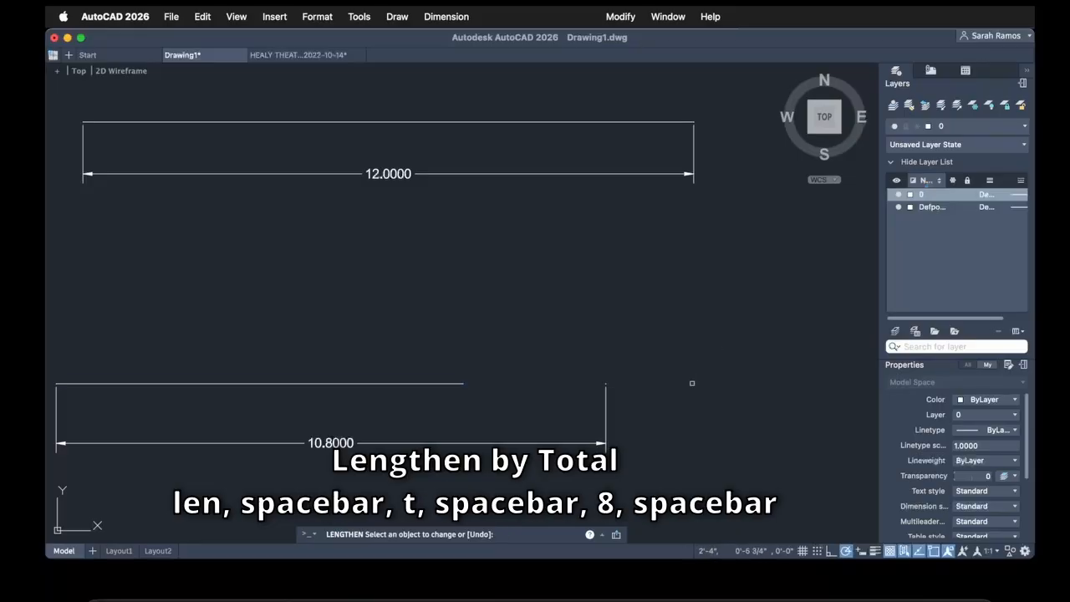
pyautogui.press('Escape')
# - Set the lower line's total length to 15 with the Total option of Lengthen, changing its right end
pyautogui.write('len')
pyautogui.press('space')
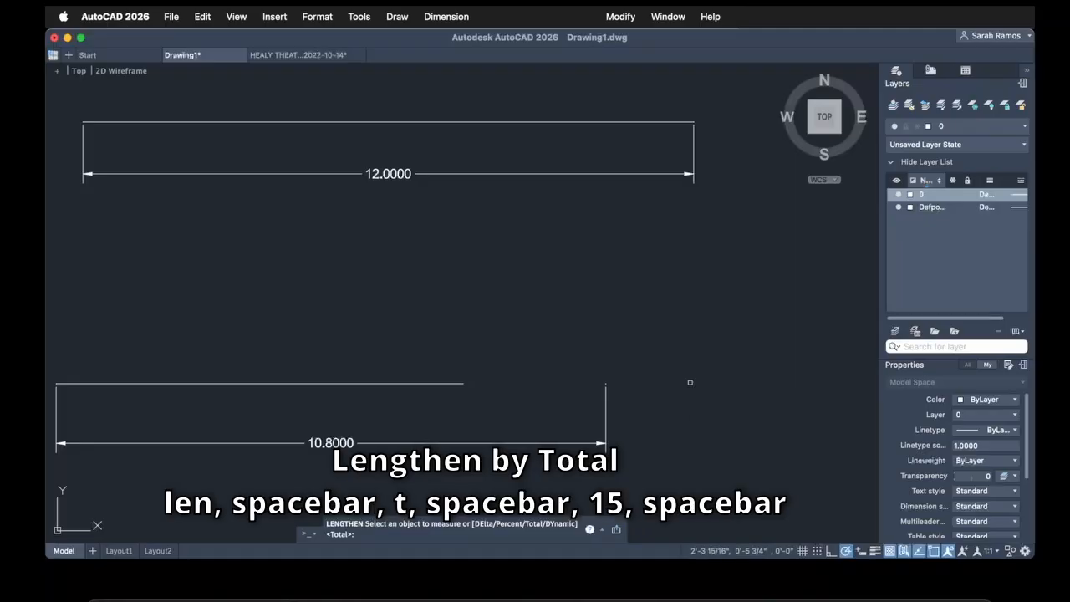
pyautogui.write('t')
pyautogui.press('space')
pyautogui.write('15')
pyautogui.press('space')
pyautogui.click(453, 383)
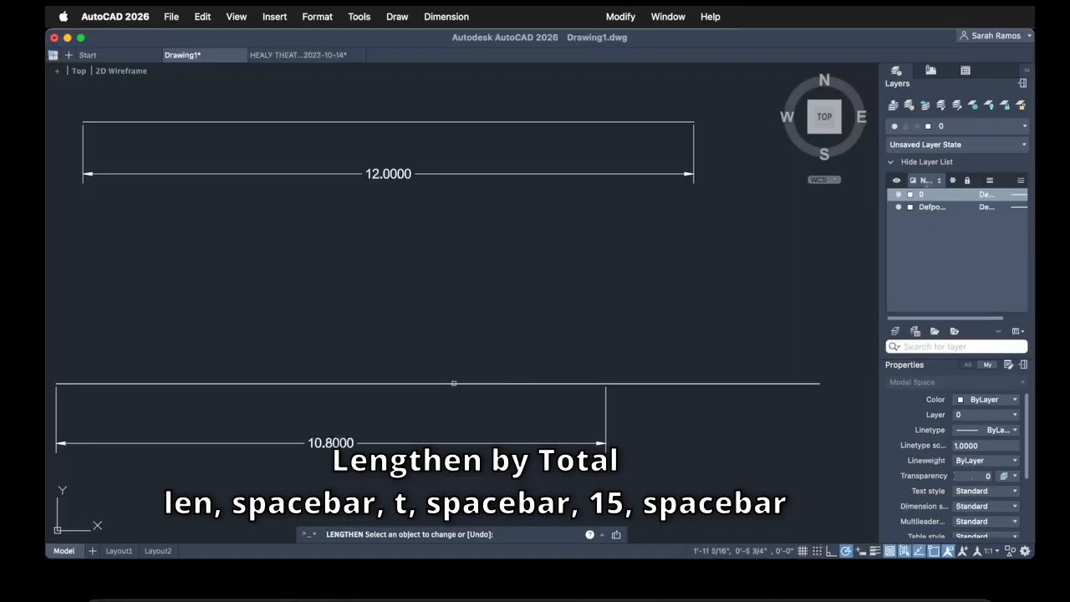
pyautogui.press('Escape')
# - Stretch the lower dimension's right extension origin to the right endpoint of the 15-inch line and clear the selection
pyautogui.click(608, 410)
pyautogui.click(605, 383)
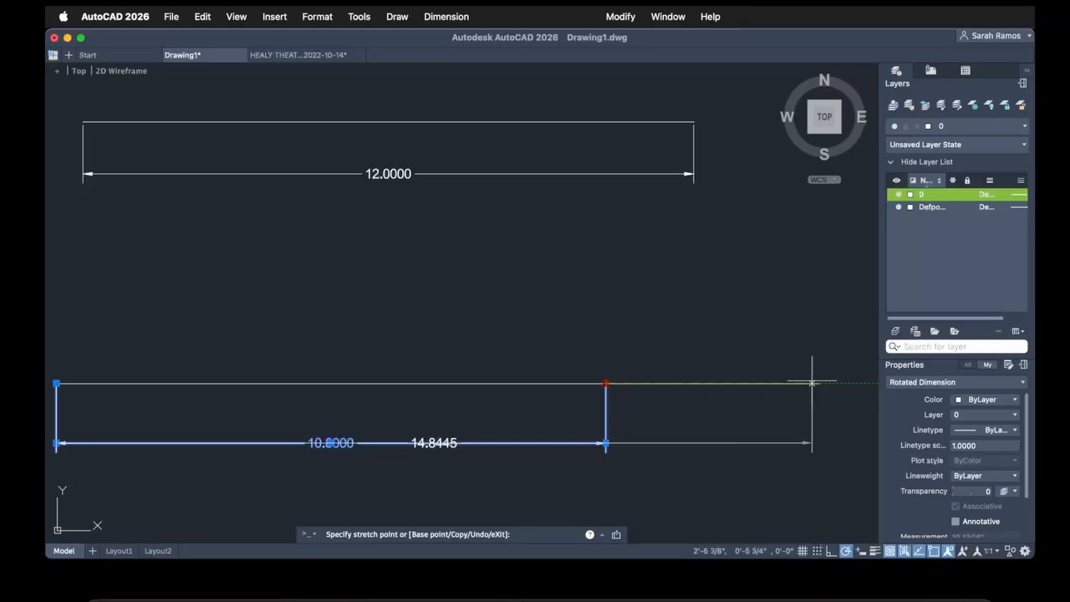
pyautogui.click(821, 383)
pyautogui.press('Escape')
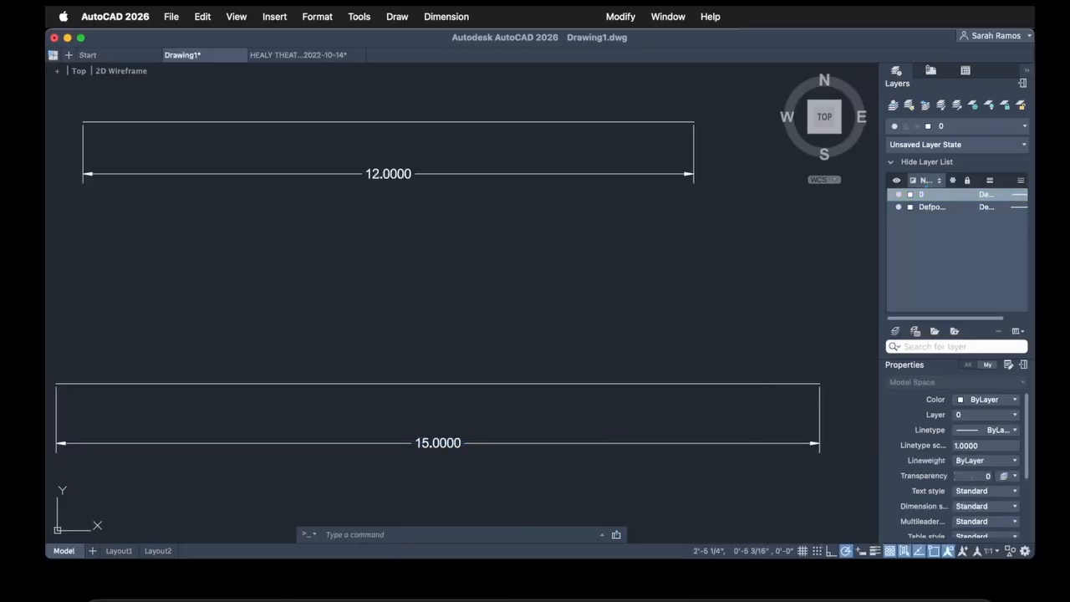
# - Draw a short vertical line crossing the lower horizontal line about two thirds of the way along from its left end
pyautogui.moveTo(755, 414); pyautogui.dragTo(750, 411, button='middle')
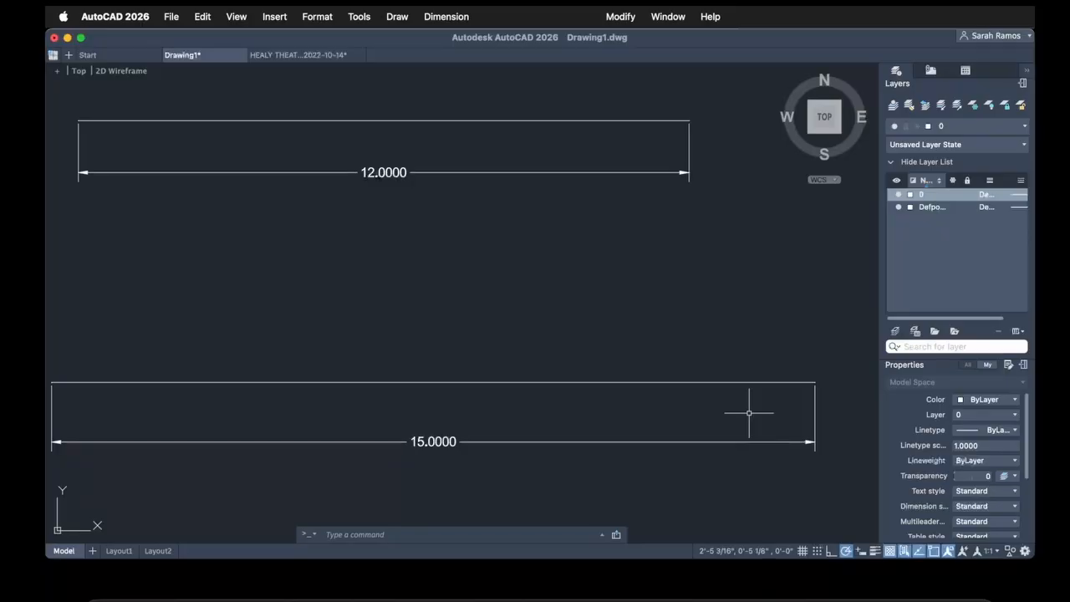
pyautogui.scroll(-2, 749, 413)
pyautogui.moveTo(752, 412); pyautogui.dragTo(640, 407, button='middle')
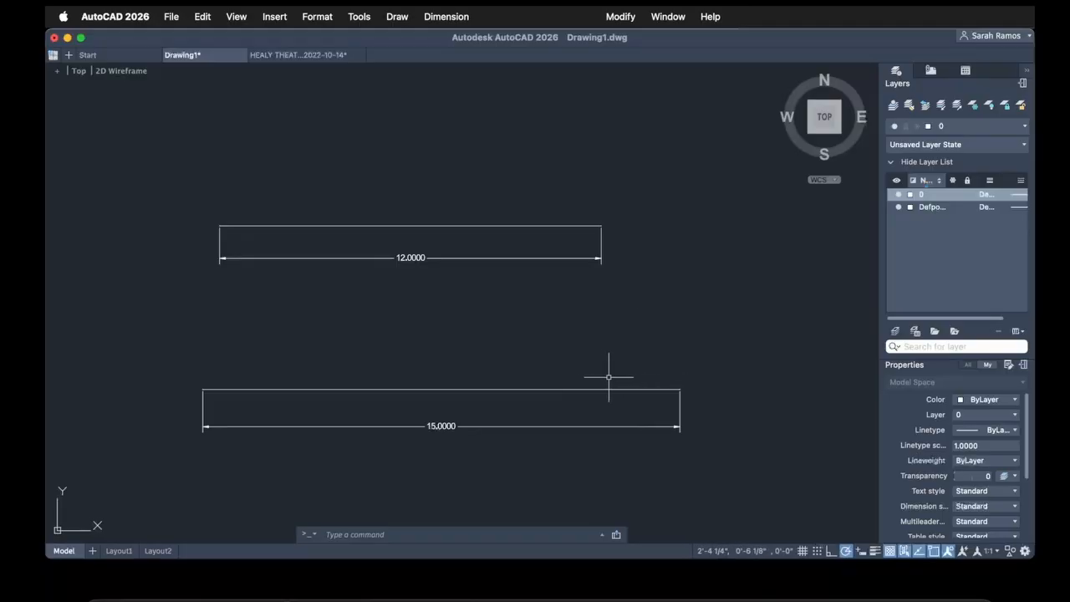
pyautogui.write('l')
pyautogui.press('Return')
pyautogui.click(519, 340)
pyautogui.click(518, 412)
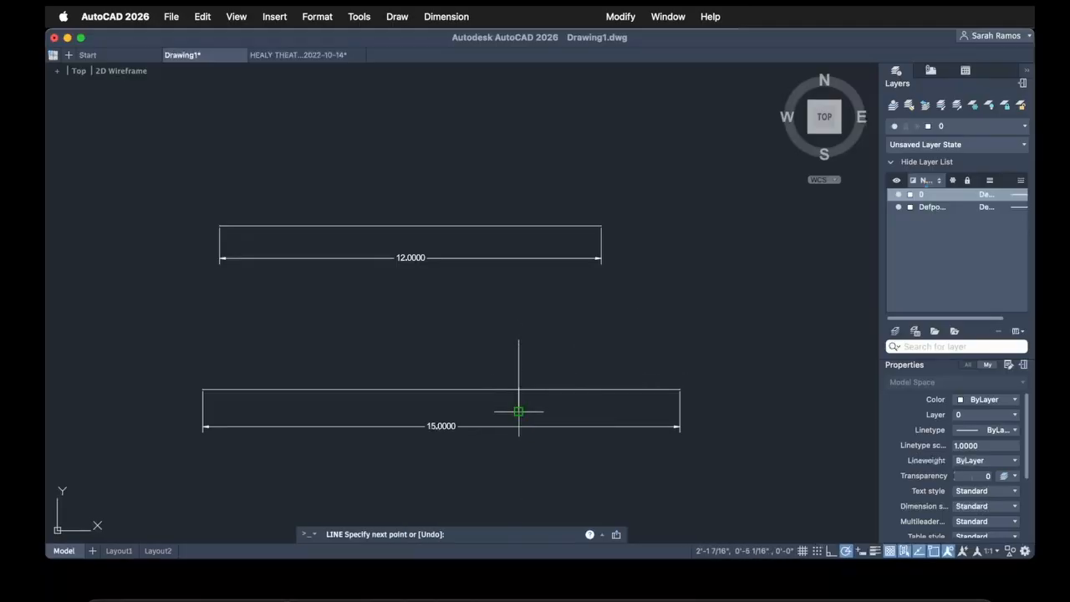
pyautogui.press('Return')
# - Review the TRIM command page in Autodesk Help and trim the lower line's portion right of the short vertical line
pyautogui.write('tr')
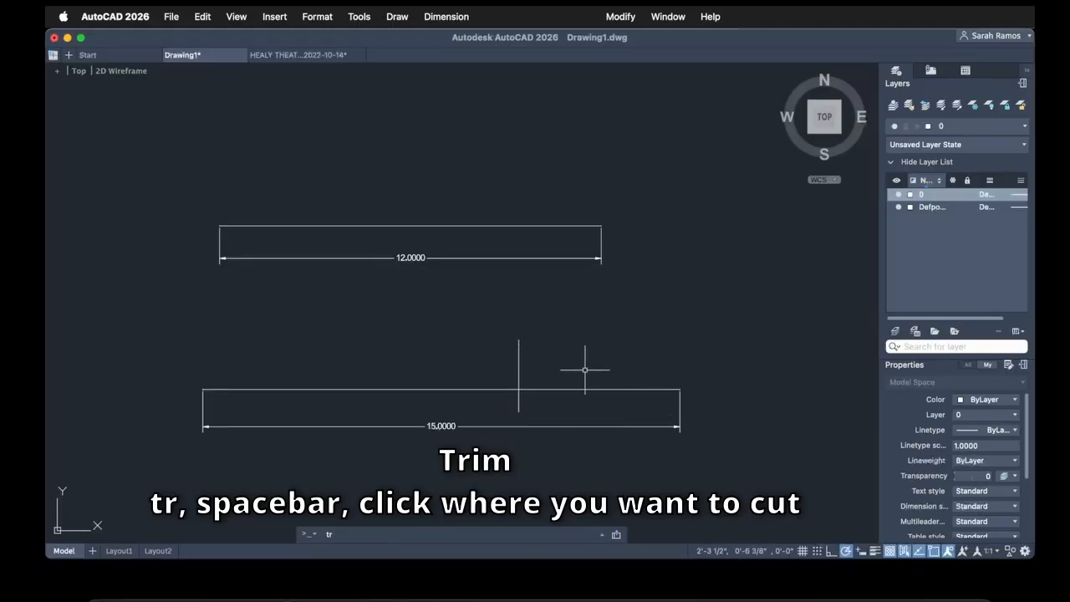
pyautogui.press('space')
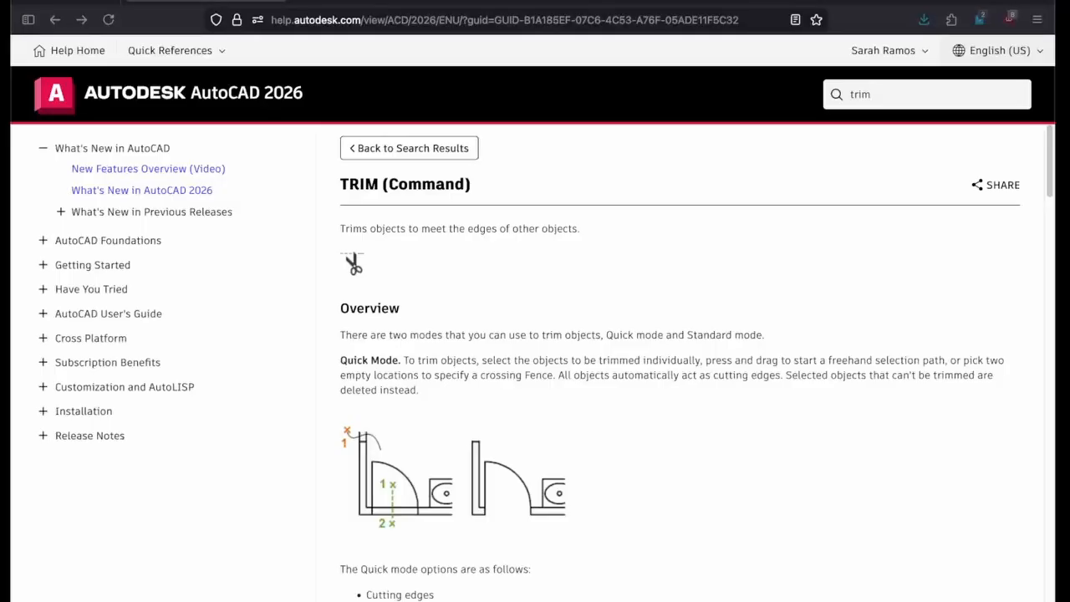
pyautogui.scroll(-3, 722, 383)
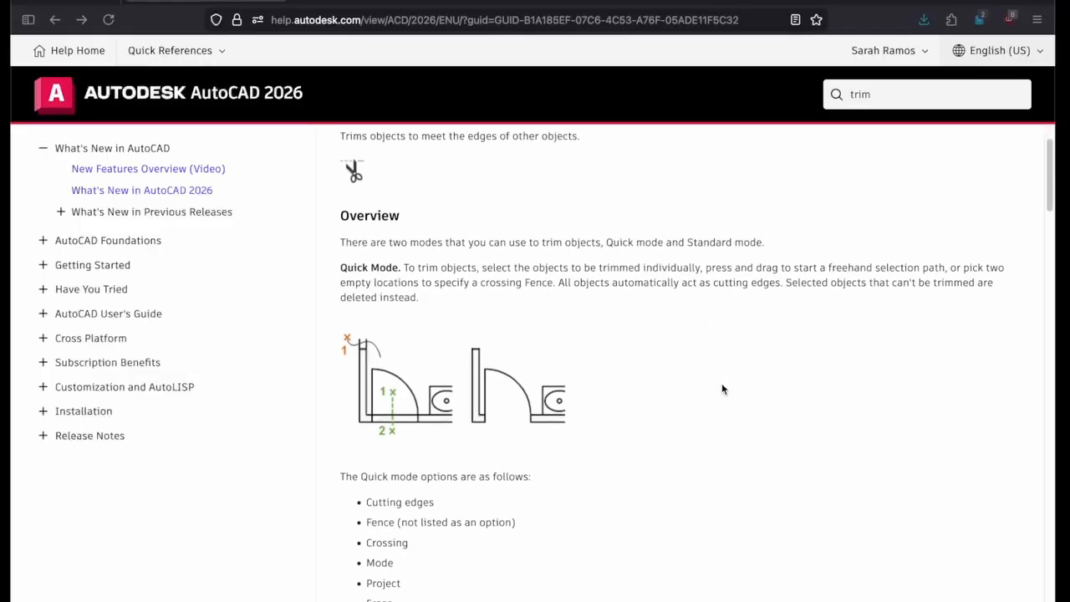
pyautogui.scroll(-10, 721, 383)
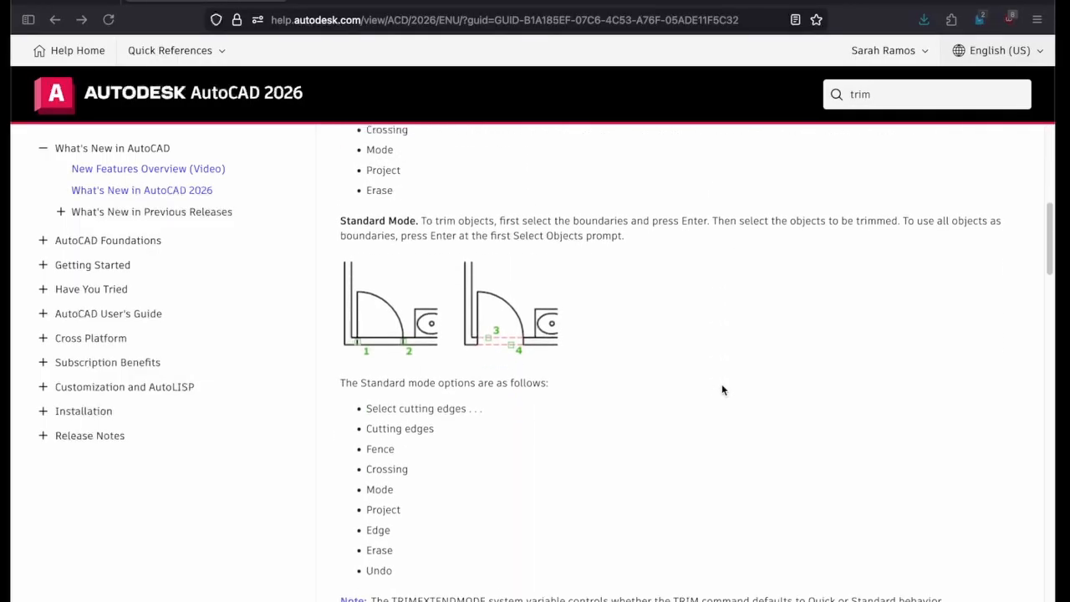
pyautogui.scroll(-7, 721, 384)
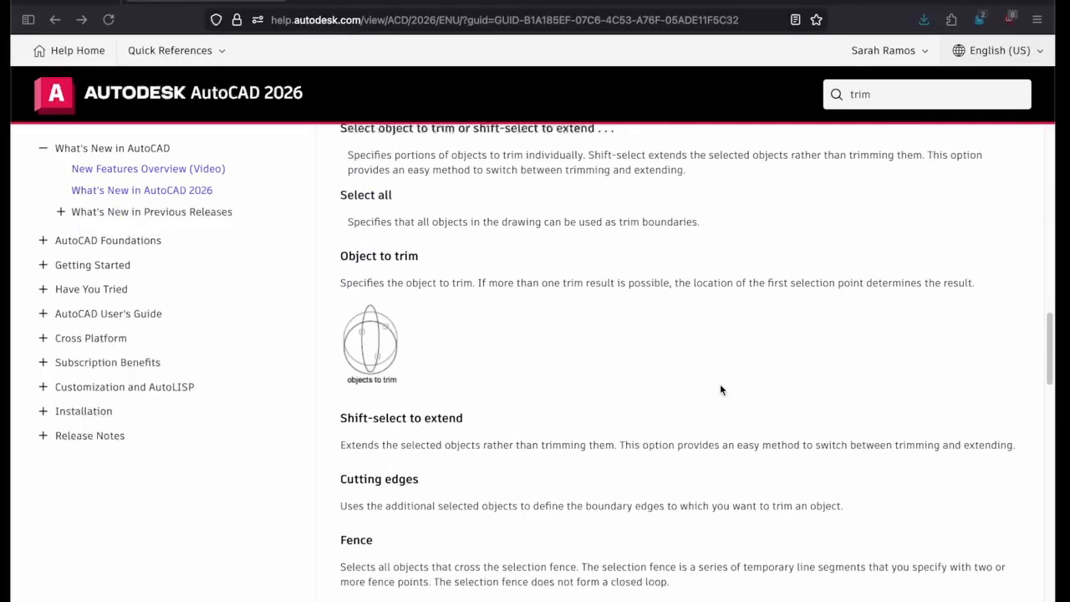
pyautogui.scroll(-11, 721, 391)
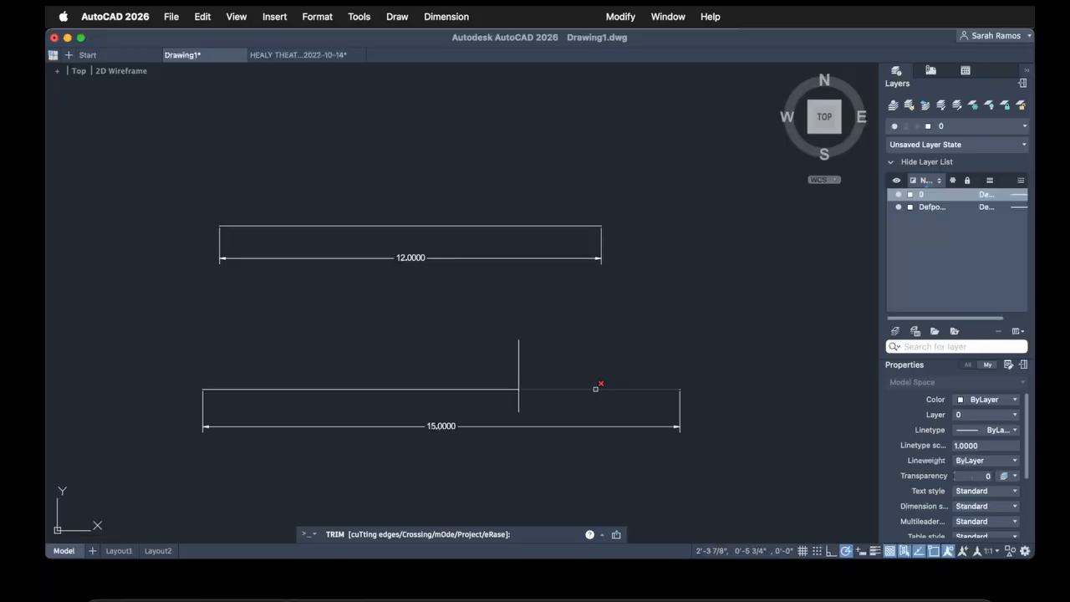
pyautogui.click(596, 388)
pyautogui.press('Escape')
# - Draw a vertical line beyond the right end of the upper line, spanning above and below its level
pyautogui.write('l')
pyautogui.press('Return')
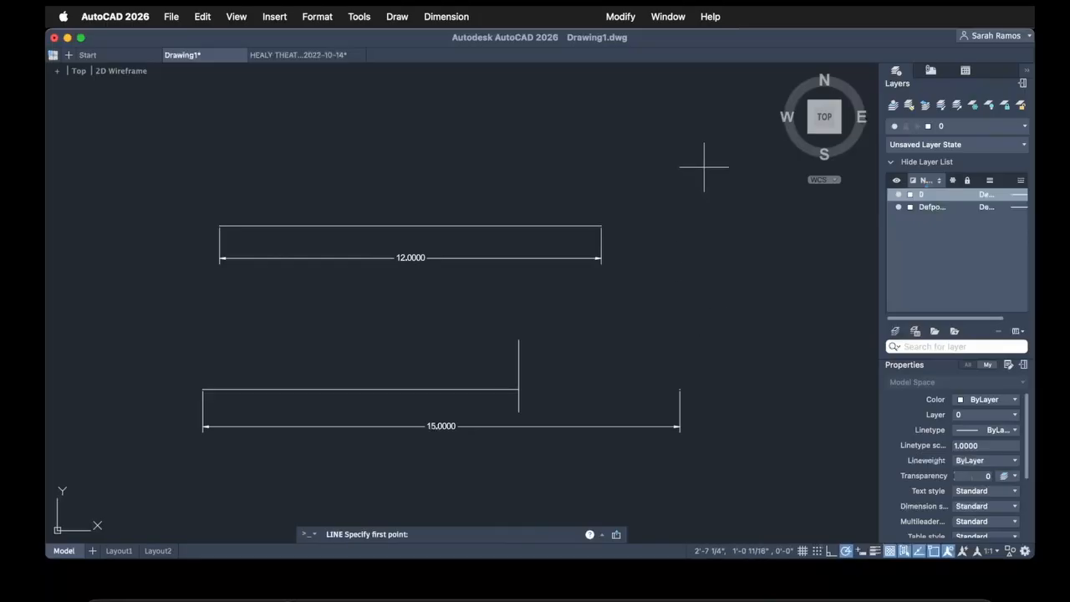
pyautogui.click(703, 167)
pyautogui.click(704, 281)
pyautogui.press('Escape')
# - Extend the right end of the upper line to the vertical line beyond it
pyautogui.write('ex')
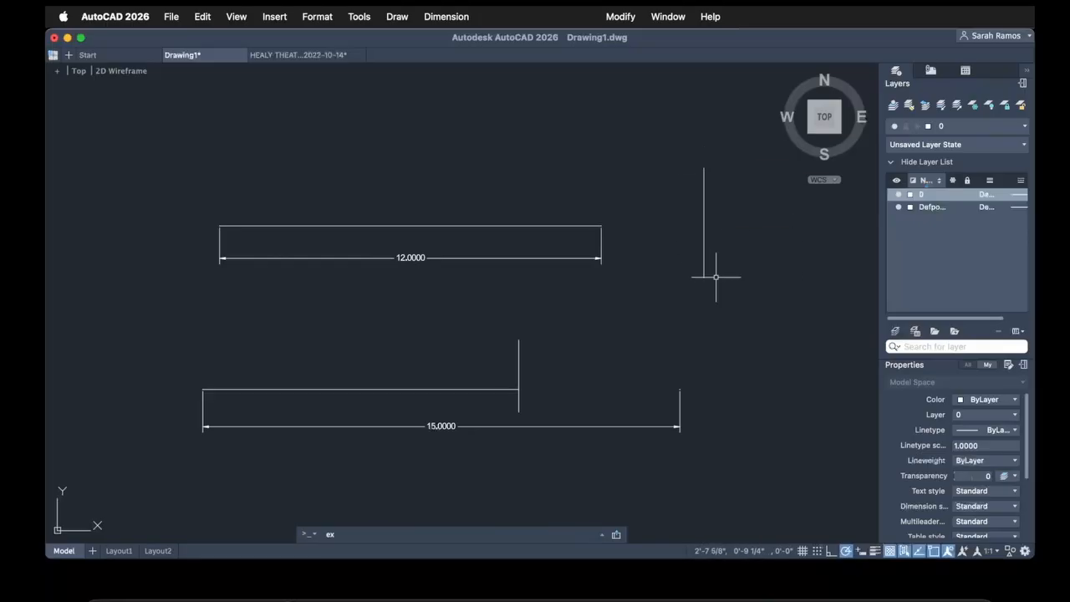
pyautogui.press('space')
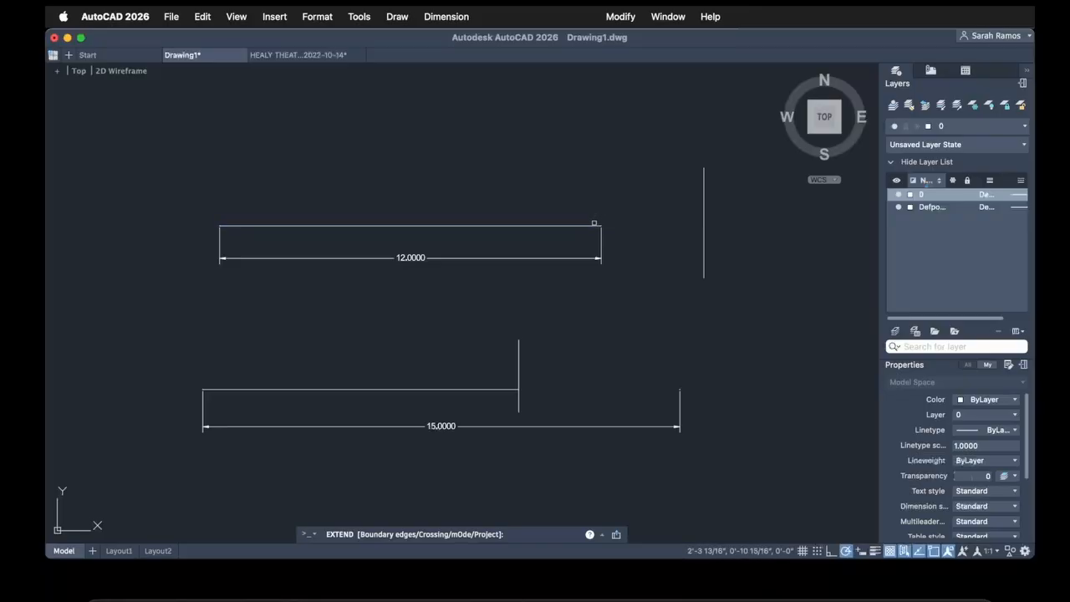
pyautogui.click(594, 224)
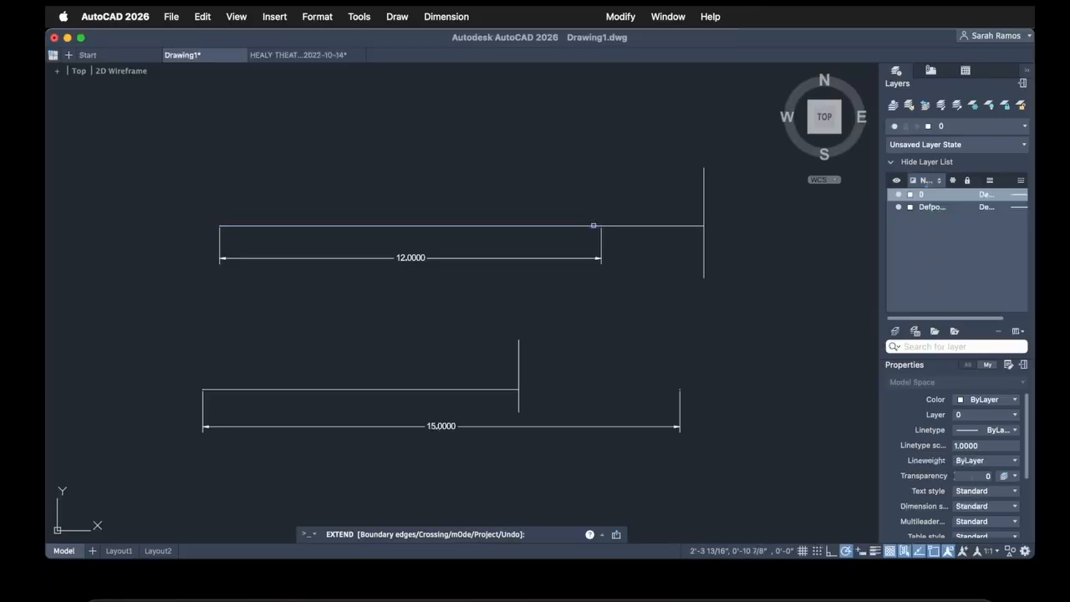
pyautogui.press('Return')
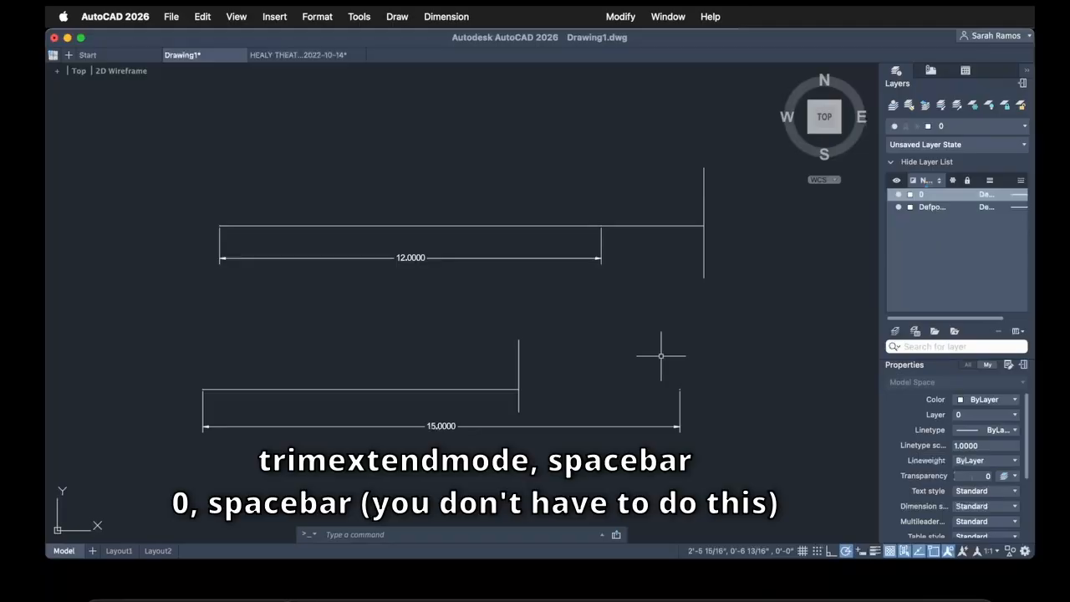
# - Set the TRIMEXTENDMODE system variable to 0
pyautogui.write('trimextendmode')
pyautogui.press('space')
pyautogui.write('0')
pyautogui.press('space')
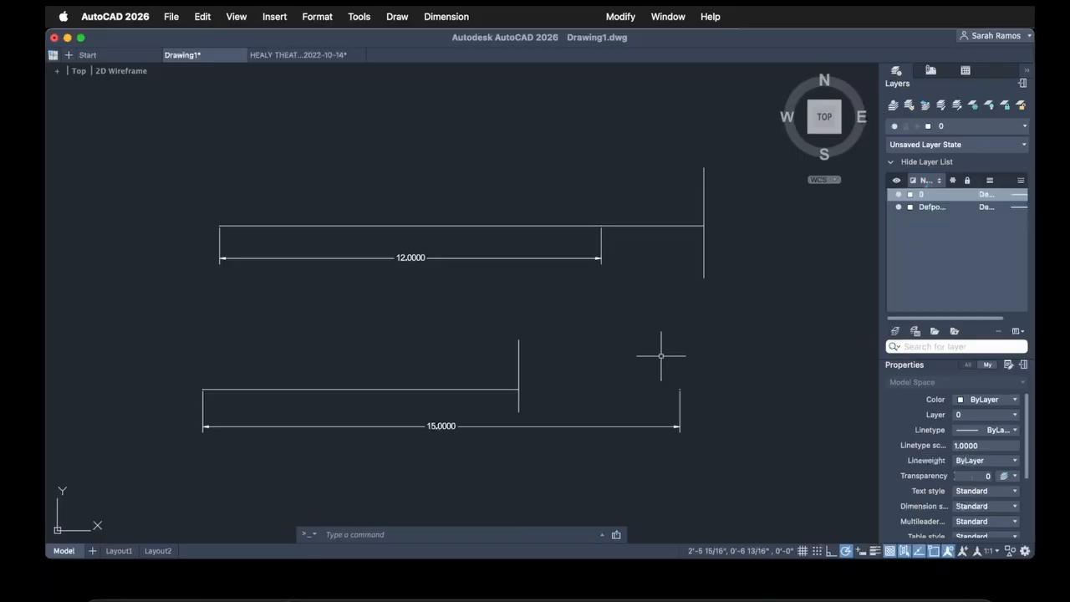
# - Draw a vertical line to the right of the lower dimension, spanning above and below the lower line's level
pyautogui.write('l')
pyautogui.press('space')
pyautogui.click(772, 334)
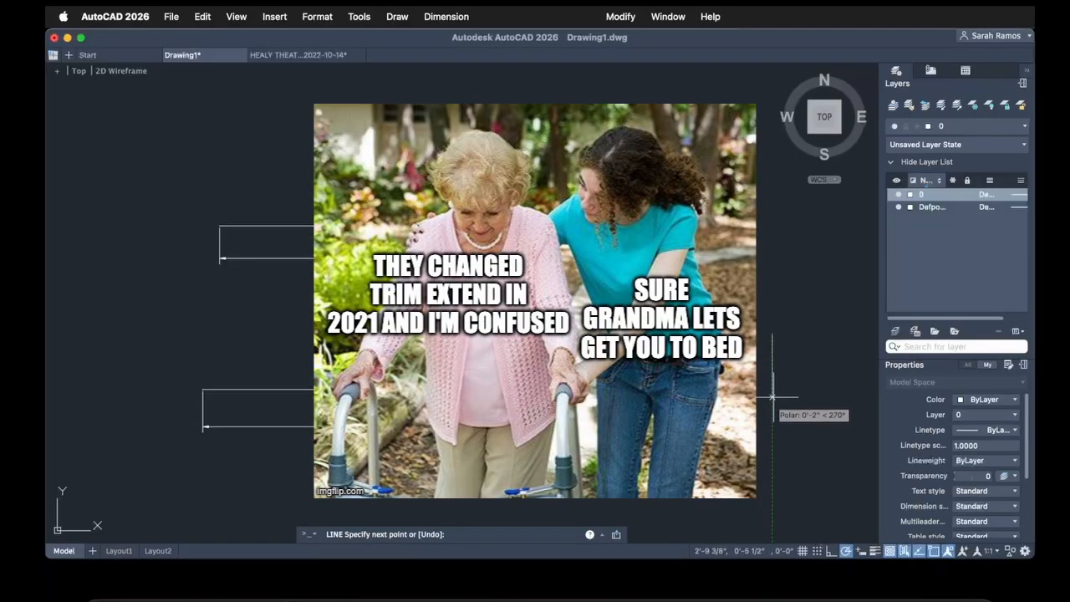
pyautogui.click(771, 418)
pyautogui.press('space')
# - Draw a short vertical line crossing the upper line, left of its dimension's right extension line
pyautogui.write('l')
pyautogui.press('space')
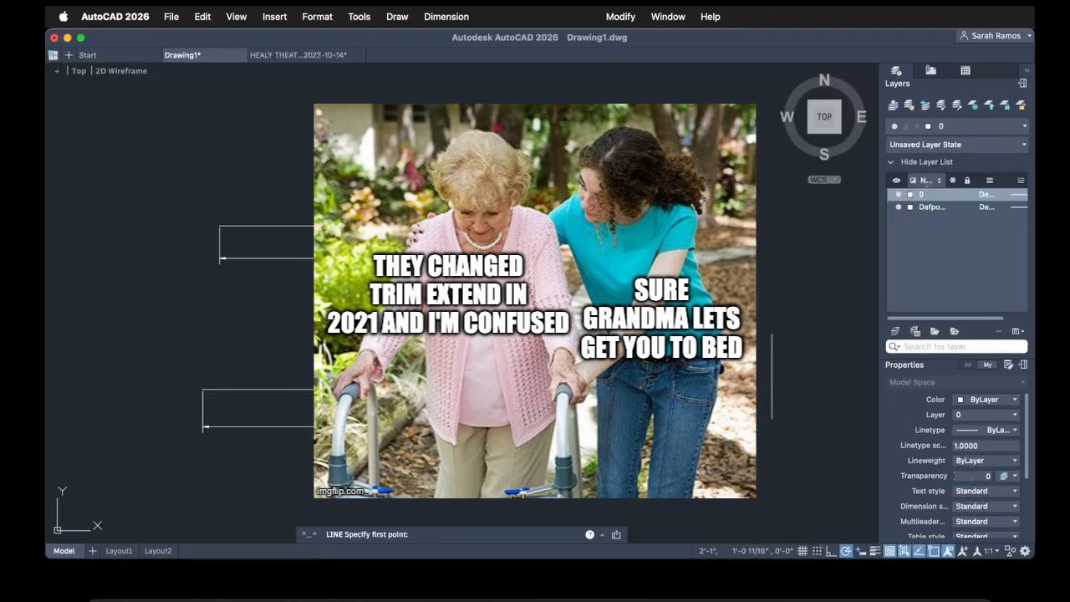
pyautogui.click(592, 311)
pyautogui.press('space')
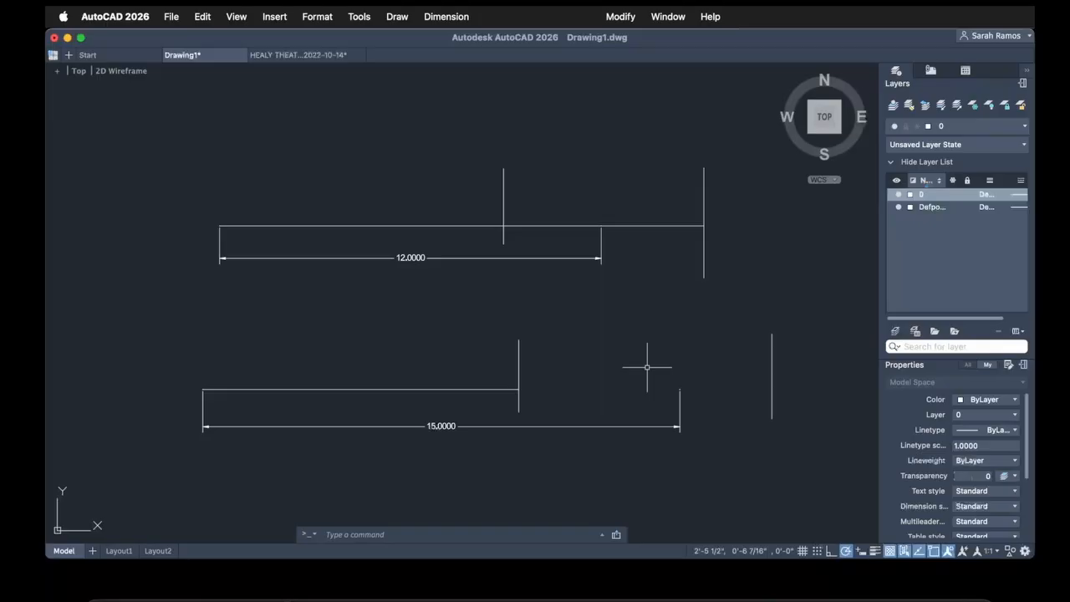
# - Extend the lower horizontal line to the vertical line beyond its dimension, using that vertical line as the boundary edge
pyautogui.write('ex')
pyautogui.press('Return')
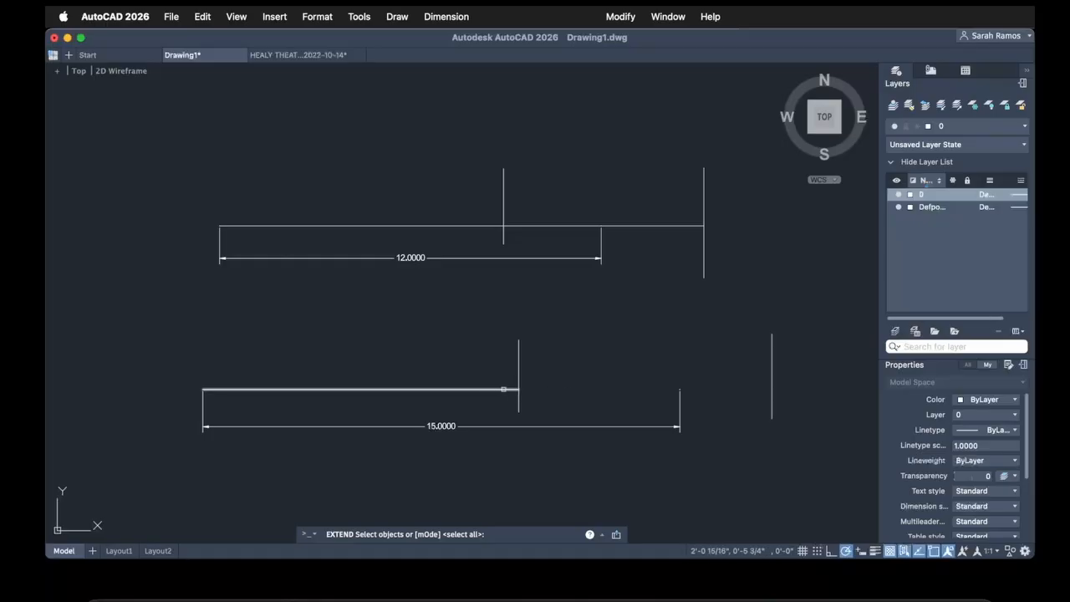
pyautogui.click(771, 378)
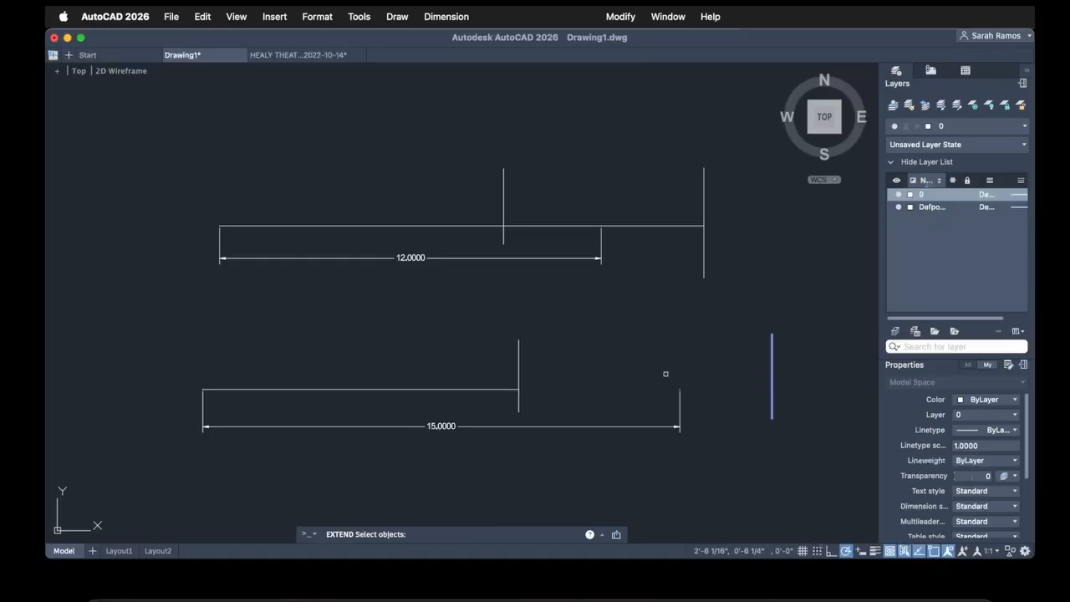
pyautogui.press('Return')
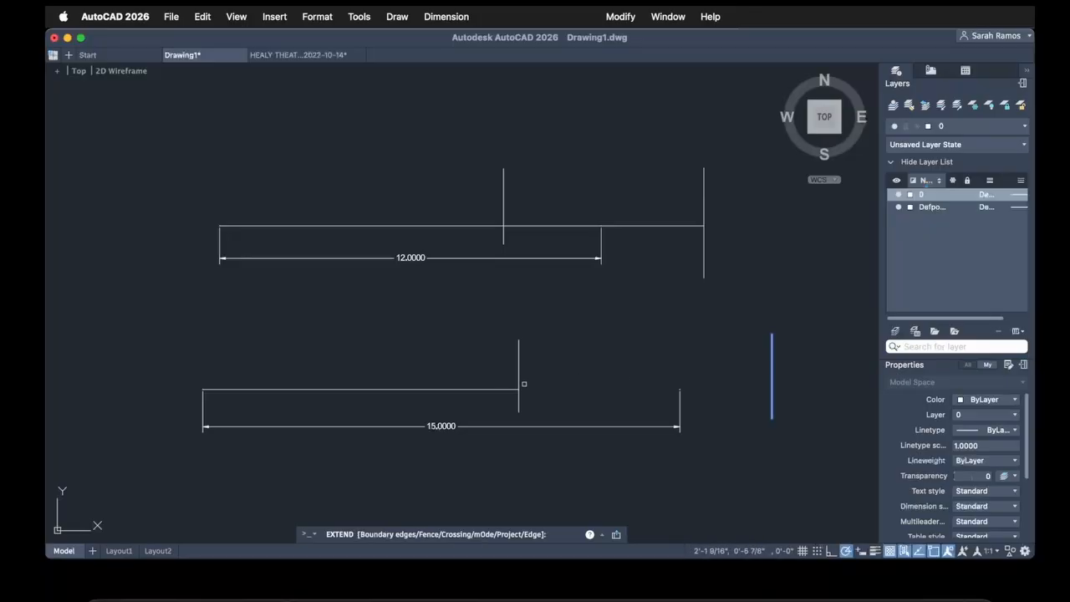
pyautogui.click(510, 390)
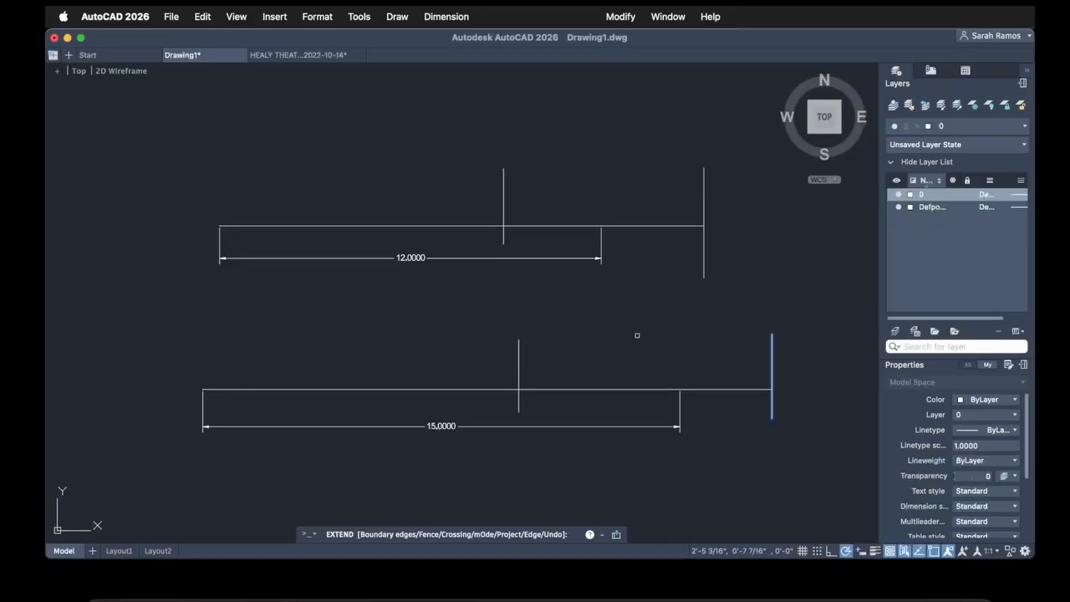
pyautogui.press('Return')
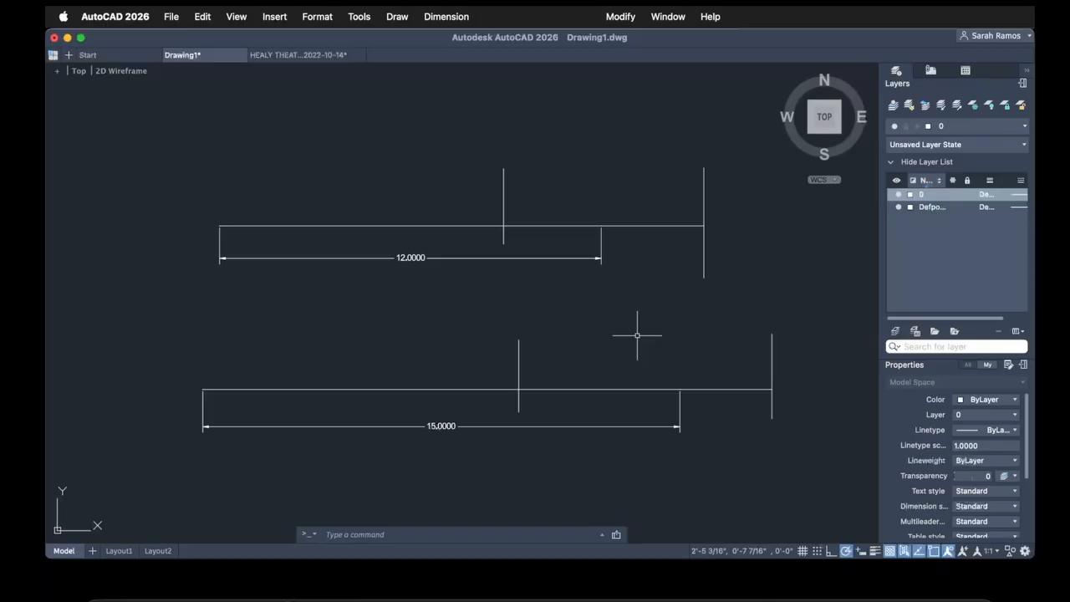
# - Trim off the upper line's part right of the short crossing vertical line, using that vertical as the cutting edge
pyautogui.write('tr')
pyautogui.press('Return')
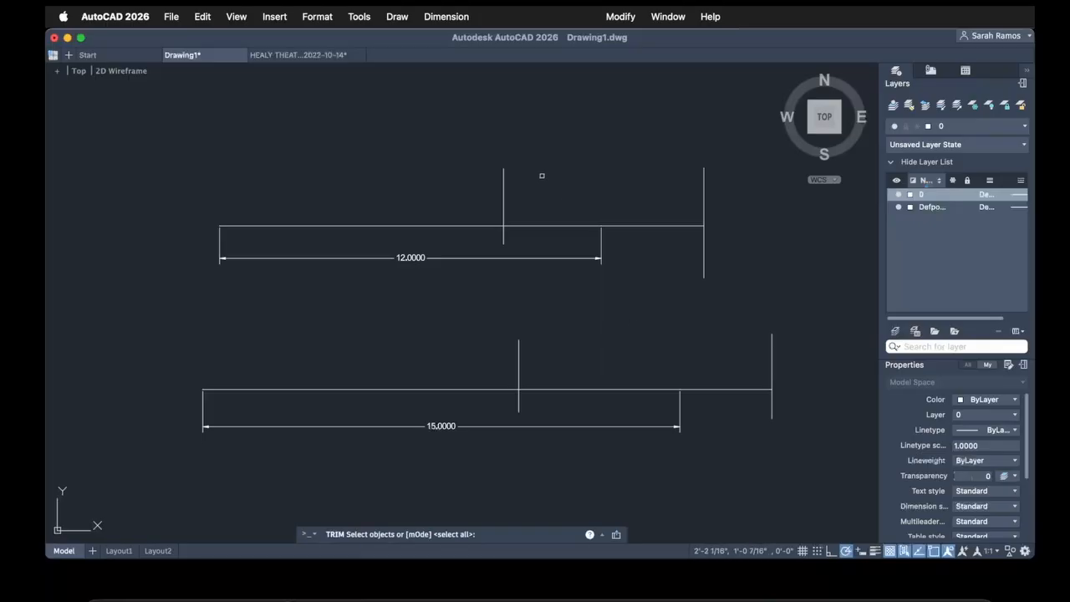
pyautogui.click(503, 193)
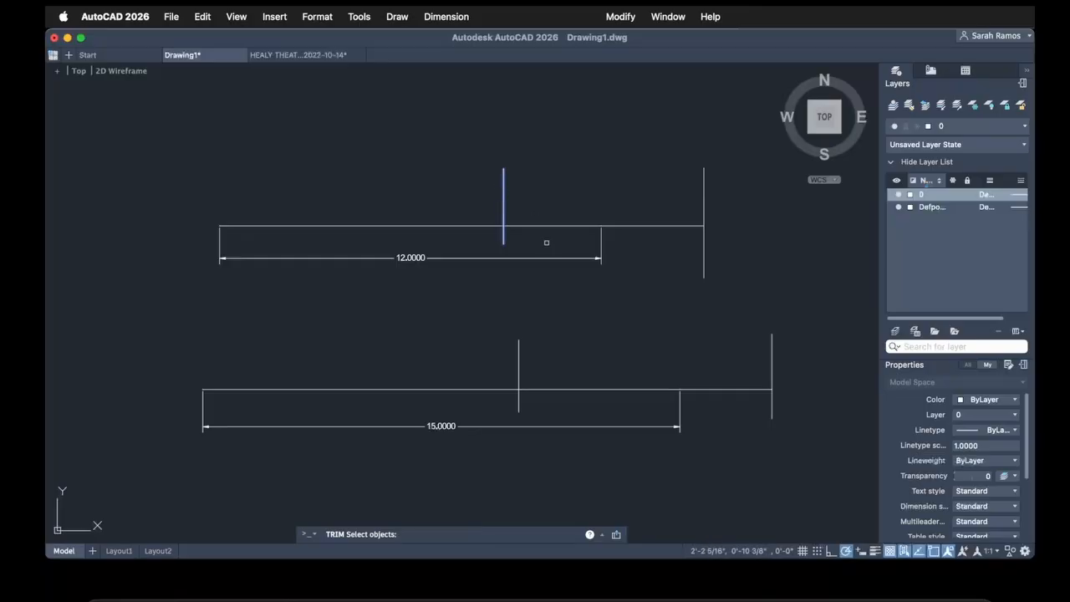
pyautogui.press('Return')
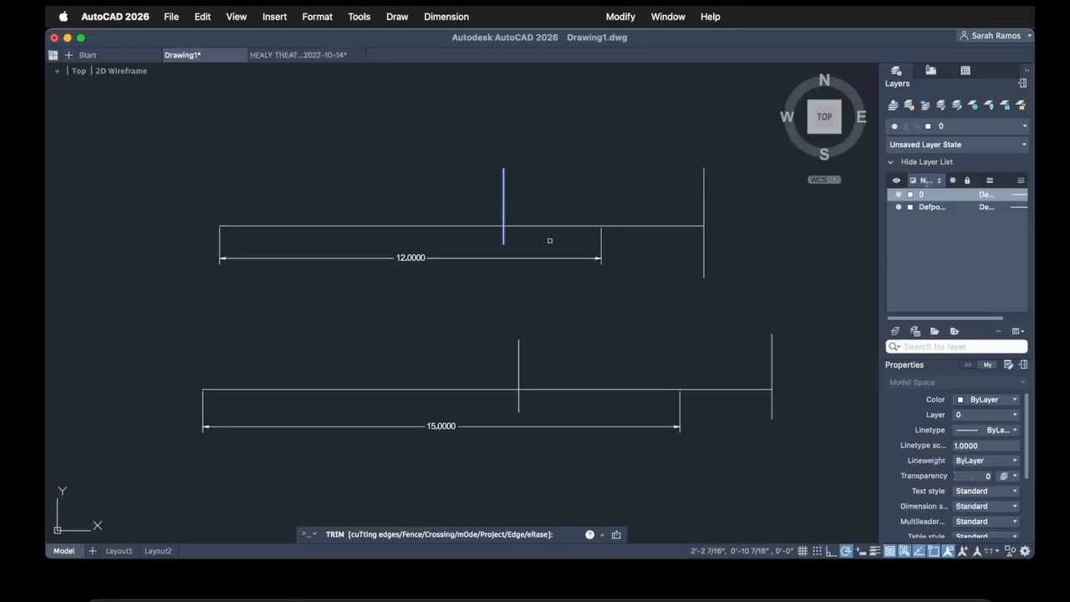
pyautogui.click(555, 224)
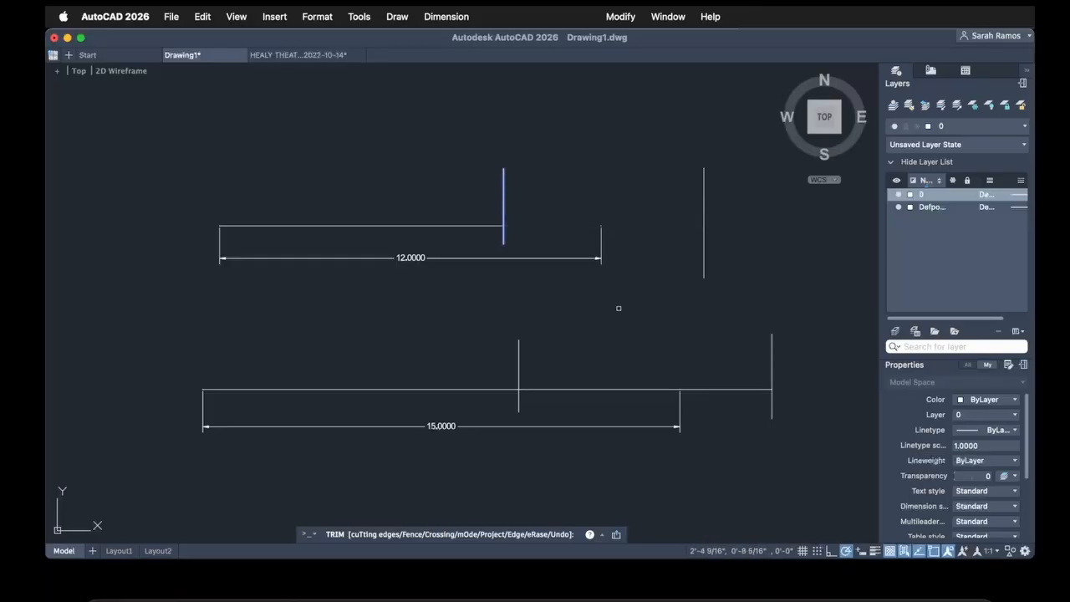
pyautogui.press('Escape')
# - Delete all the lines and dimensions in the drawing
pyautogui.click(807, 465)
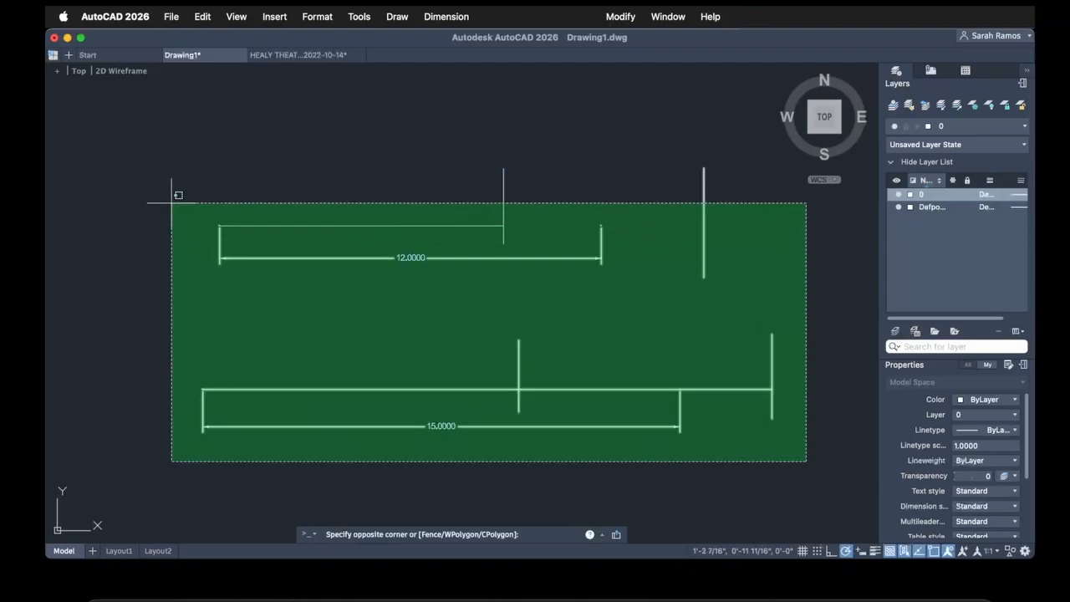
pyautogui.click(147, 115)
pyautogui.press('Delete')
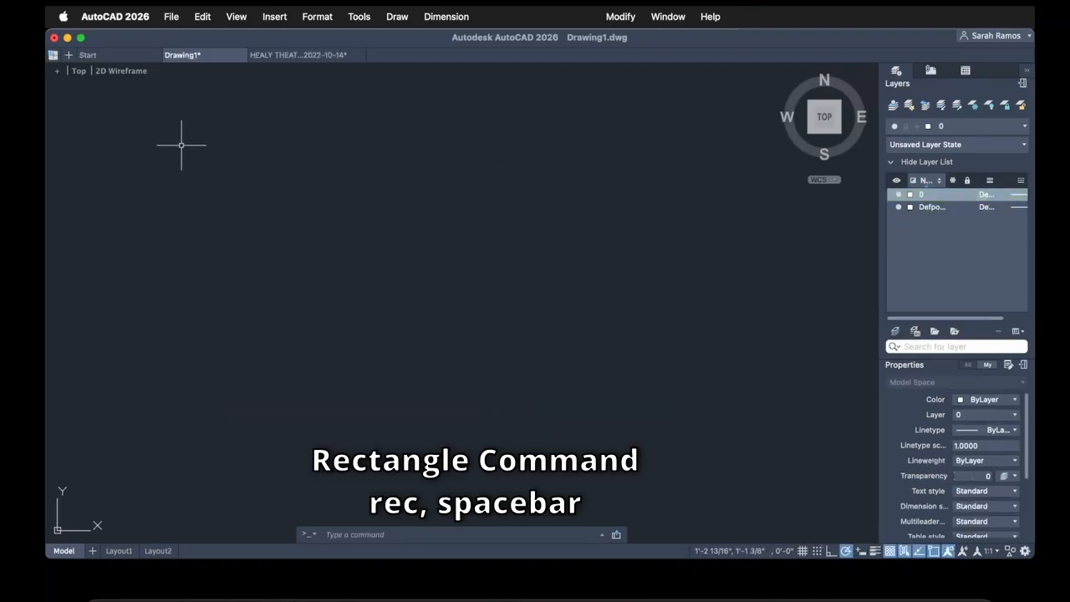
# - Draw a rectangle freehand by two opposite corners in the middle of the empty drawing area
pyautogui.write('rec')
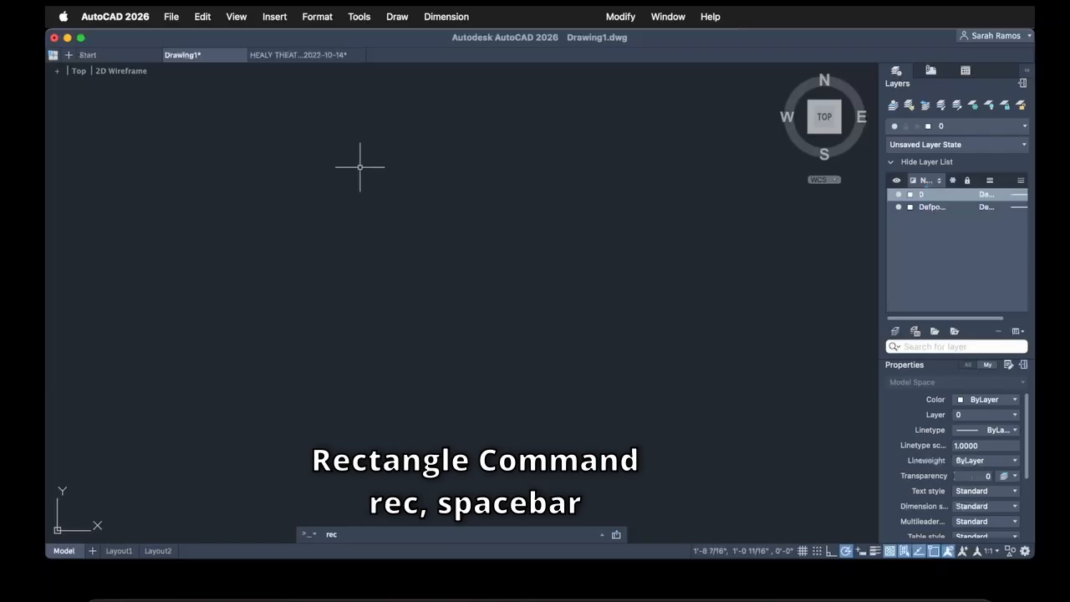
pyautogui.press('space')
pyautogui.click(366, 164)
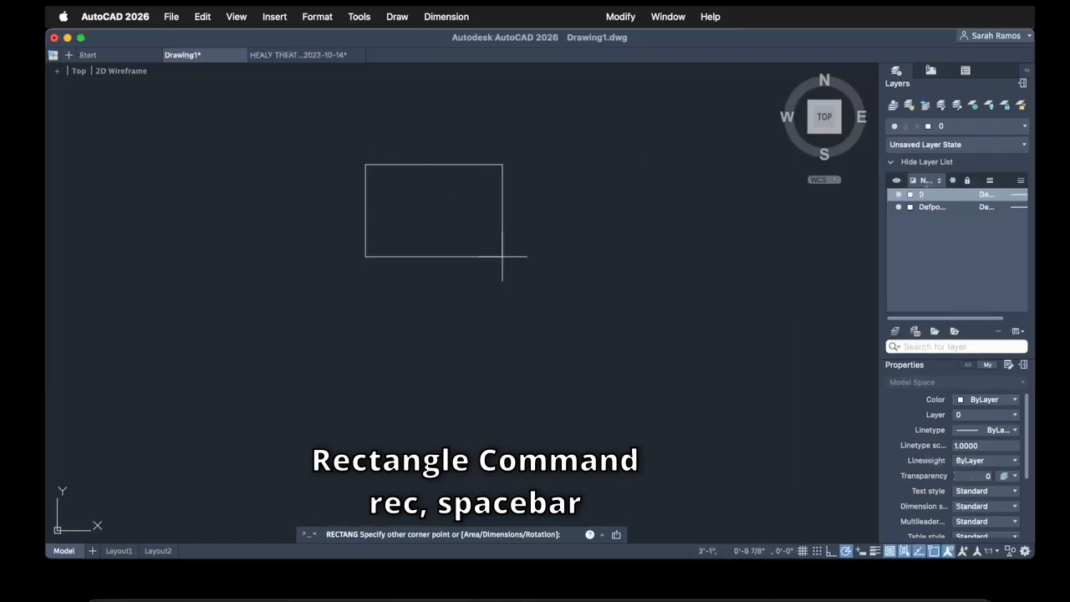
pyautogui.click(617, 364)
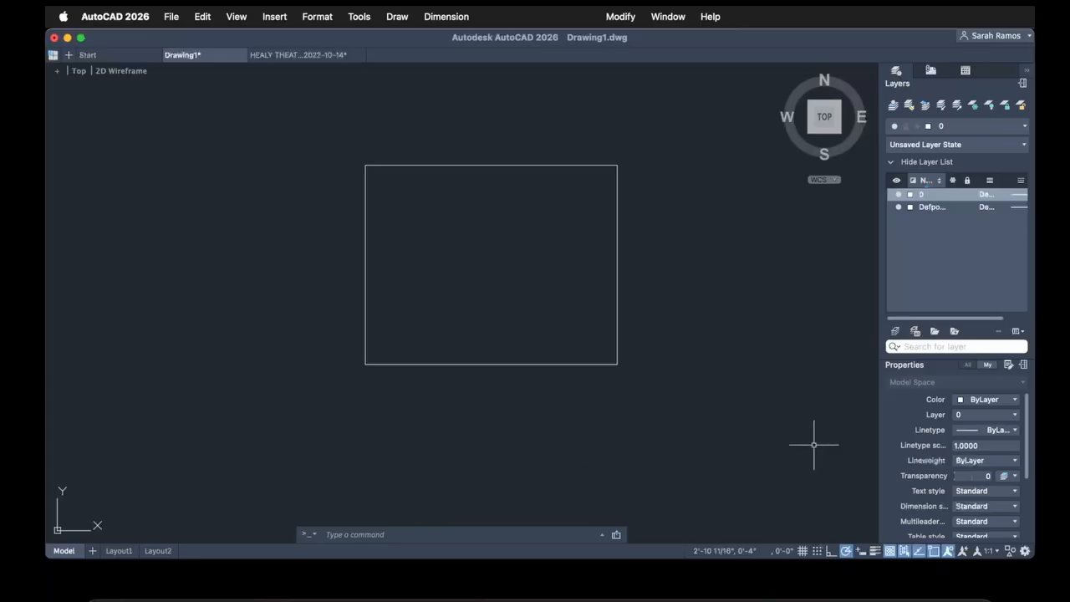
# - Draw a second rectangle to the right of the first by dimensions, with length 20 and width 12
pyautogui.moveTo(809, 444); pyautogui.dragTo(568, 454, button='middle')
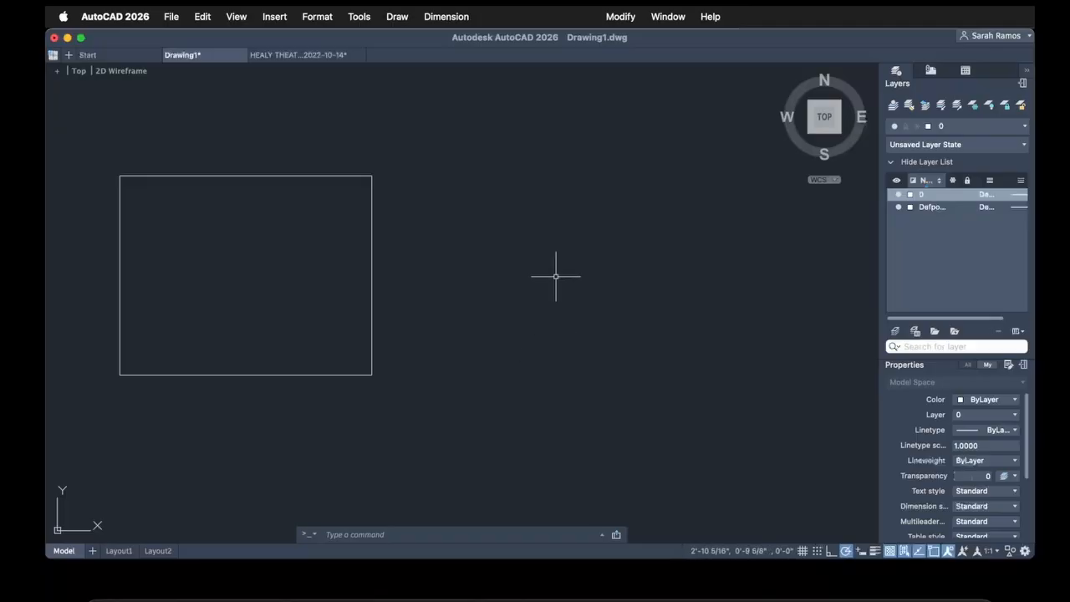
pyautogui.write('re')
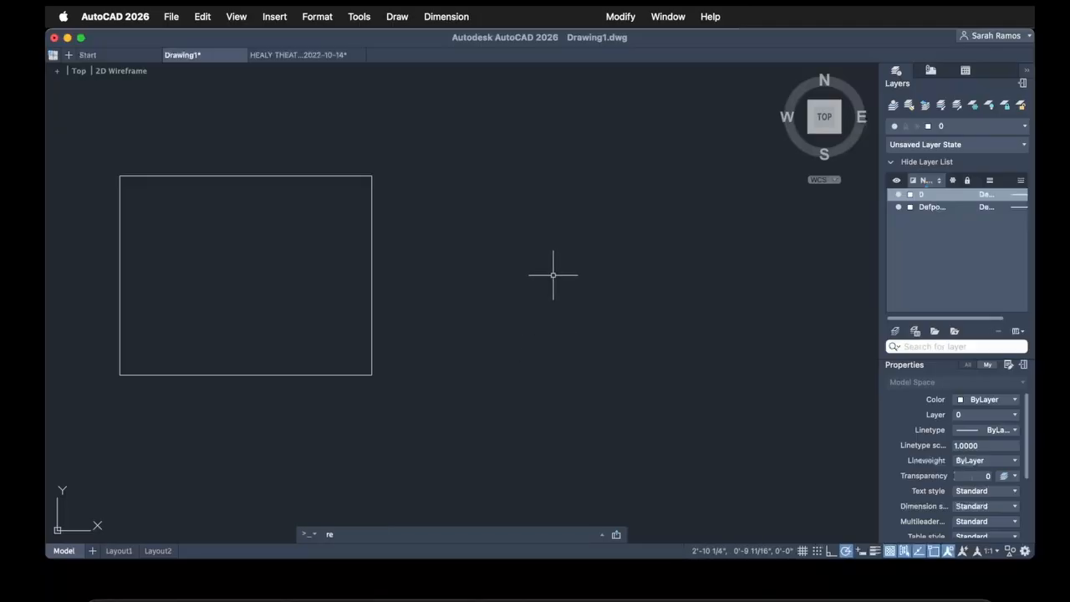
pyautogui.write('c')
pyautogui.press('space')
pyautogui.click(493, 213)
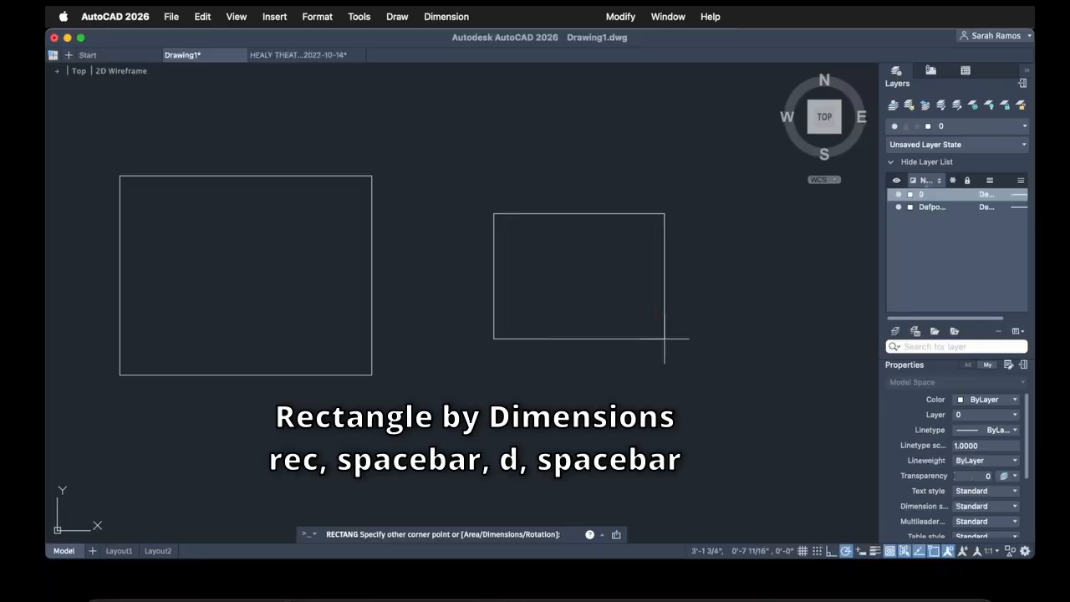
pyautogui.write('d')
pyautogui.press('space')
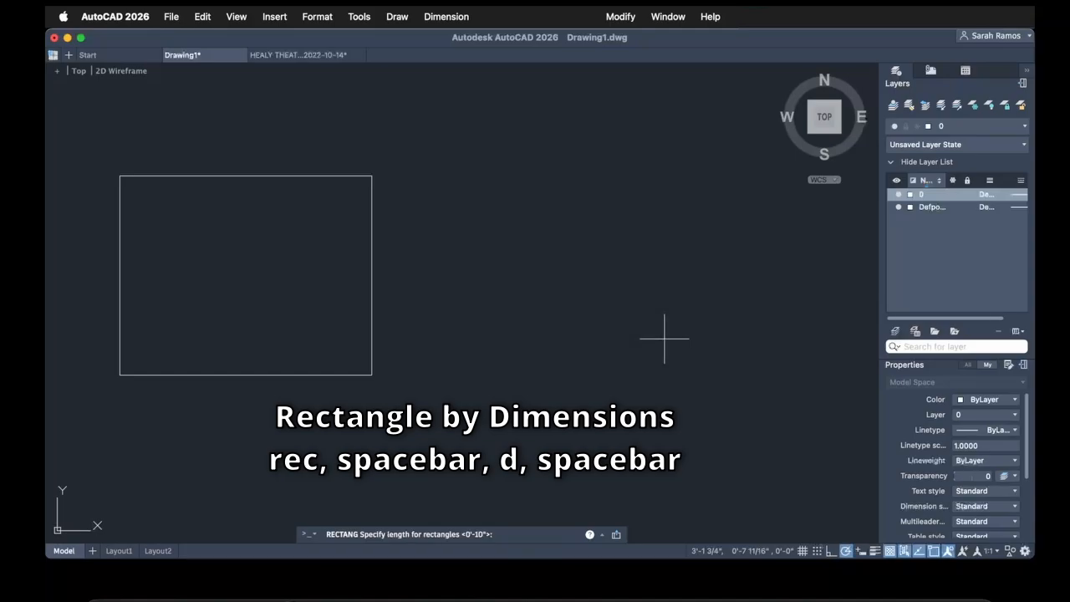
pyautogui.write('20')
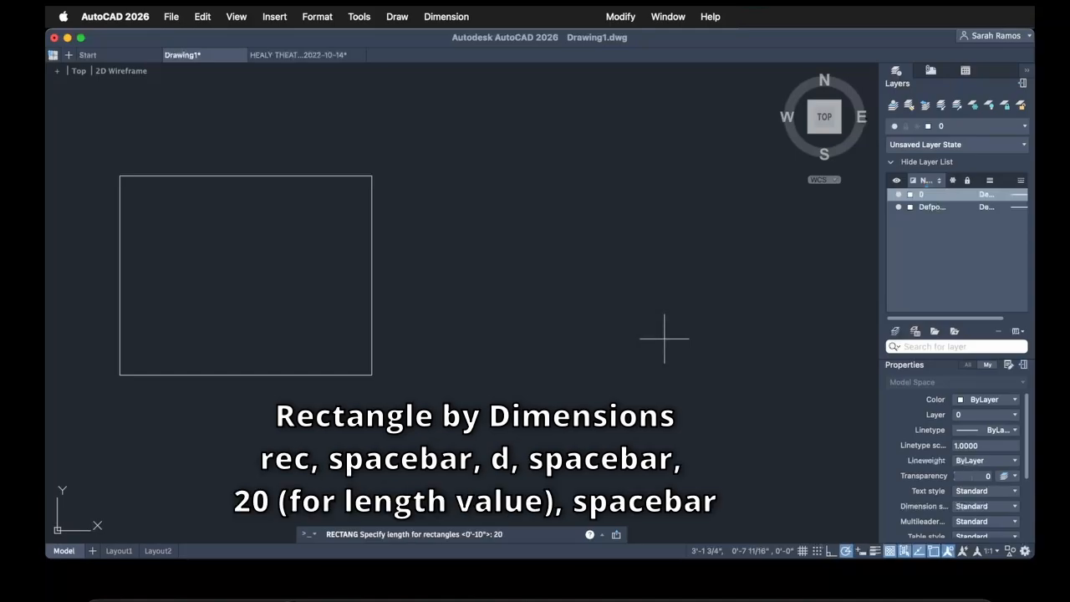
pyautogui.press('space')
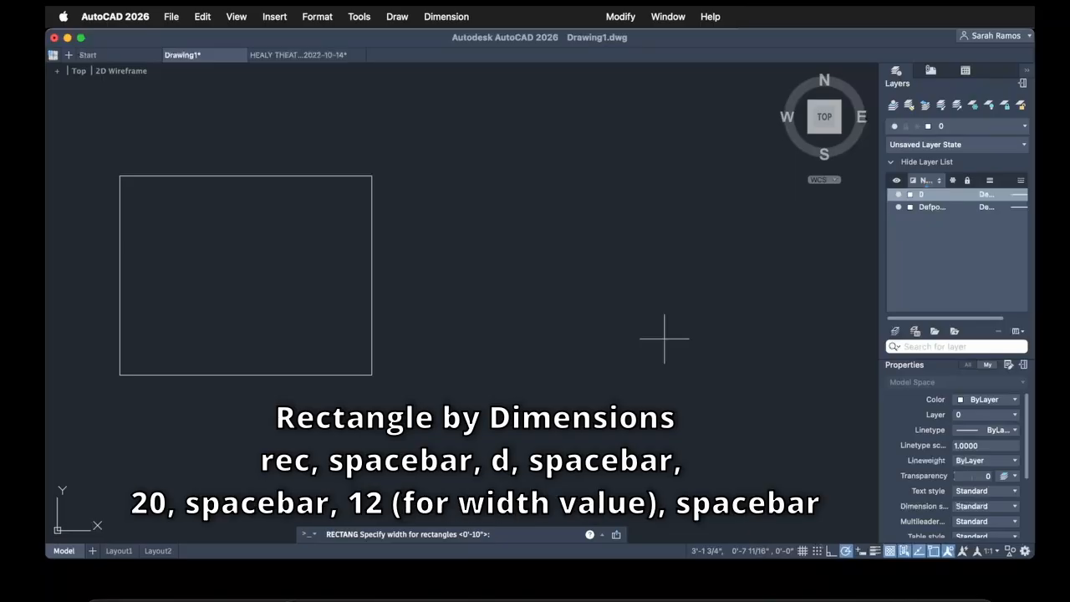
pyautogui.write('12')
pyautogui.press('space')
pyautogui.scroll(-5, 665, 339)
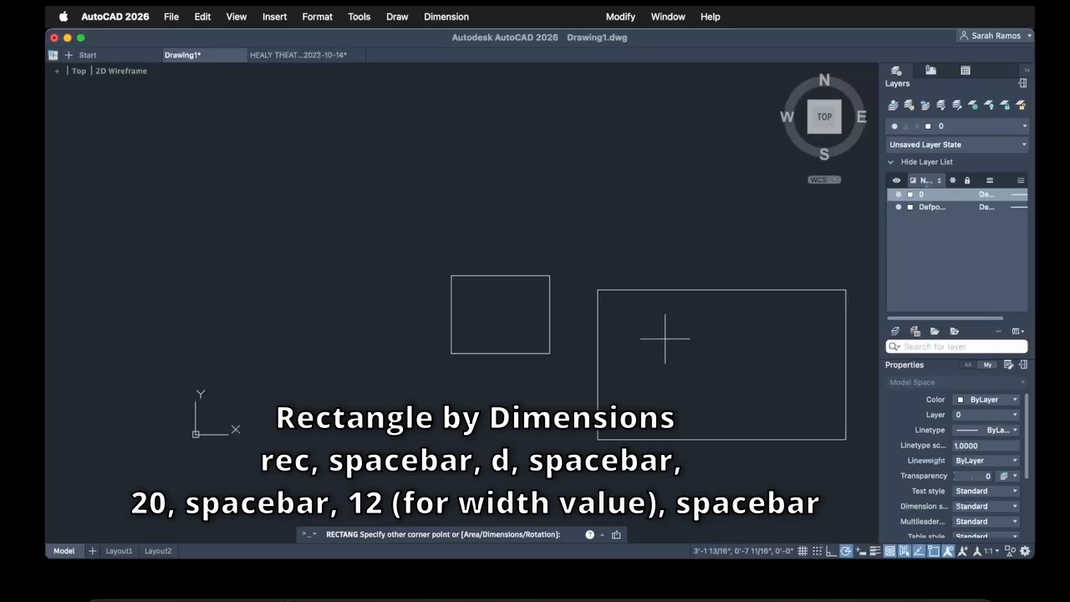
pyautogui.moveTo(754, 359); pyautogui.dragTo(576, 339, button='middle')
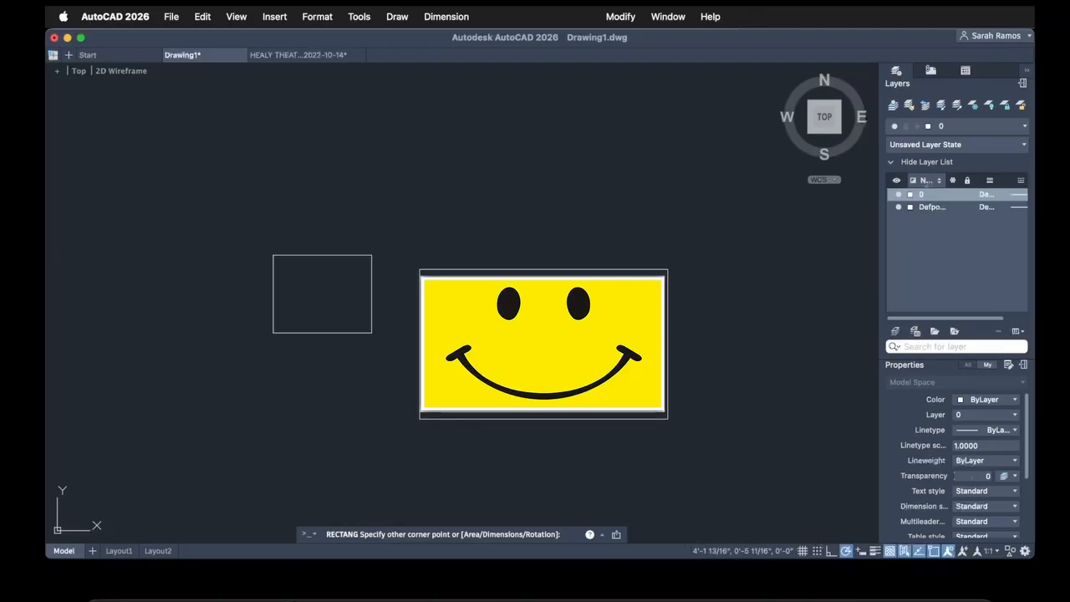
pyautogui.press('Escape')
# - Add linear dimensions below the larger rectangle's bottom edge and beside its right edge
pyautogui.write('d')
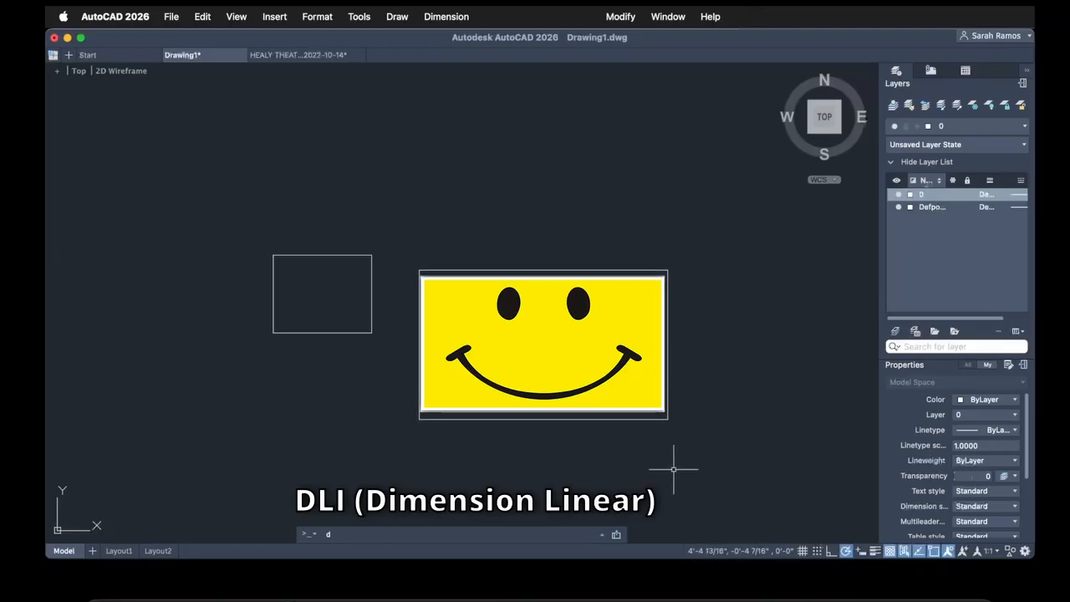
pyautogui.write('li')
pyautogui.press('Return')
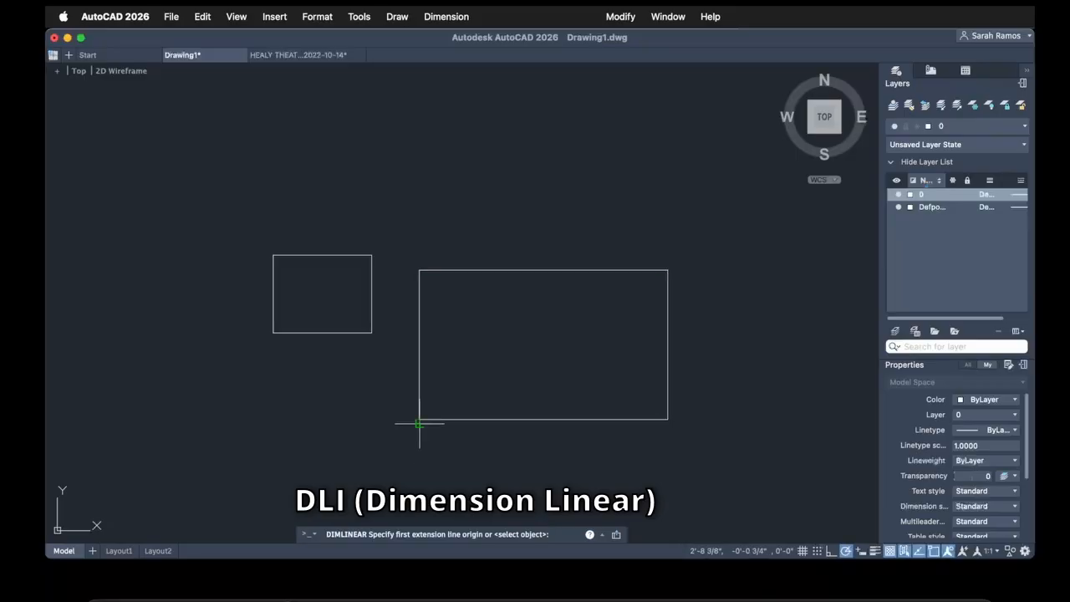
pyautogui.click(419, 419)
pyautogui.click(667, 419)
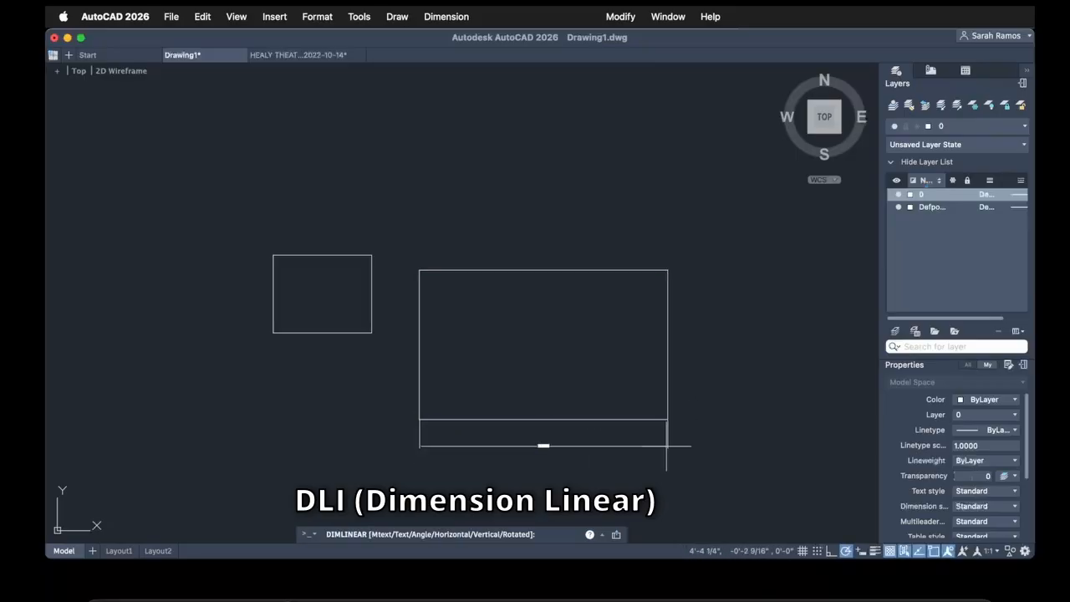
pyautogui.click(667, 445)
pyautogui.press('Return')
pyautogui.click(668, 270)
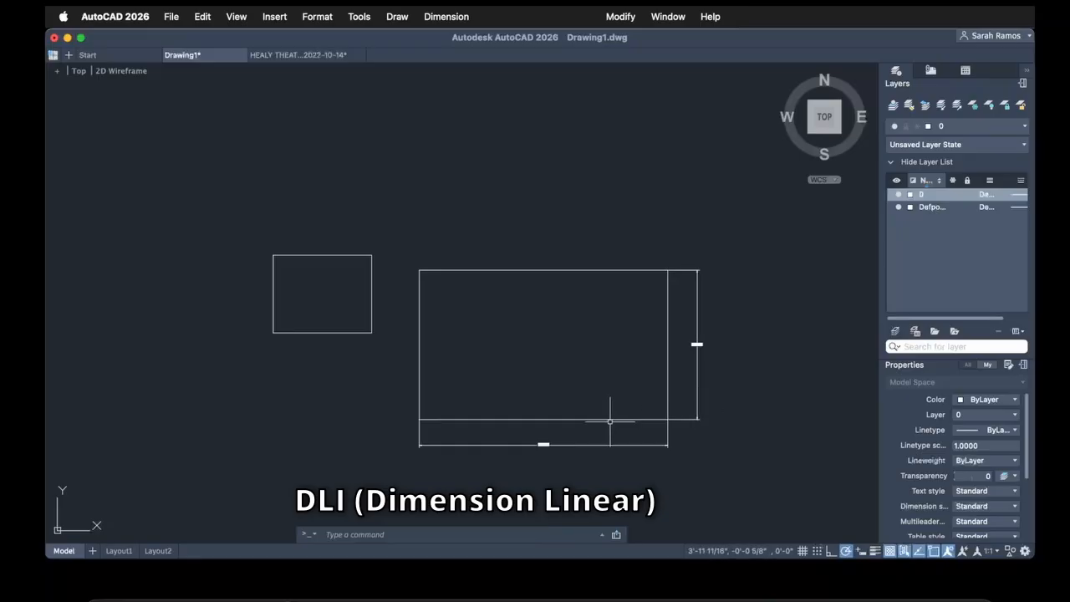
# - Draw two connected reference lines below the dimensioned rectangle, 20 horizontally to the right and 12 straight down
pyautogui.scroll(2, 610, 426)
pyautogui.scroll(2, 514, 470)
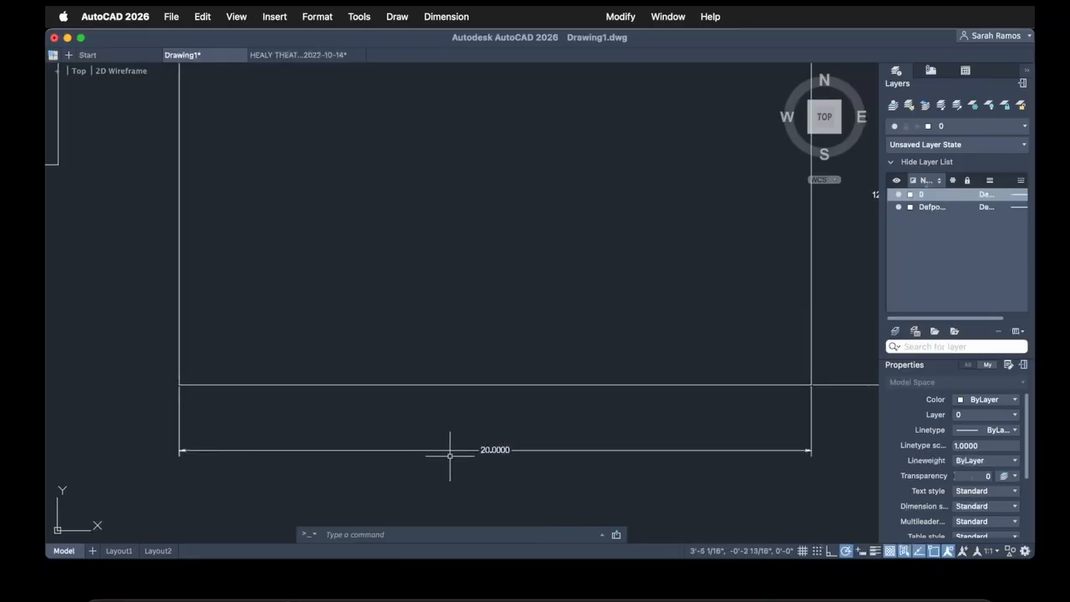
pyautogui.moveTo(660, 399); pyautogui.dragTo(461, 466, button='middle')
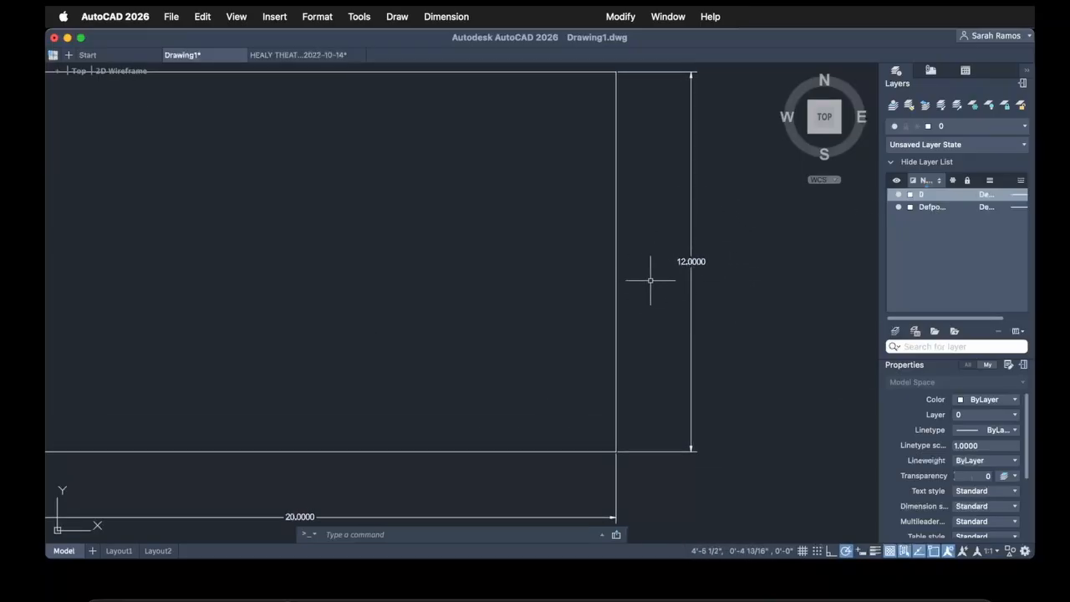
pyautogui.moveTo(498, 378)
pyautogui.mouseDown(button='middle')
pyautogui.moveTo(518, 365)
pyautogui.moveTo(628, 365)
pyautogui.moveTo(628, 210)
pyautogui.mouseUp(button='middle')
pyautogui.scroll(-2, 628, 365)
pyautogui.write('l')
pyautogui.press('Return')
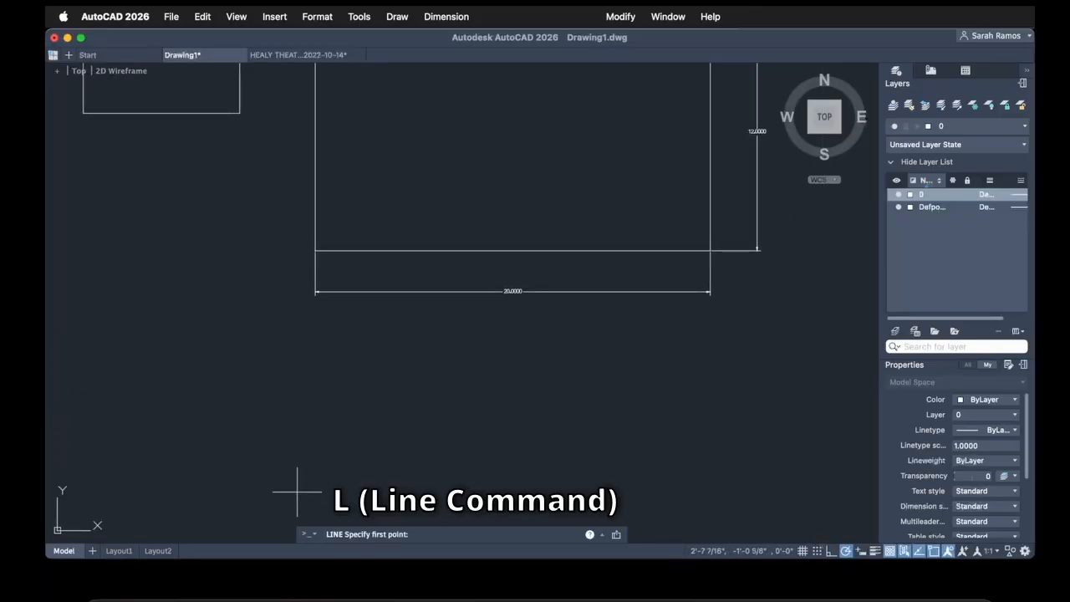
pyautogui.click(315, 433)
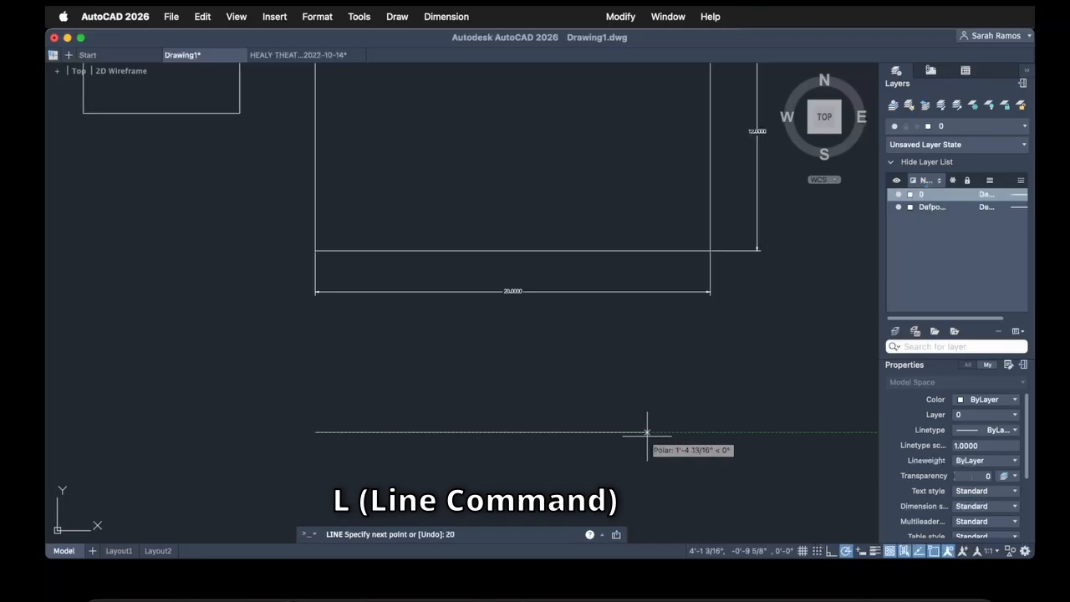
pyautogui.press('Return')
pyautogui.moveTo(648, 485); pyautogui.dragTo(650, 256, button='middle')
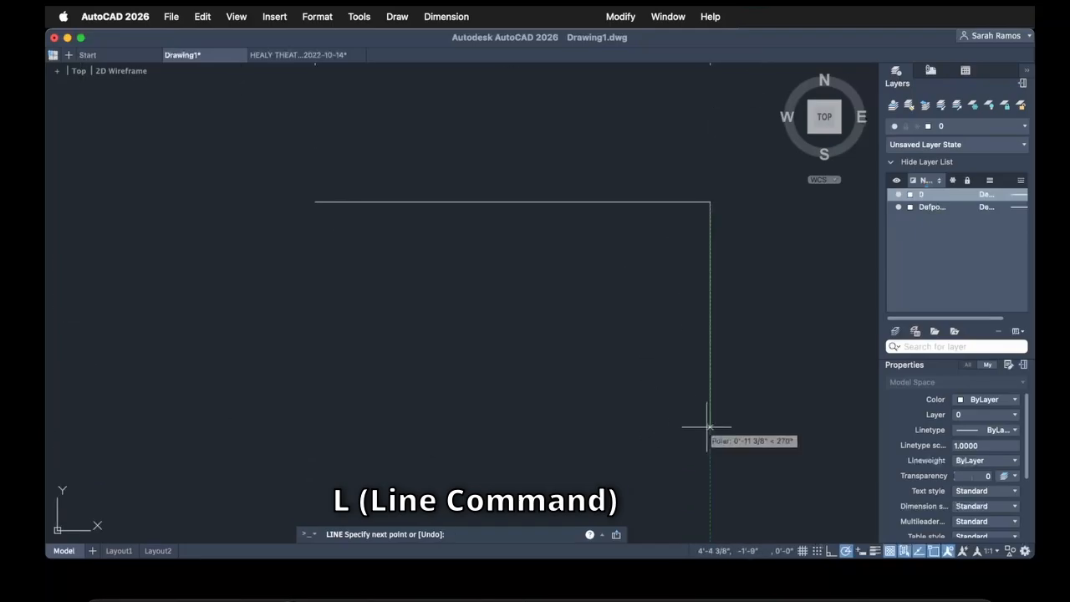
pyautogui.write('12')
pyautogui.press('Return')
pyautogui.press('Return')
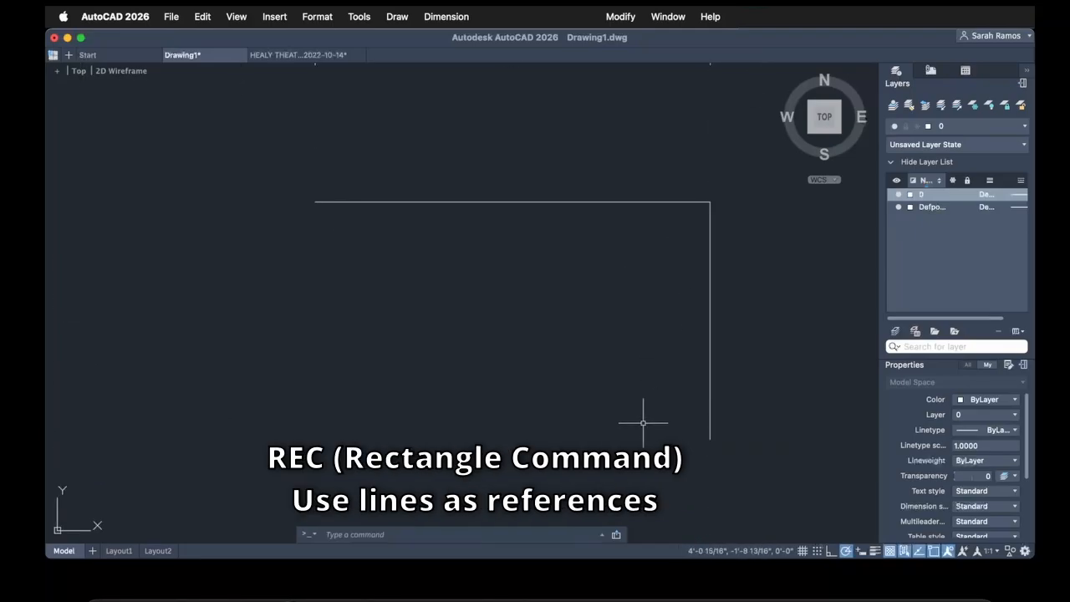
# - Draw a rectangle between the two free ends of the connected reference lines
pyautogui.write('rec')
pyautogui.press('Return')
pyautogui.click(316, 202)
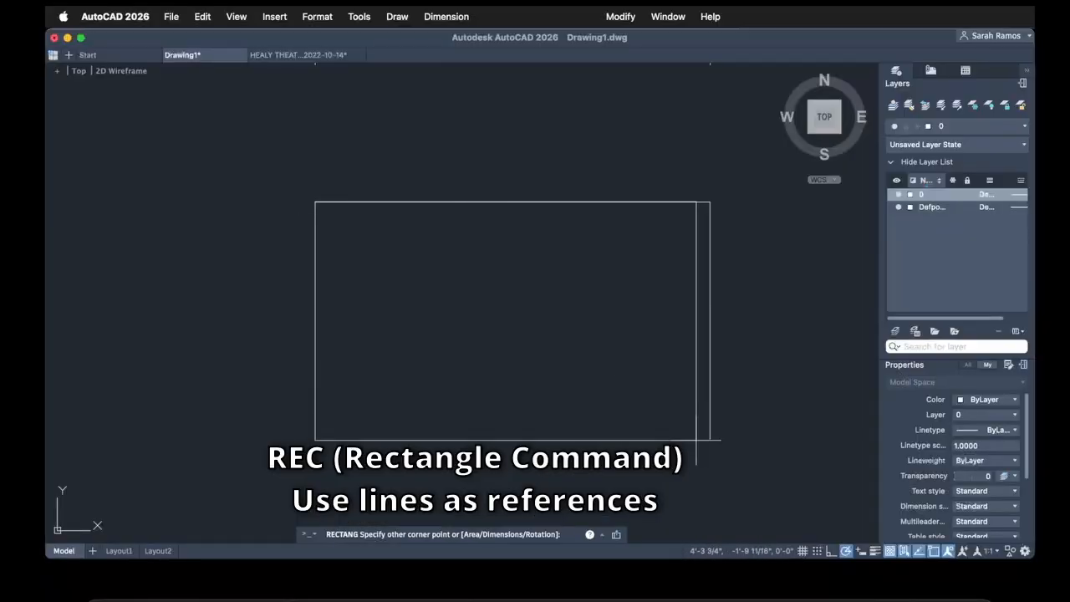
pyautogui.click(711, 439)
# - Move the new rectangle about 1'-11 9/16" horizontally to the right, clear of the two reference lines
pyautogui.click(648, 456)
pyautogui.click(588, 384)
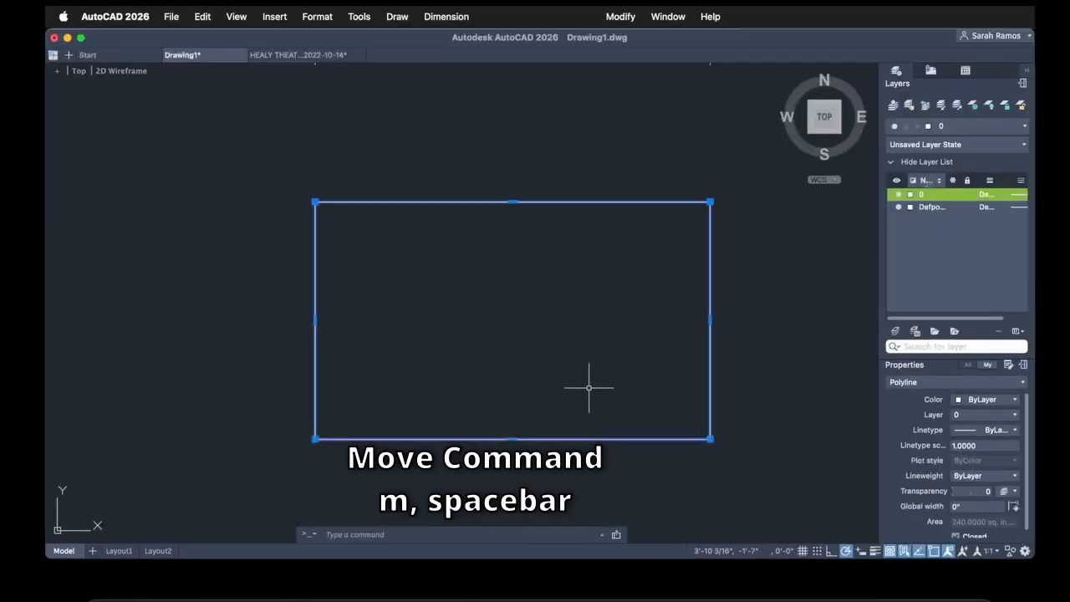
pyautogui.write('m')
pyautogui.press('space')
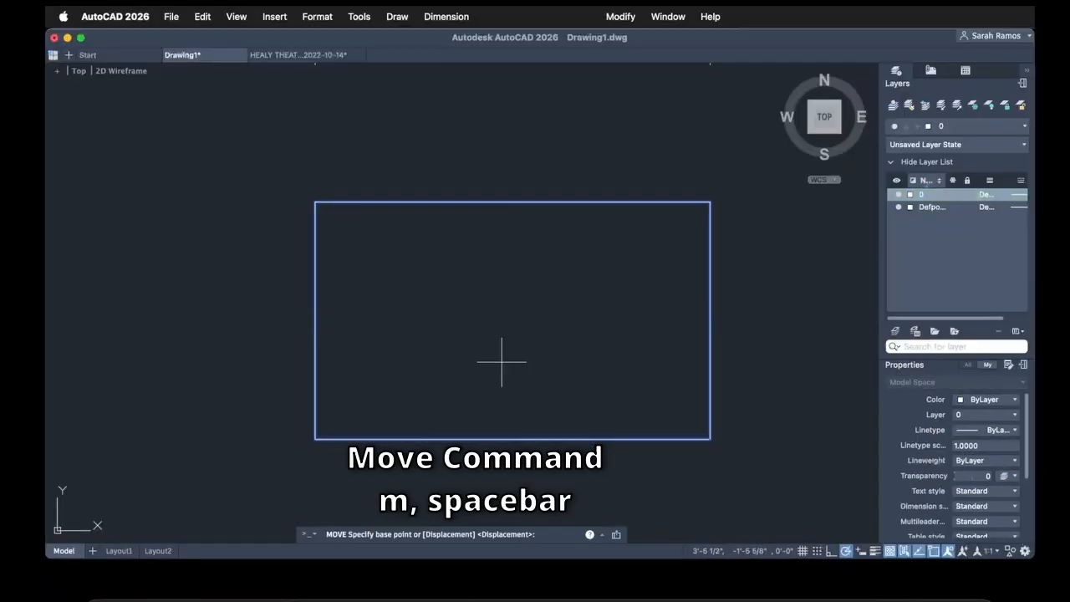
pyautogui.click(459, 351)
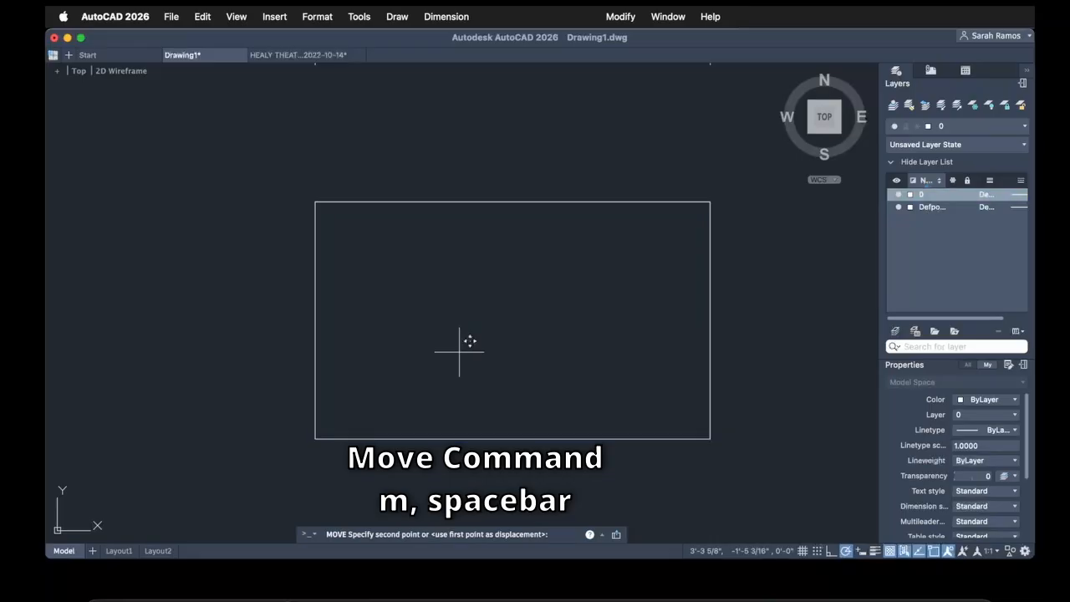
pyautogui.scroll(-2, 459, 352)
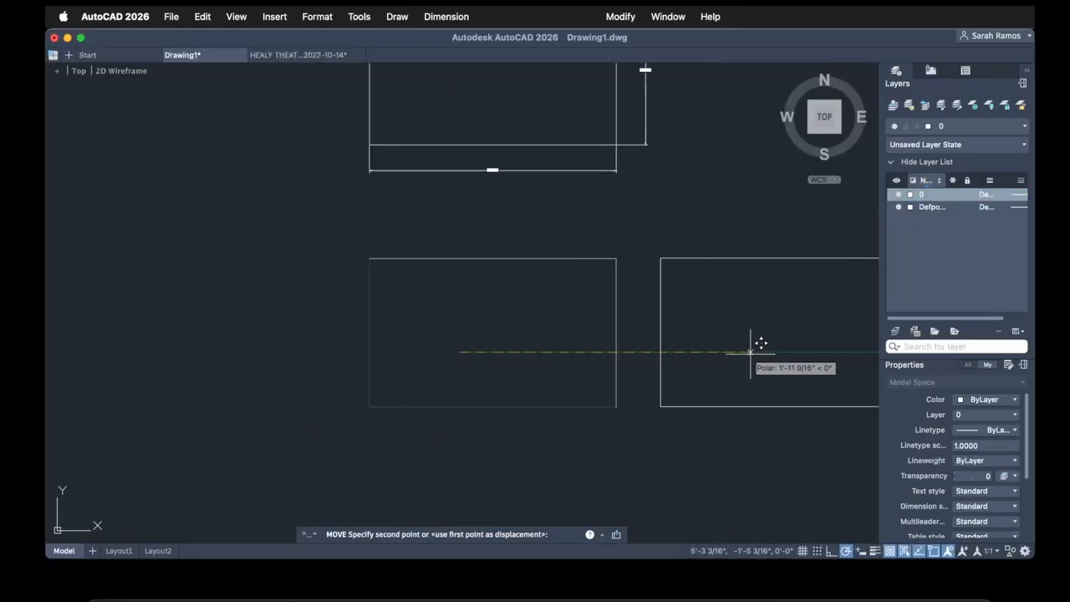
pyautogui.click(751, 352)
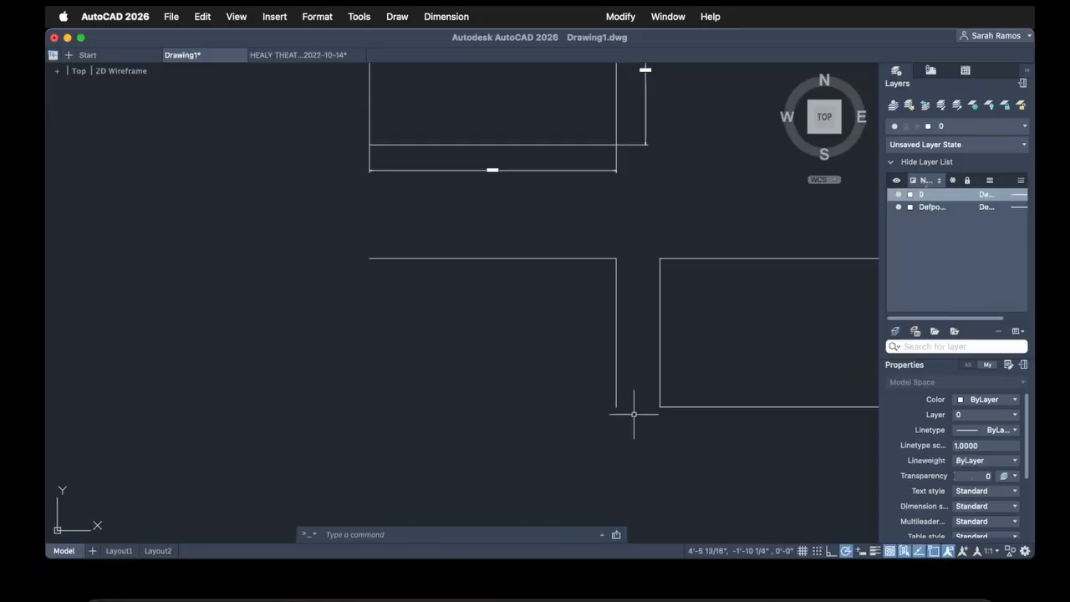
# - Erase the two connected reference lines left of the moved rectangle
pyautogui.moveTo(633, 413); pyautogui.dragTo(484, 417, button='middle')
pyautogui.moveTo(484, 417)
pyautogui.mouseDown()
pyautogui.moveTo(387, 249)
pyautogui.moveTo(371, 241)
pyautogui.mouseUp()
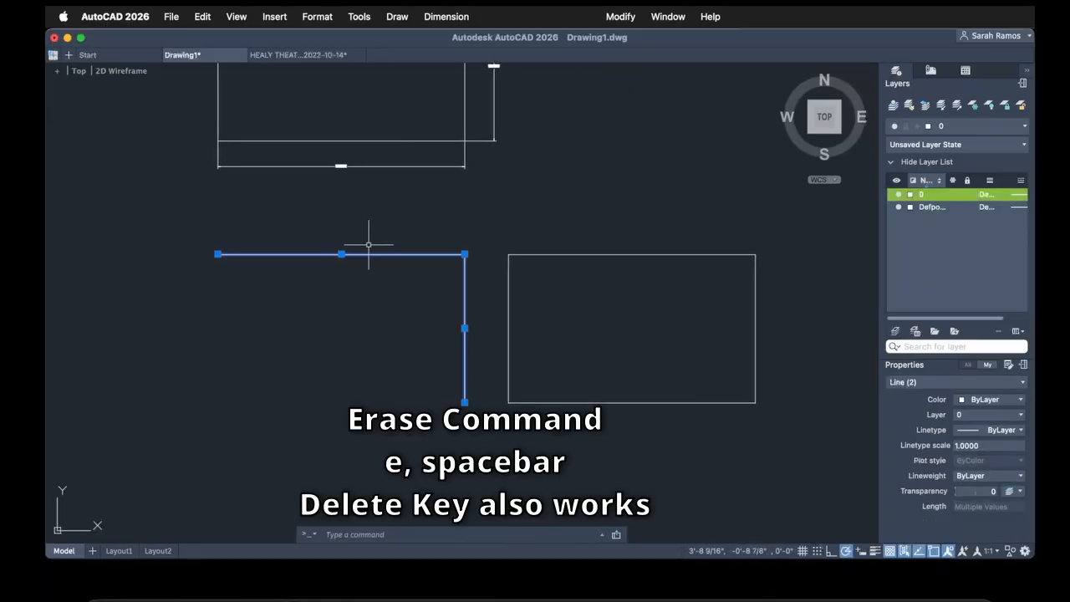
pyautogui.write('e')
pyautogui.press('space')
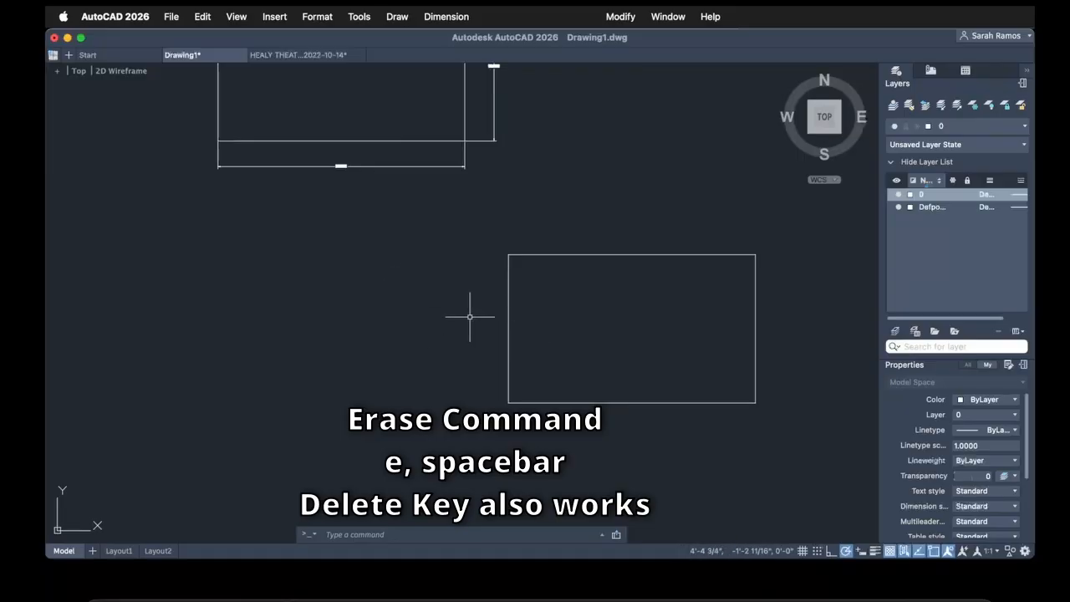
# - Delete all remaining rectangles and dimensions from the drawing
pyautogui.scroll(-2, 470, 316)
pyautogui.moveTo(611, 411); pyautogui.dragTo(290, 148)
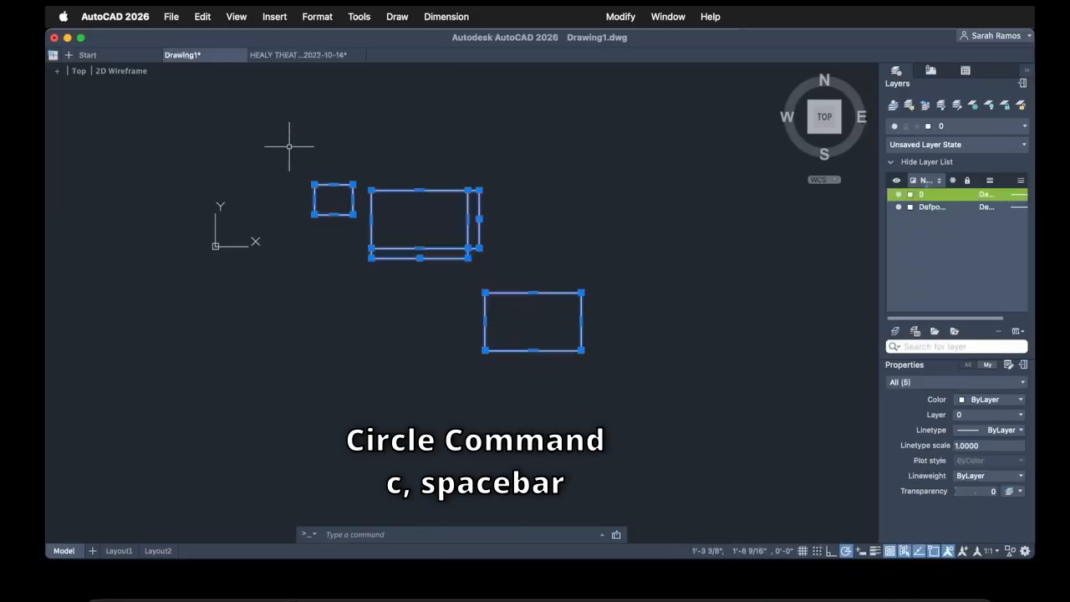
pyautogui.press('Delete')
# - Draw a freehand circle in the empty drawing area with a radius of about 7 3/8"
pyautogui.write('c')
pyautogui.press('space')
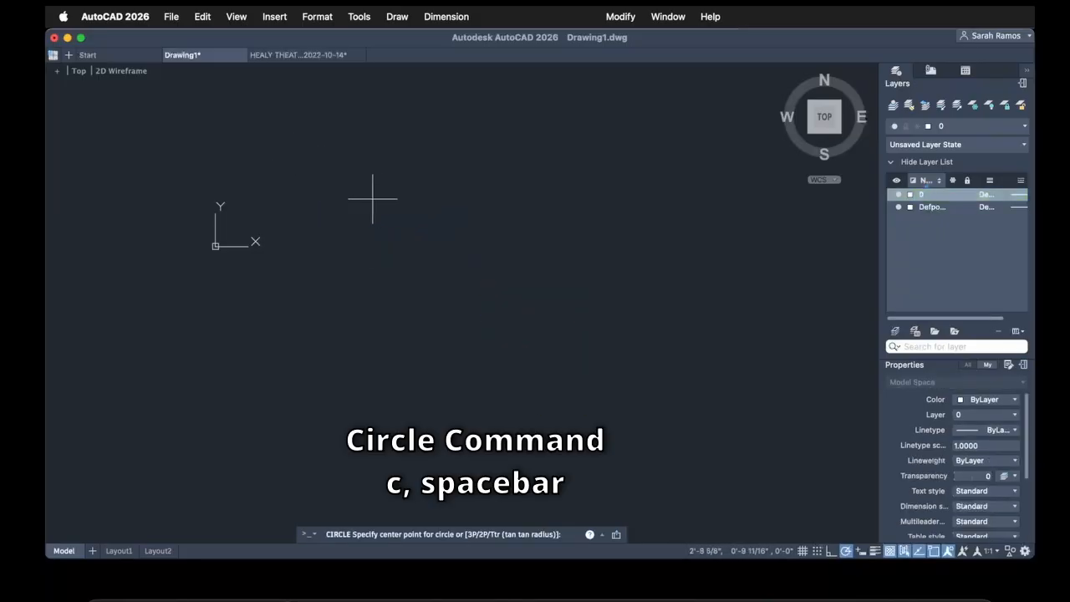
pyautogui.click(373, 199)
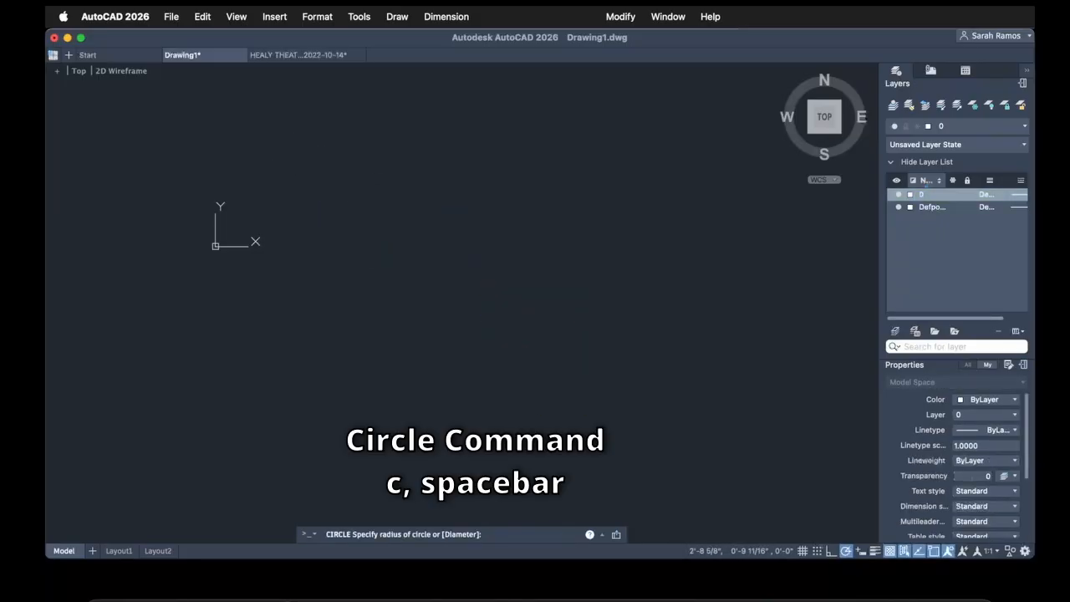
pyautogui.click(408, 215)
pyautogui.scroll(4, 370, 193)
pyautogui.moveTo(370, 192); pyautogui.dragTo(292, 312, button='middle')
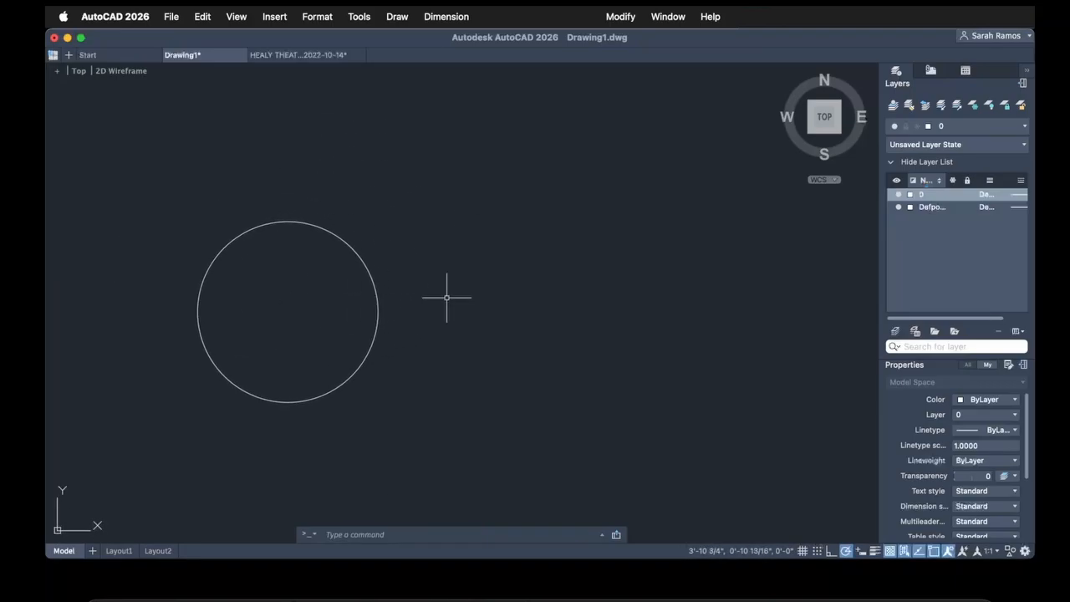
# - Draw a second circle to the right of the first with a radius of 6
pyautogui.write('c')
pyautogui.press('space')
pyautogui.click(518, 305)
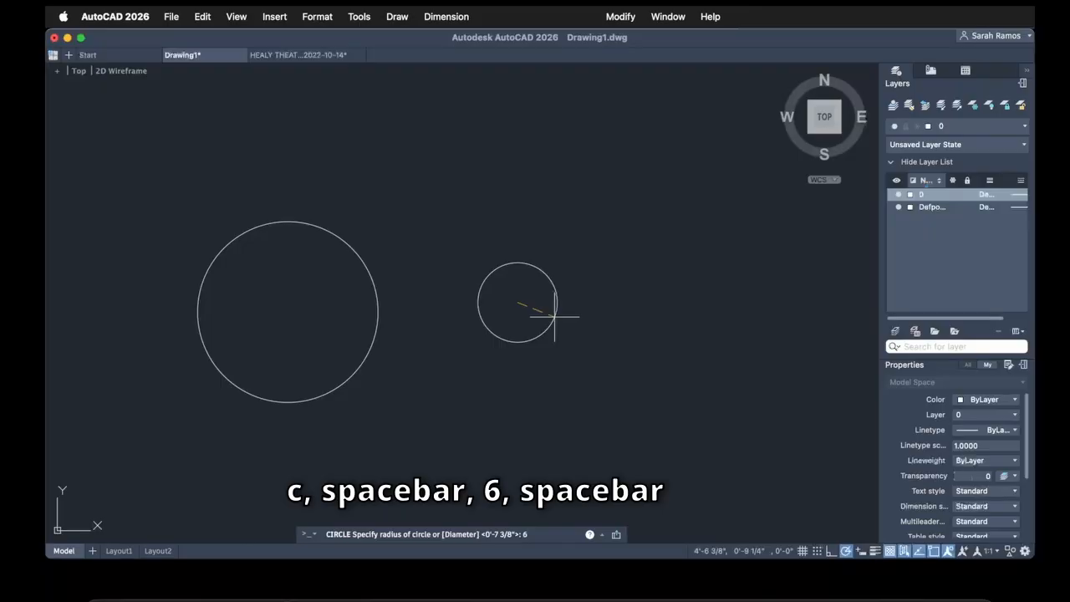
pyautogui.press('space')
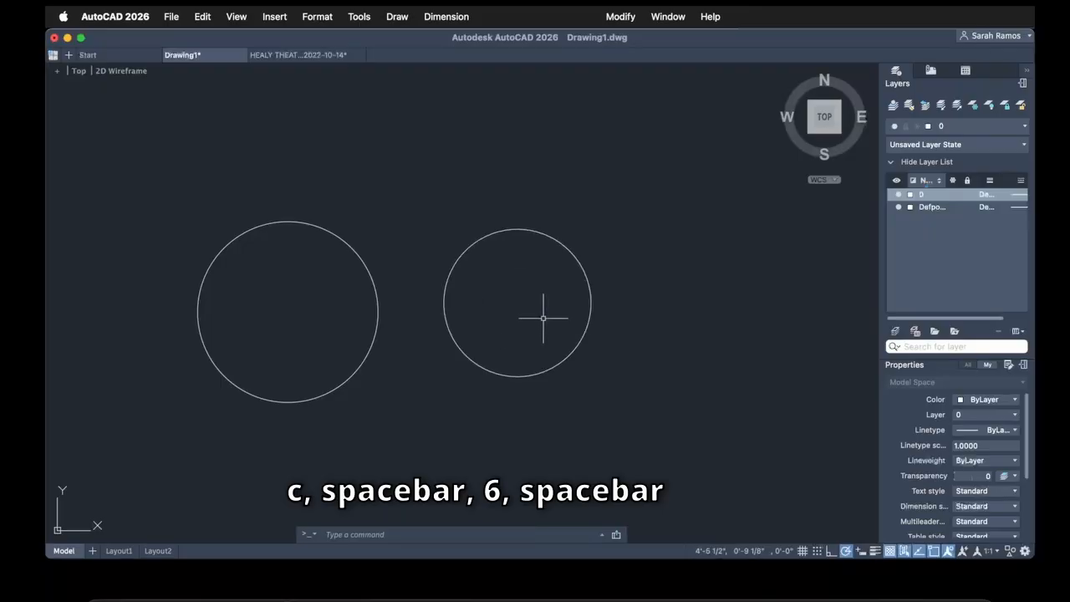
# - Add a horizontal linear dimension across the second circle's full width, placed below the circle
pyautogui.press('space')
pyautogui.click(444, 302)
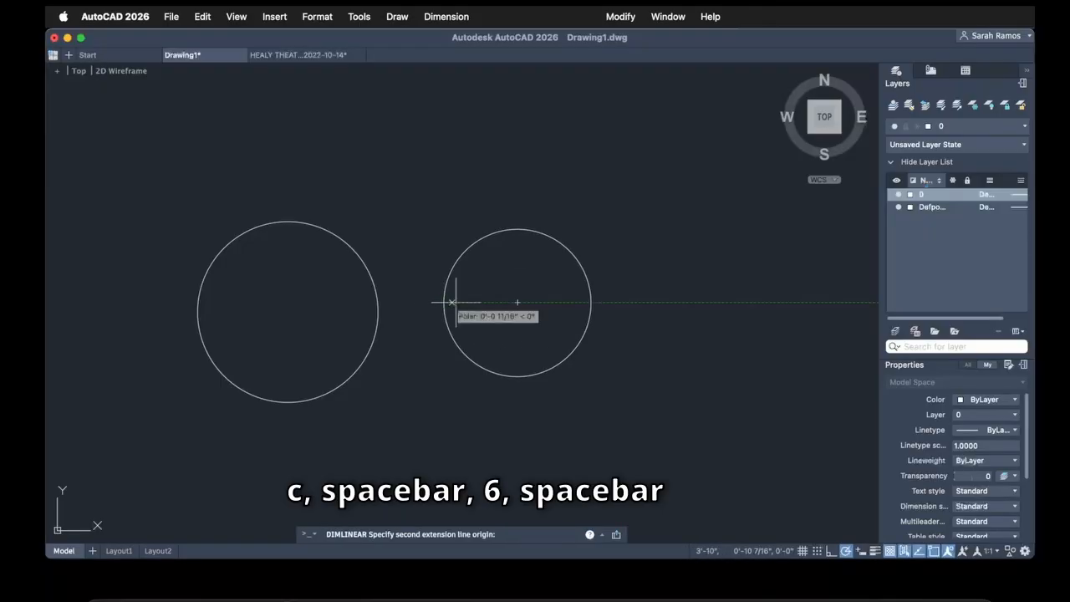
pyautogui.click(591, 302)
pyautogui.click(557, 393)
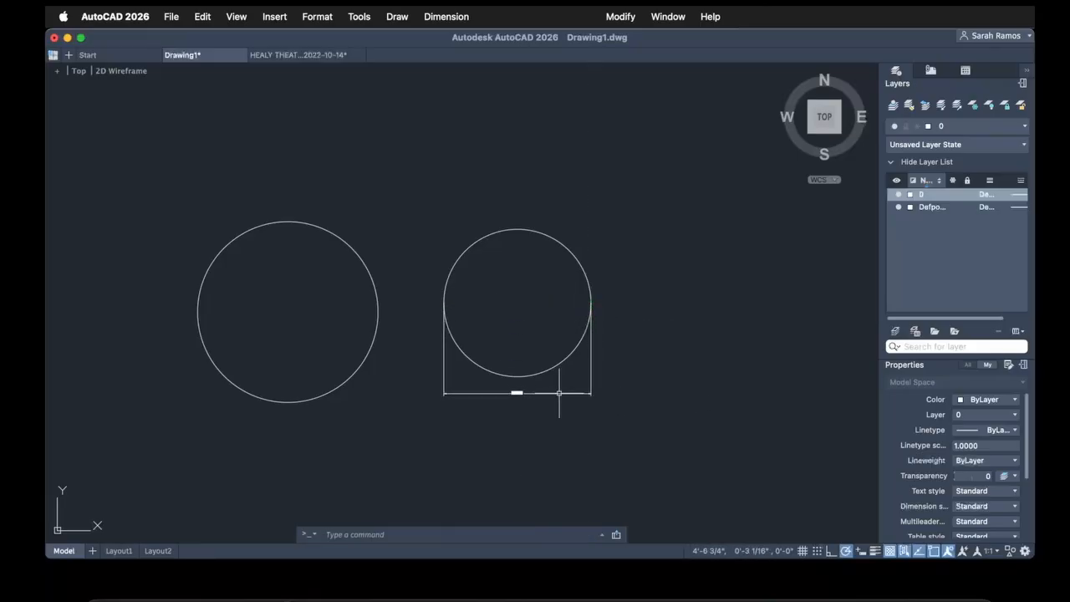
pyautogui.scroll(4, 534, 386)
pyautogui.moveTo(566, 322); pyautogui.dragTo(538, 403, button='middle')
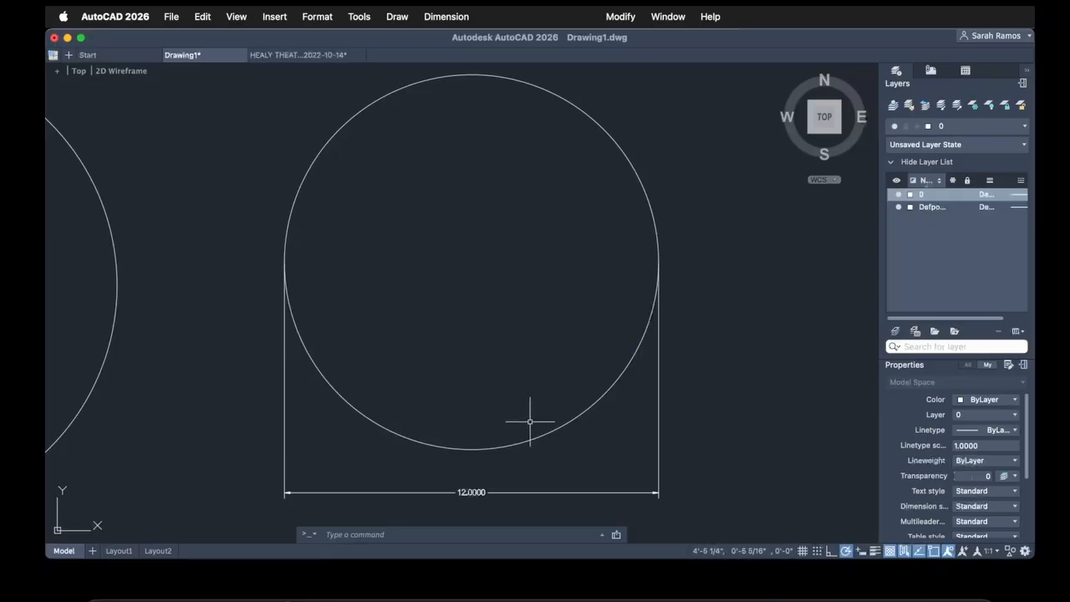
# - Draw a third circle to the right of the dimensioned one, using the Diameter option with a value of 12
pyautogui.scroll(-3, 532, 387)
pyautogui.moveTo(688, 387); pyautogui.dragTo(503, 373, button='middle')
pyautogui.write('c')
pyautogui.press('space')
pyautogui.click(629, 305)
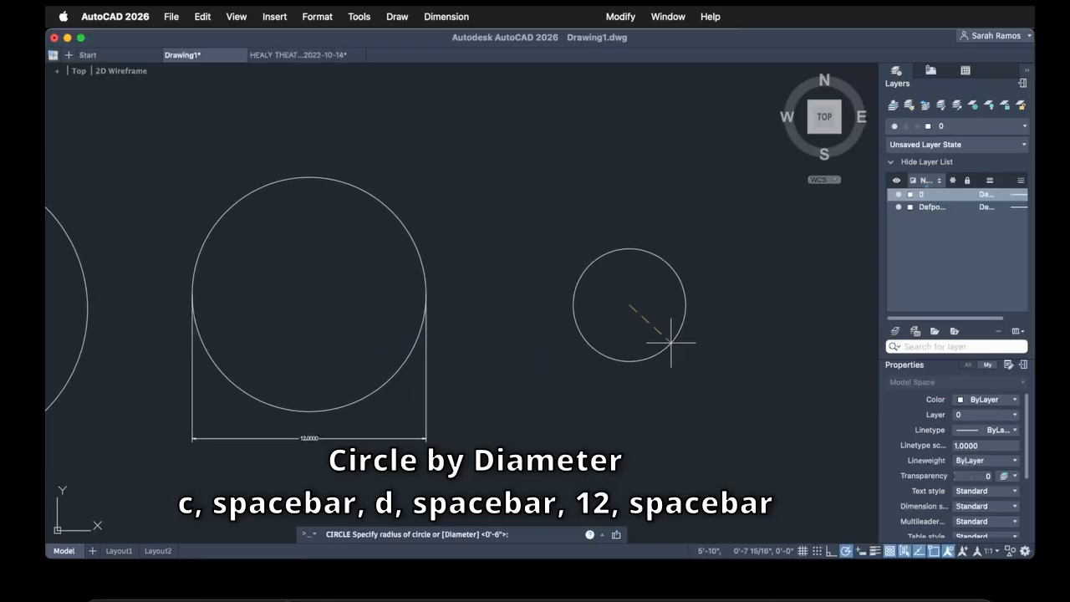
pyautogui.write('d')
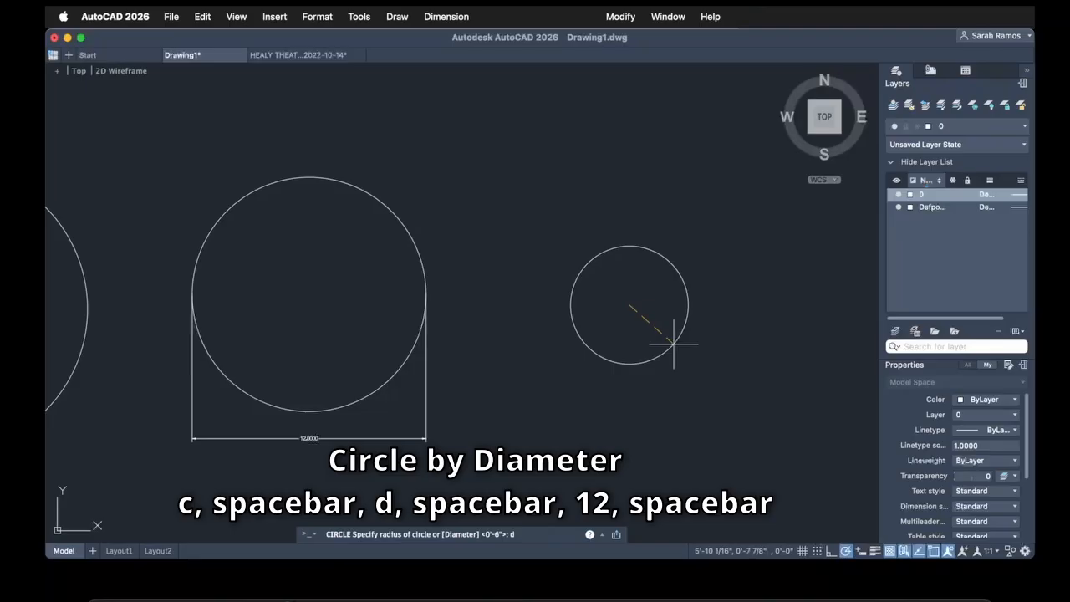
pyautogui.press('space')
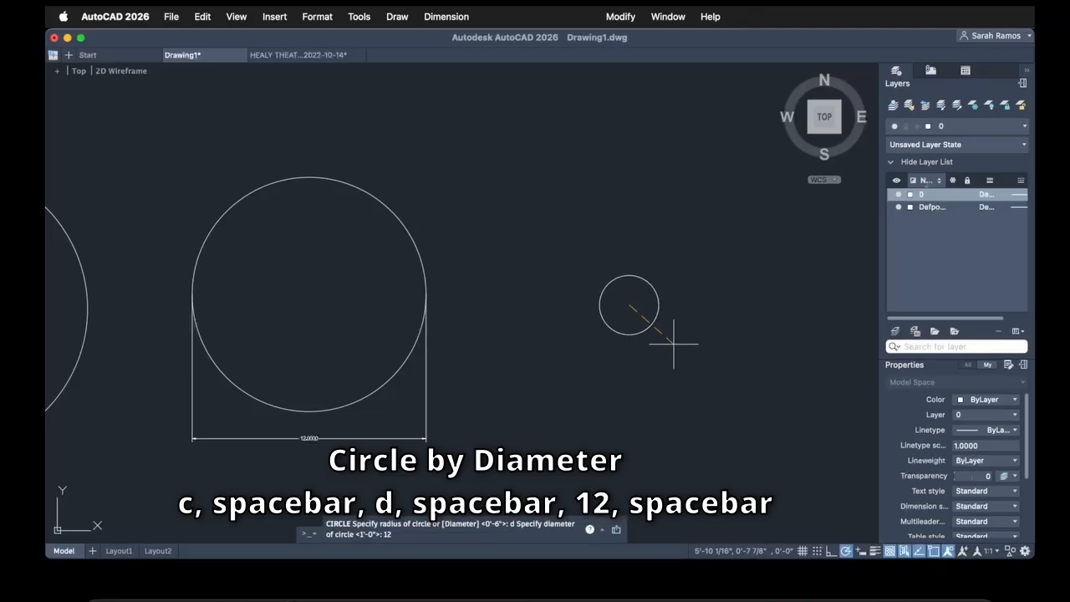
pyautogui.write('12')
pyautogui.press('space')
# - Add a horizontal linear dimension across the third circle's full width, placed below the circle
pyautogui.moveTo(674, 348)
pyautogui.mouseDown(button='middle')
pyautogui.moveTo(641, 356)
pyautogui.moveTo(609, 345)
pyautogui.mouseUp(button='middle')
pyautogui.write('dli')
pyautogui.press('space')
pyautogui.click(468, 291)
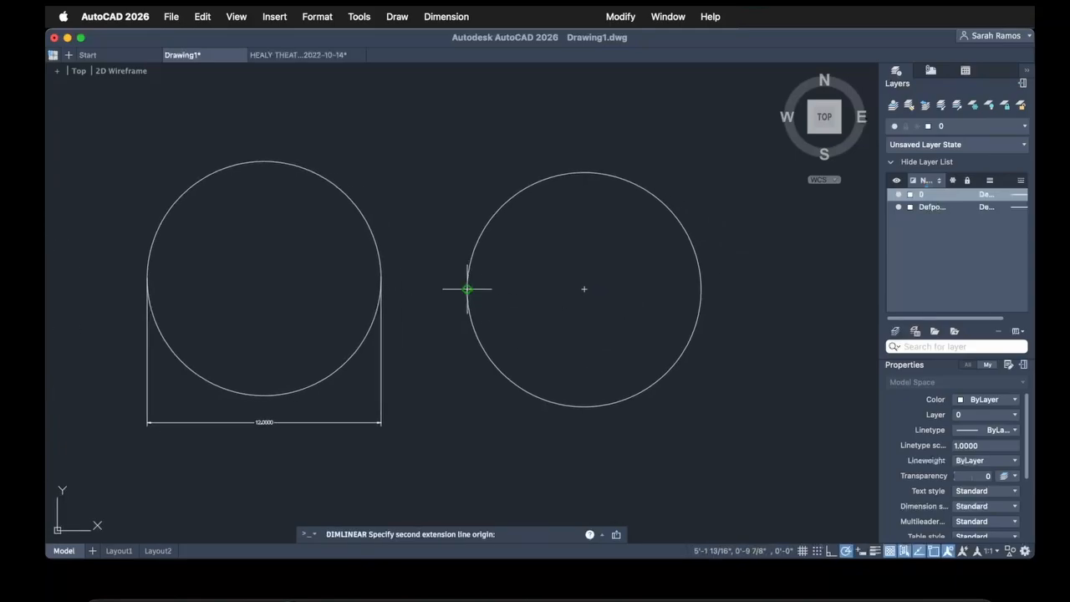
pyautogui.click(702, 291)
pyautogui.click(673, 428)
# - Draw a horizontal reference line 10 inches long to the right, in the empty area below the circles
pyautogui.moveTo(676, 411); pyautogui.dragTo(685, 358, button='middle')
pyautogui.moveTo(523, 484); pyautogui.dragTo(569, 416, button='middle')
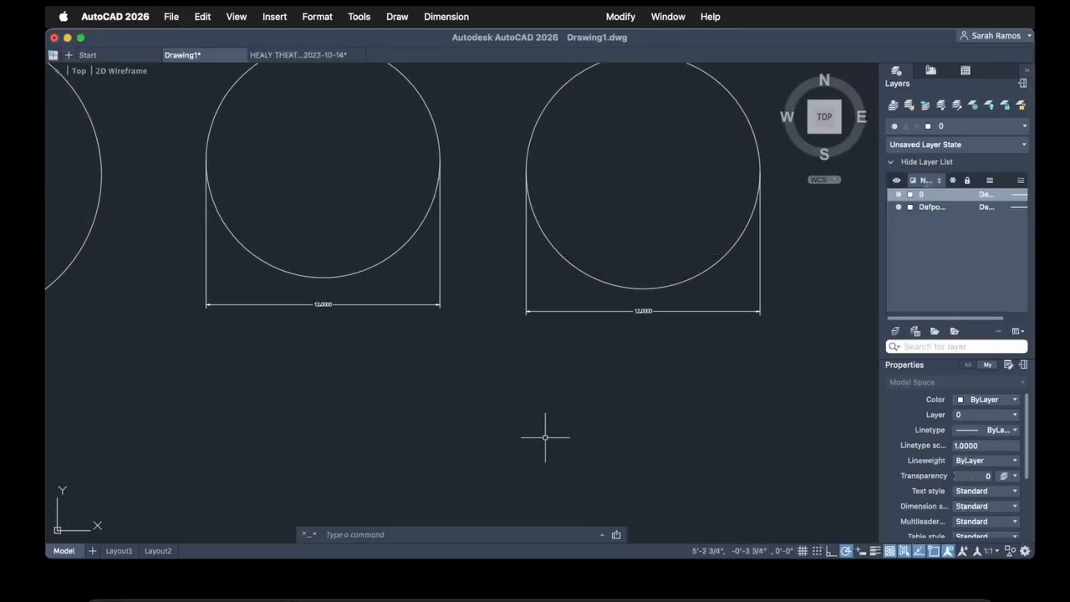
pyautogui.moveTo(521, 435); pyautogui.dragTo(530, 385, button='middle')
pyautogui.scroll(-2, 523, 413)
pyautogui.write('l')
pyautogui.press('Return')
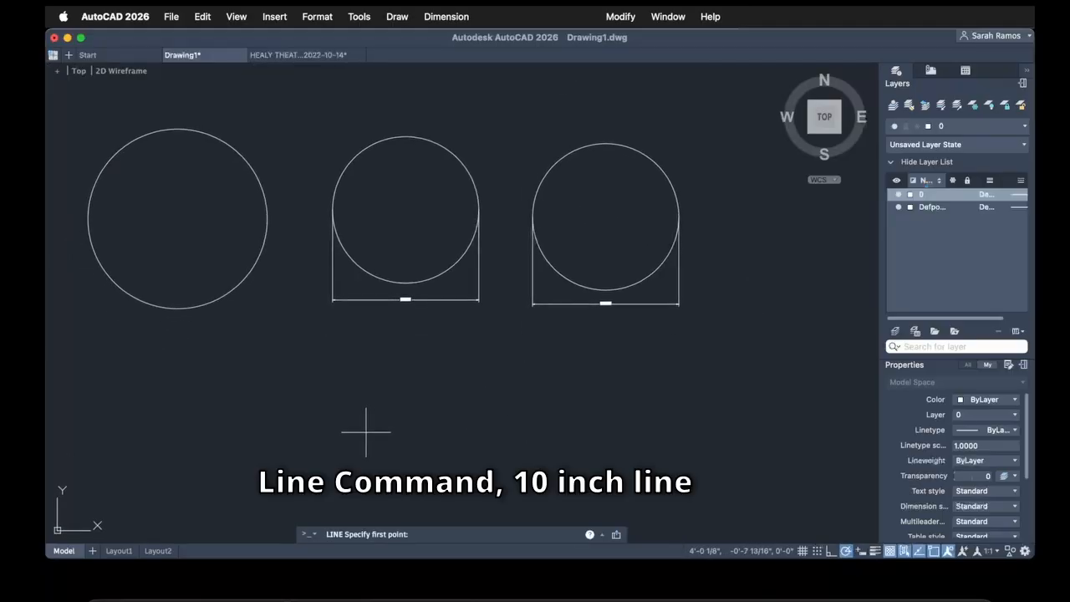
pyautogui.click(365, 432)
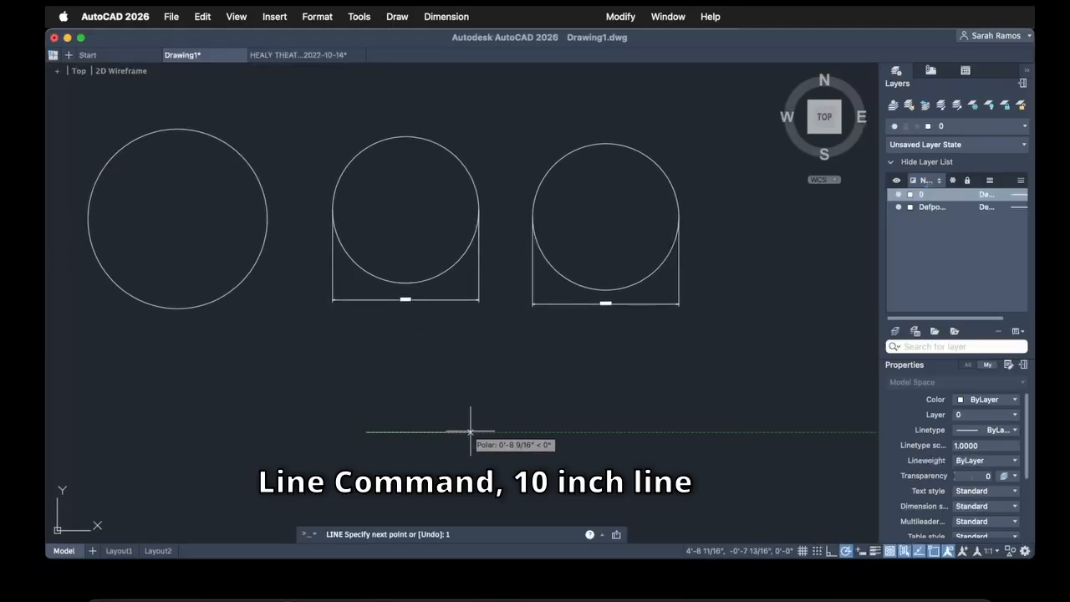
pyautogui.write('10')
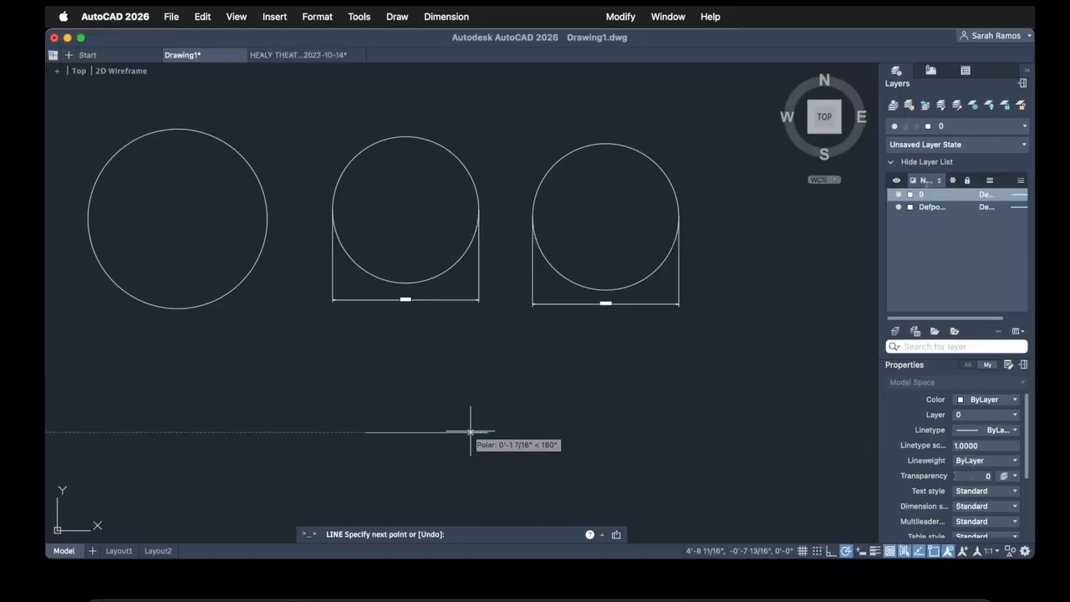
pyautogui.press('Return')
pyautogui.press('Return')
pyautogui.scroll(2, 417, 467)
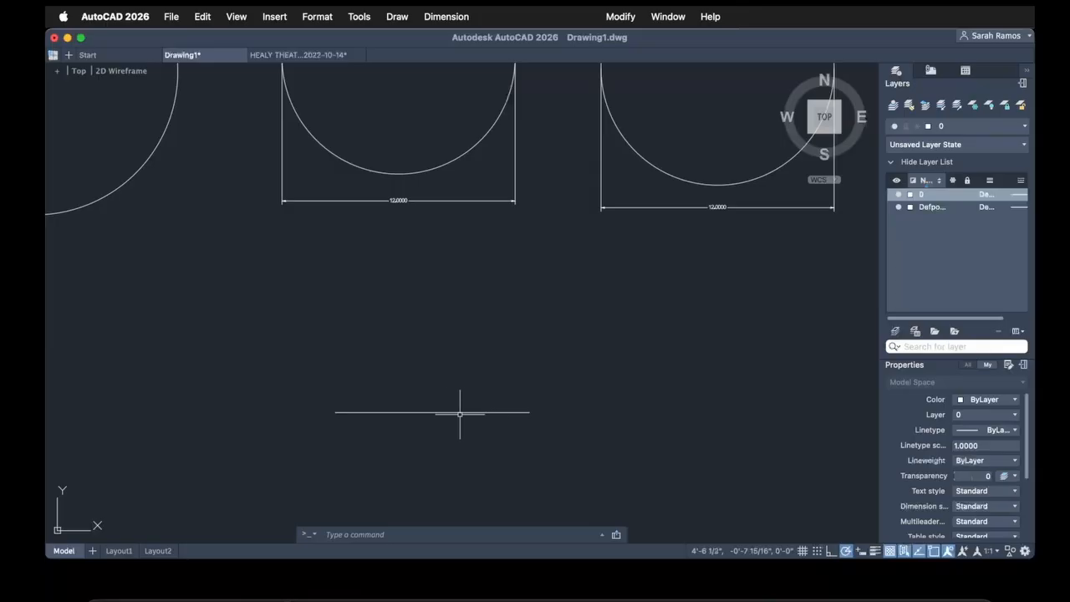
# - Draw a circle centred on the reference line's midpoint with its radius reaching the line's right endpoint
pyautogui.write('c')
pyautogui.click(435, 411)
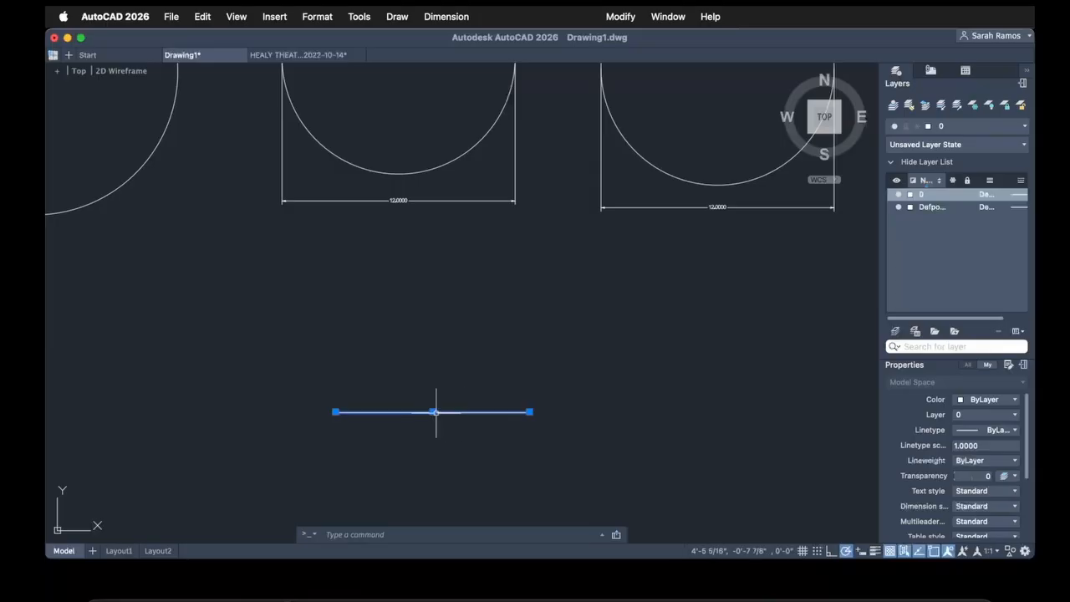
pyautogui.scroll(2, 424, 436)
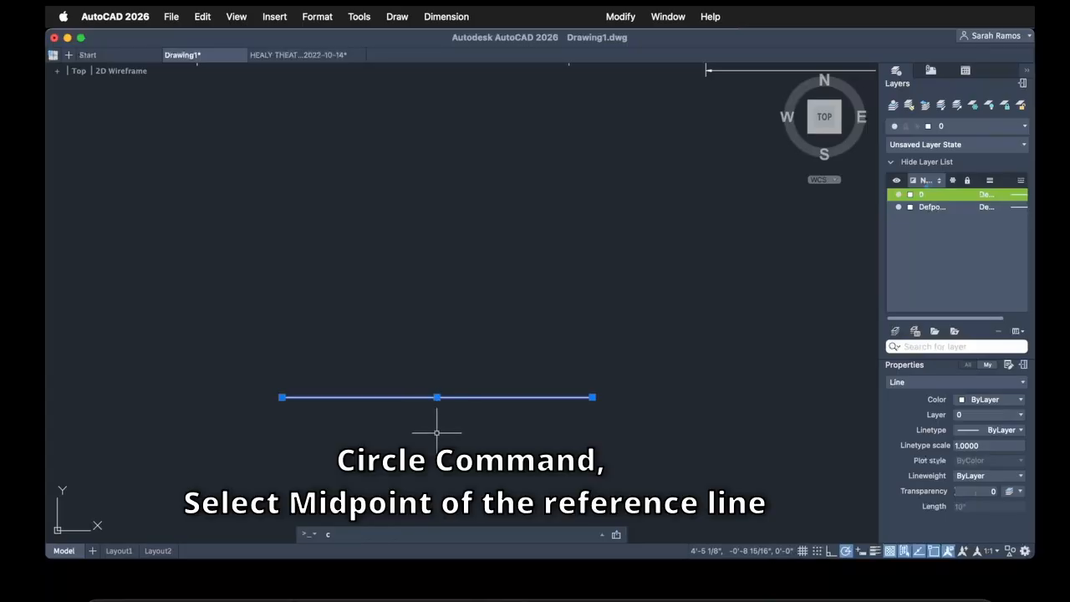
pyautogui.write('c')
pyautogui.press('Return')
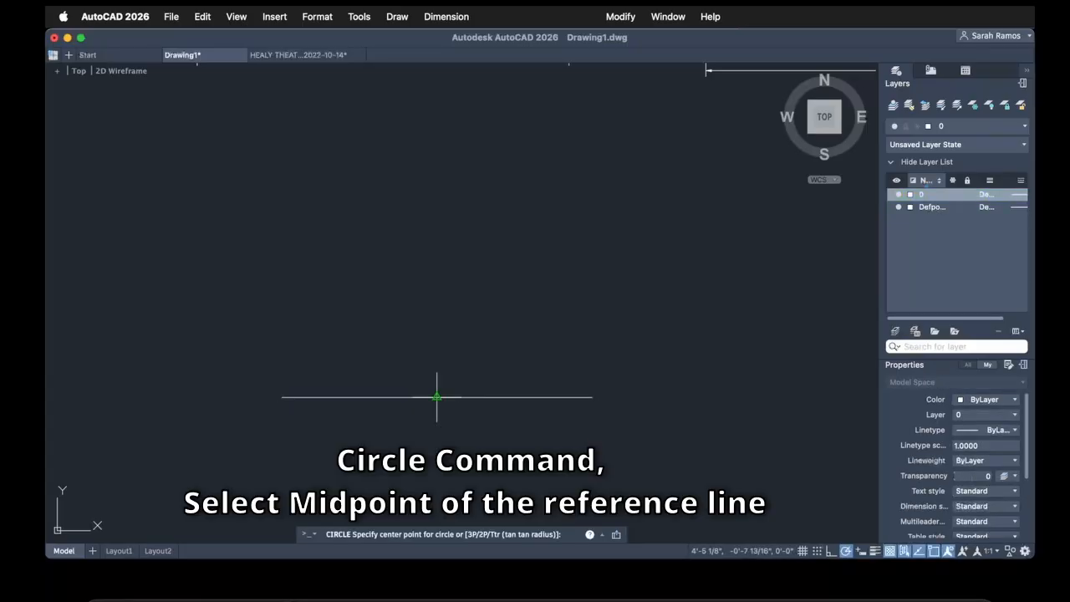
pyautogui.click(437, 398)
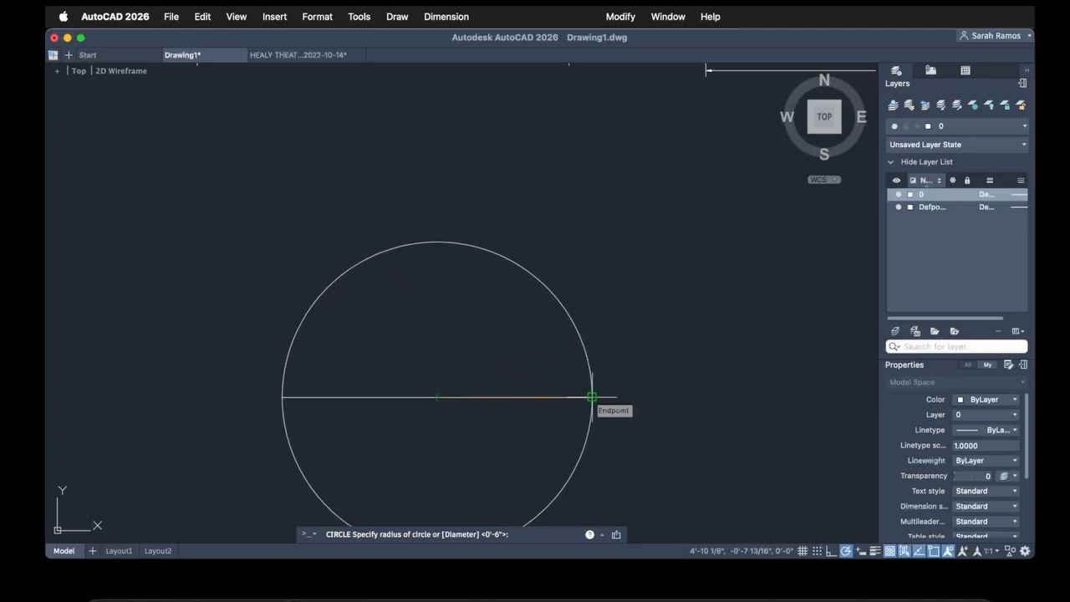
pyautogui.moveTo(592, 397); pyautogui.dragTo(610, 297, button='middle')
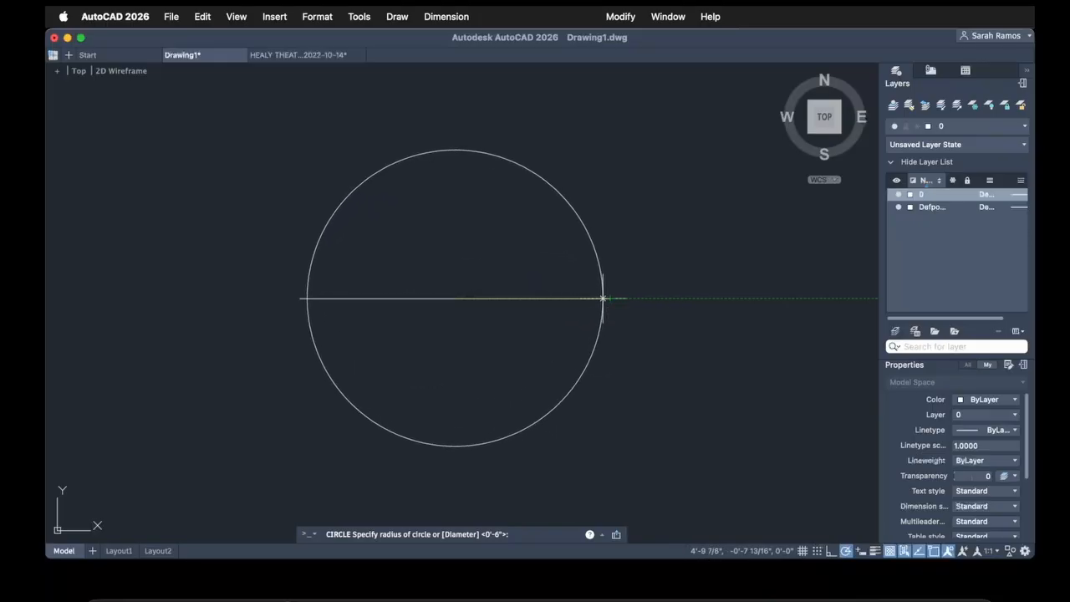
pyautogui.click(609, 298)
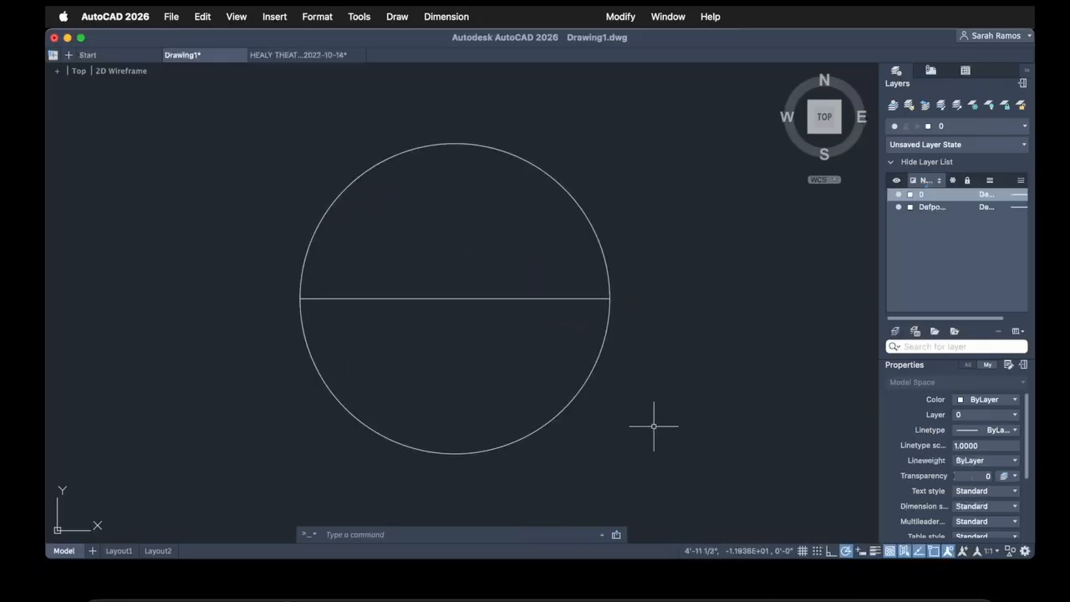
# - Add a linear dimension between the left and right edges of the circle on the reference line, placed below it
pyautogui.write('dli')
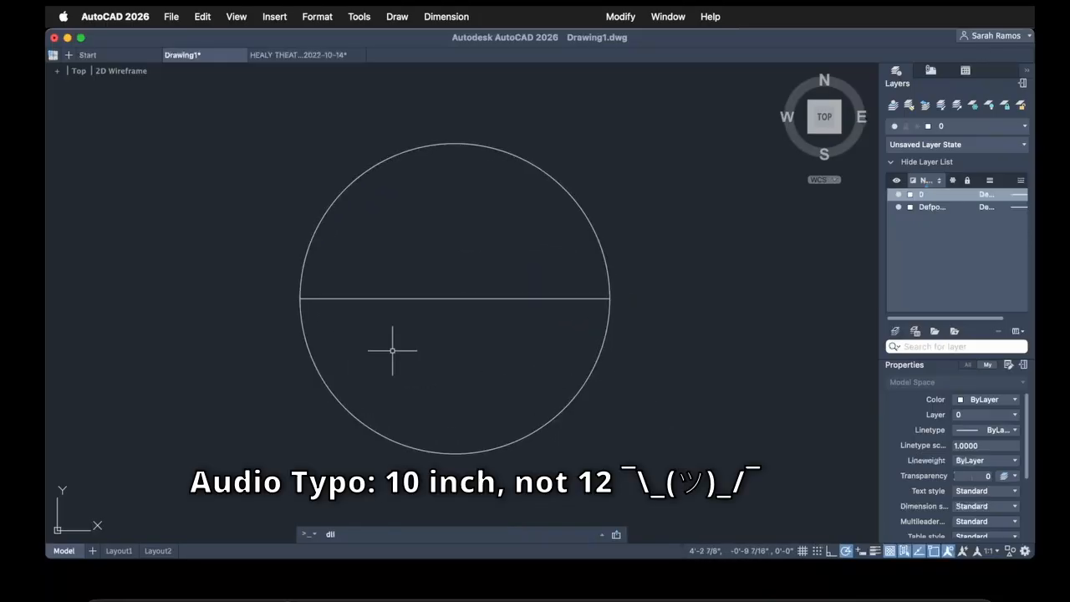
pyautogui.press('Return')
pyautogui.click(300, 298)
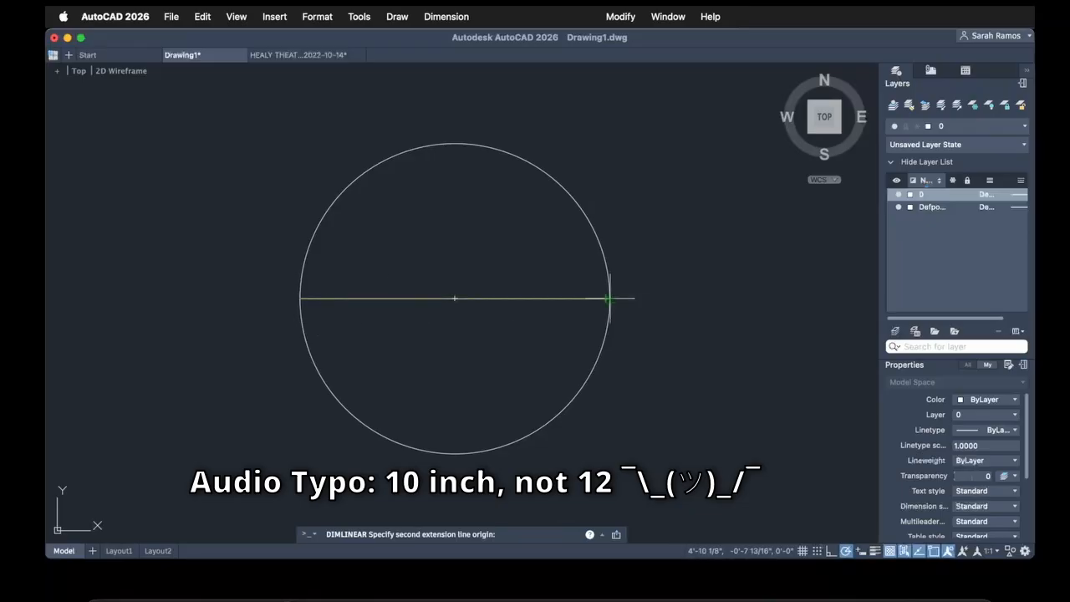
pyautogui.click(609, 298)
pyautogui.click(585, 474)
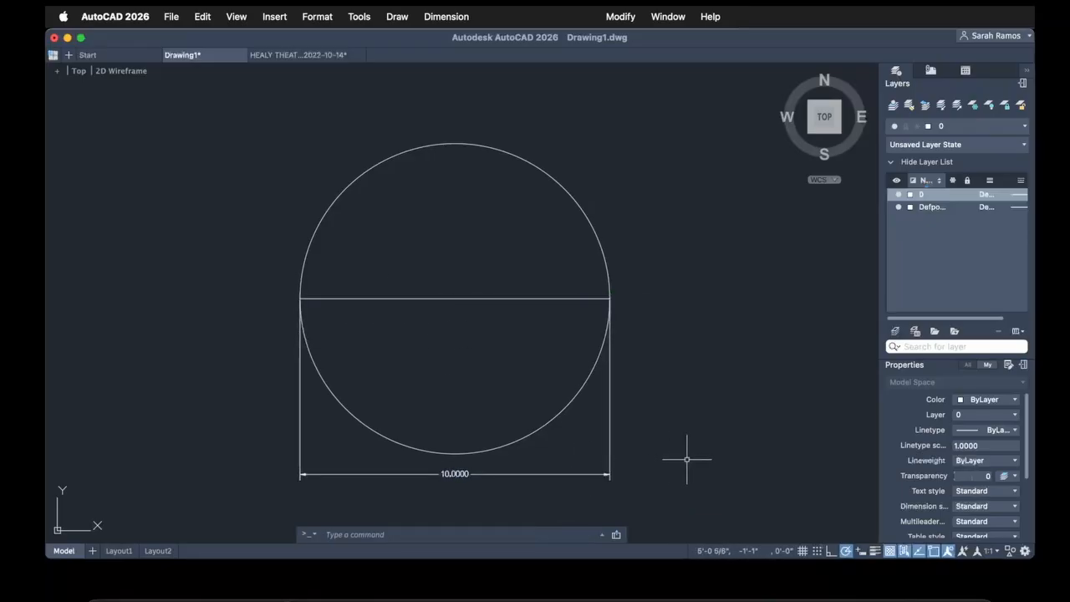
pyautogui.moveTo(683, 462); pyautogui.dragTo(593, 449, button='middle')
pyautogui.scroll(-2, 593, 449)
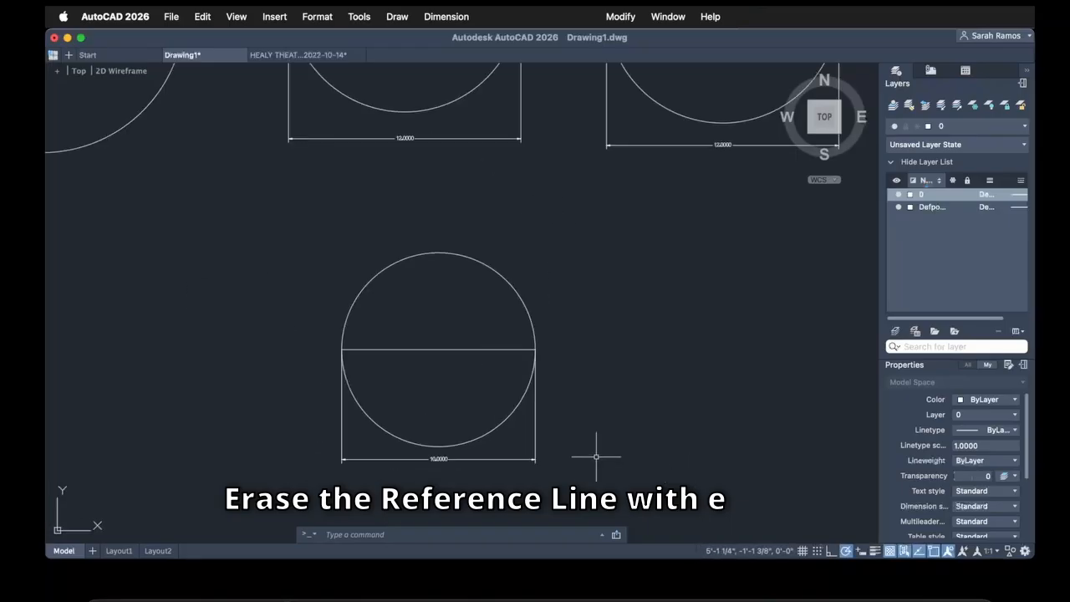
# - Erase the horizontal reference line inside the lower circle
pyautogui.click(459, 388)
pyautogui.click(427, 333)
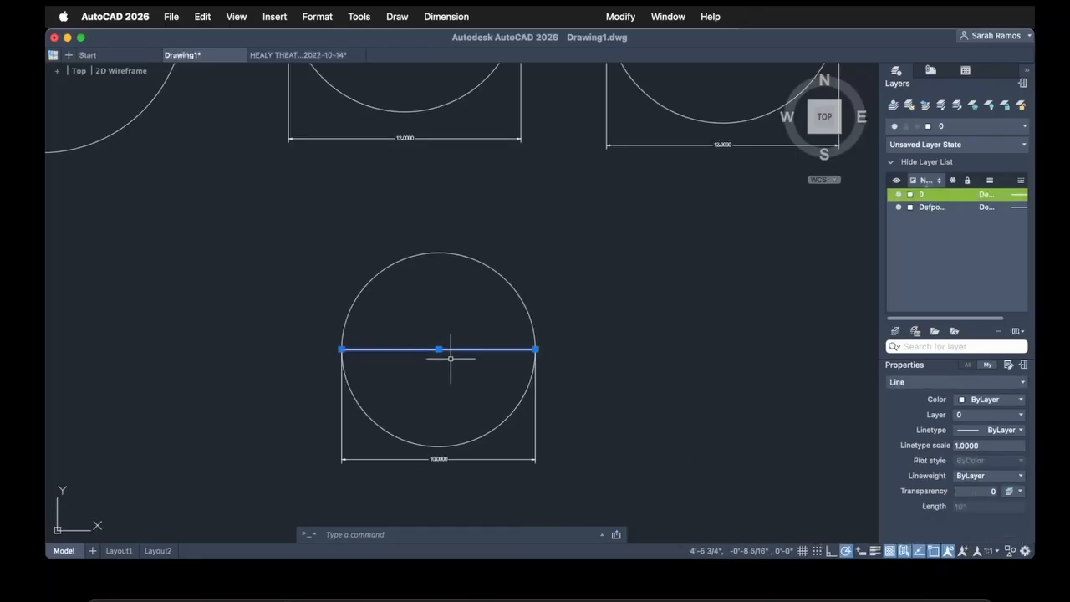
pyautogui.press('Delete')
# - Erase all four circles together with their dimensions to clear the drawing
pyautogui.scroll(-2, 567, 472)
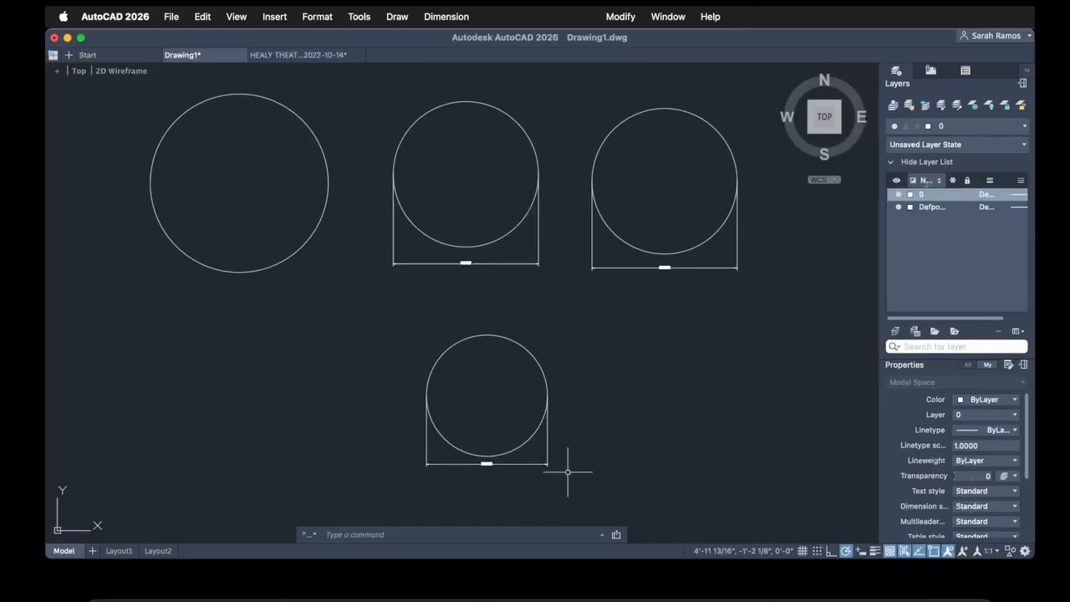
pyautogui.click(765, 474)
pyautogui.click(143, 106)
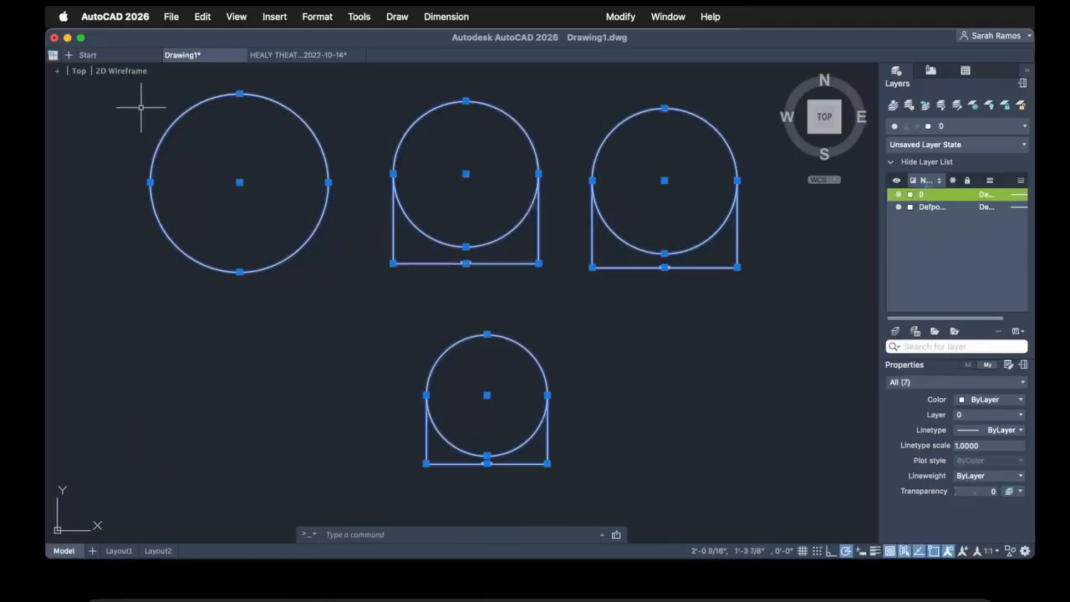
pyautogui.write('e')
pyautogui.press('Return')
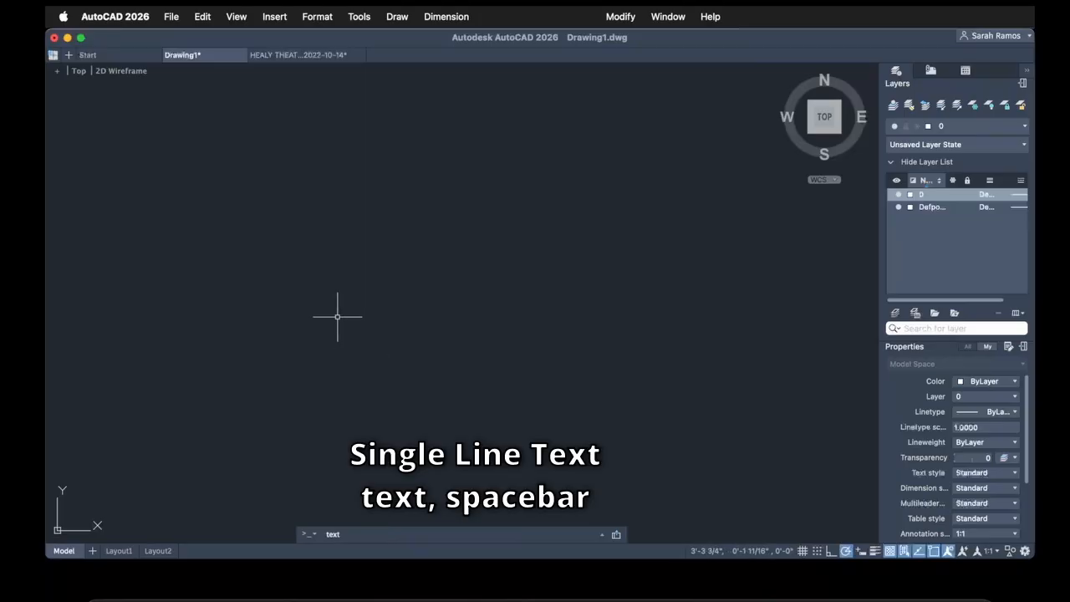
pyautogui.write('text')
pyautogui.press('space')
pyautogui.click(338, 270)
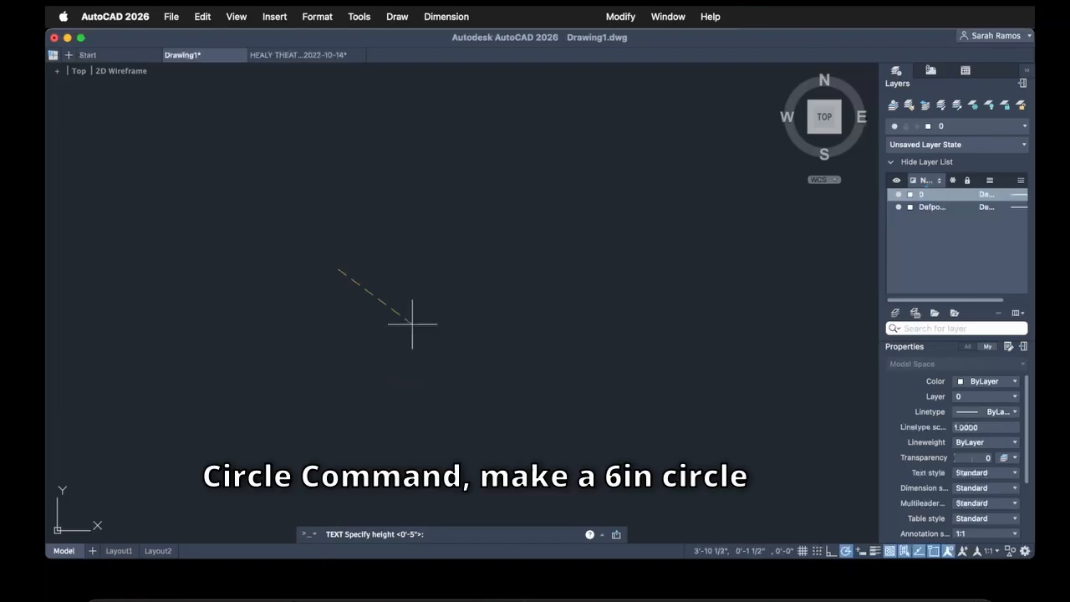
pyautogui.press('Escape')
# - Draw a circle with a 6-inch radius in the empty drawing area
pyautogui.write('circle')
pyautogui.press('space')
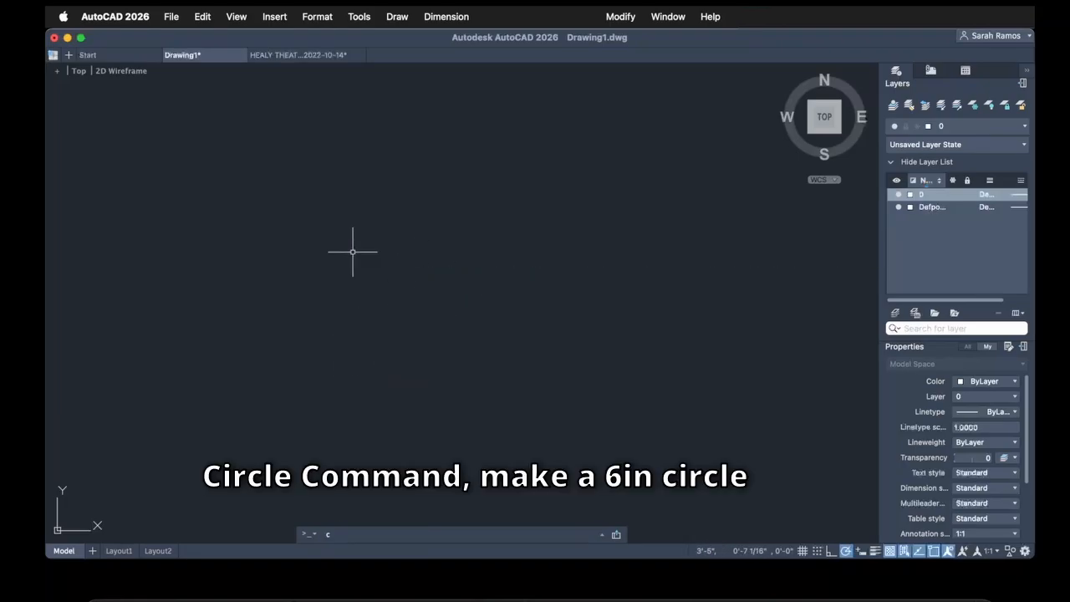
pyautogui.click(353, 253)
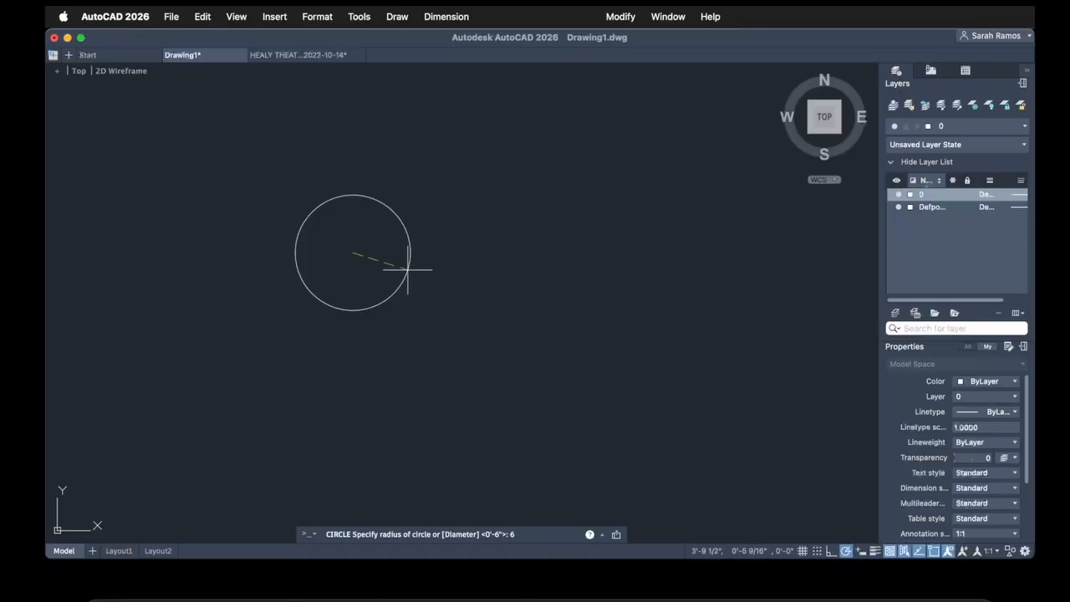
pyautogui.write('6')
pyautogui.press('Return')
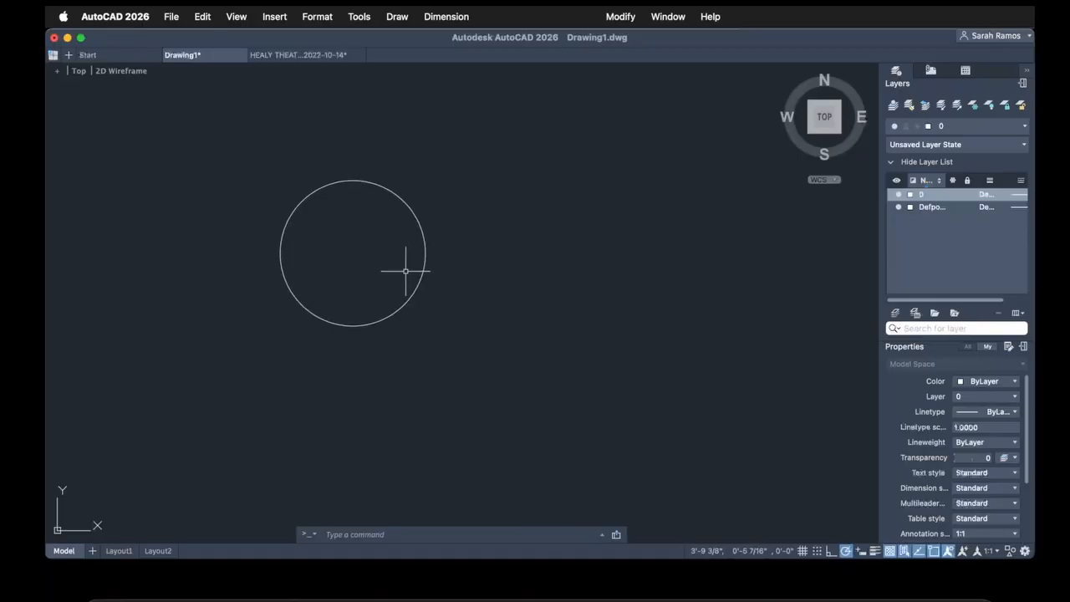
# - Add single-line text reading 00, starting at the circle's center, with a height of 5 inches and a rotation of 0
pyautogui.press('BackSpace')
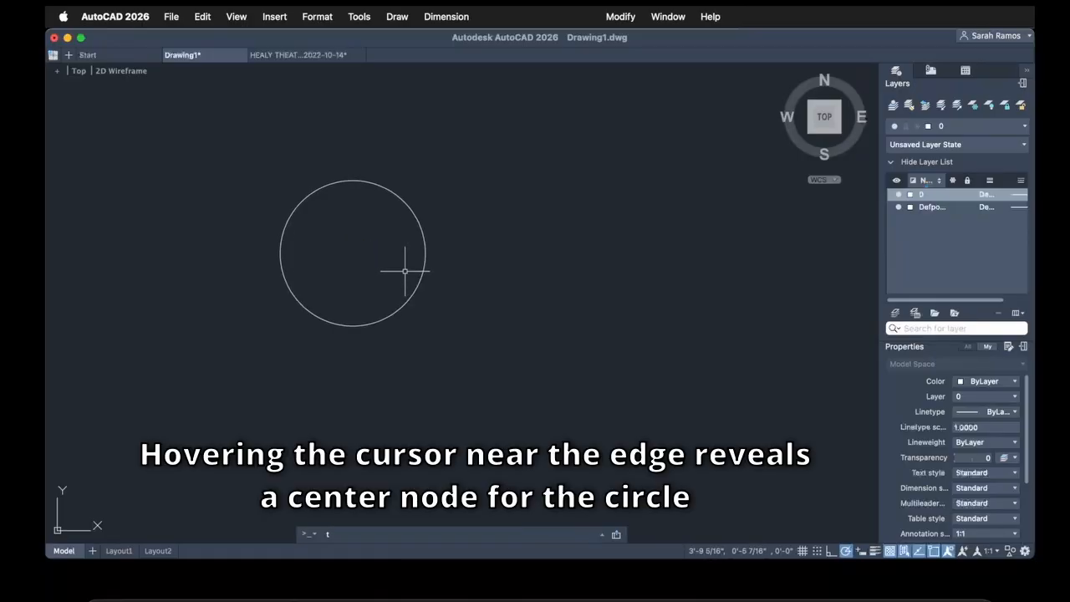
pyautogui.write('ext')
pyautogui.press('Return')
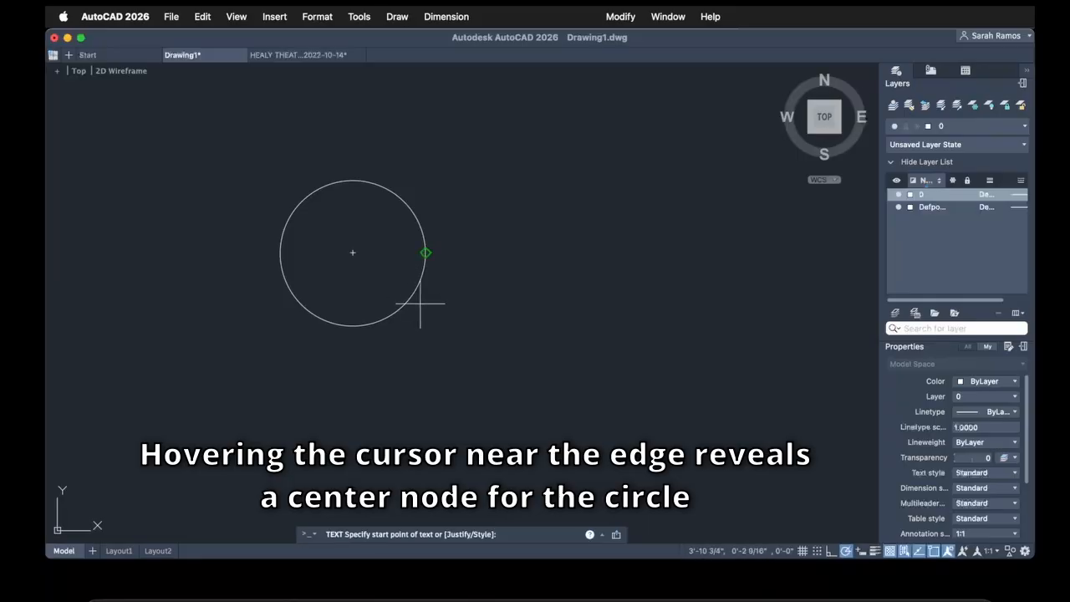
pyautogui.click(353, 252)
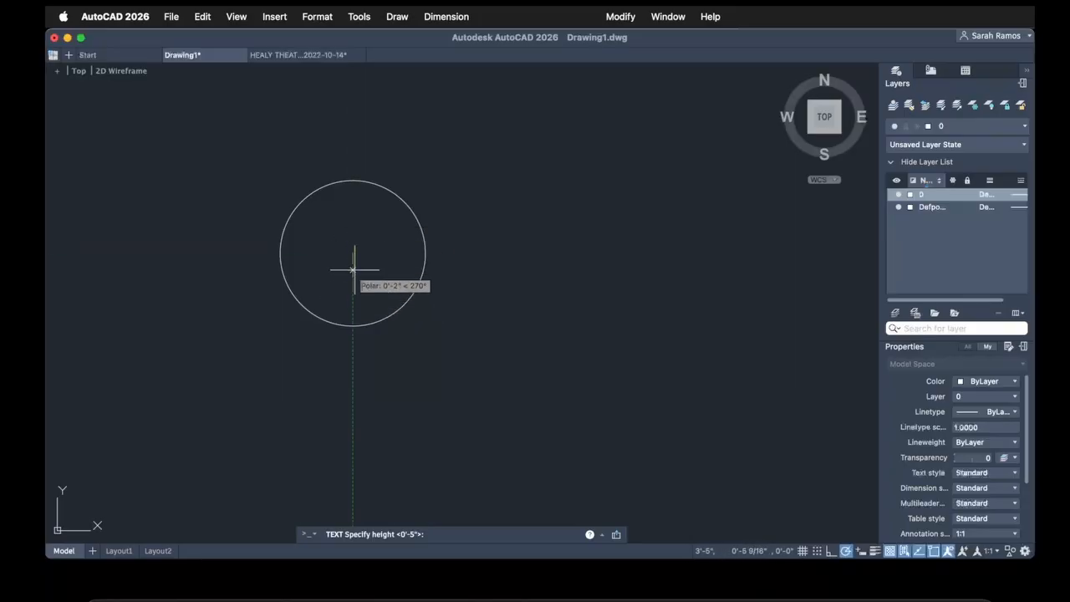
pyautogui.press('Return')
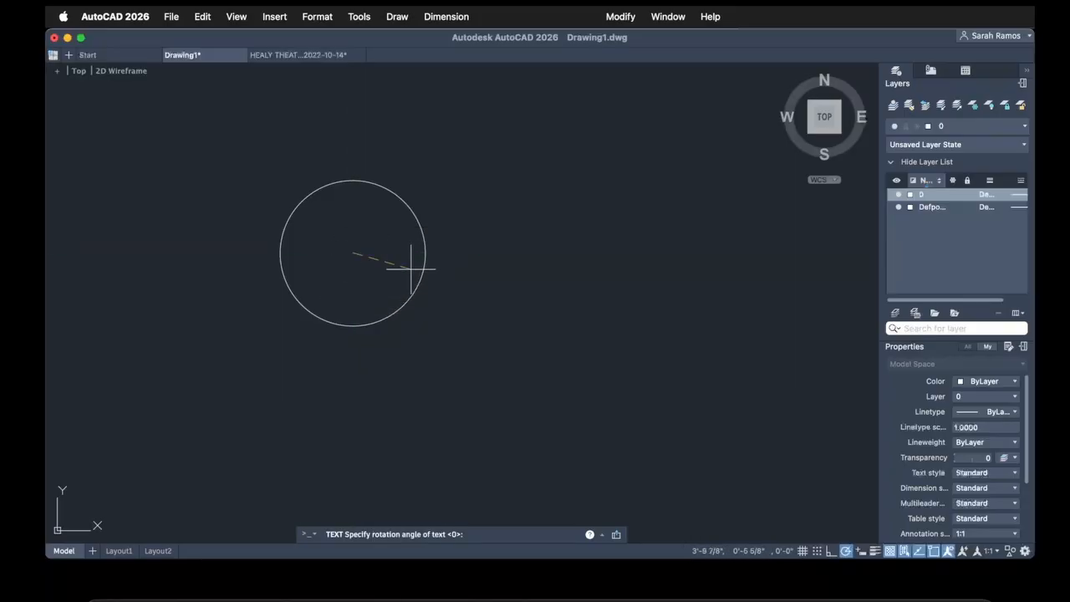
pyautogui.press('Return')
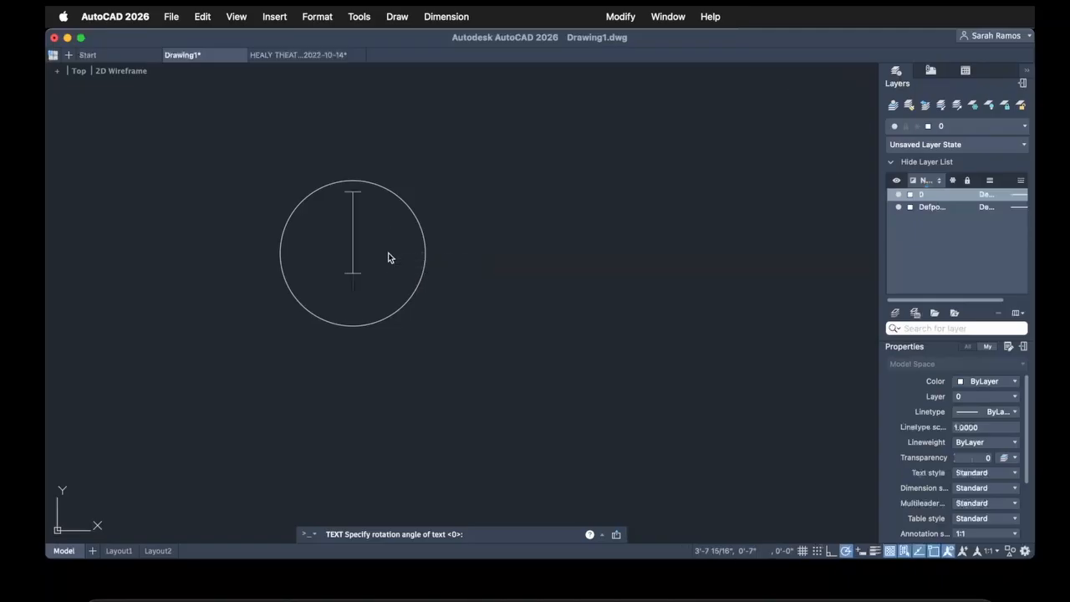
pyautogui.write('00')
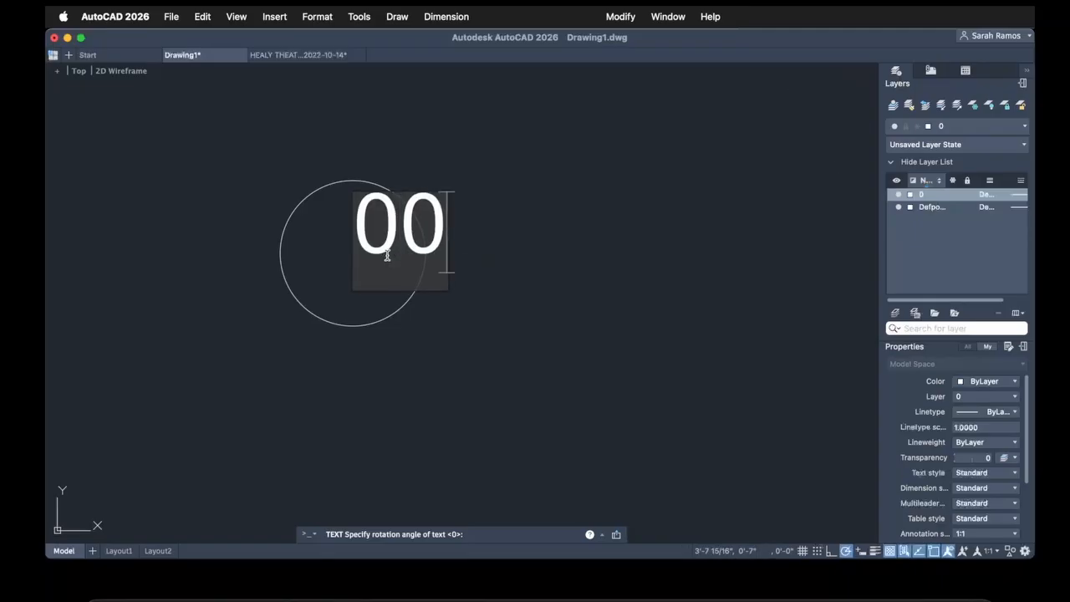
pyautogui.press('Return')
pyautogui.press('Return')
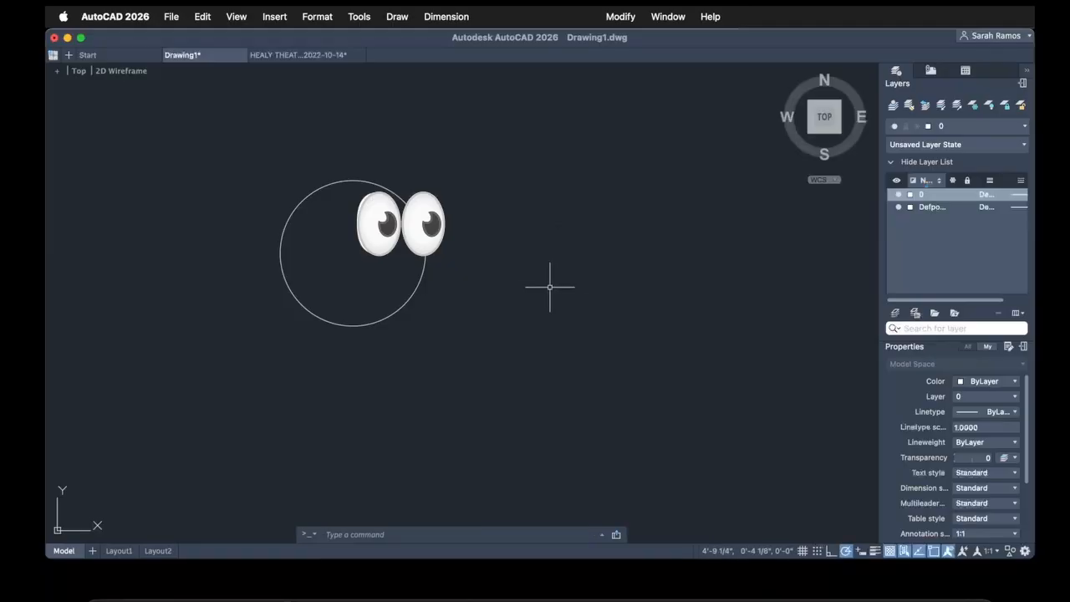
# - Change the circle text's contents to WTF in its properties and set them back to 00
pyautogui.click(428, 232)
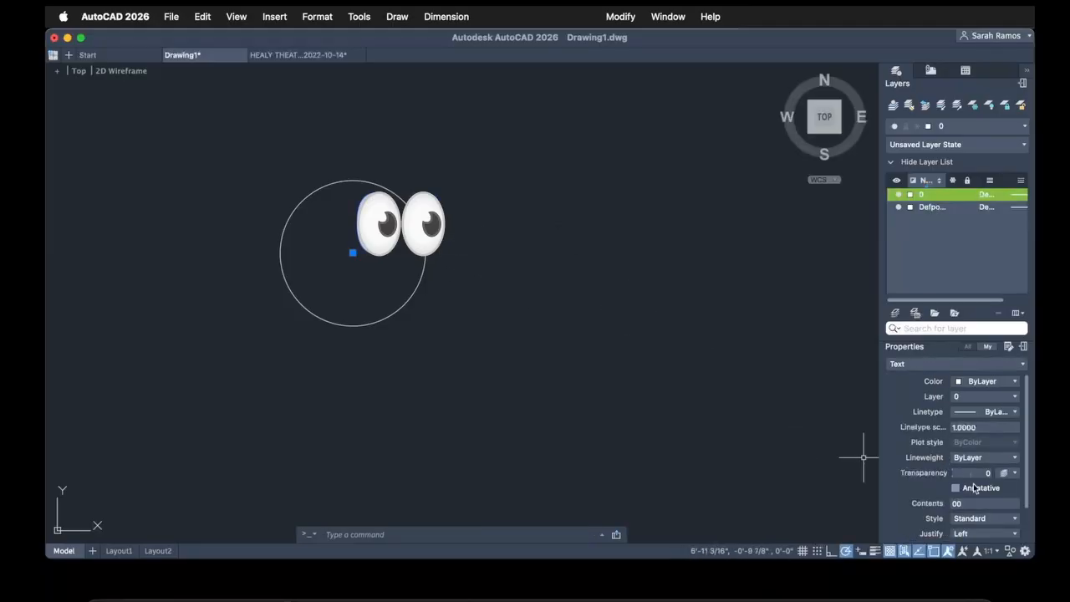
pyautogui.scroll(-3, 1013, 505)
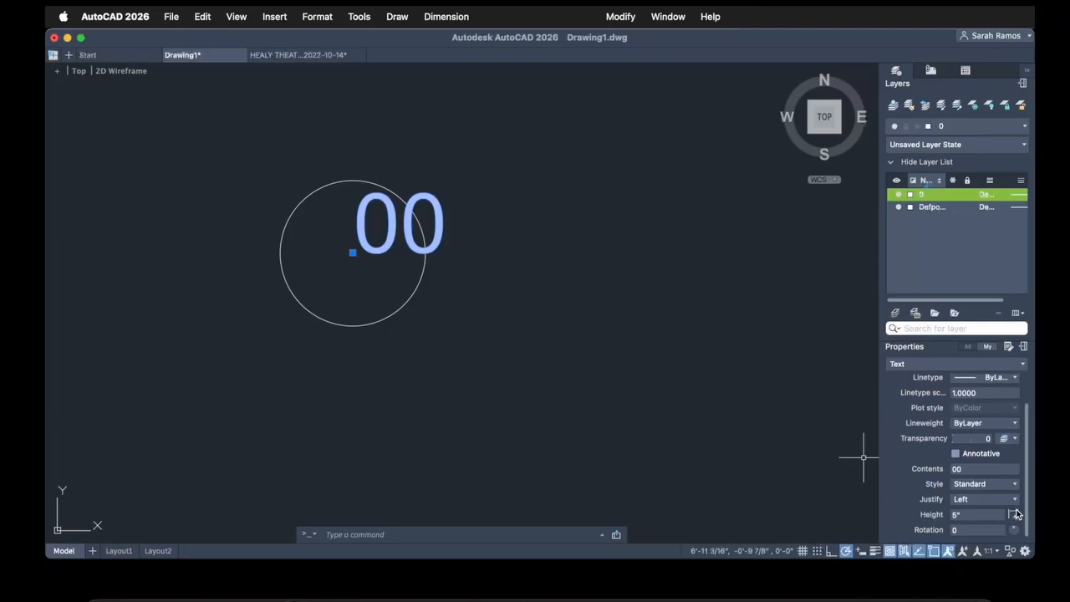
pyautogui.scroll(3, 1016, 514)
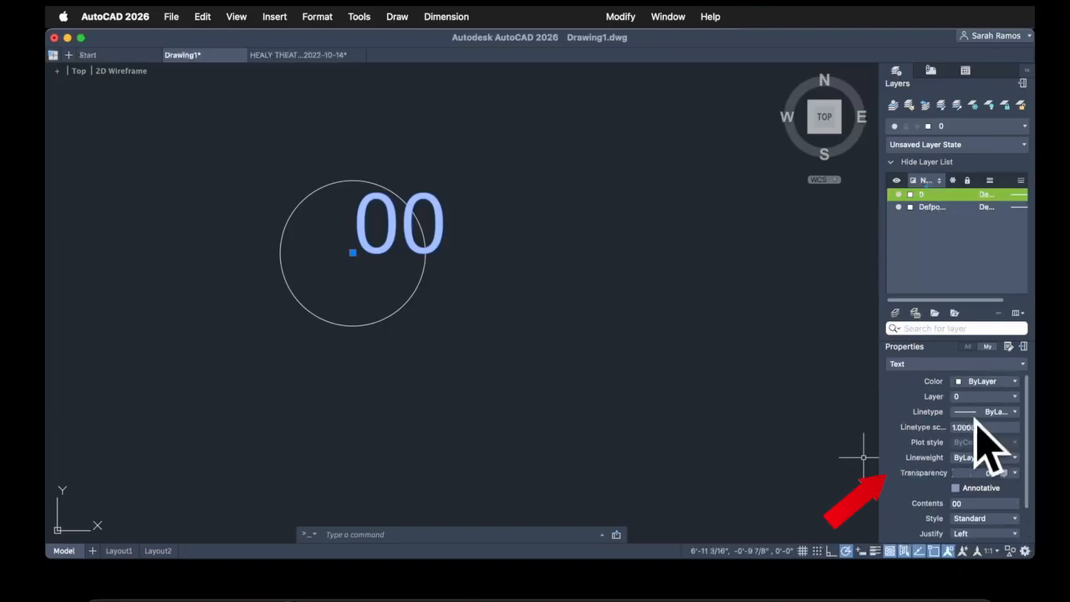
pyautogui.scroll(-2, 1012, 496)
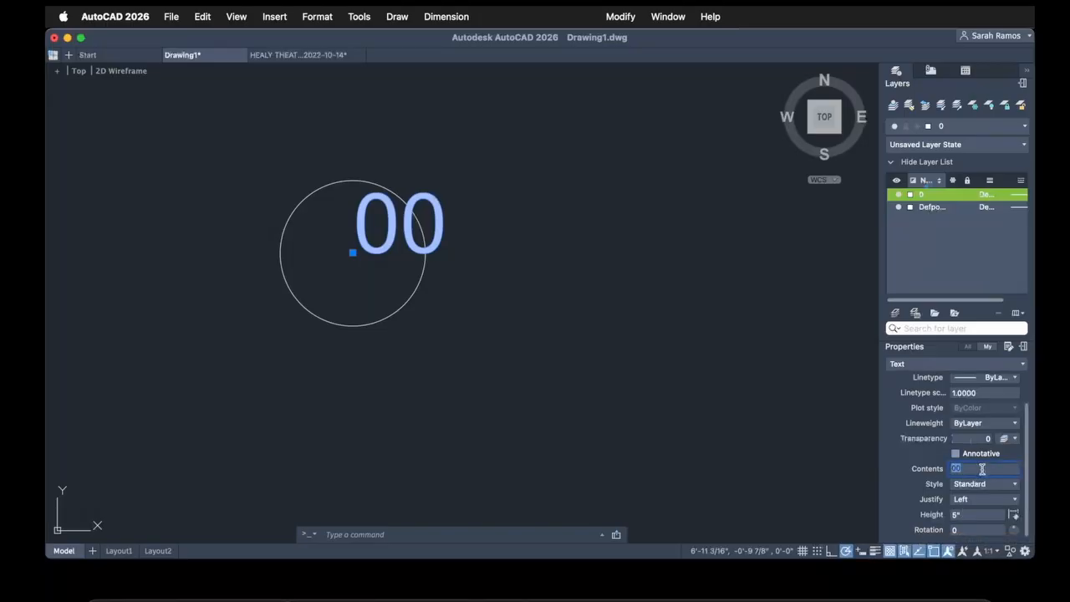
pyautogui.press('Return')
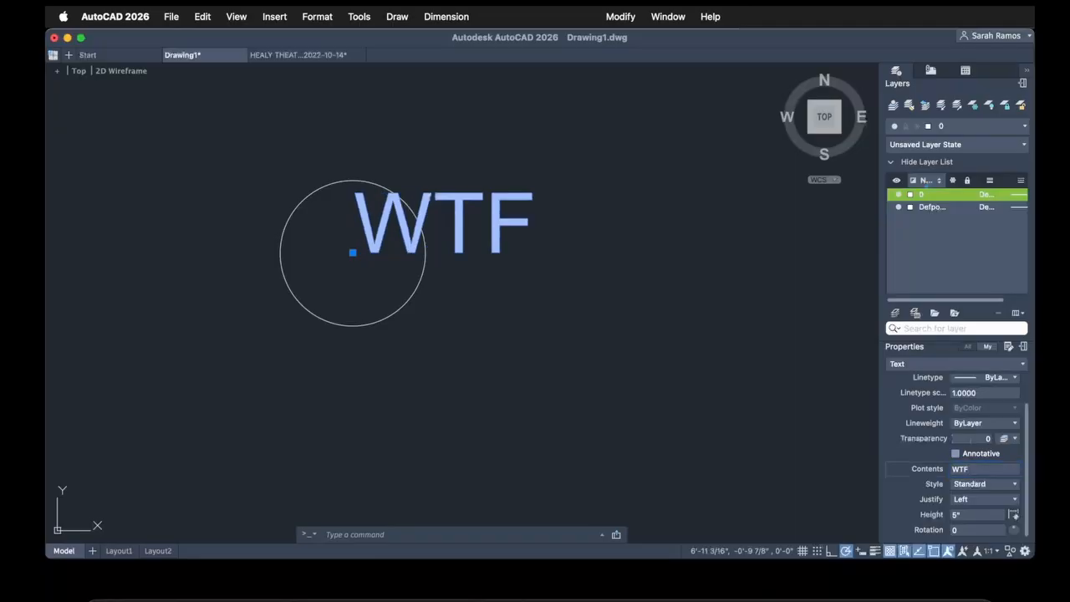
pyautogui.click(980, 469)
pyautogui.press('Return')
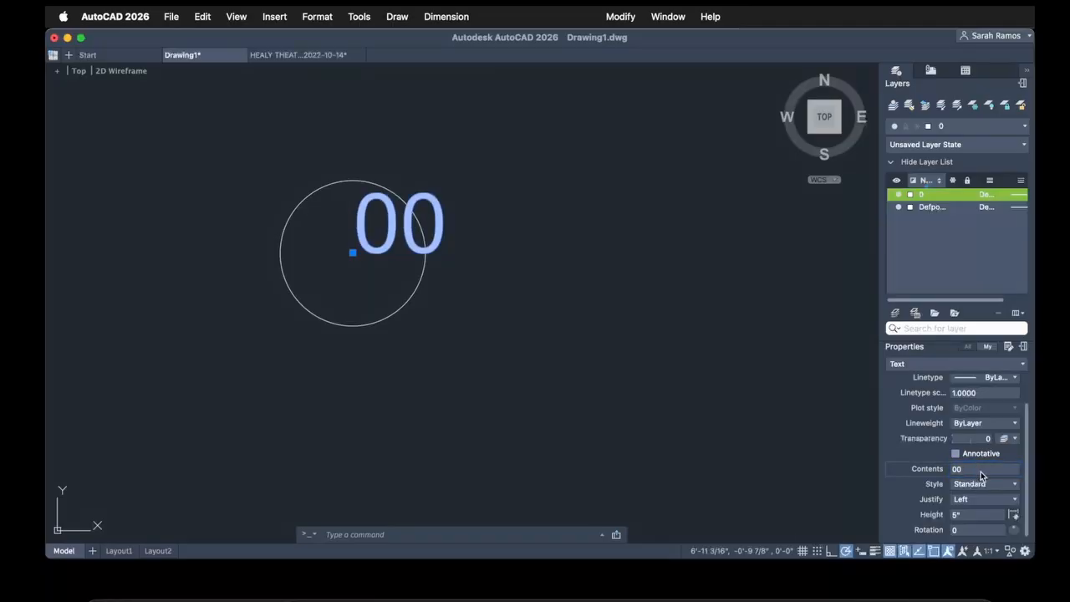
# - Set the justification of the 00 text to Middle center and deselect it
pyautogui.click(1016, 499)
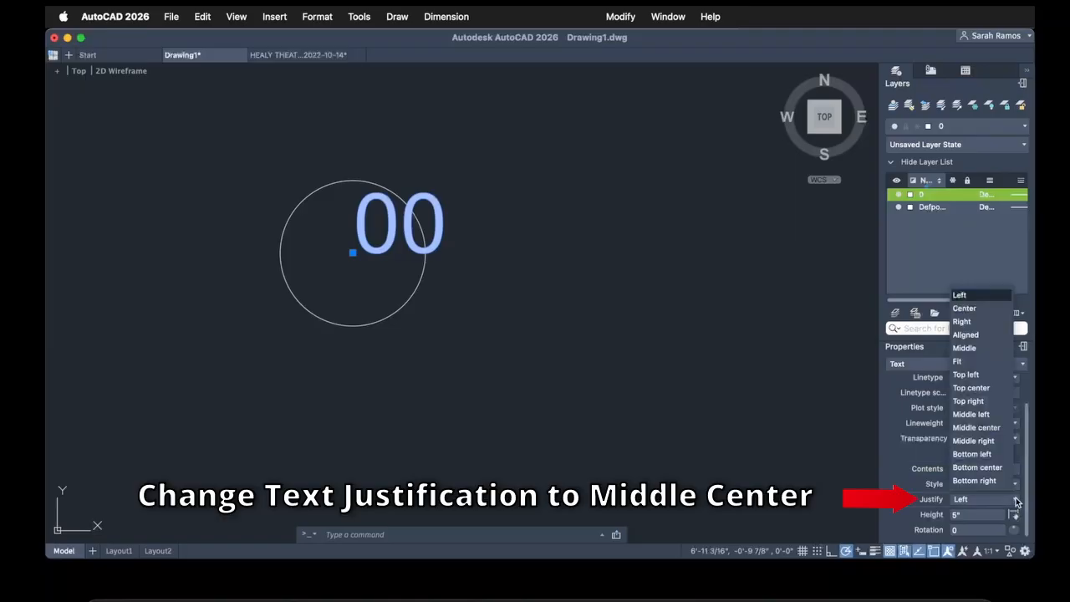
pyautogui.click(989, 428)
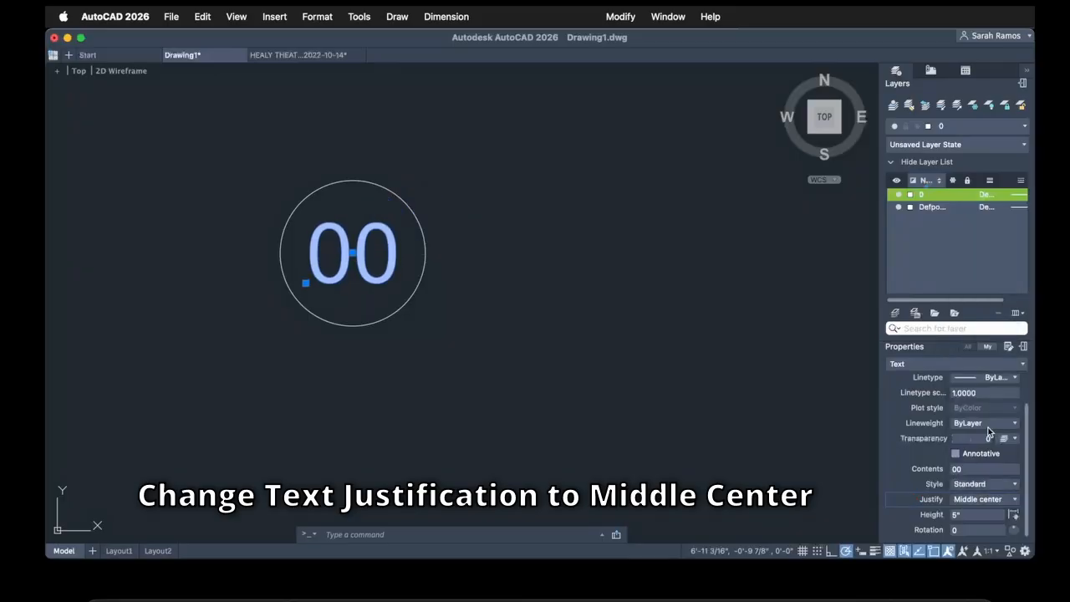
pyautogui.press('Escape')
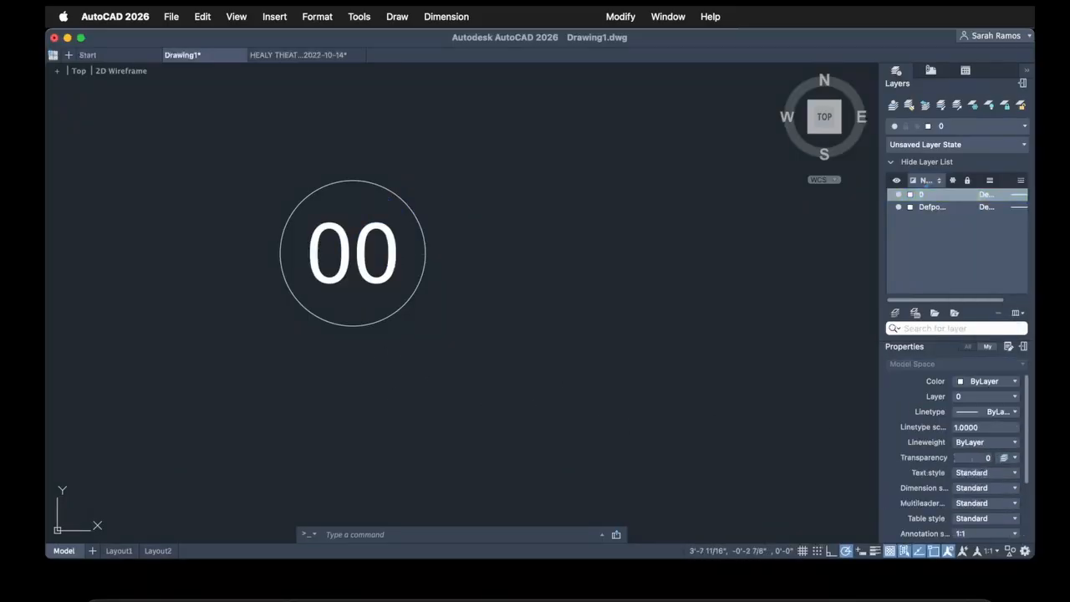
# - Draw a vertical line about 1'-10" long in the empty area to the left of the circle
pyautogui.moveTo(388, 373); pyautogui.dragTo(506, 399, button='middle')
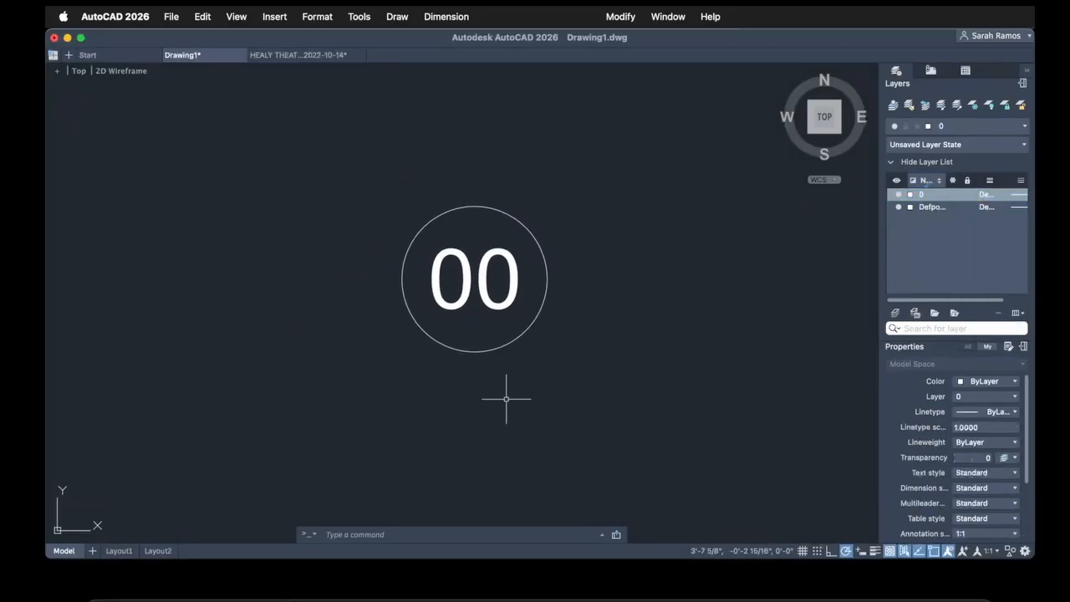
pyautogui.write('l')
pyautogui.press('Return')
pyautogui.click(238, 147)
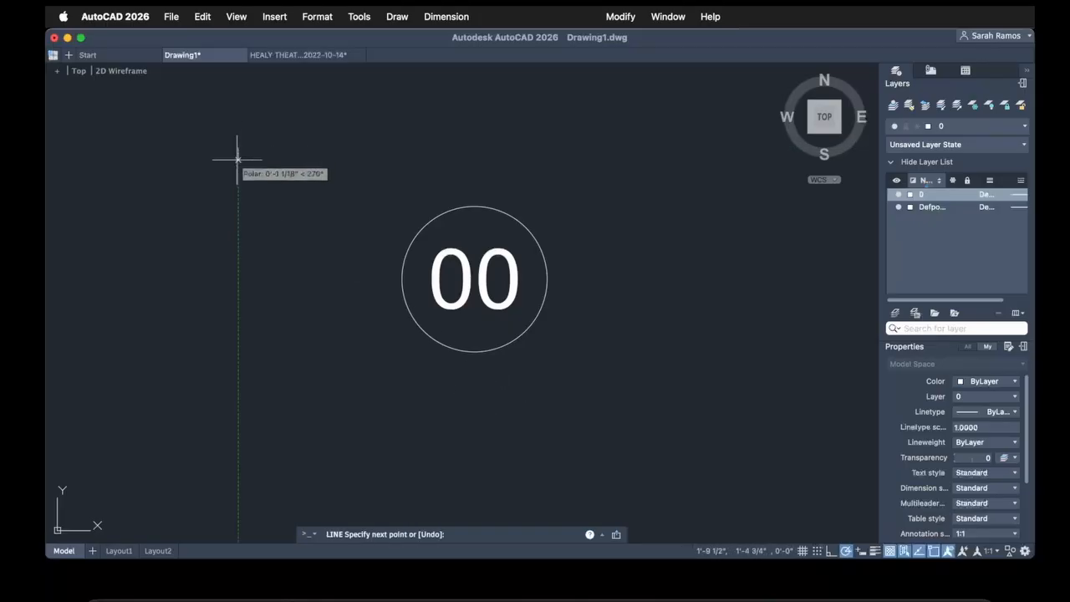
pyautogui.click(238, 414)
pyautogui.press('Return')
# - Move the vertical line by its midpoint grip onto the circle's left quadrant and deselect it
pyautogui.click(239, 359)
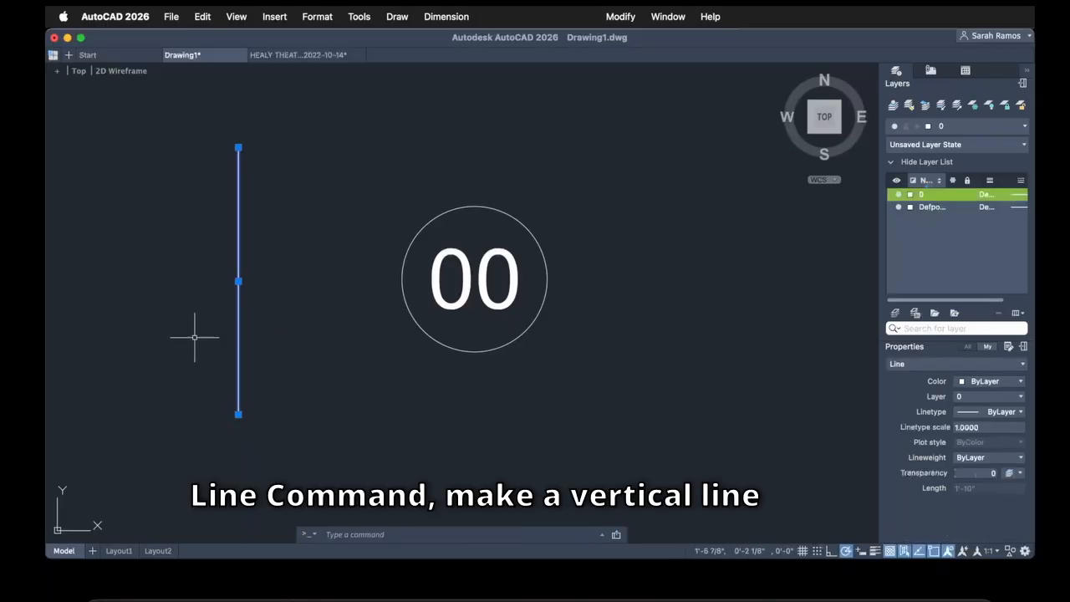
pyautogui.click(239, 281)
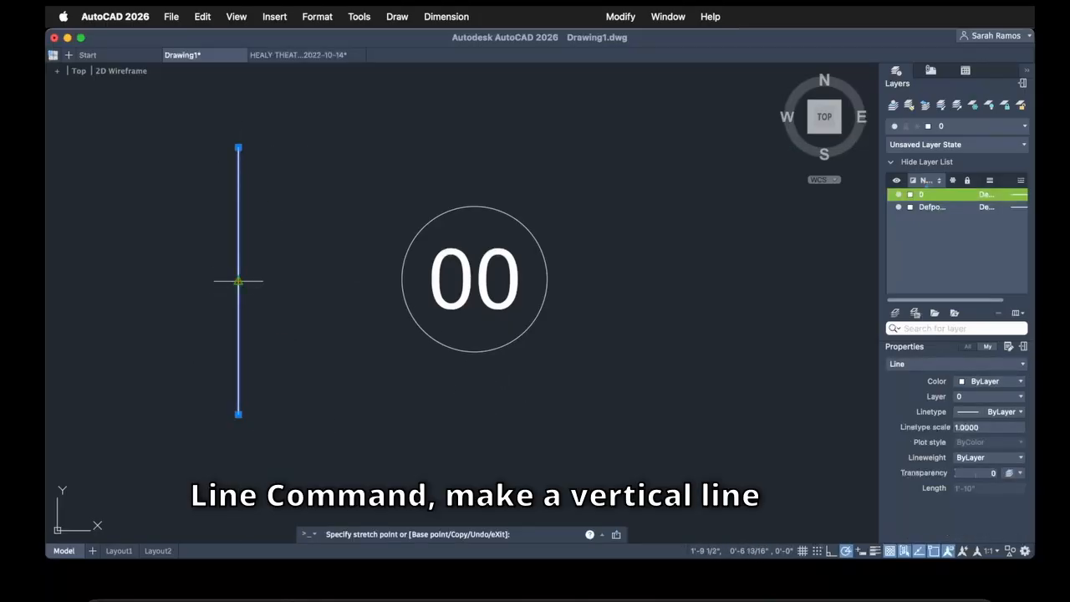
pyautogui.click(401, 279)
pyautogui.press('Escape')
# - Set the OSMODE object snap variable to 255
pyautogui.write('osmode')
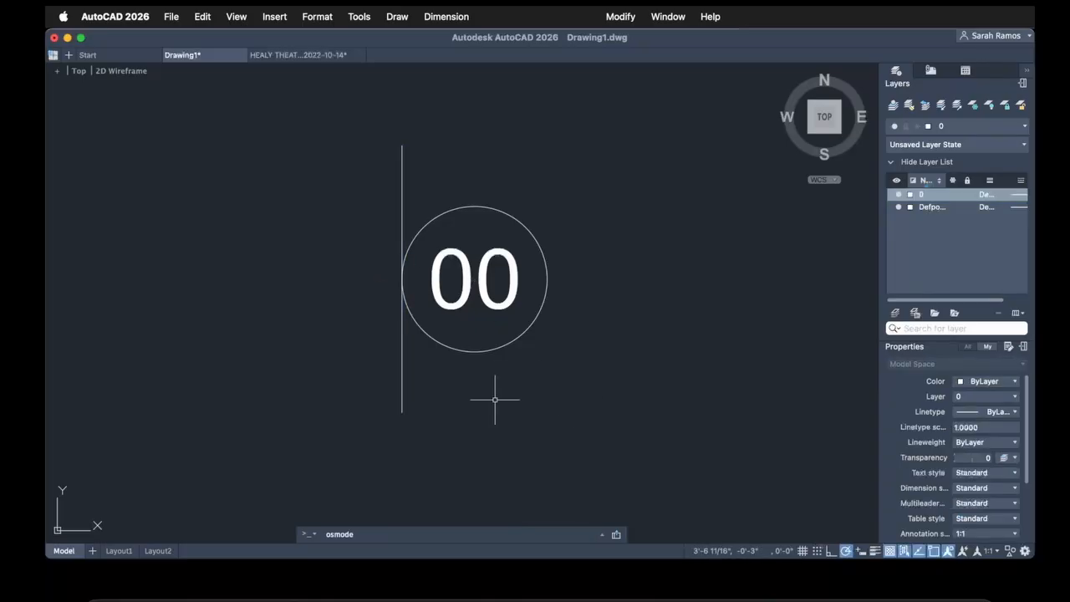
pyautogui.press('Return')
pyautogui.write('255')
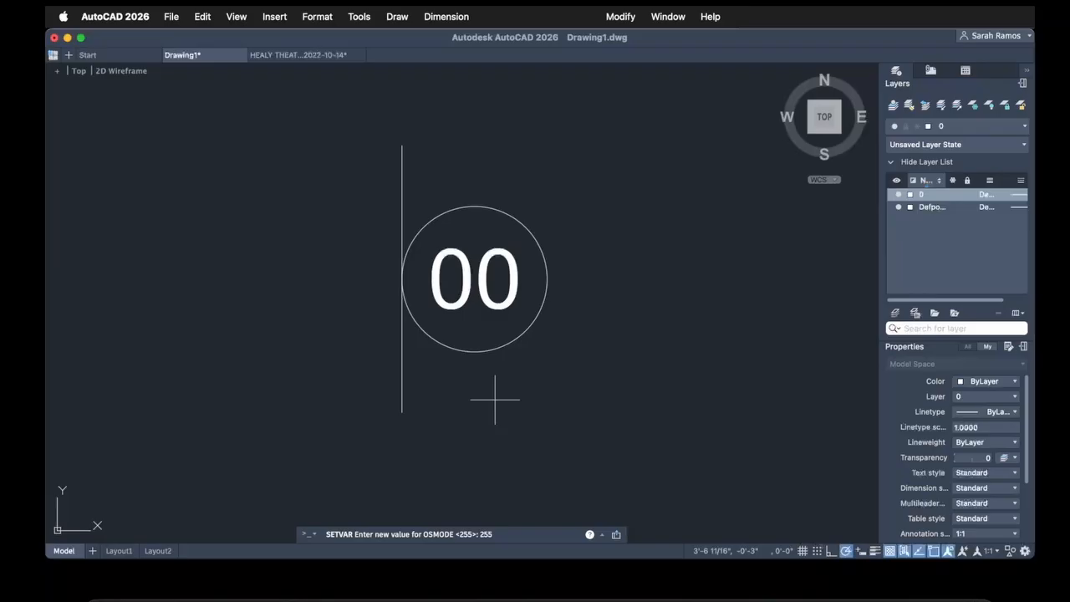
pyautogui.press('Return')
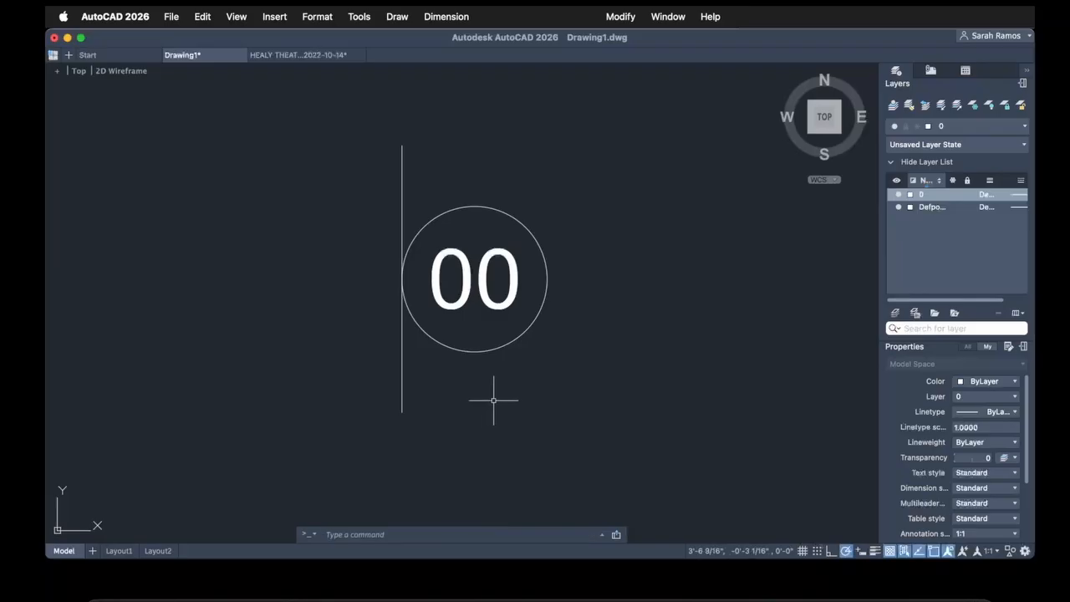
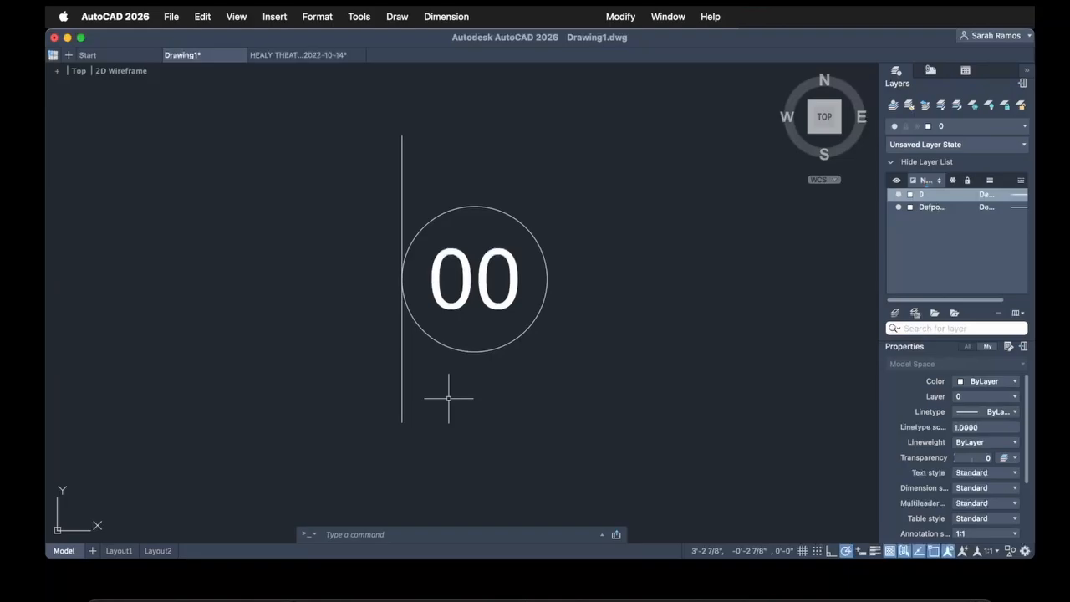
# - Draw a horizontal reference line from the circle's top quadrant leftward past the vertical line
pyautogui.write('l')
pyautogui.press('Return')
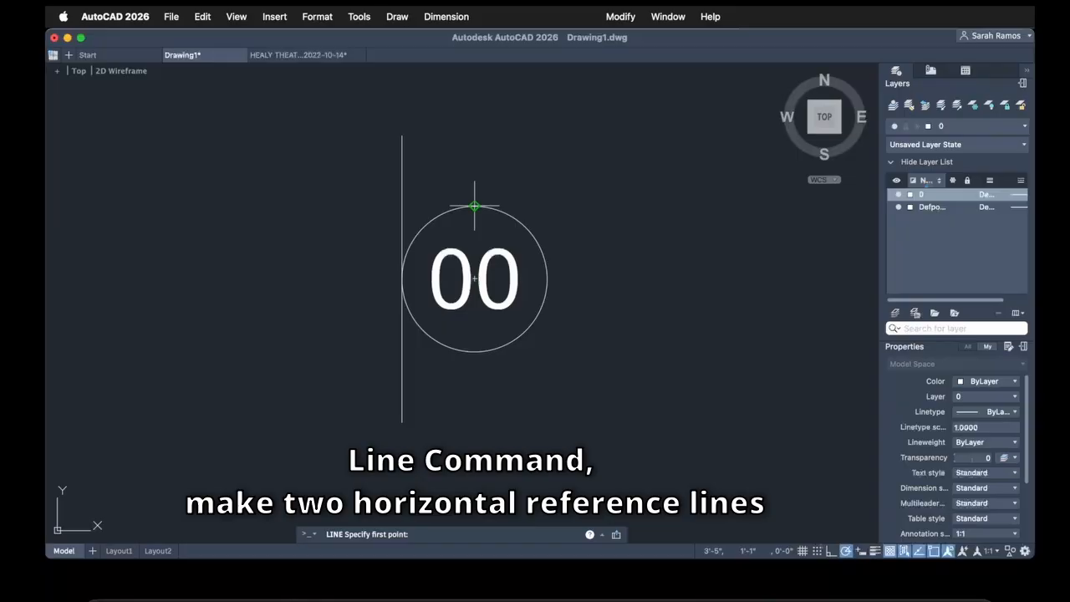
pyautogui.click(474, 205)
pyautogui.click(276, 205)
pyautogui.press('Return')
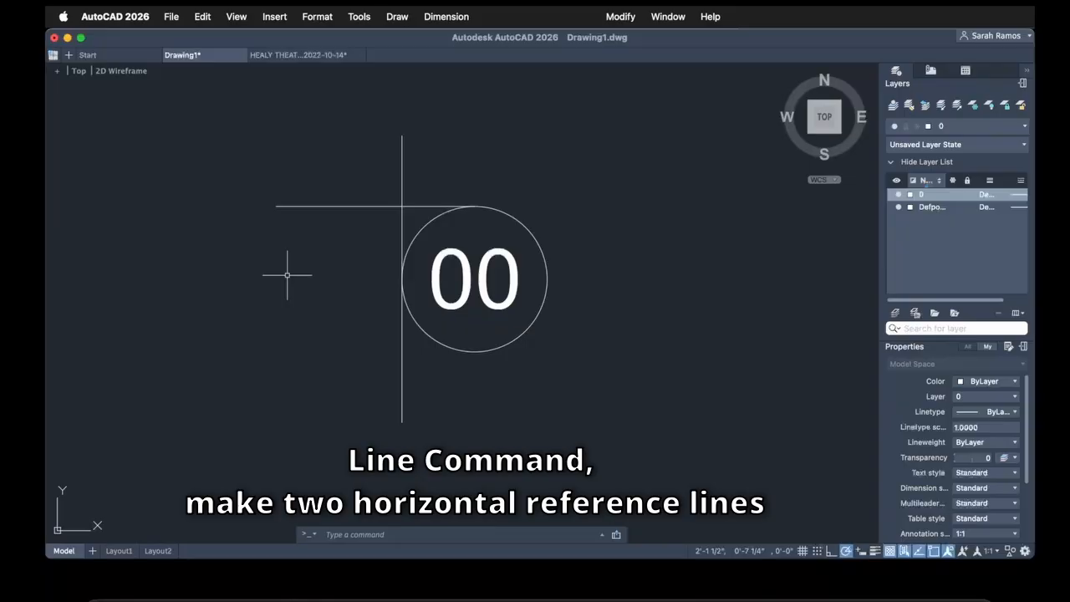
# - Draw a horizontal reference line about 1'-4" long from the circle's bottom quadrant leftward past the vertical line
pyautogui.write('l')
pyautogui.press('Return')
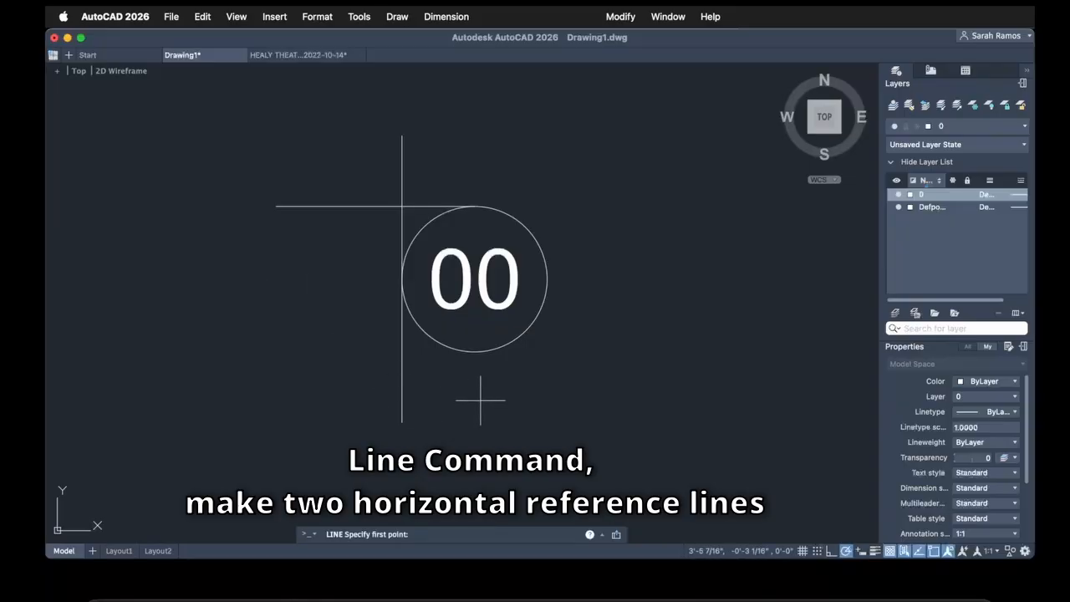
pyautogui.click(474, 351)
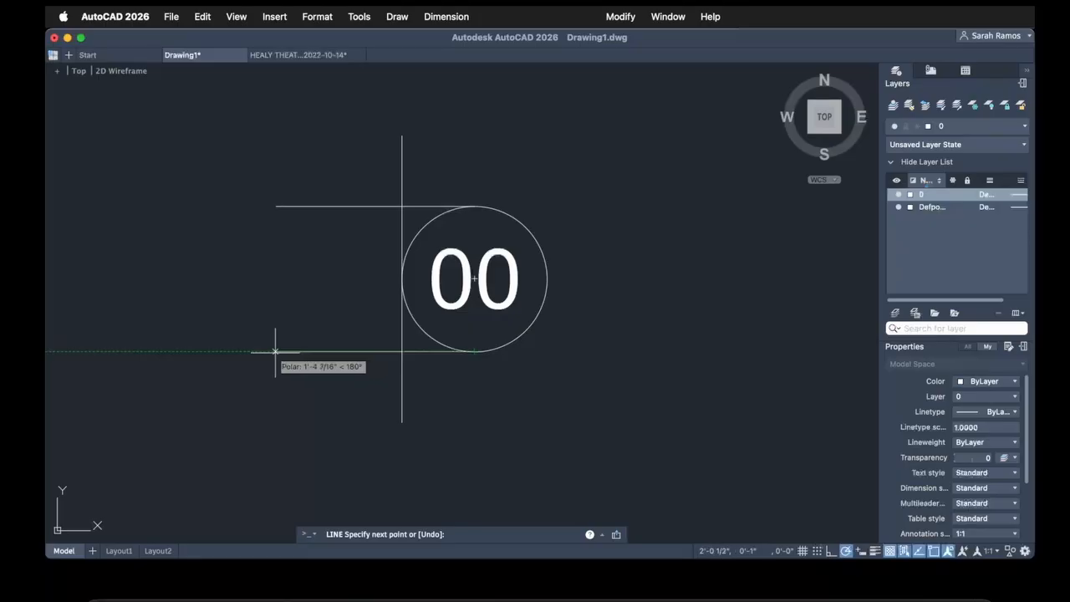
pyautogui.click(276, 351)
pyautogui.press('Return')
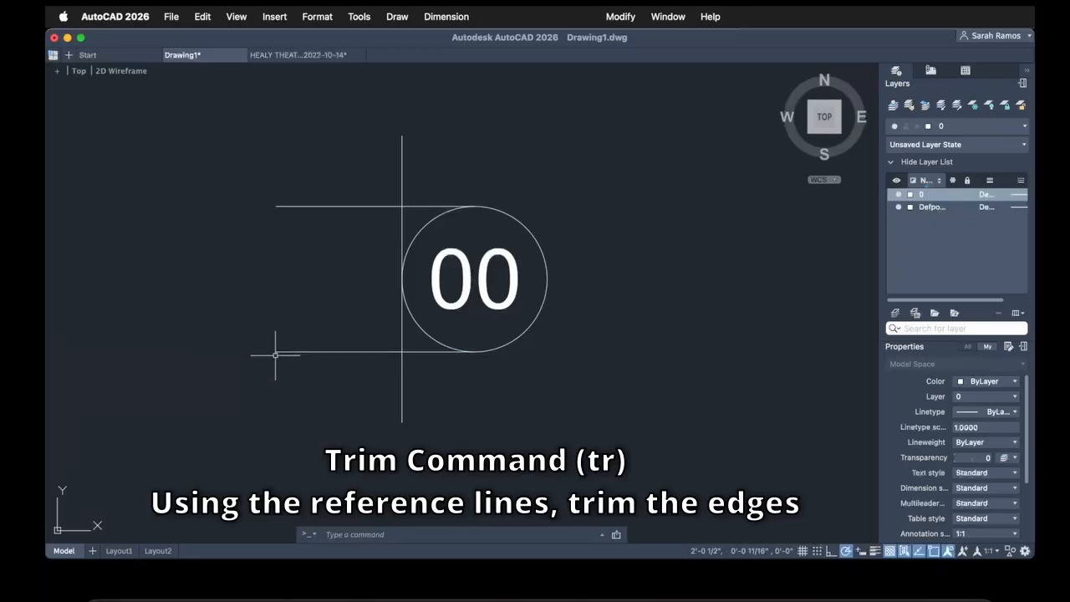
# - Trim both ends of the vertical line that extend beyond the two horizontal reference lines, using those lines as cutting edges
pyautogui.write('tr')
pyautogui.press('Return')
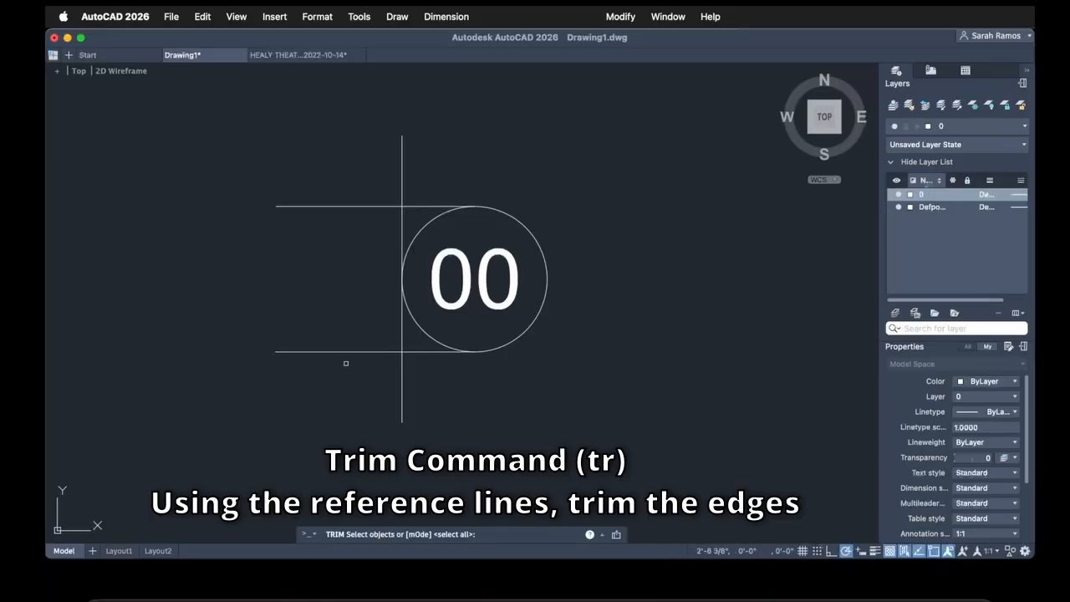
pyautogui.click(345, 363)
pyautogui.click(272, 202)
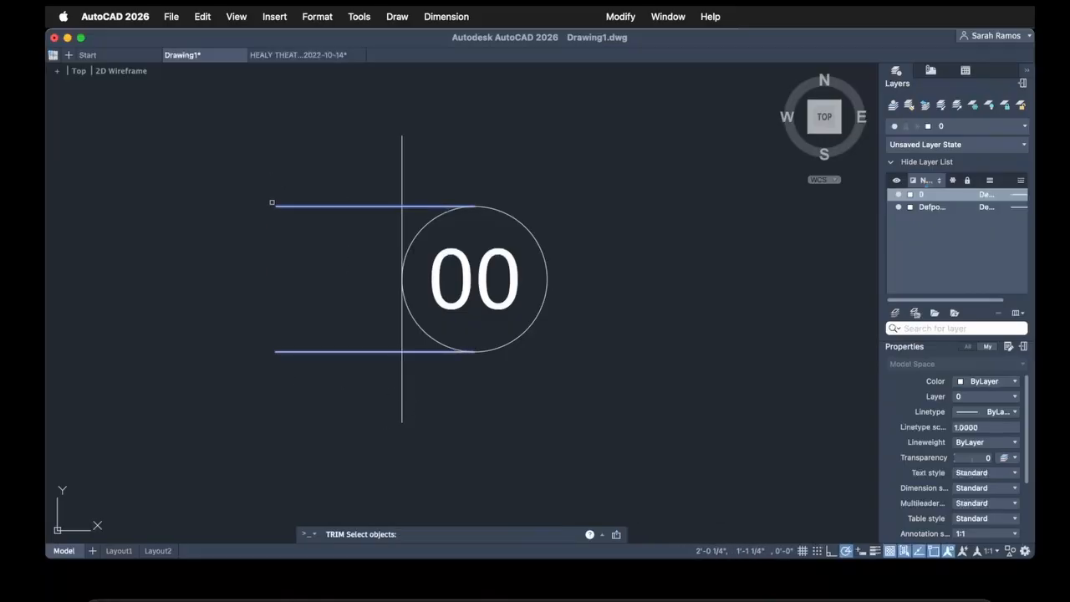
pyautogui.press('Return')
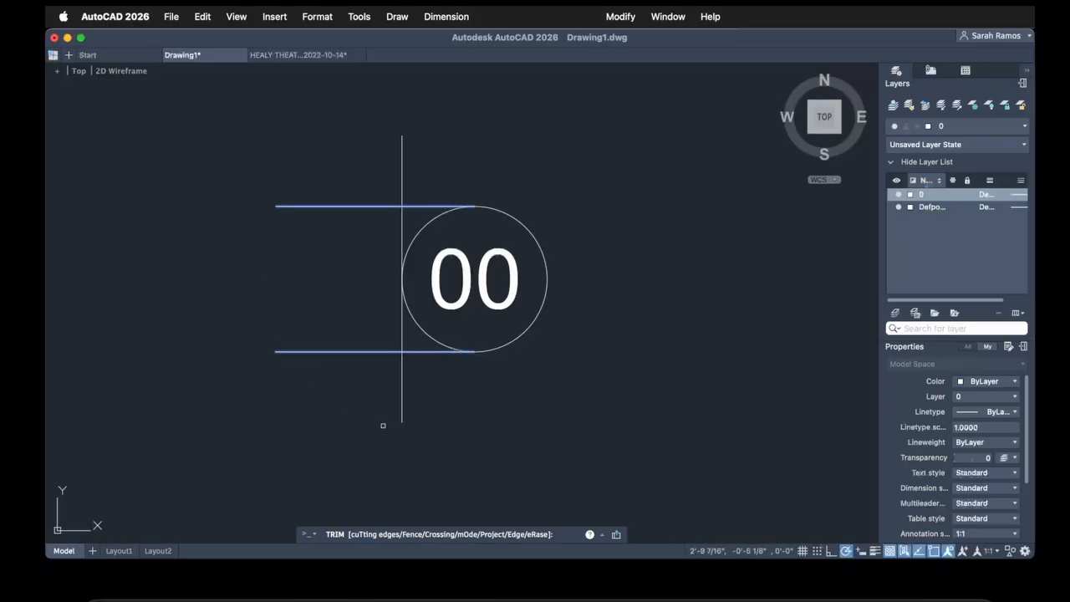
pyautogui.click(402, 151)
pyautogui.click(400, 413)
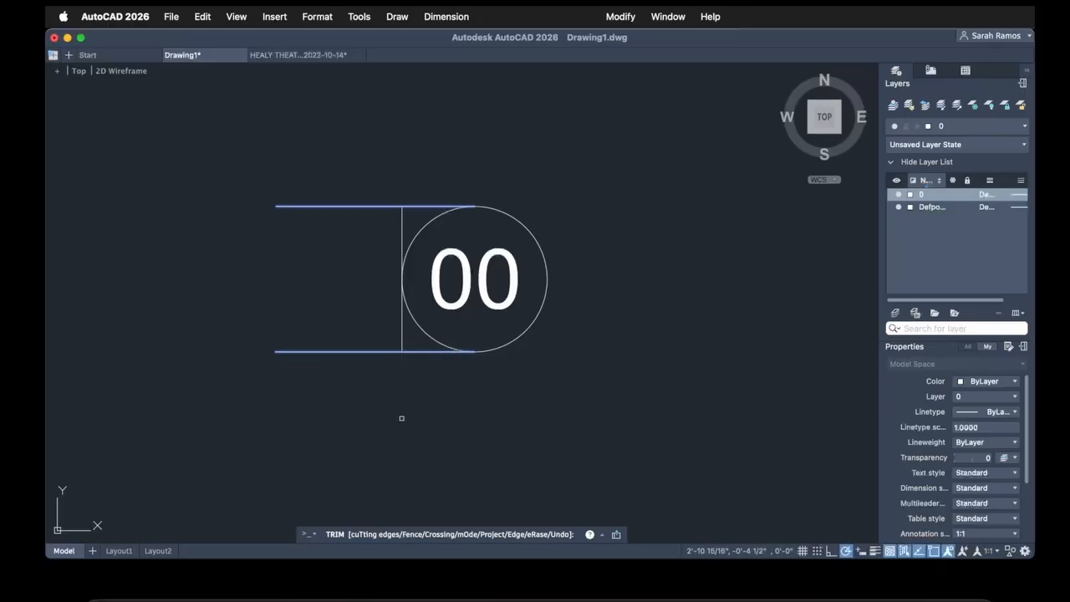
# - Delete the two horizontal reference lines running tangent to the top and bottom of the circle
pyautogui.press('Escape')
pyautogui.click(354, 375)
pyautogui.click(286, 209)
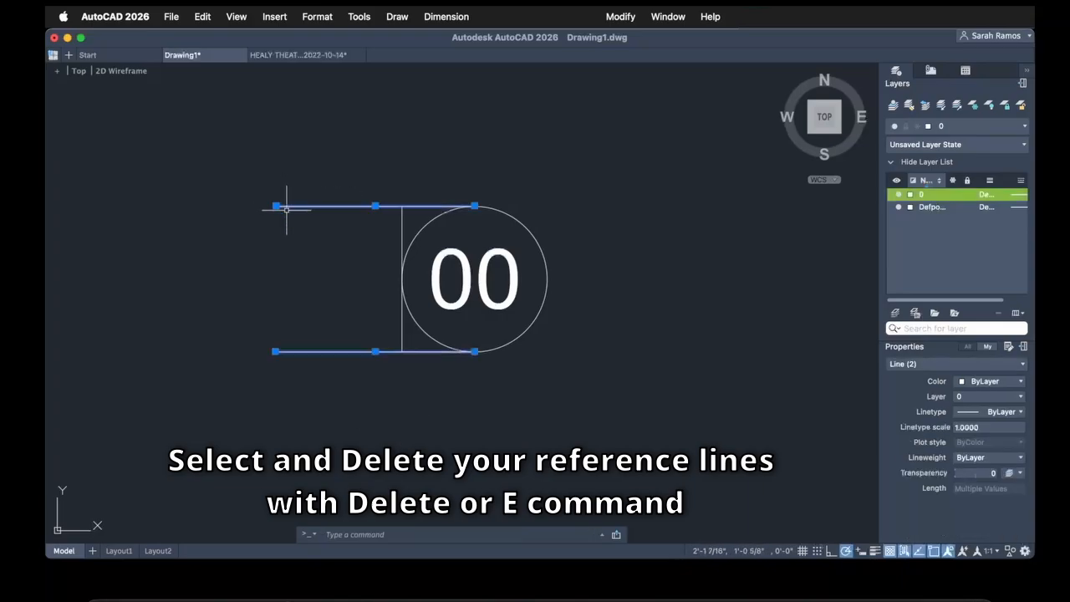
pyautogui.press('Delete')
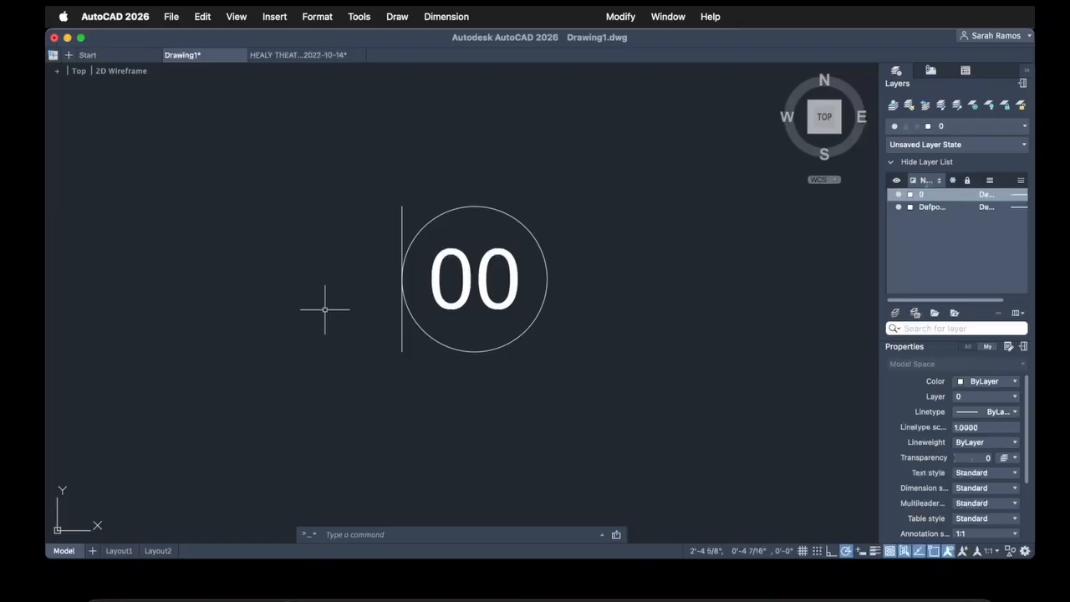
# - Copy the 00 text to the left of the circle and change the copy's text to Make/Model
pyautogui.click(436, 294)
pyautogui.click(406, 304)
pyautogui.moveTo(382, 327); pyautogui.dragTo(475, 343, button='middle')
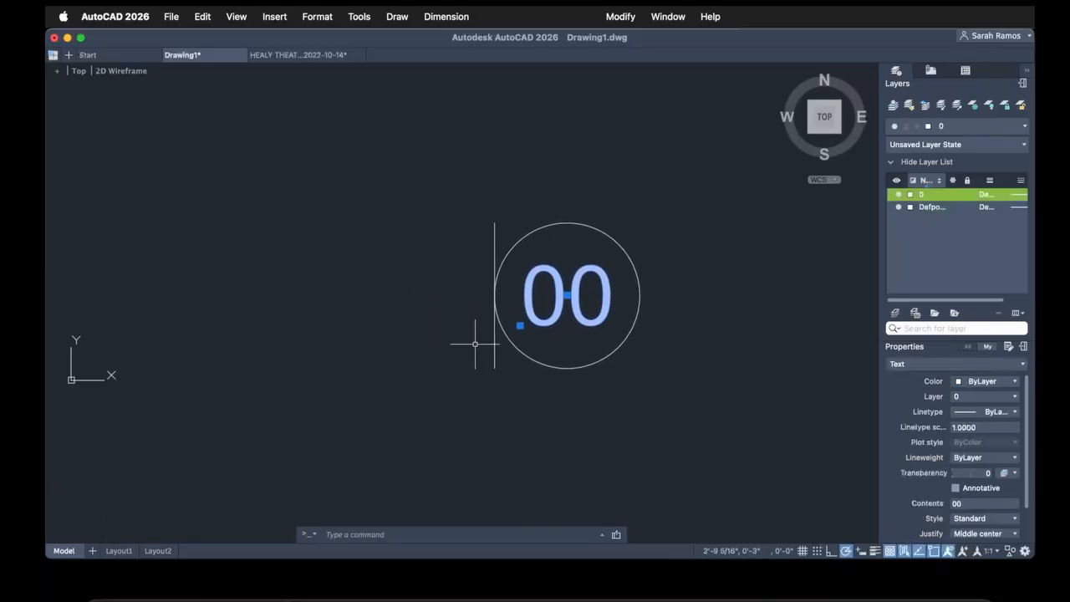
pyautogui.press('super+c')
pyautogui.press('super+v')
pyautogui.click(249, 343)
pyautogui.doubleClick(311, 327)
pyautogui.write('Ma')
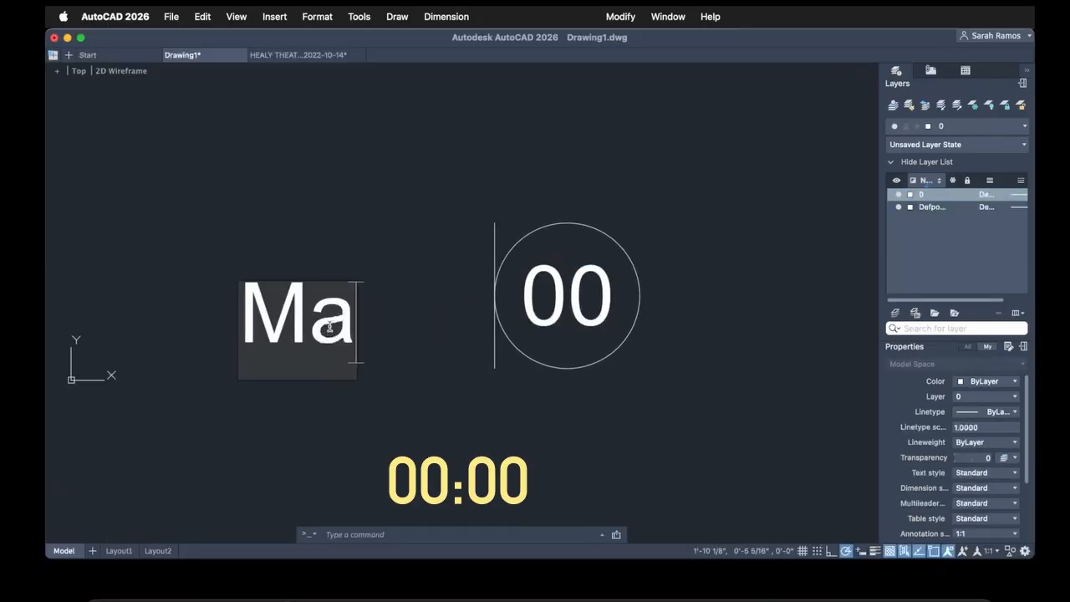
pyautogui.write('ke/Model')
pyautogui.press('Return')
# - Justify the Make/Model text Middle right and place its justification point at the midpoint of the vertical line
pyautogui.click(330, 326)
pyautogui.scroll(-1, 975, 518)
pyautogui.click(990, 516)
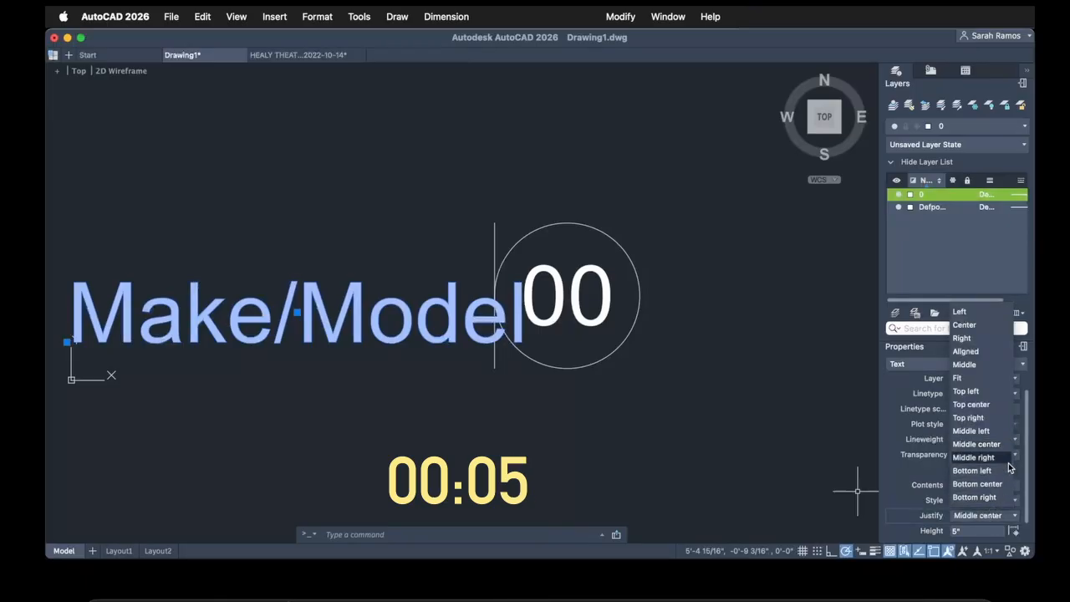
pyautogui.click(1006, 459)
pyautogui.click(296, 312)
pyautogui.click(495, 296)
# - Copy the Make/Model text below itself and change the copy's text to Purpose
pyautogui.moveTo(414, 423); pyautogui.dragTo(603, 428, button='middle')
pyautogui.press('super+c')
pyautogui.press('super+v')
pyautogui.click(208, 463)
pyautogui.doubleClick(342, 436)
pyautogui.write('Purpose')
pyautogui.press('Return')
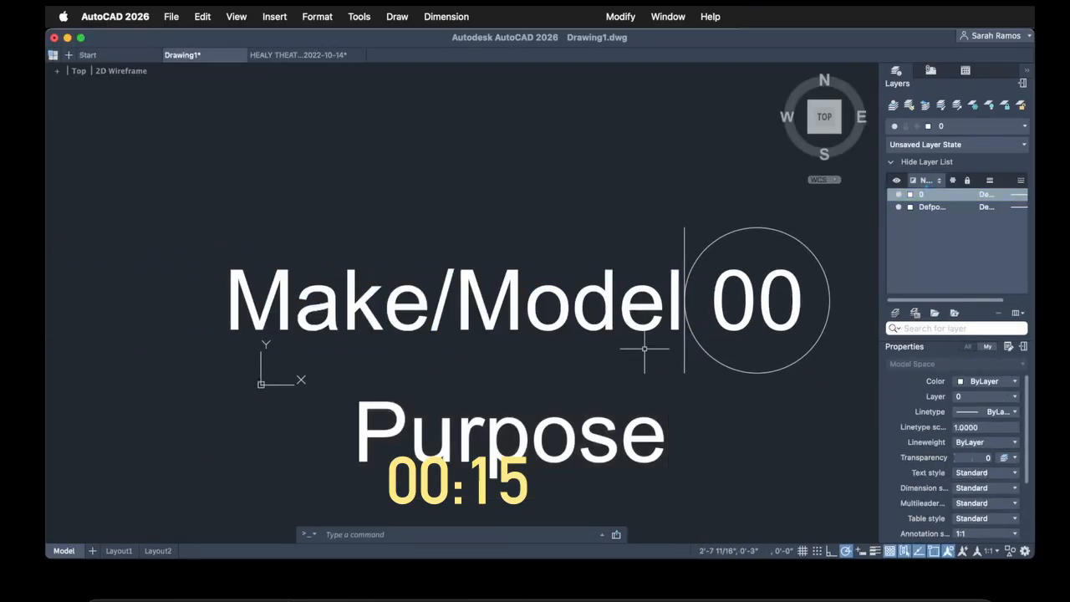
# - Snap the Purpose text to the vertical line's midpoint and move it straight down about 3 11/16"
pyautogui.click(659, 446)
pyautogui.click(668, 432)
pyautogui.click(685, 301)
pyautogui.write('m')
pyautogui.press('Return')
pyautogui.click(776, 420)
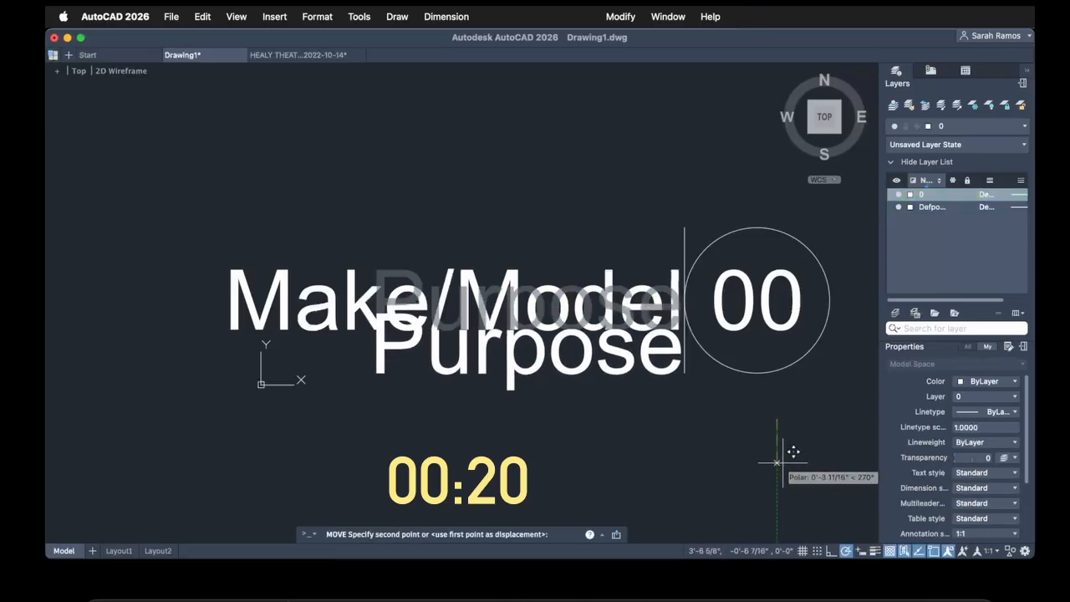
pyautogui.click(776, 462)
# - Move the Make/Model text straight up above the Purpose text, ending with a further upward nudge of about 3/8"
pyautogui.click(578, 294)
pyautogui.press('Return')
pyautogui.click(581, 476)
pyautogui.click(581, 453)
pyautogui.click(599, 284)
pyautogui.press('Return')
pyautogui.click(596, 459)
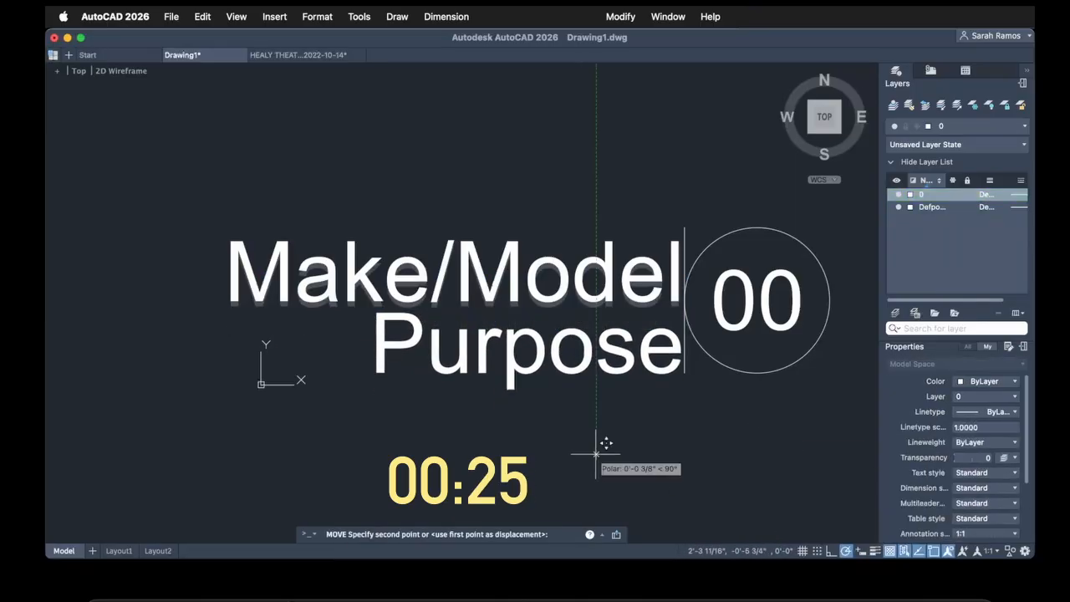
pyautogui.click(597, 454)
# - Move both text lines slightly left to leave a gap before the vertical line
pyautogui.scroll(-3, 744, 449)
pyautogui.moveTo(744, 448); pyautogui.dragTo(571, 366, button='middle')
pyautogui.moveTo(501, 355); pyautogui.dragTo(402, 265)
pyautogui.press('Return')
pyautogui.click(726, 407)
pyautogui.click(710, 407)
# - Copy the whole microphone label and paste the duplicate to the right of the original
pyautogui.press('super+a')
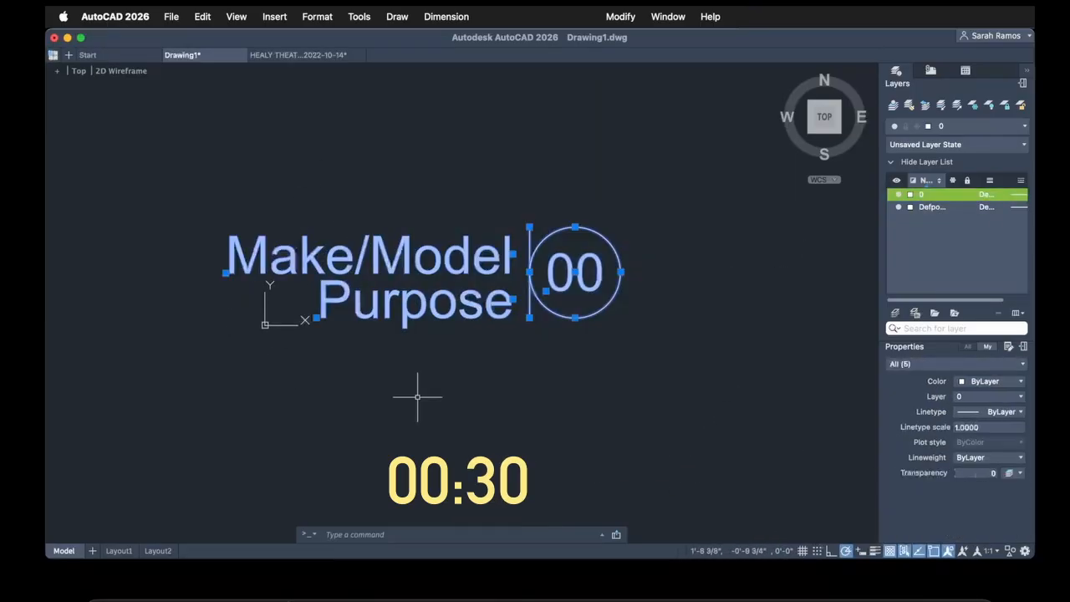
pyautogui.press('super+c')
pyautogui.scroll(-3, 417, 398)
pyautogui.moveTo(417, 397); pyautogui.dragTo(139, 393, button='middle')
pyautogui.press('super+v')
pyautogui.click(486, 355)
# - Change the copied label's two text lines to Shure SM58 and Vocalist 1
pyautogui.doubleClick(551, 318)
pyautogui.write('Shure SM')
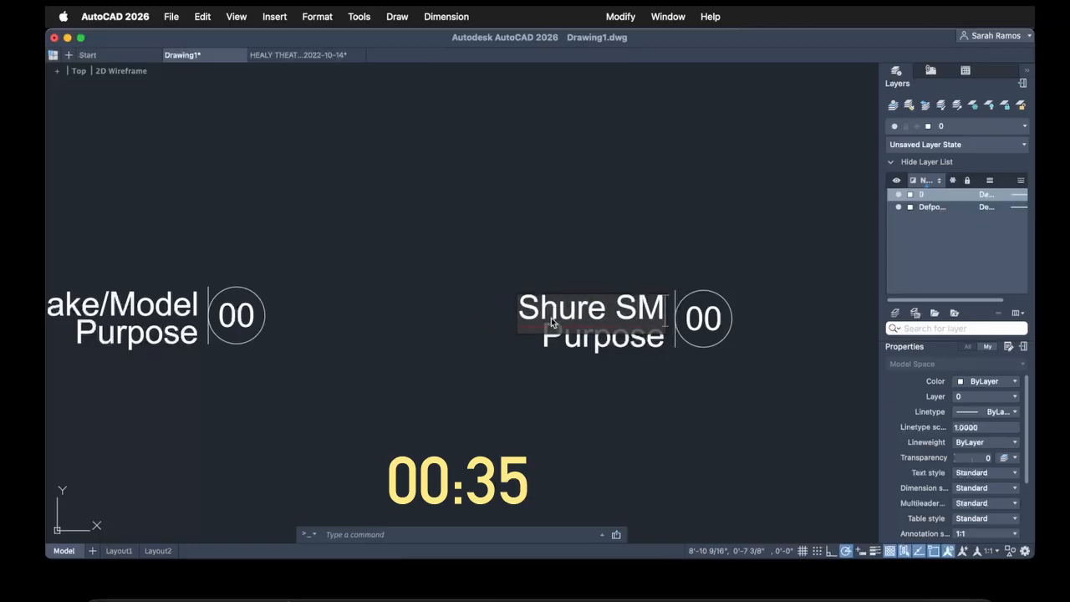
pyautogui.write('58')
pyautogui.press('Return')
pyautogui.doubleClick(580, 346)
pyautogui.write('Vocalist 1')
pyautogui.press('Return')
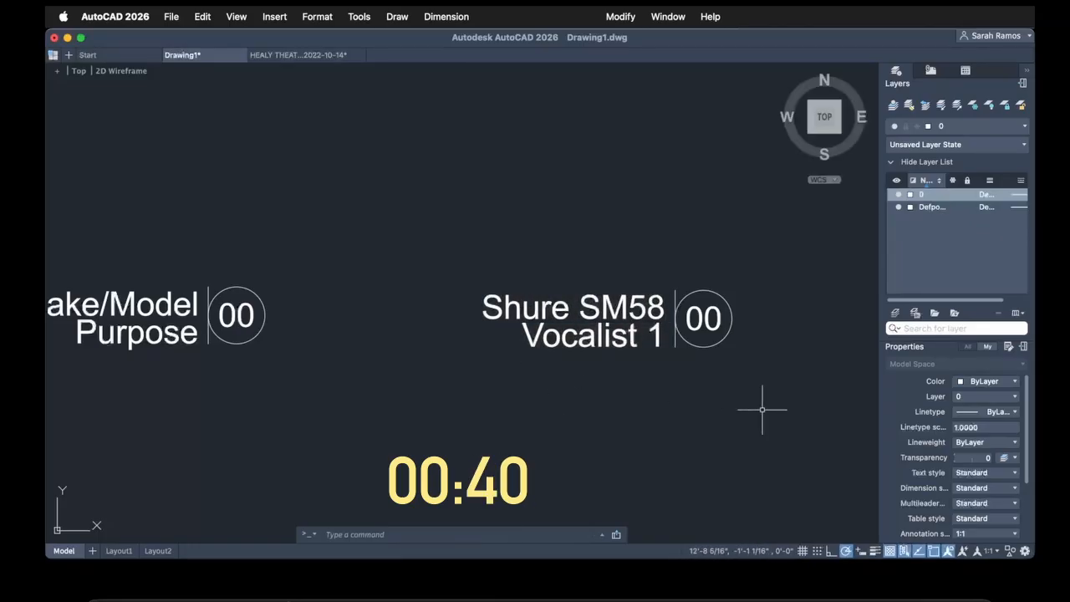
# - Change the number in the Shure SM58 label's circle to 01
pyautogui.doubleClick(696, 324)
pyautogui.moveTo(704, 319); pyautogui.dragTo(744, 411)
pyautogui.write('1')
pyautogui.click(744, 412)
# - Copy the complete Vocalist 1 label and paste the duplicate below it
pyautogui.moveTo(759, 266); pyautogui.dragTo(602, 432)
pyautogui.press('super+c')
pyautogui.moveTo(602, 433); pyautogui.dragTo(590, 303, button='middle')
pyautogui.press('super+v')
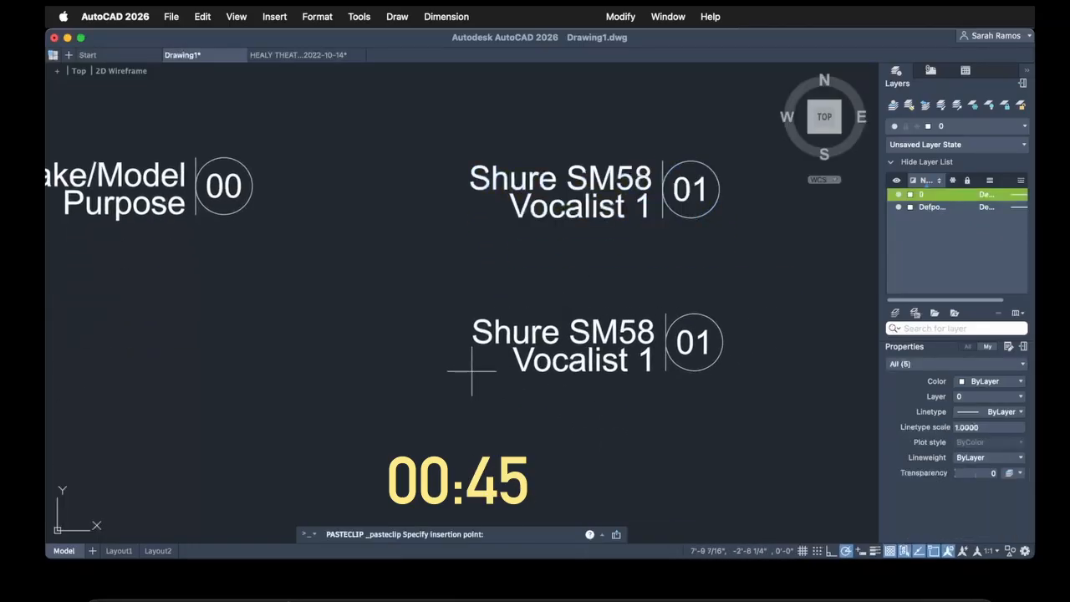
pyautogui.click(473, 370)
# - Edit the second label's text lines to read Shure SM57 and Vocalist 2
pyautogui.doubleClick(626, 336)
pyautogui.write('7')
pyautogui.moveTo(637, 339); pyautogui.dragTo(683, 393)
pyautogui.press('Return')
pyautogui.doubleClick(649, 367)
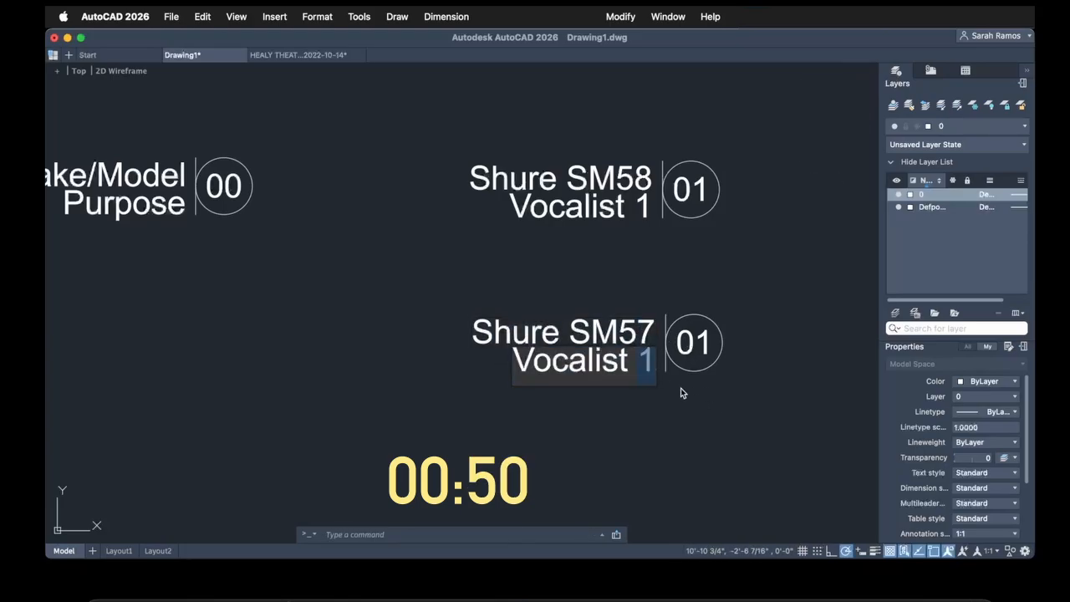
pyautogui.write('2')
# - Copy the Vocalist 2 label and paste a third label below it
pyautogui.moveTo(771, 427); pyautogui.dragTo(475, 260)
pyautogui.press('super+c')
pyautogui.moveTo(474, 260); pyautogui.dragTo(443, 134, button='middle')
pyautogui.press('super+v')
pyautogui.click(428, 414)
# - Change the circle number of the upper Vocalist 2 label to 02
pyautogui.doubleClick(662, 219)
pyautogui.write('02')
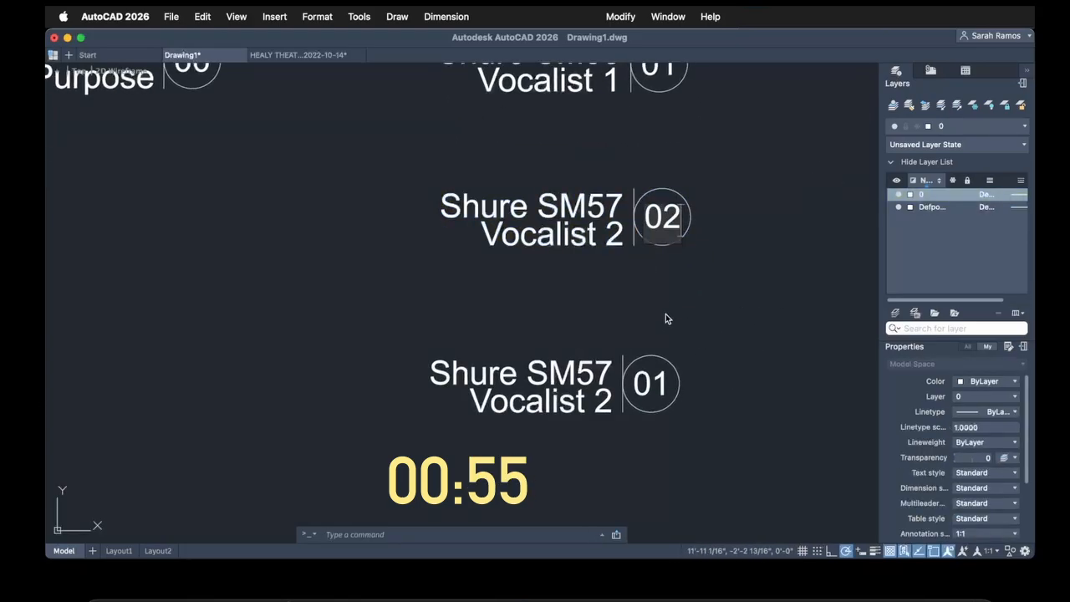
pyautogui.click(666, 317)
# - Change the circle number of the third label to 03
pyautogui.click(674, 383)
pyautogui.doubleClick(668, 383)
pyautogui.click(670, 387)
pyautogui.press('BackSpace')
pyautogui.write('3')
pyautogui.click(616, 339)
# - Change the third label's text lines to Shure SM58-S and Stage Manager VOG
pyautogui.click(601, 376)
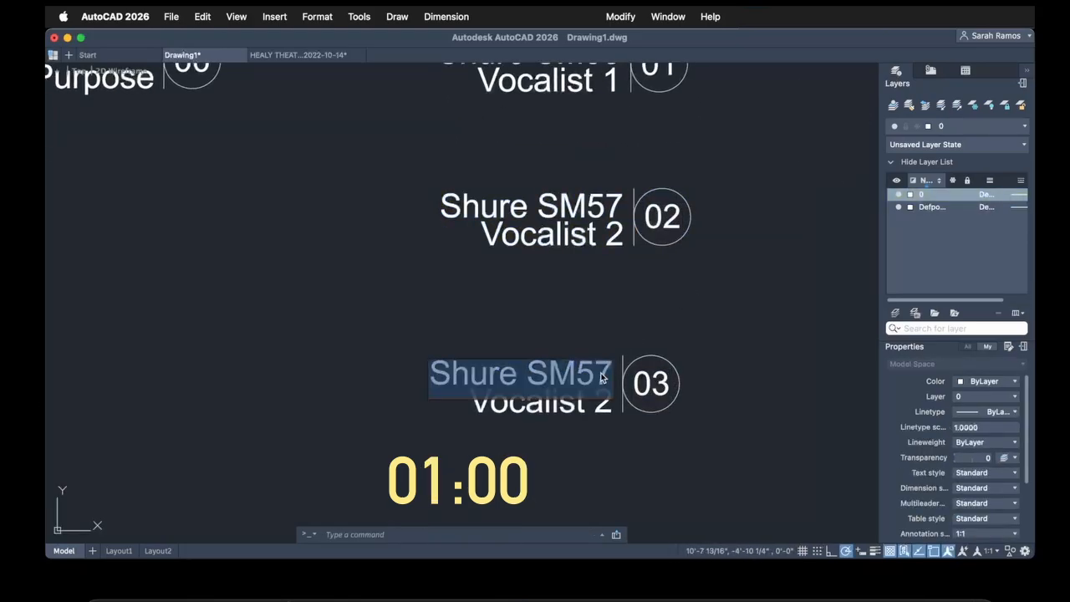
pyautogui.write('Shure SM58-S')
pyautogui.click(586, 332)
pyautogui.click(564, 411)
pyautogui.write('Stage Manage')
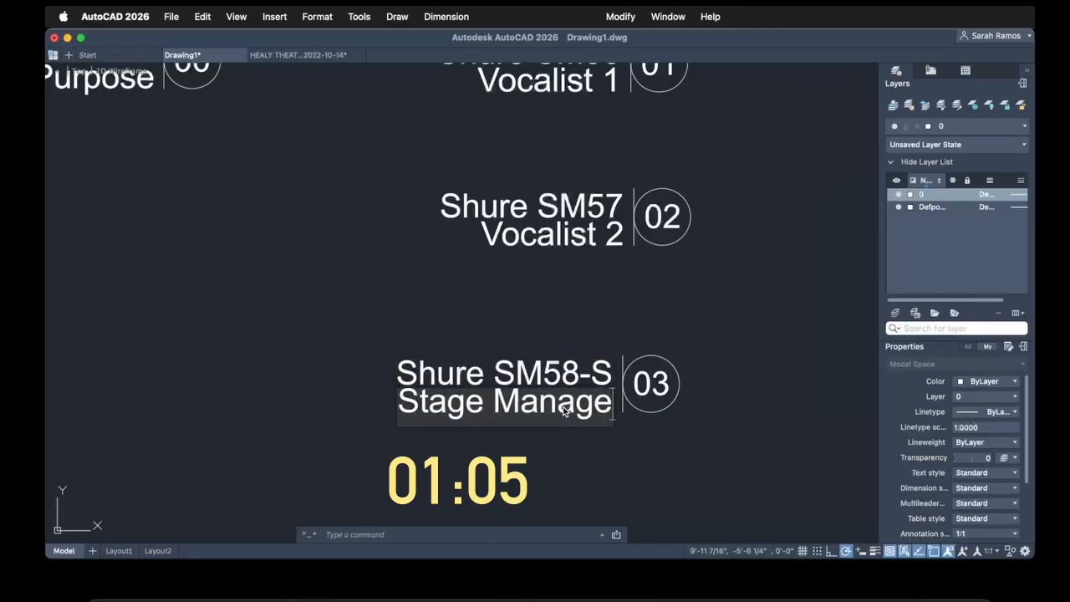
pyautogui.write('r VOG')
pyautogui.click(568, 361)
# - Define a multiline text box about 11 feet wide and 6 feet high in an empty area
pyautogui.scroll(-3, 568, 361)
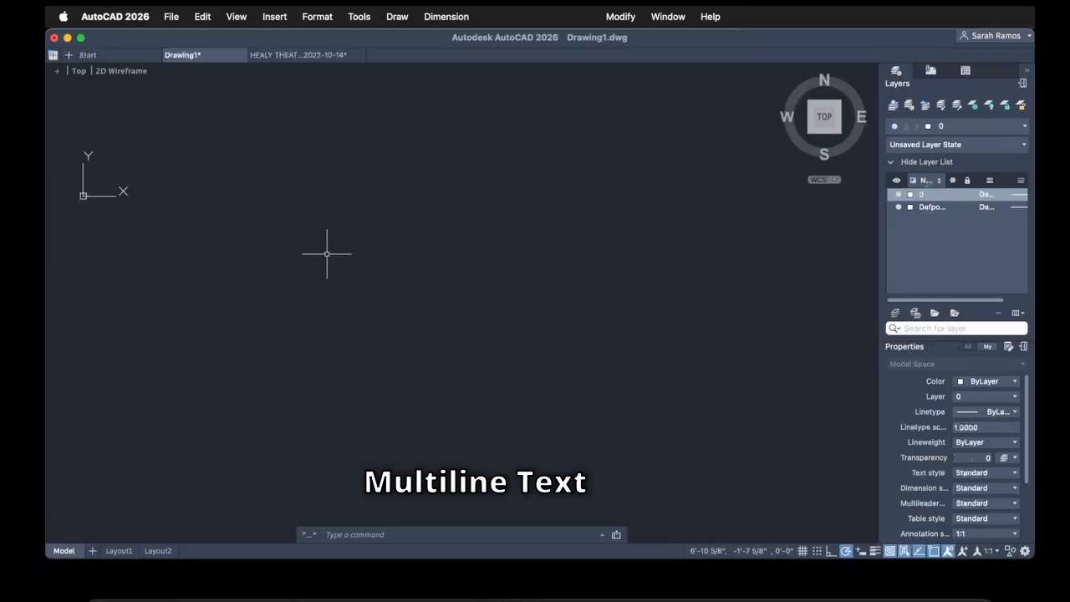
pyautogui.write('mt')
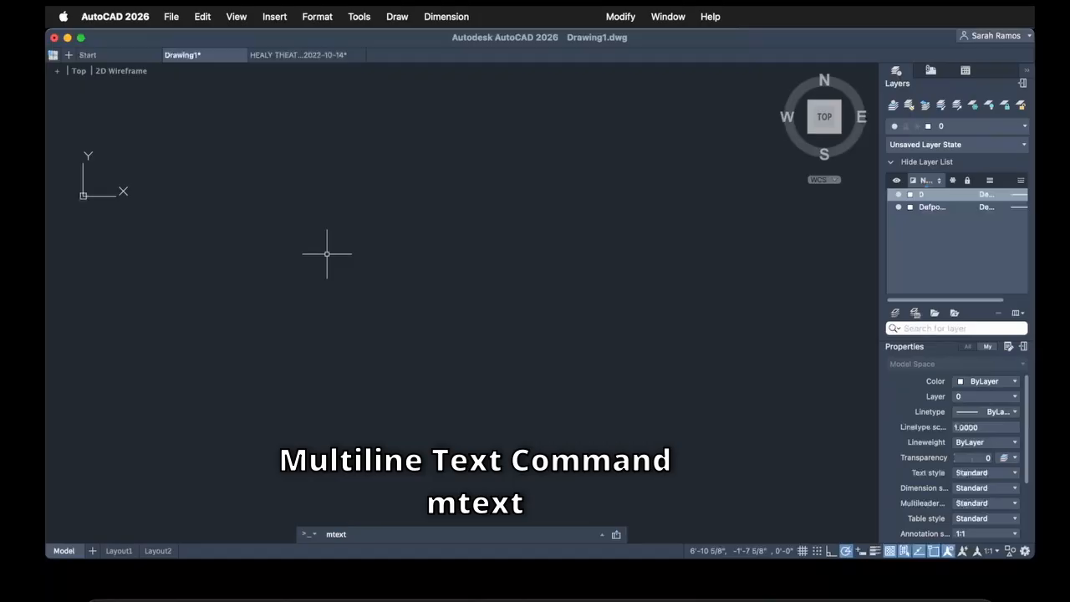
pyautogui.write('ext')
pyautogui.press('Return')
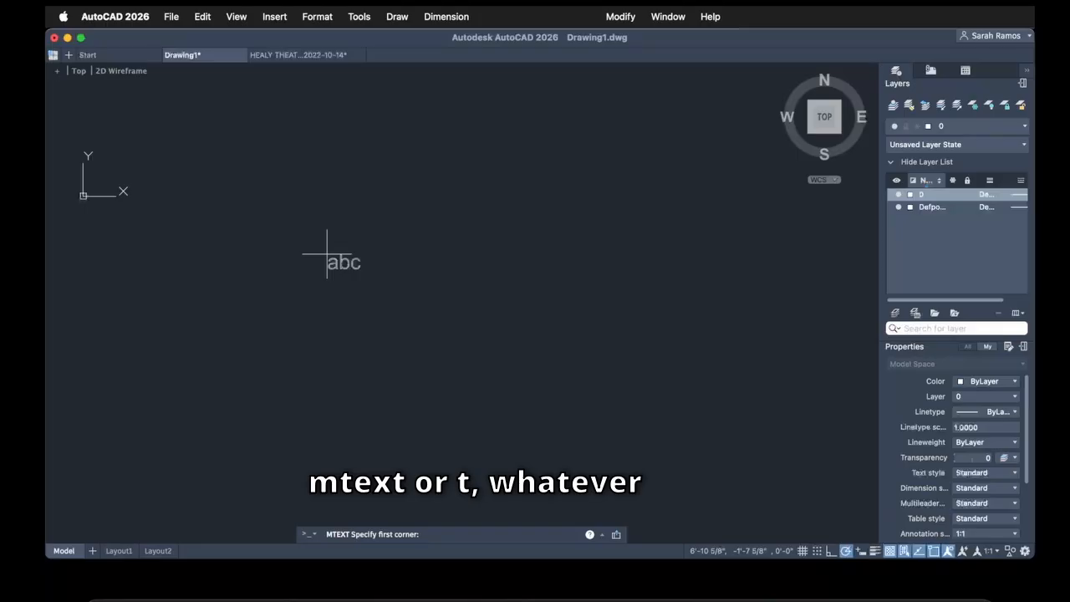
pyautogui.click(327, 254)
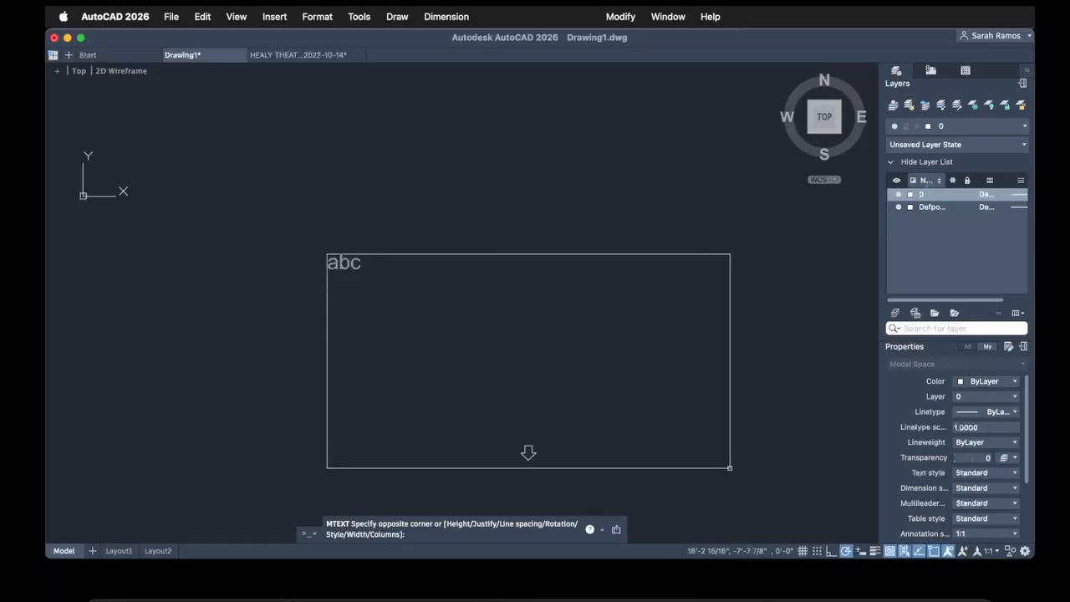
pyautogui.click(730, 468)
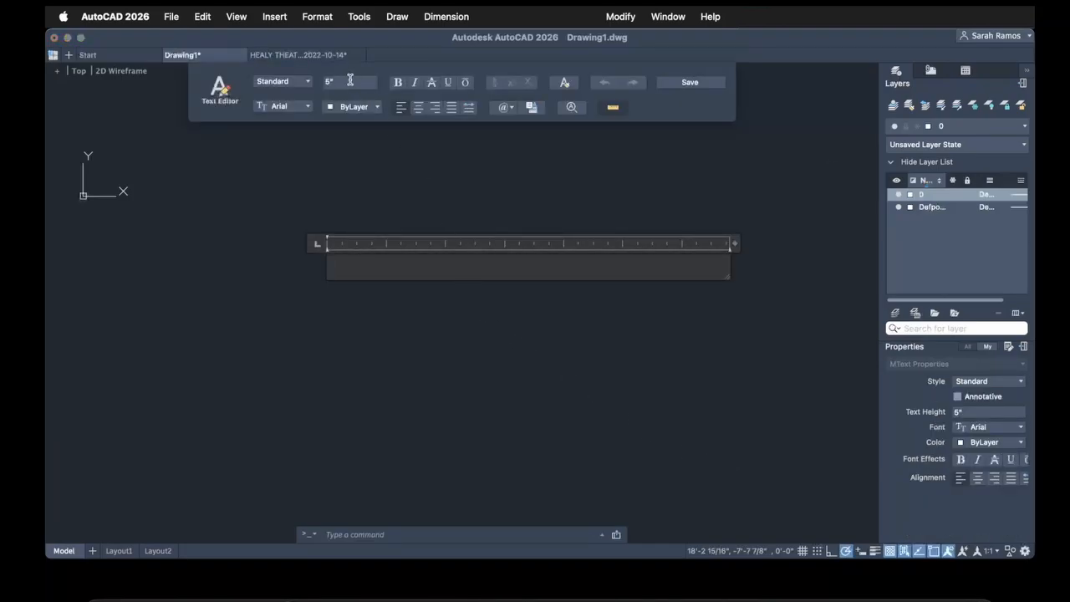
# - Enter Hey Its Text in the multiline text box and finish editing it
pyautogui.write('Hey Its St')
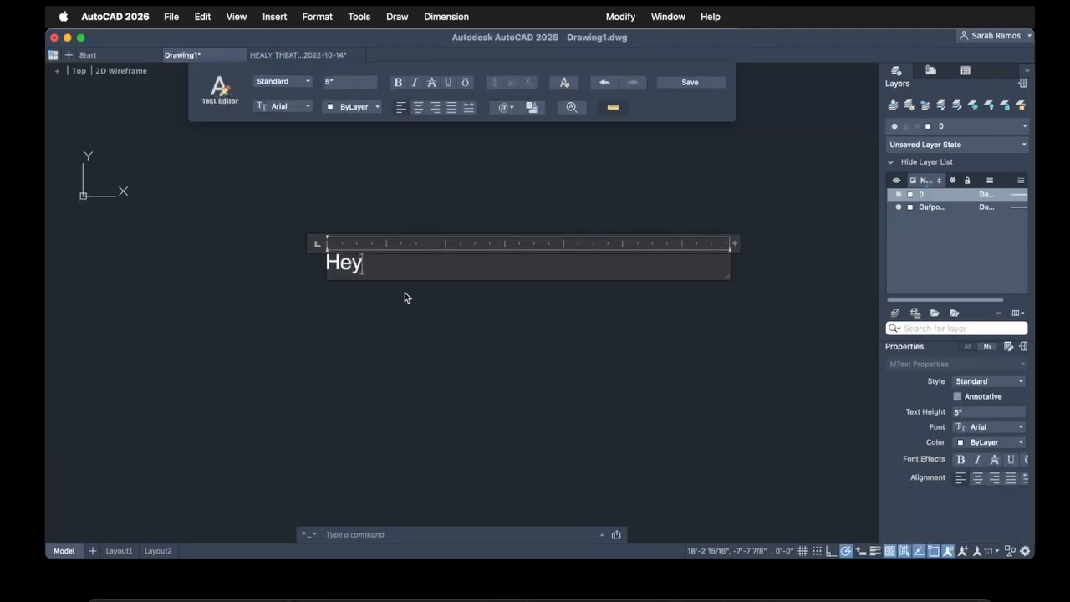
pyautogui.press('BackSpace')
pyautogui.press('BackSpace')
pyautogui.write('Text')
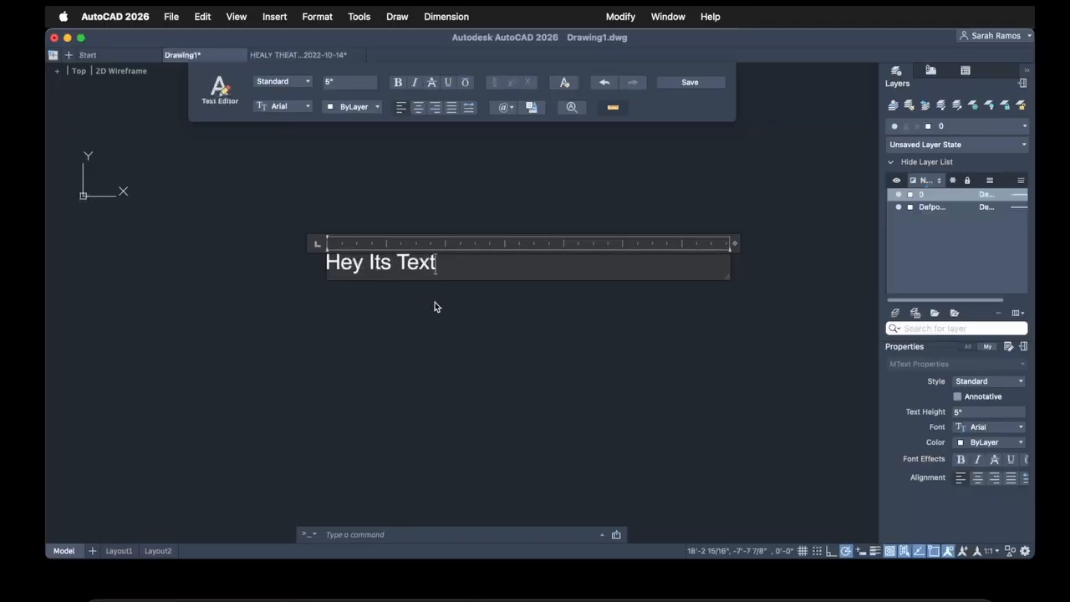
pyautogui.click(441, 311)
# - Create a new text style and name it with the account holder's first name
pyautogui.write('st')
pyautogui.press('space')
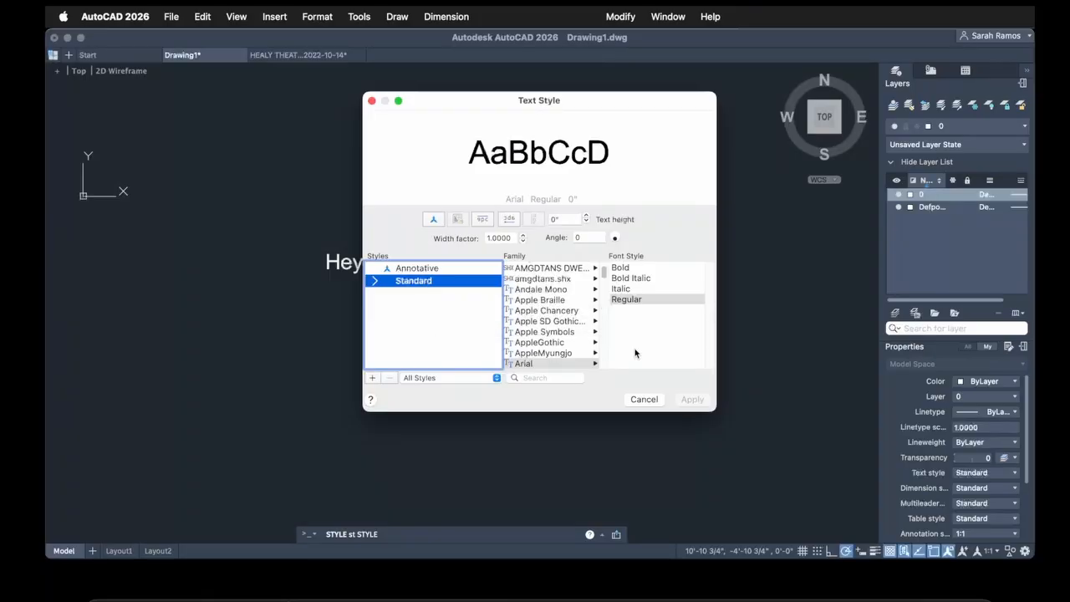
pyautogui.click(566, 364)
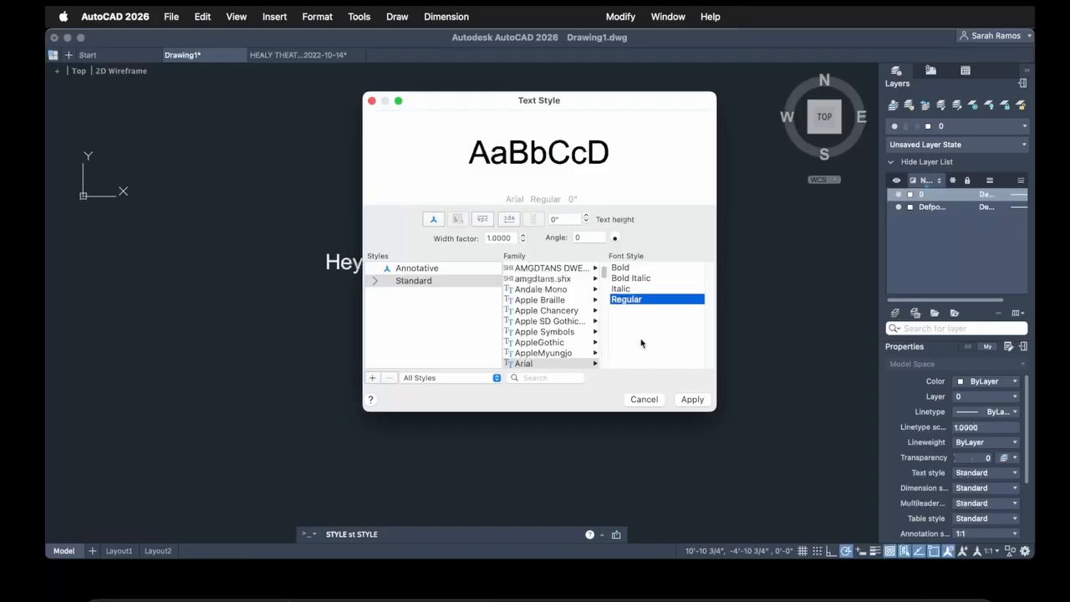
pyautogui.click(428, 282)
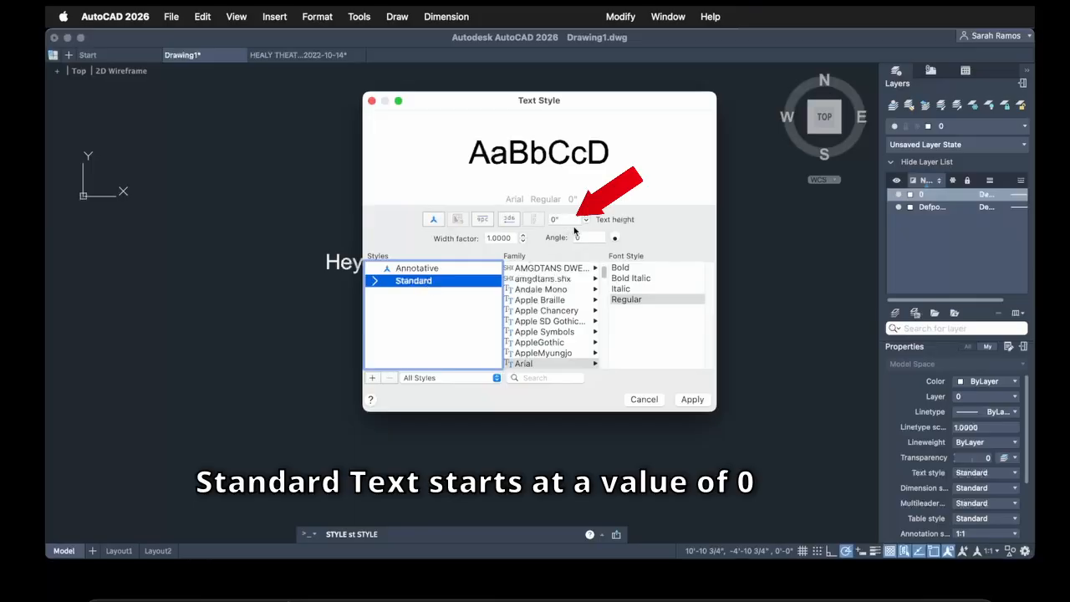
pyautogui.click(373, 378)
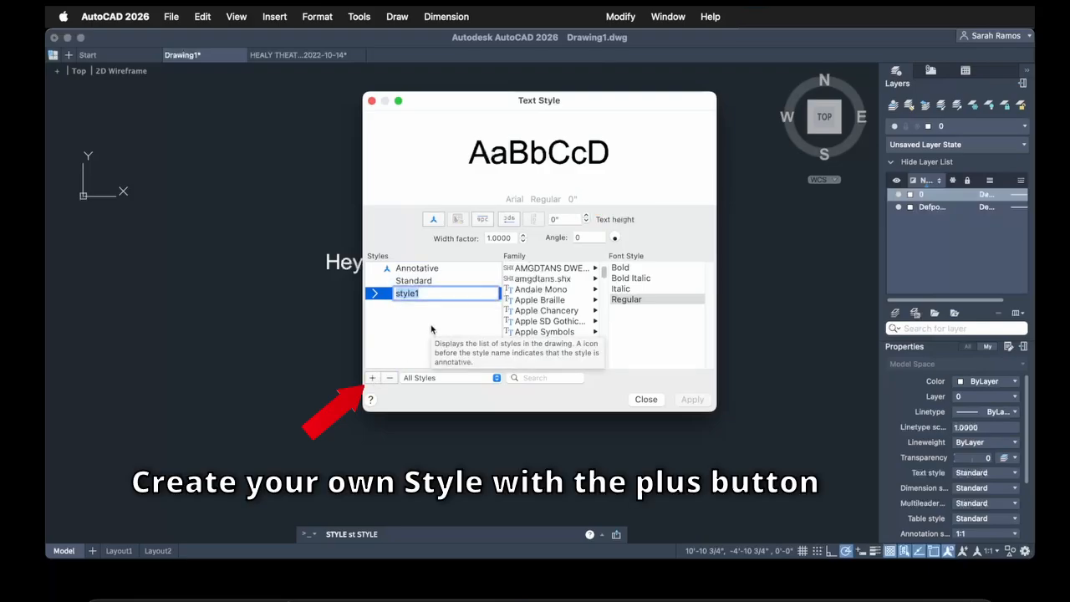
pyautogui.write('Sarah')
pyautogui.press('Return')
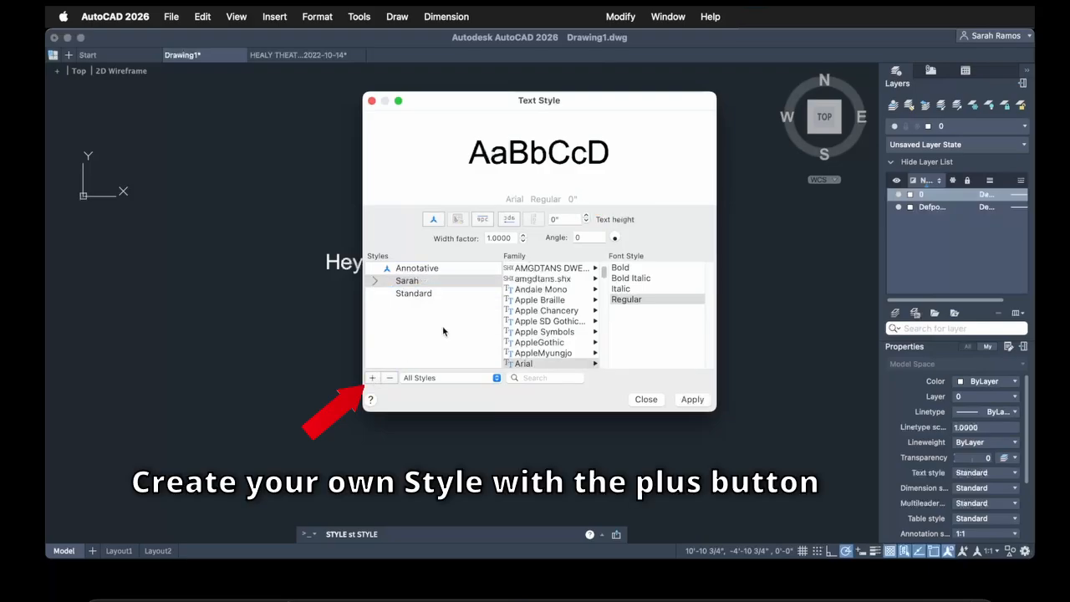
# - Set the new text style's text height to 1"
pyautogui.click(560, 219)
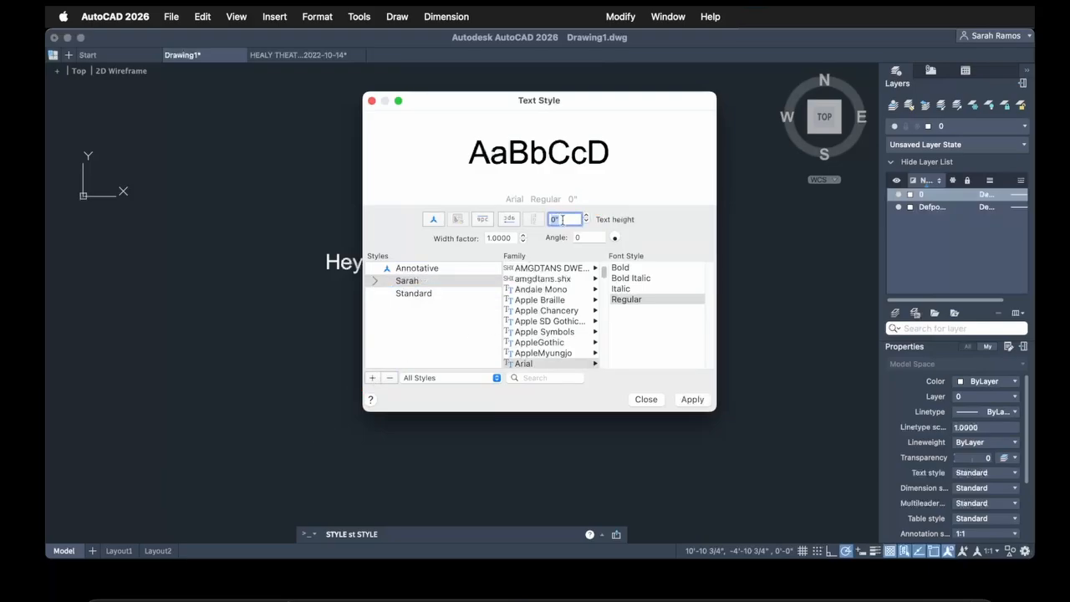
pyautogui.write('1')
pyautogui.press('Return')
# - Set the new text style's font to Comic Sans MS Bold, apply the changes and close the style settings
pyautogui.scroll(-5, 559, 343)
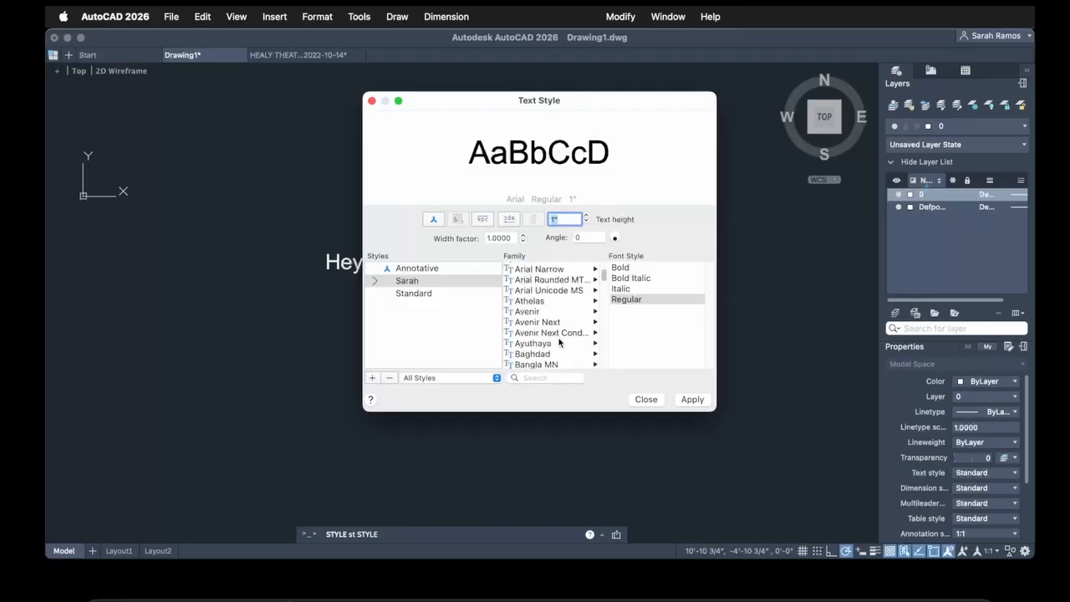
pyautogui.scroll(-10, 558, 341)
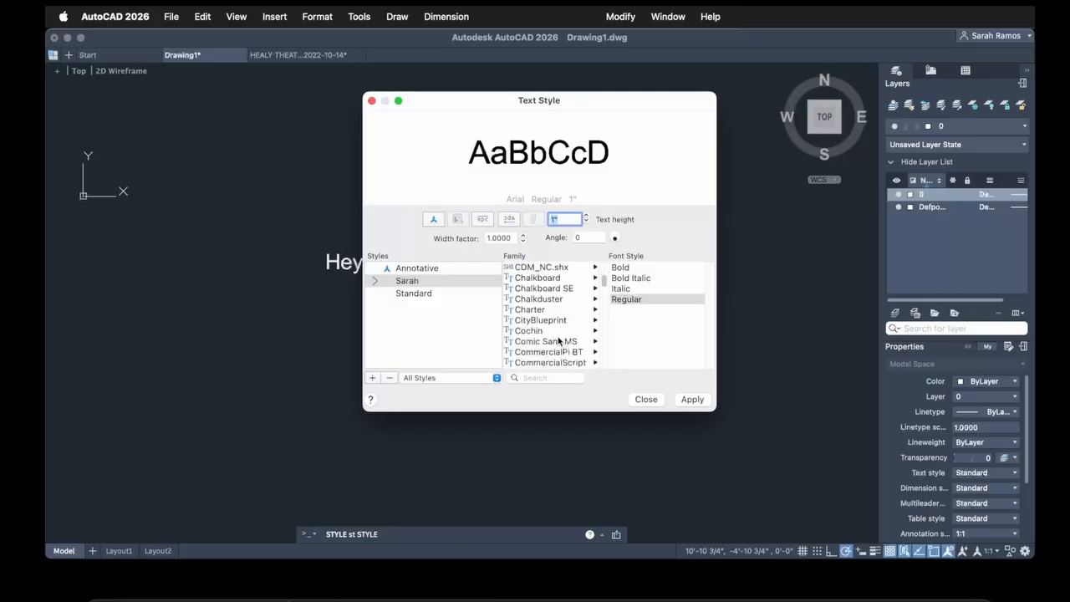
pyautogui.scroll(-3, 559, 340)
pyautogui.scroll(3, 559, 338)
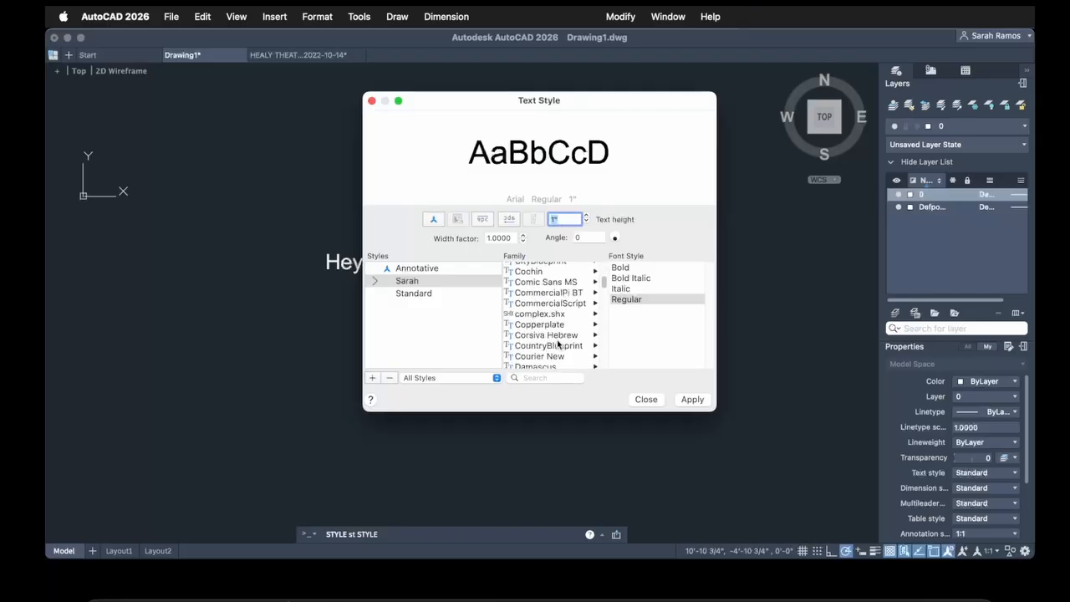
pyautogui.click(620, 267)
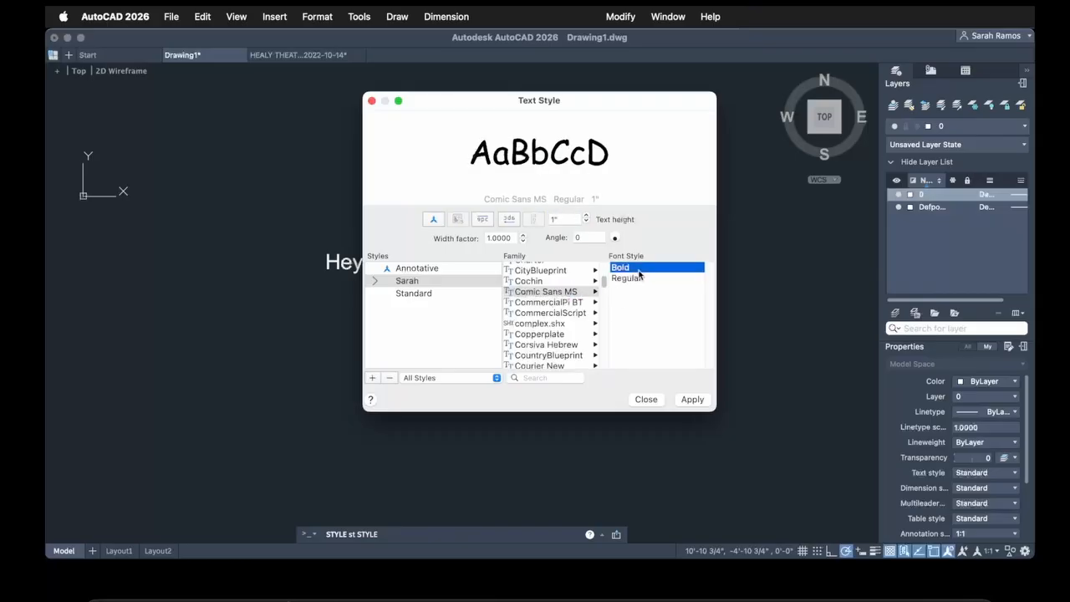
pyautogui.click(693, 400)
pyautogui.click(646, 399)
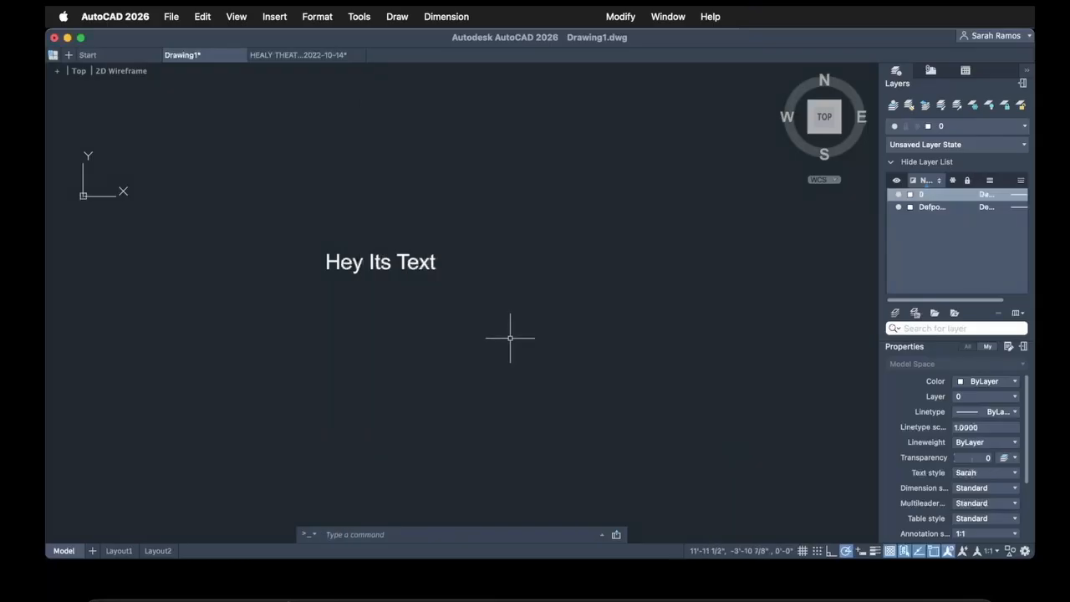
# - Assign the custom text style named after the account holder to the Hey Its Text multiline text
pyautogui.click(496, 323)
pyautogui.click(407, 251)
pyautogui.scroll(-2, 995, 527)
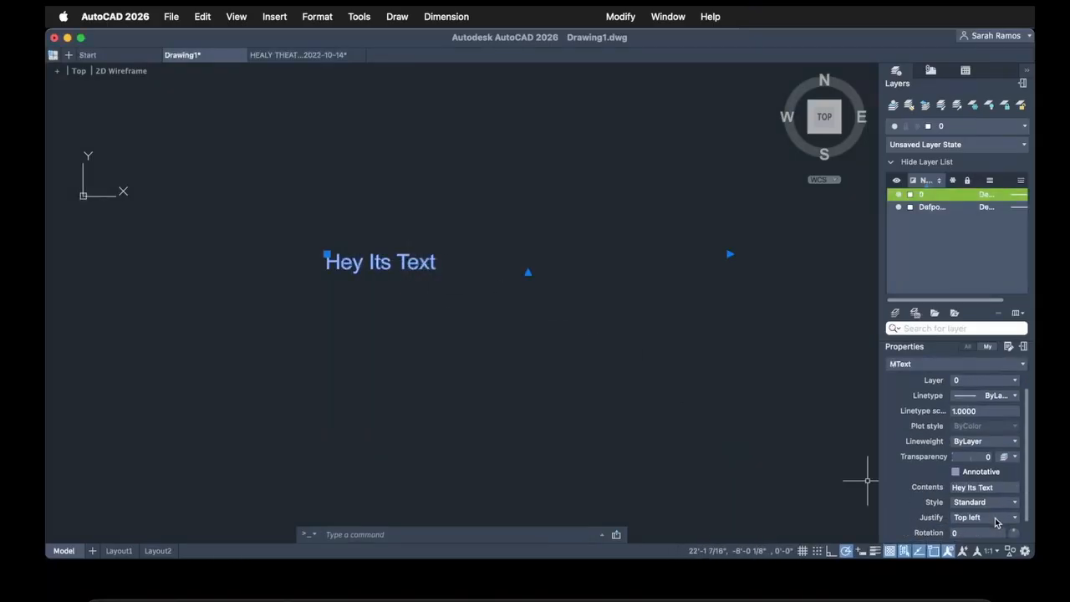
pyautogui.click(1014, 485)
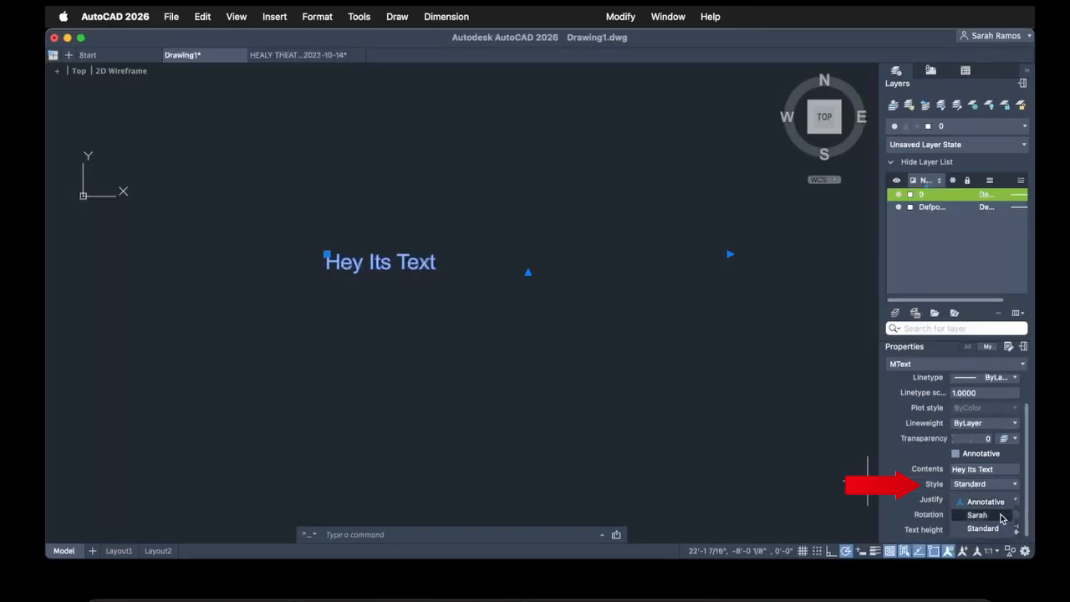
pyautogui.click(1002, 515)
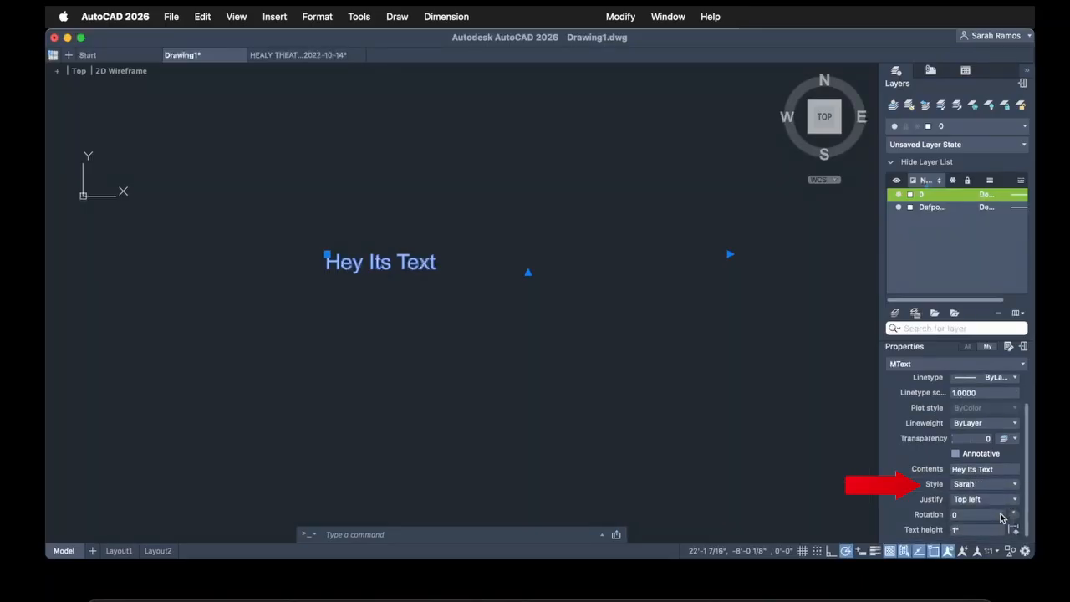
# - Narrow the multiline text box to roughly the width of Hey Its Text and deselect it
pyautogui.click(730, 254)
pyautogui.click(355, 253)
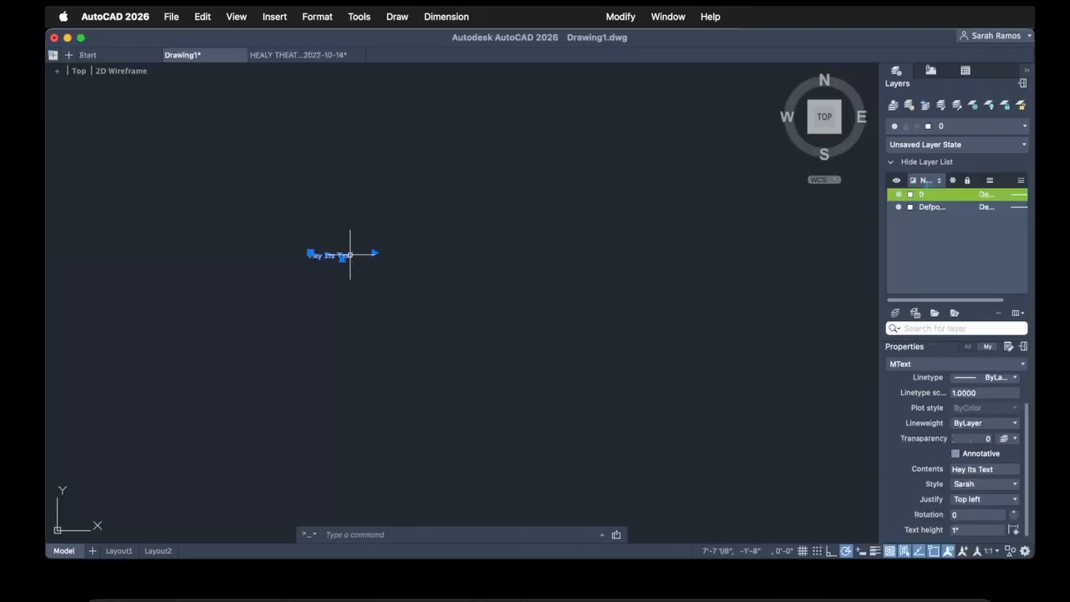
pyautogui.scroll(6, 352, 248)
pyautogui.moveTo(294, 232); pyautogui.dragTo(402, 329, button='middle')
pyautogui.press('Escape')
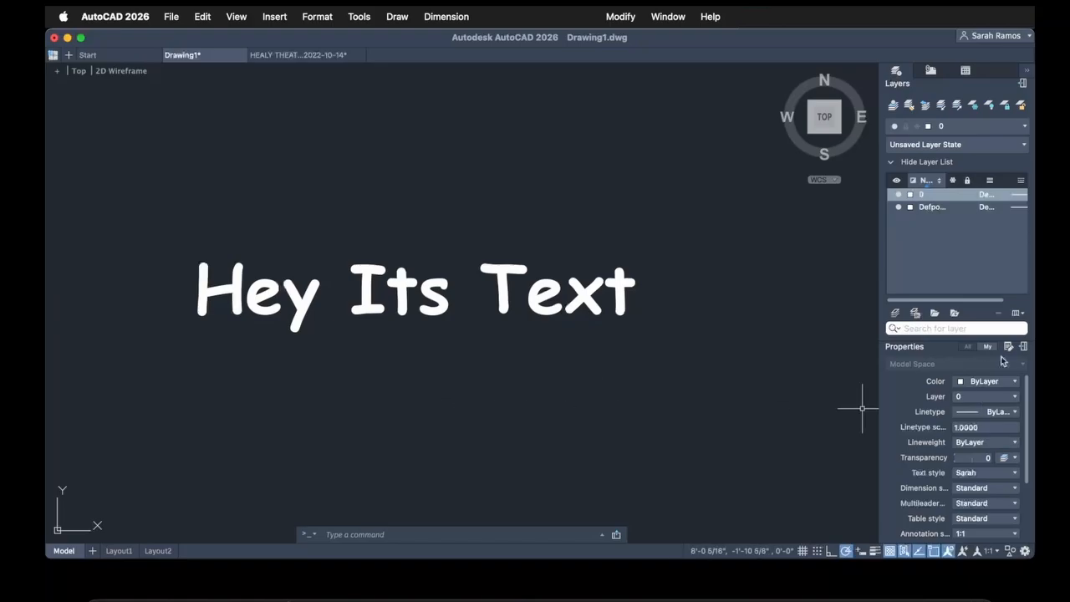
# - In the Lineset Exercise drawing, examine the WALT PAPER, WIDE, TECNICO and Standard text styles, then close the style settings without changes
pyautogui.write('s')
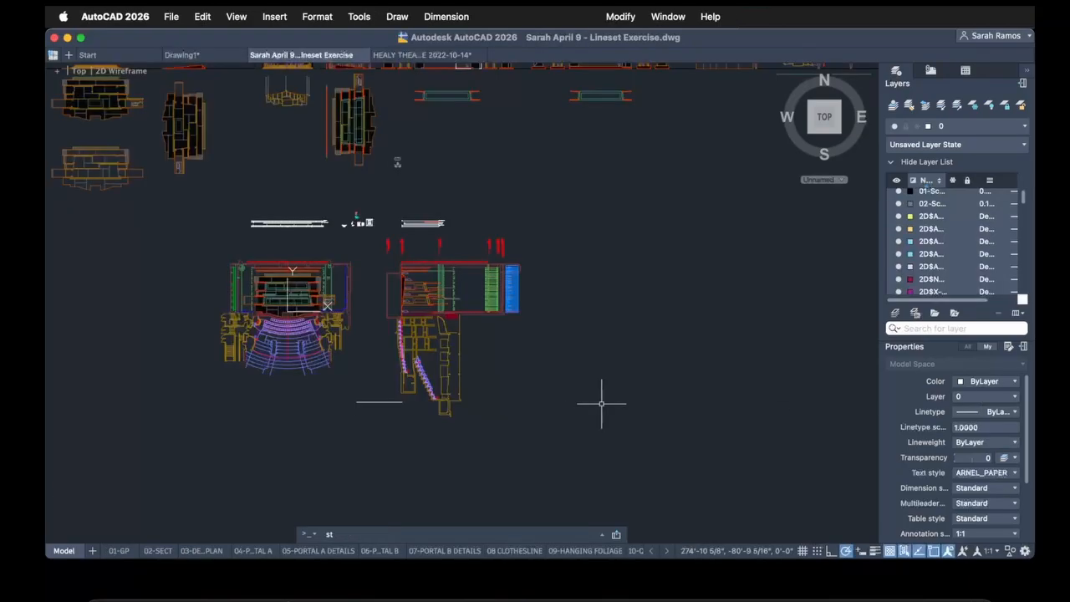
pyautogui.write('t')
pyautogui.press('Return')
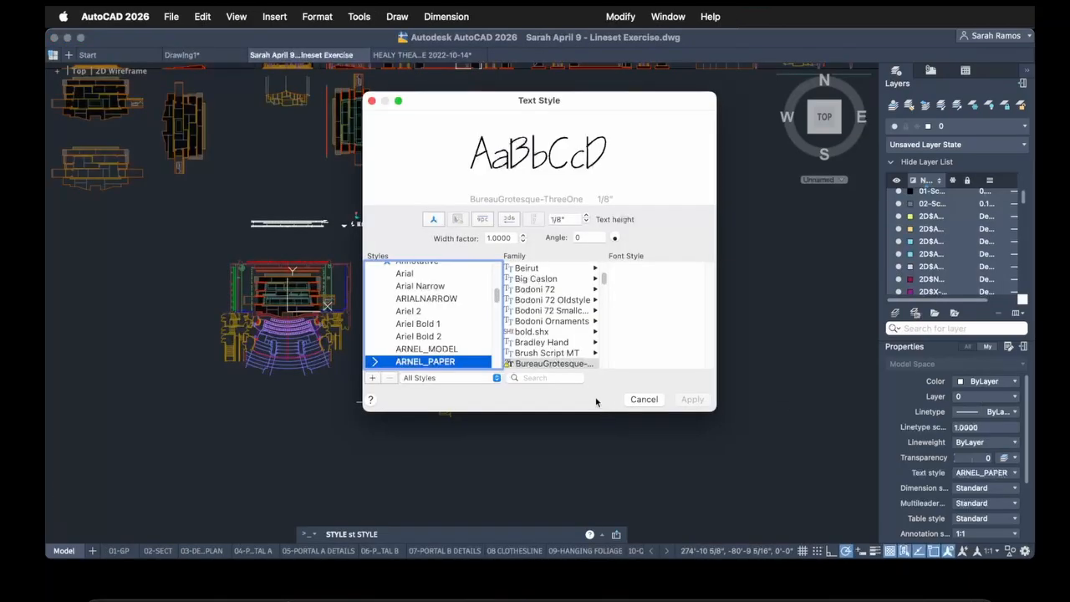
pyautogui.moveTo(497, 296)
pyautogui.mouseDown()
pyautogui.moveTo(496, 272)
pyautogui.moveTo(509, 366)
pyautogui.mouseUp()
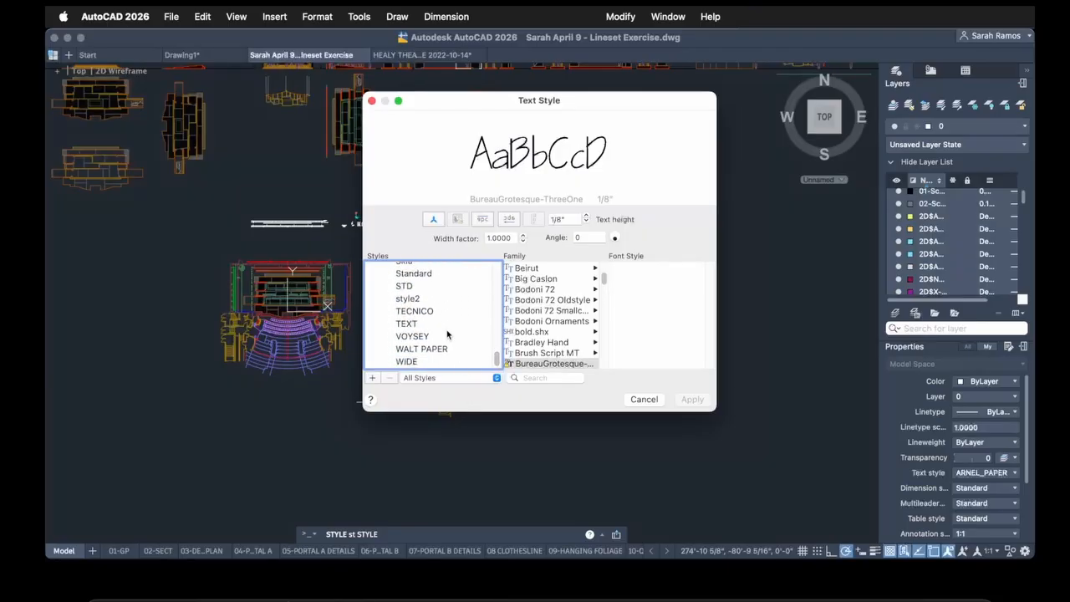
pyautogui.click(437, 352)
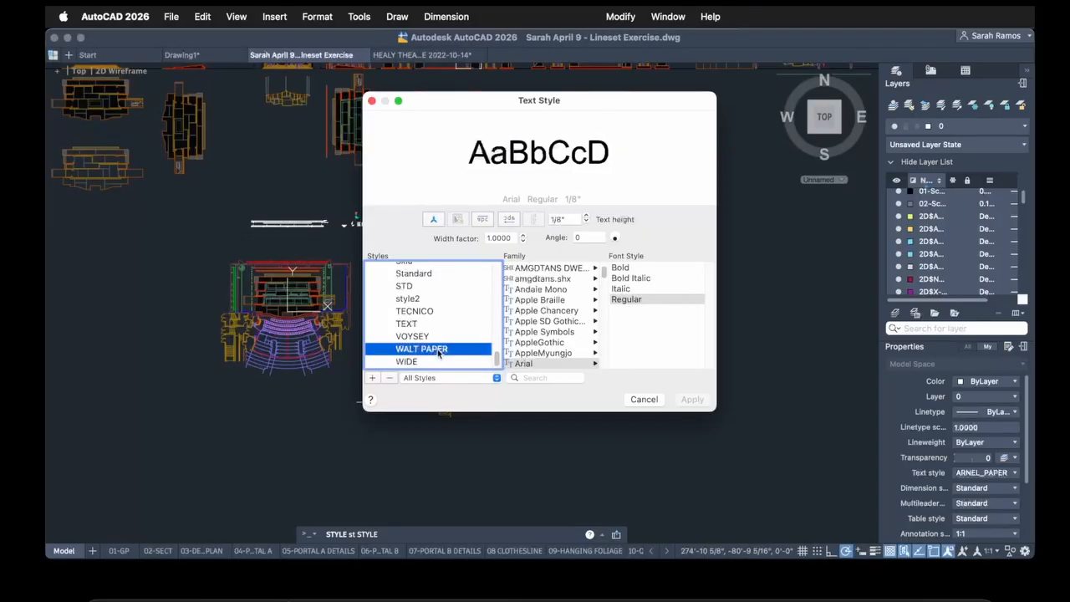
pyautogui.click(465, 362)
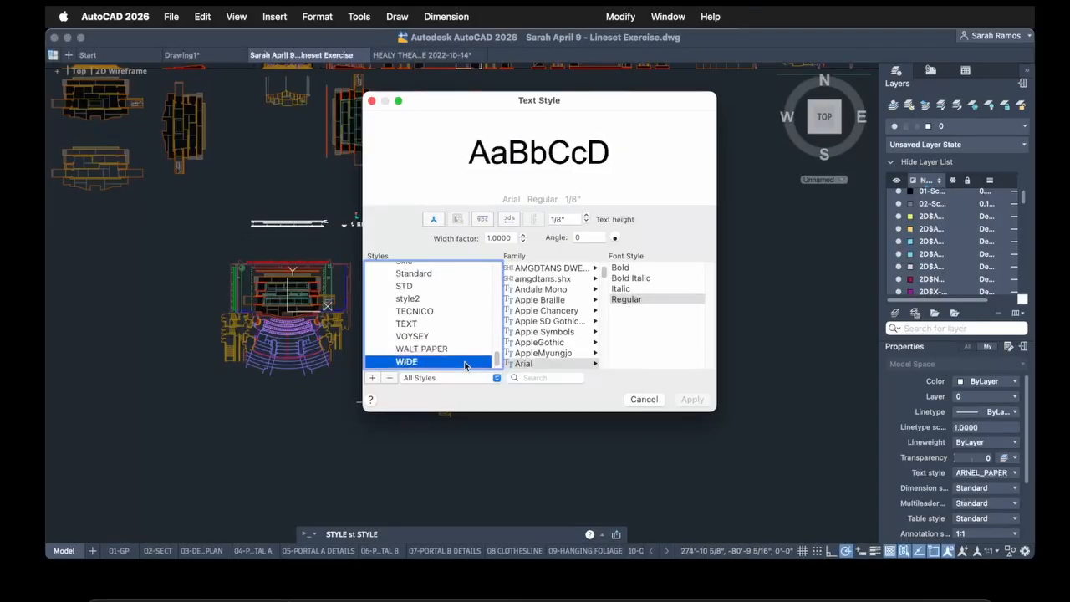
pyautogui.click(462, 313)
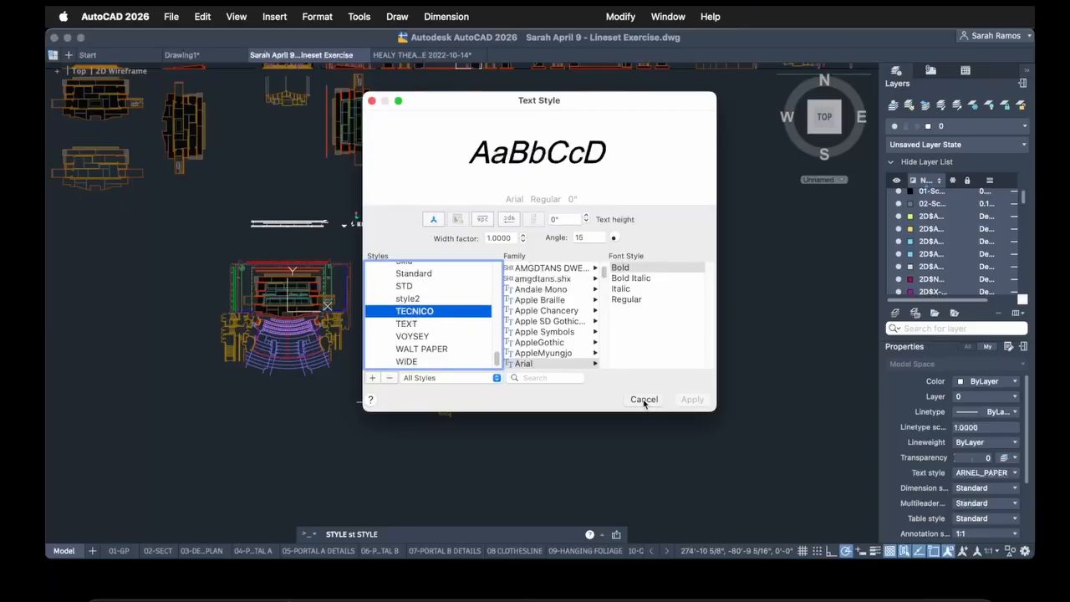
pyautogui.click(428, 273)
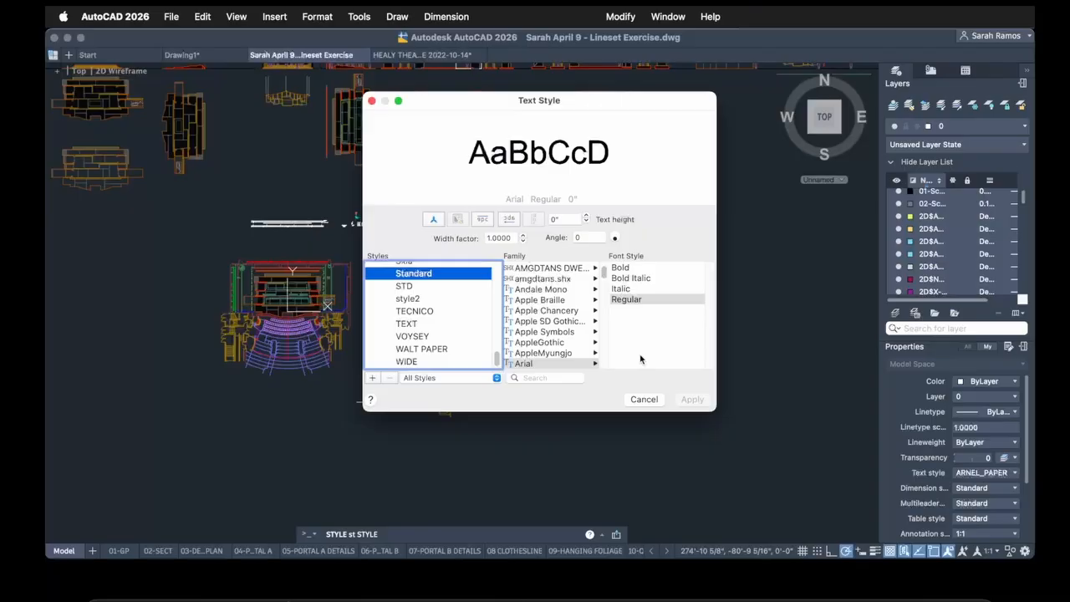
pyautogui.click(644, 400)
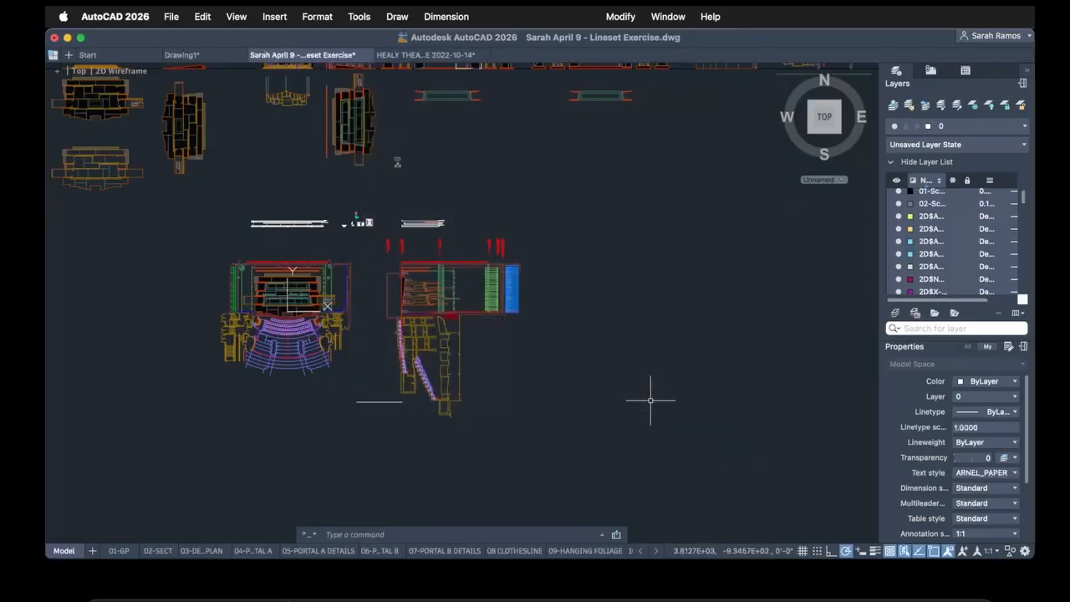
# - Examine the Old Guy Font and TTS STANDARD text styles in the HEALY THEATRE drawing
pyautogui.click(649, 399)
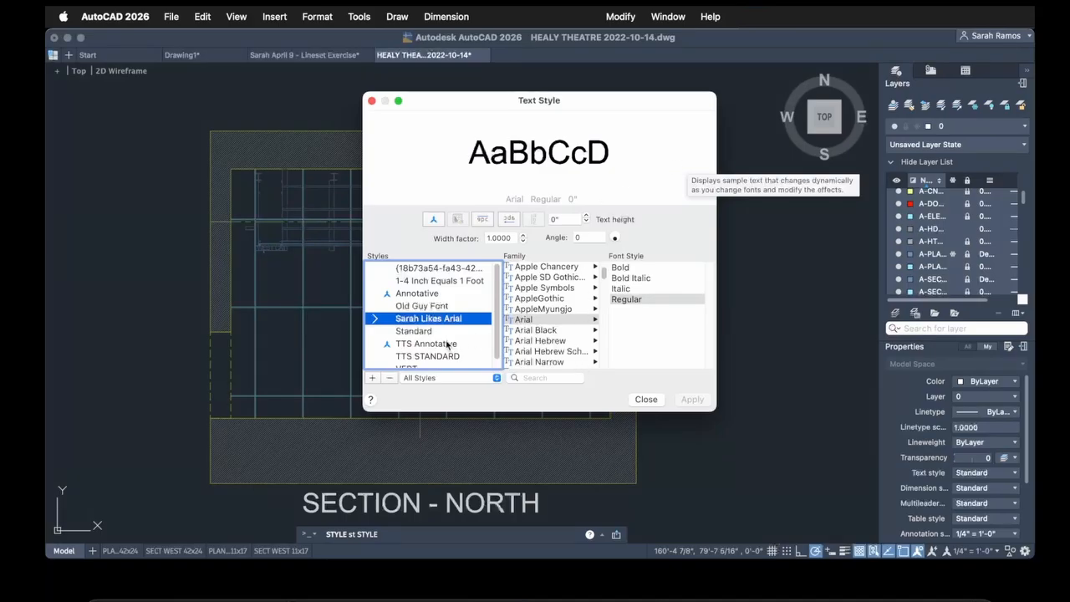
pyautogui.click(426, 306)
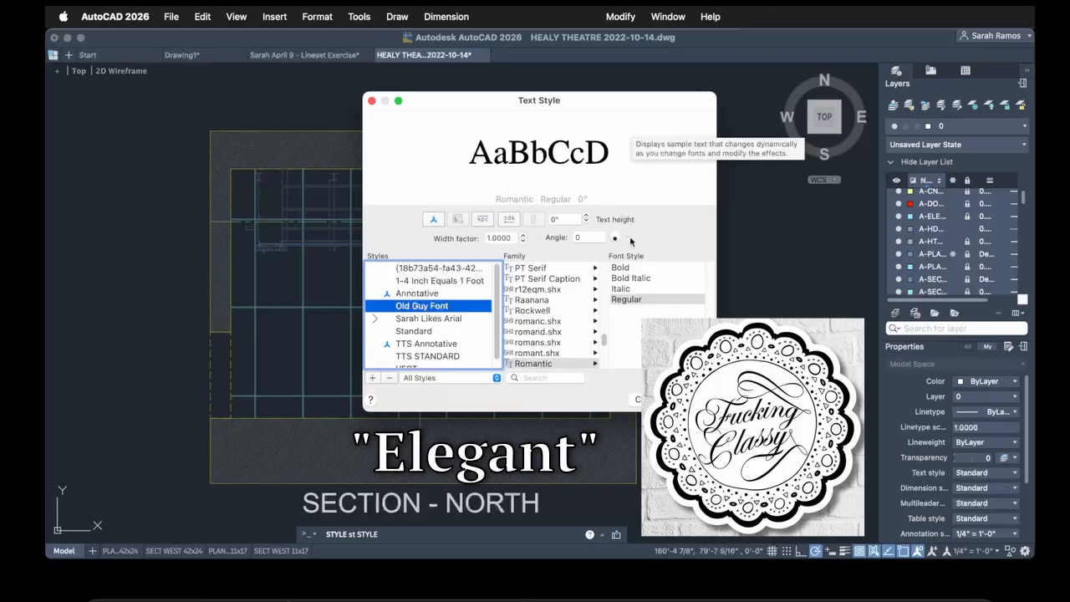
pyautogui.click(452, 357)
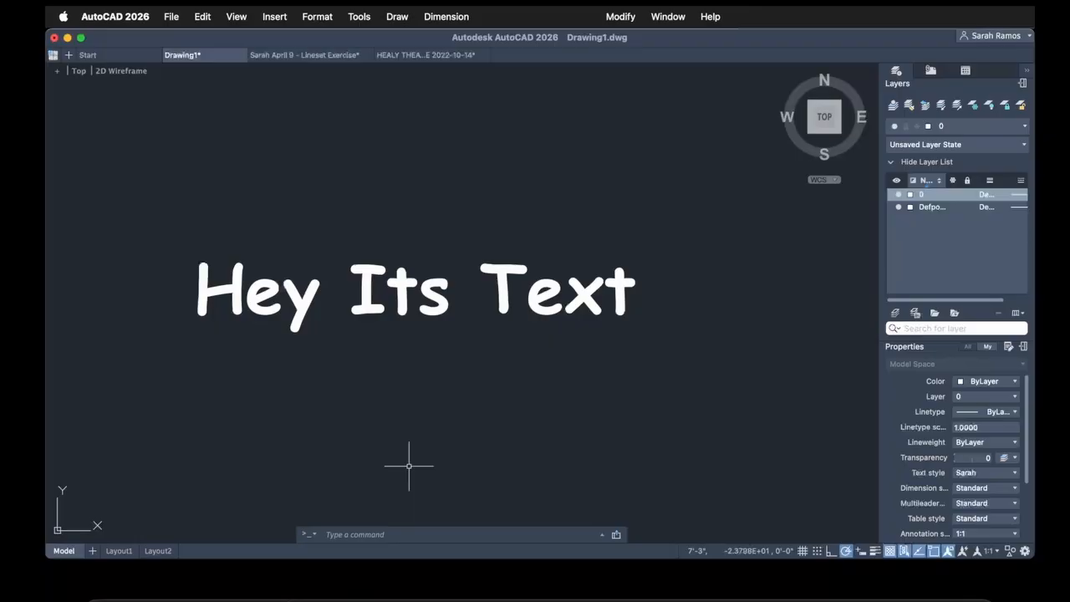
# - Draw a horizontal line below the Hey Its Text text in Drawing1
pyautogui.write('l')
pyautogui.press('Return')
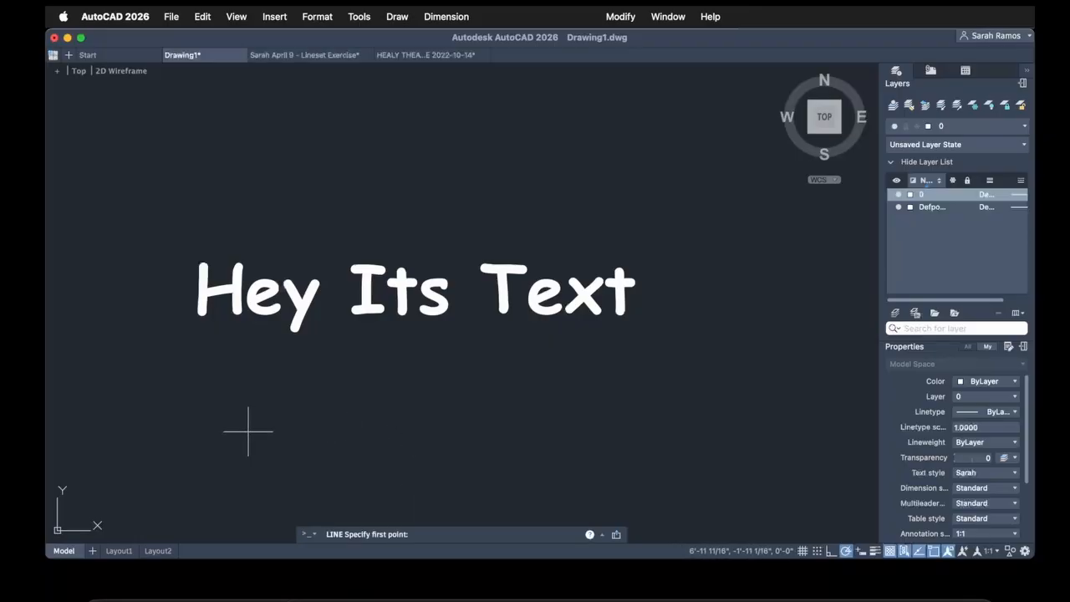
pyautogui.click(249, 431)
pyautogui.click(553, 431)
pyautogui.press('Return')
# - Draw a small rectangle to the lower right of the Hey Its Text text
pyautogui.write('rec')
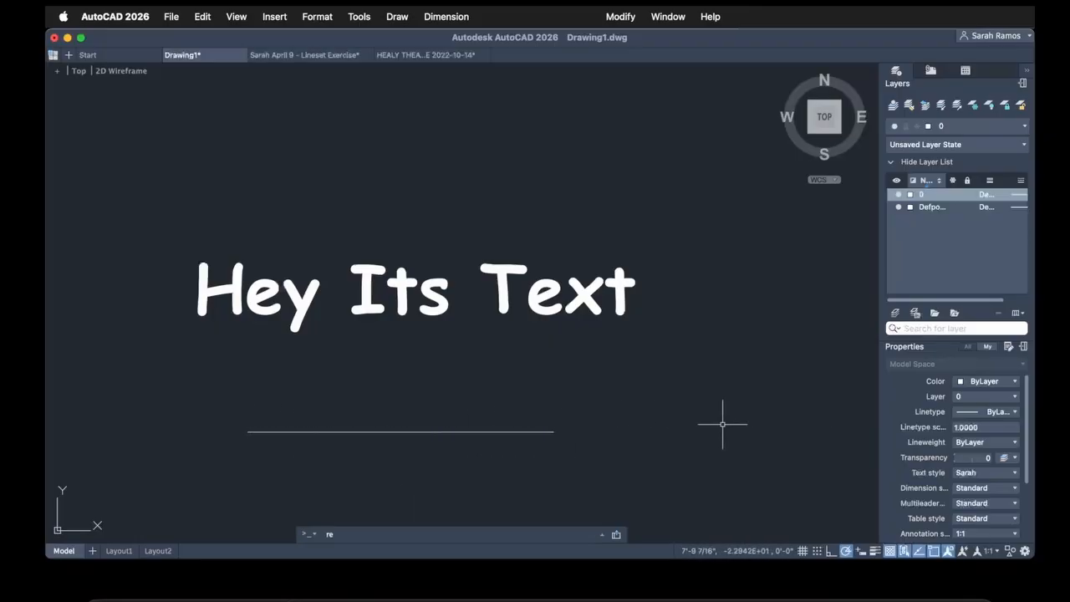
pyautogui.press('Return')
pyautogui.click(707, 362)
pyautogui.click(811, 427)
# - Draw a circle centred above the Hey Its Text text
pyautogui.write('c')
pyautogui.press('Return')
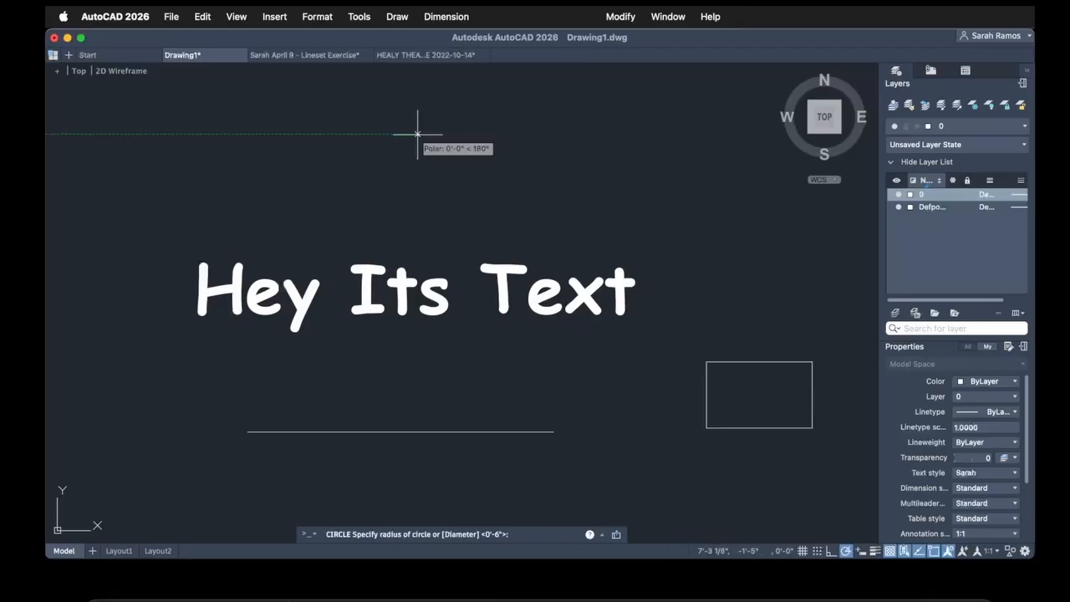
pyautogui.click(418, 134)
pyautogui.click(468, 184)
pyautogui.scroll(-3, 556, 300)
pyautogui.moveTo(577, 316); pyautogui.dragTo(381, 277, button='middle')
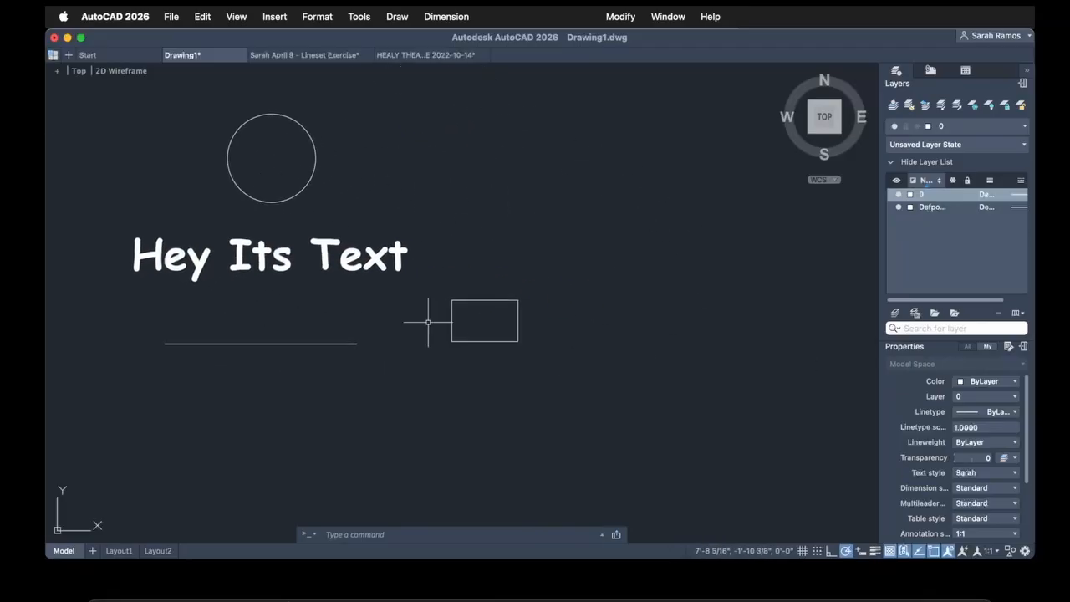
pyautogui.scroll(-2, 439, 417)
pyautogui.moveTo(502, 412); pyautogui.dragTo(495, 382, button='middle')
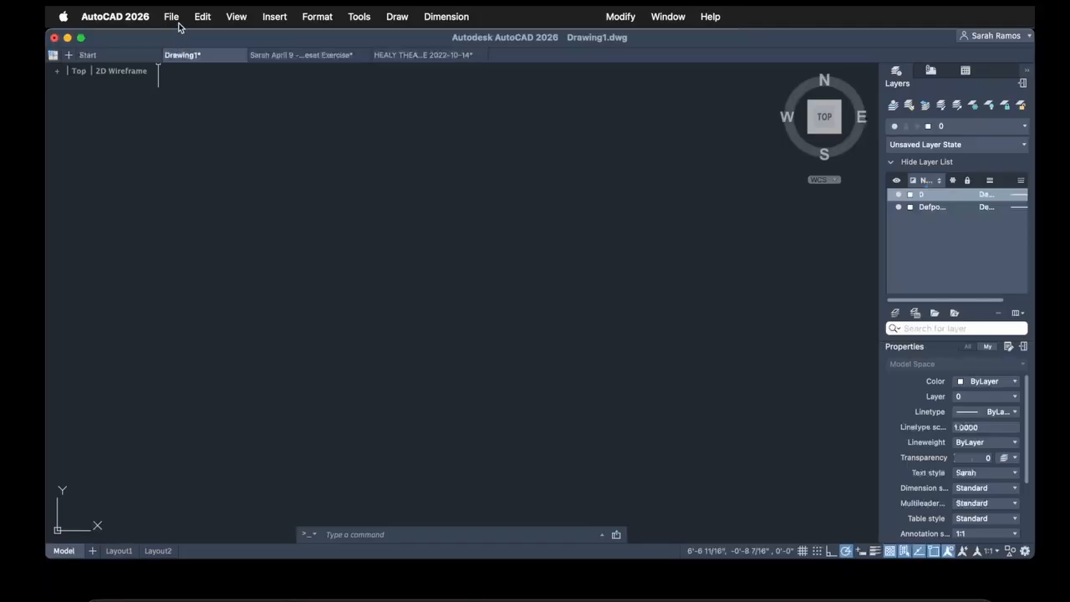
# - Create a new drawing from the acad.dwt template
pyautogui.click(172, 16)
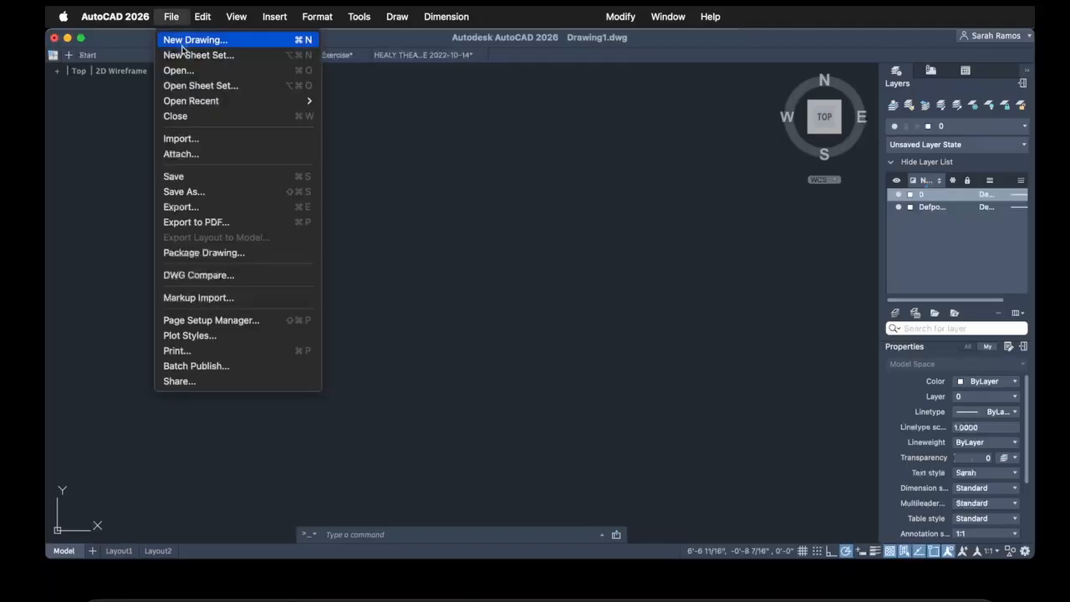
pyautogui.click(187, 41)
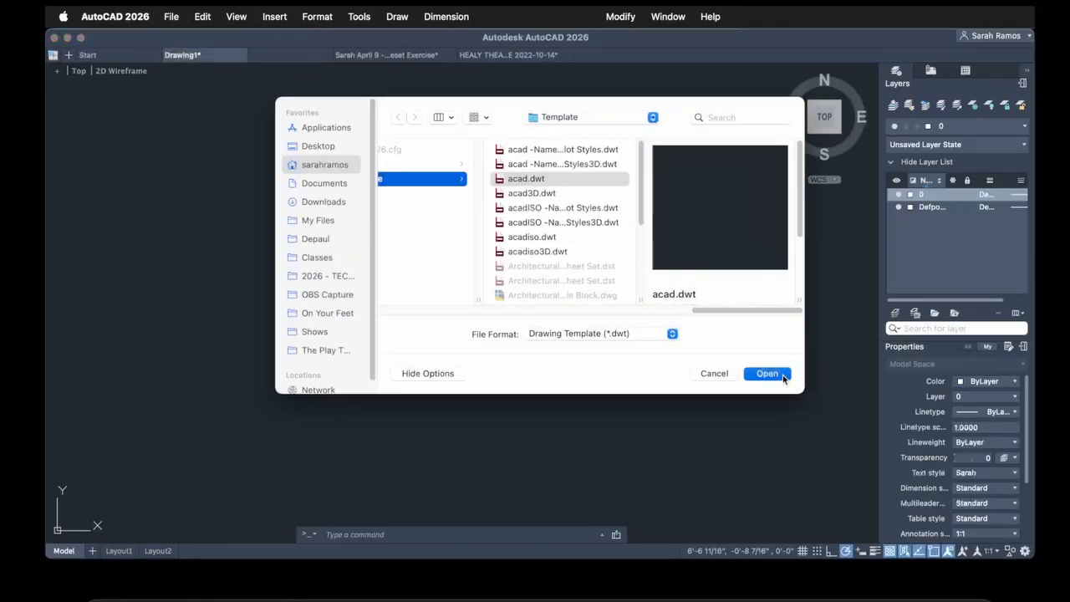
pyautogui.click(766, 374)
# - Set the new drawing's length units to Architectural and turn off the grid display
pyautogui.write('ddunits')
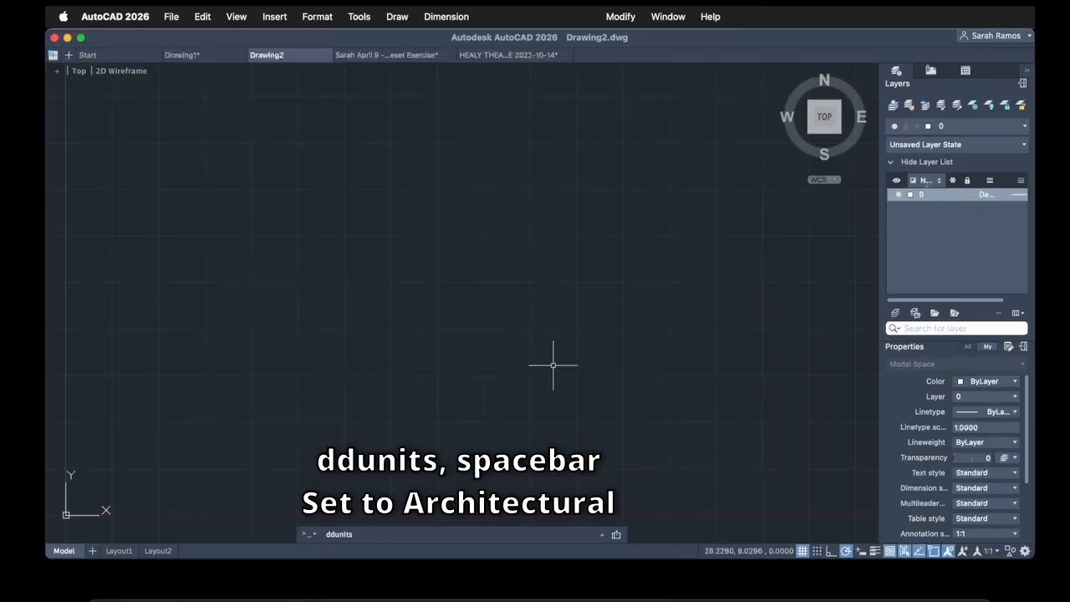
pyautogui.press('space')
pyautogui.click(508, 157)
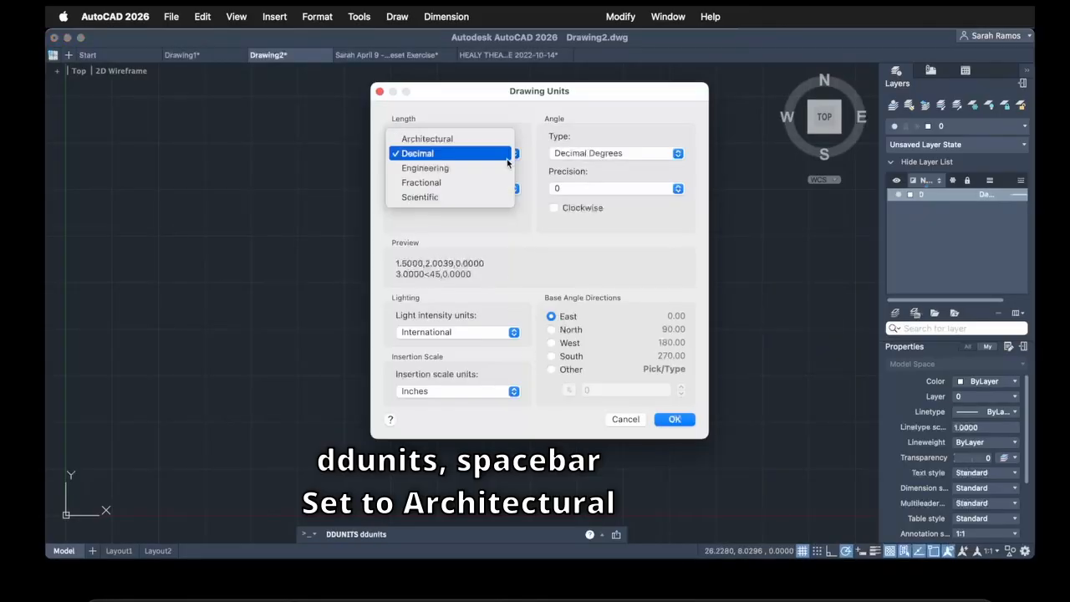
pyautogui.click(431, 139)
pyautogui.click(674, 419)
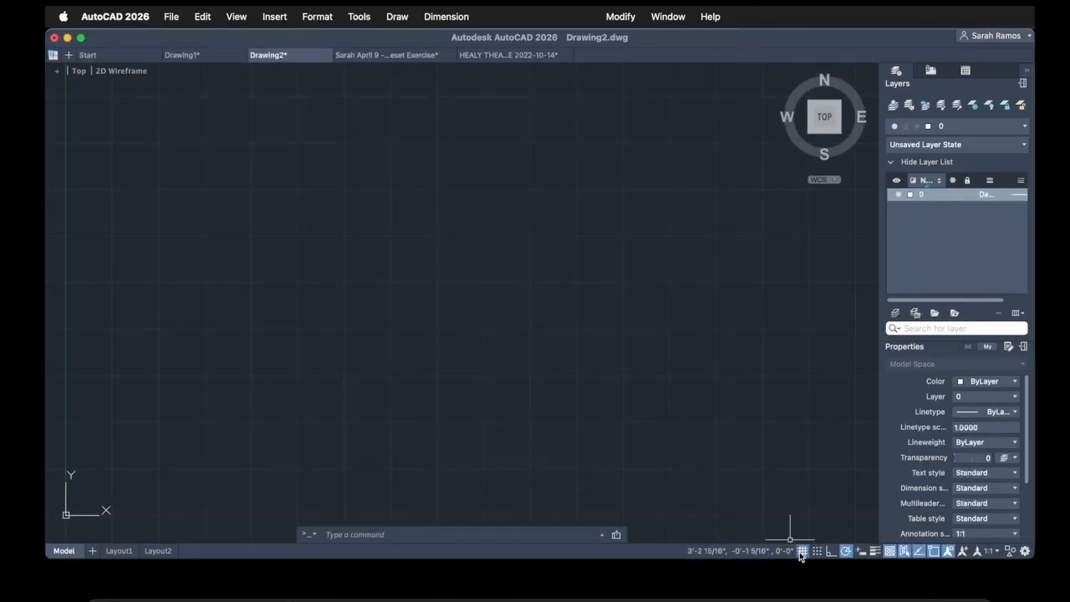
pyautogui.click(801, 551)
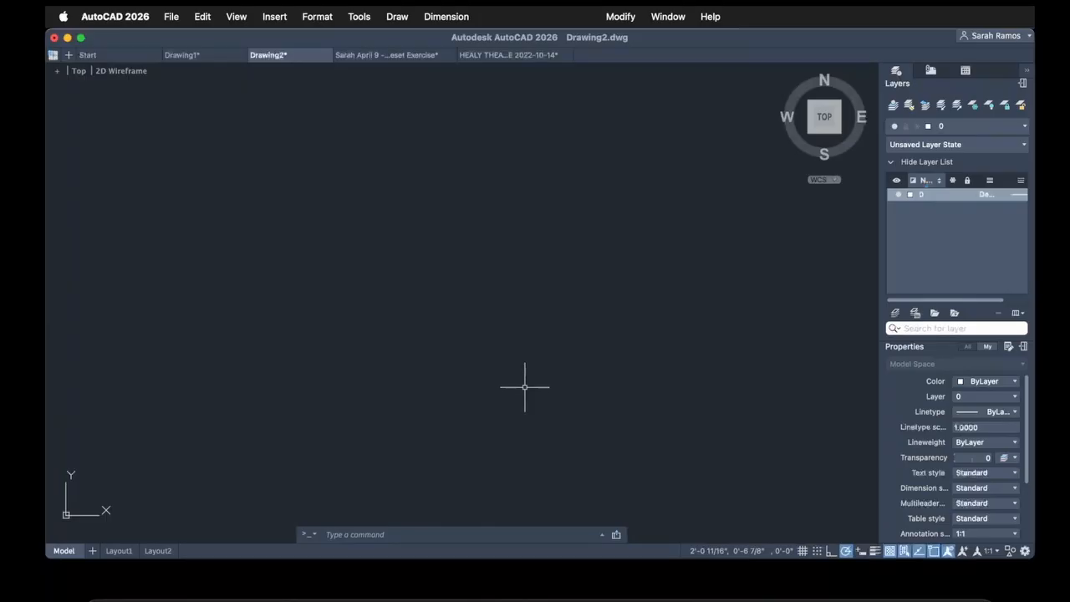
# - Create a new text style named Line Diagram
pyautogui.write('st')
pyautogui.press('space')
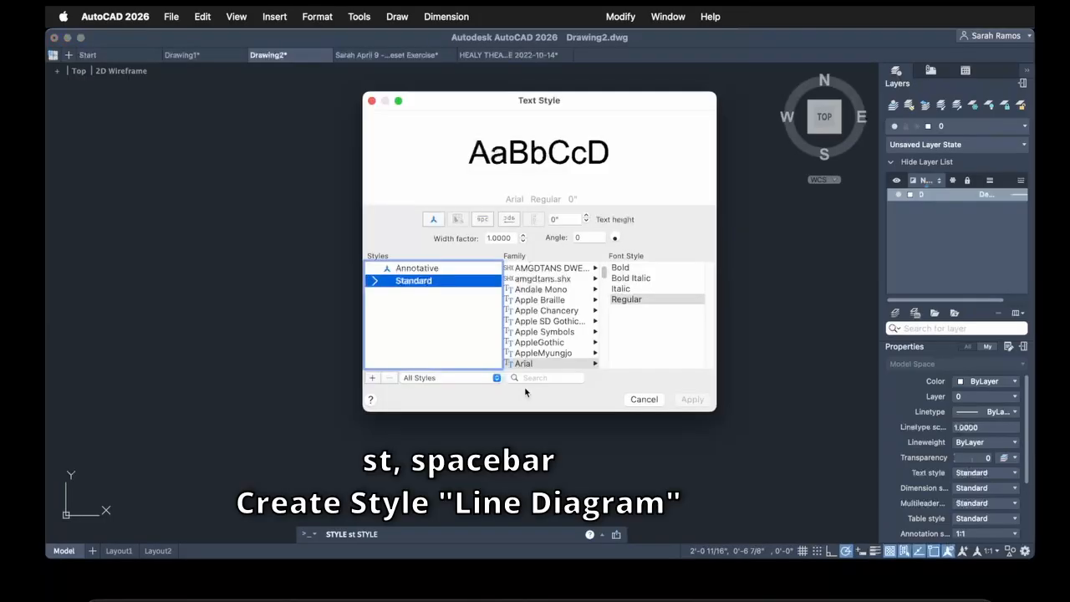
pyautogui.click(372, 378)
pyautogui.write('Lin')
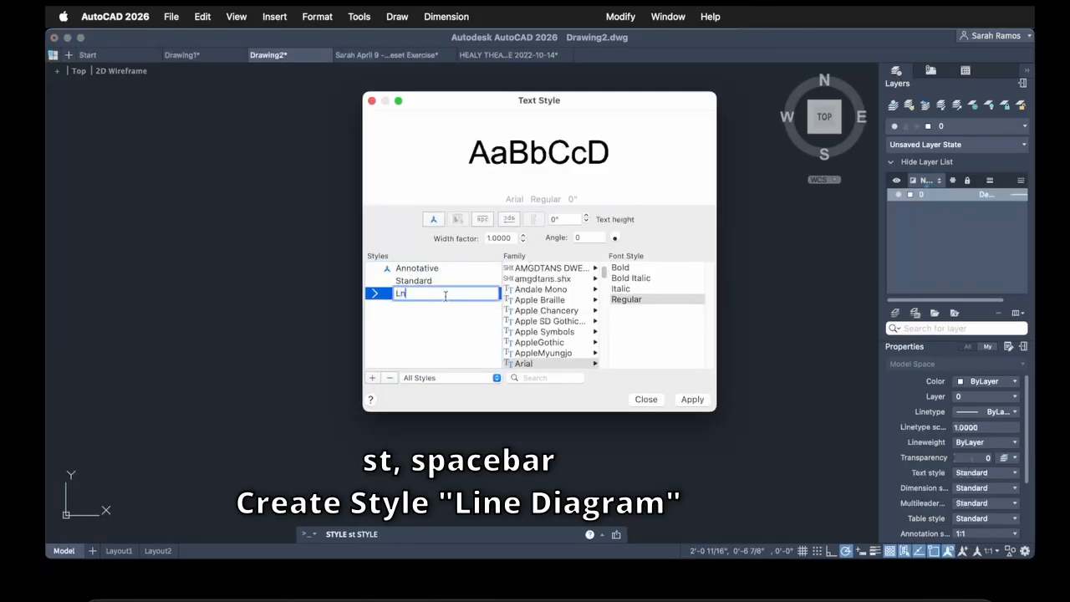
pyautogui.write('e Diagram')
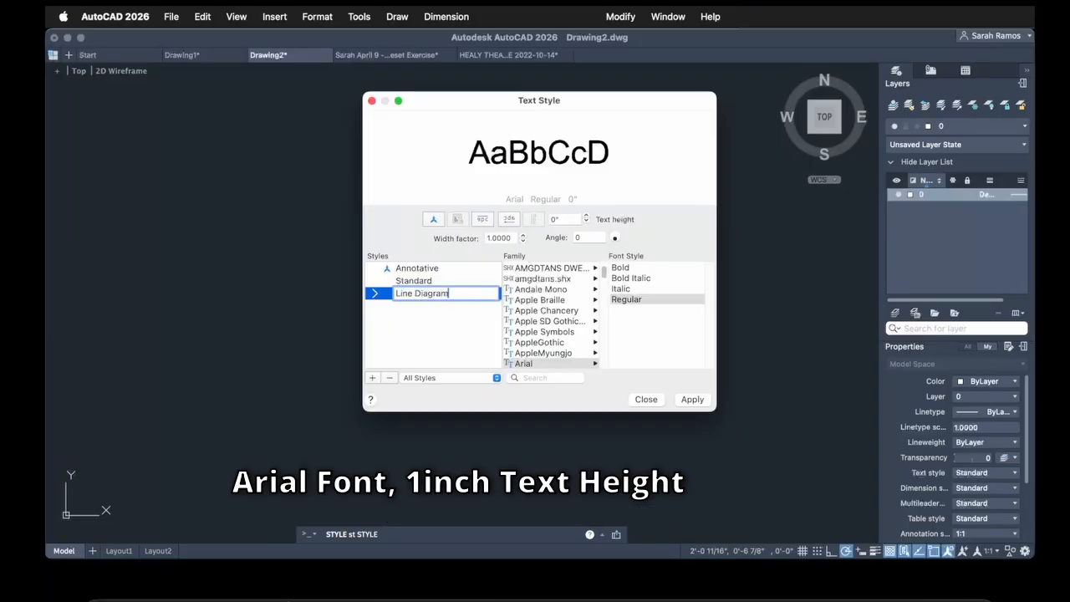
pyautogui.press('Return')
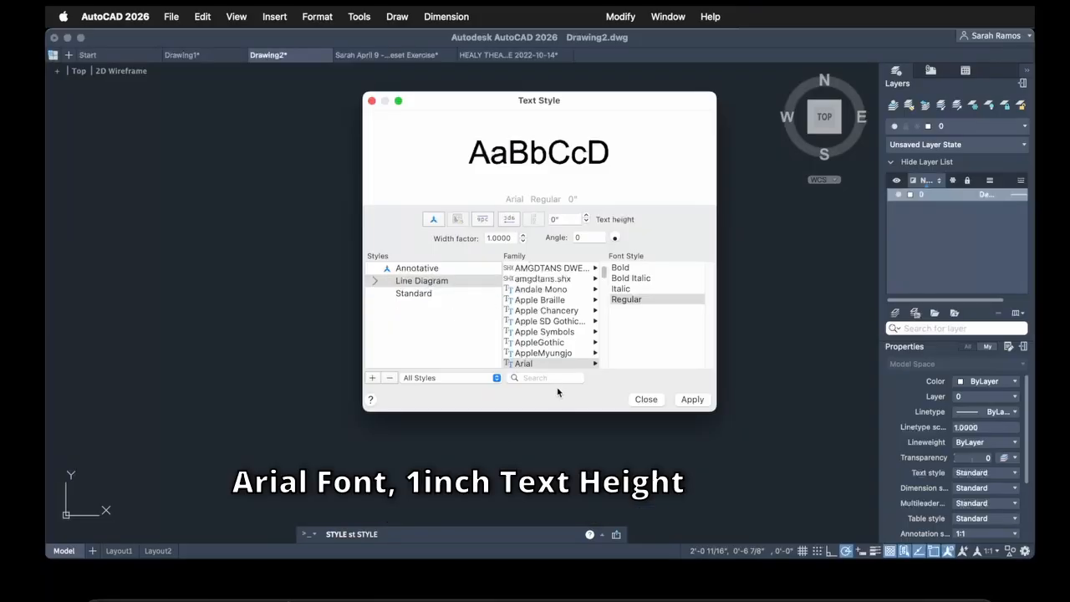
# - Set the Line Diagram style to Arial with a 1" text height, apply it and close the style settings
pyautogui.click(554, 365)
pyautogui.click(571, 220)
pyautogui.write('1')
pyautogui.click(601, 237)
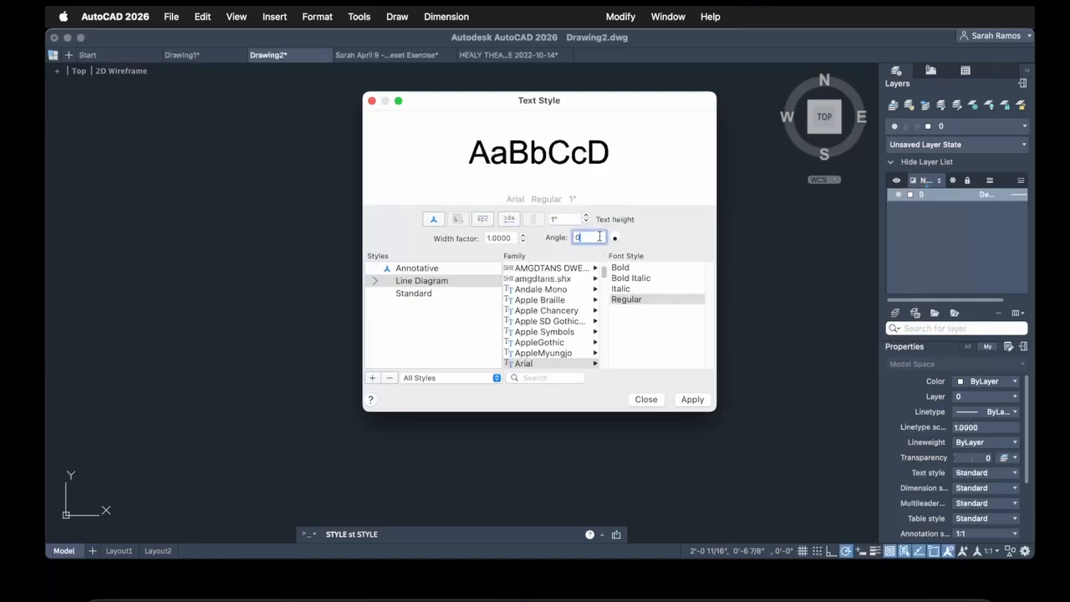
pyautogui.click(699, 402)
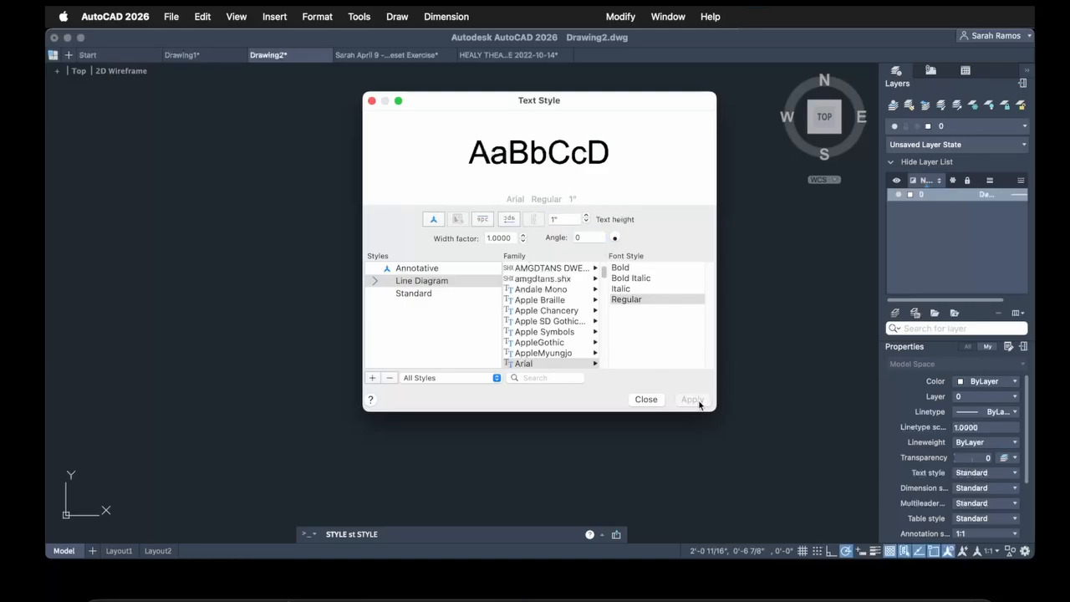
pyautogui.click(645, 400)
# - Place a single-line text reading "Purpose" in the empty drawing with no rotation
pyautogui.write('text')
pyautogui.press('space')
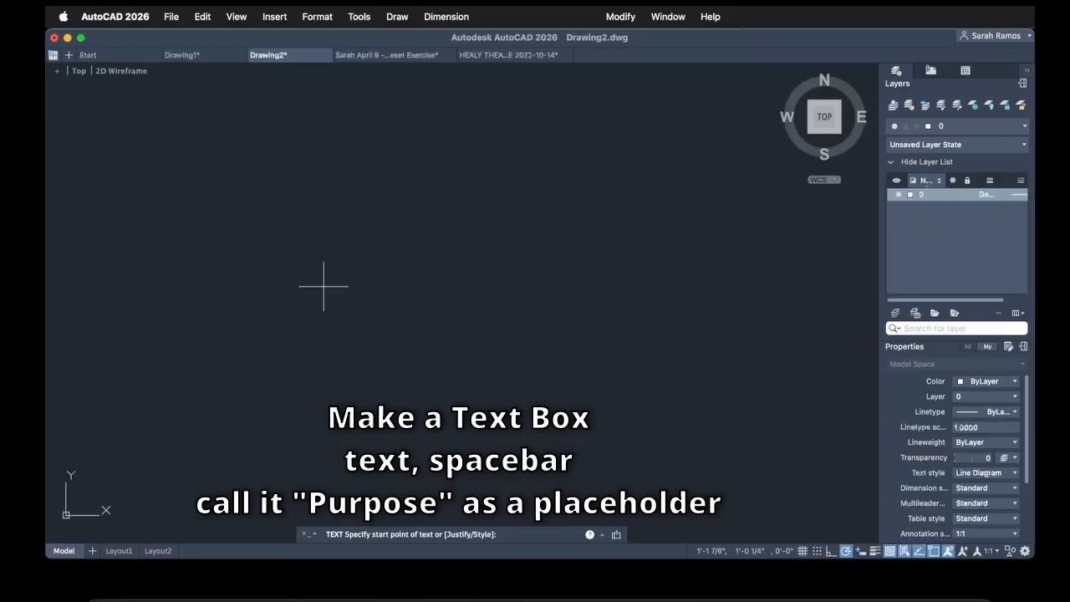
pyautogui.click(323, 293)
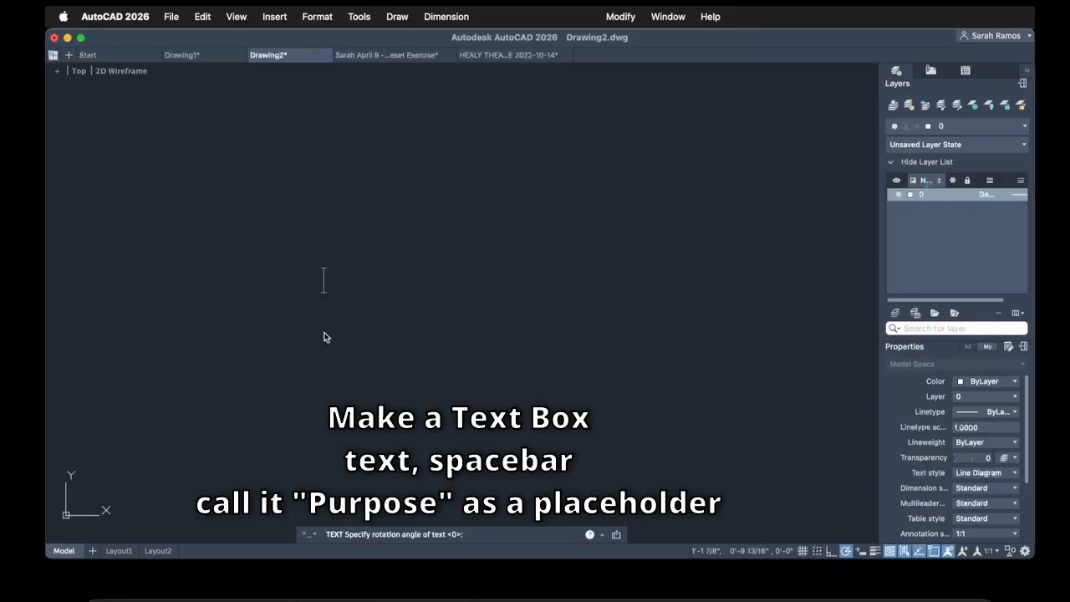
pyautogui.write('Purpose')
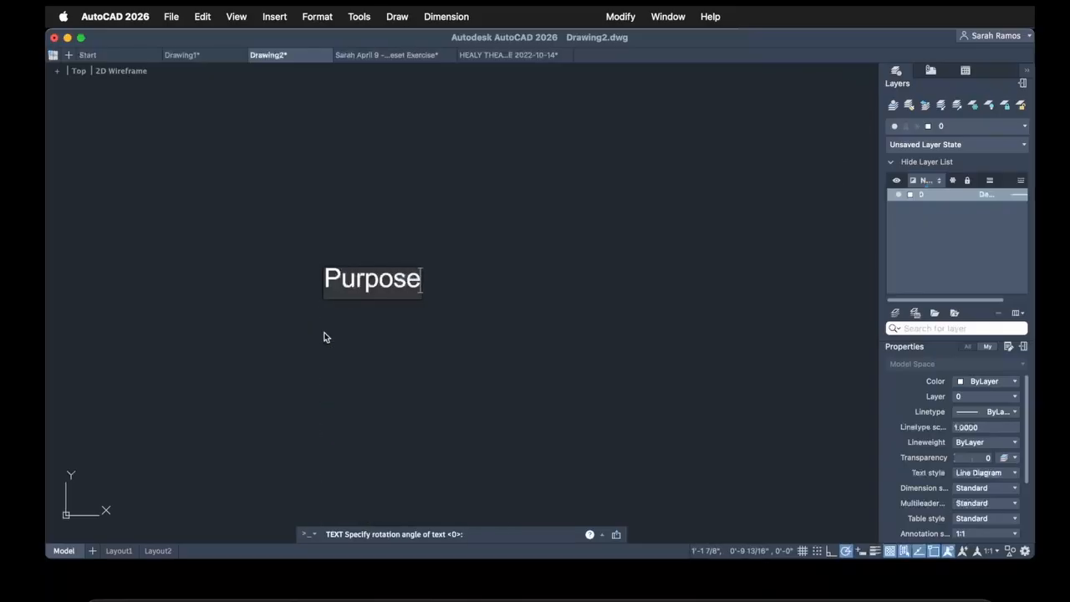
pyautogui.press('Return')
pyautogui.press('Return')
# - Draw a 20" by 2" rectangle from connected lines below the Purpose text
pyautogui.press('l')
pyautogui.press('space')
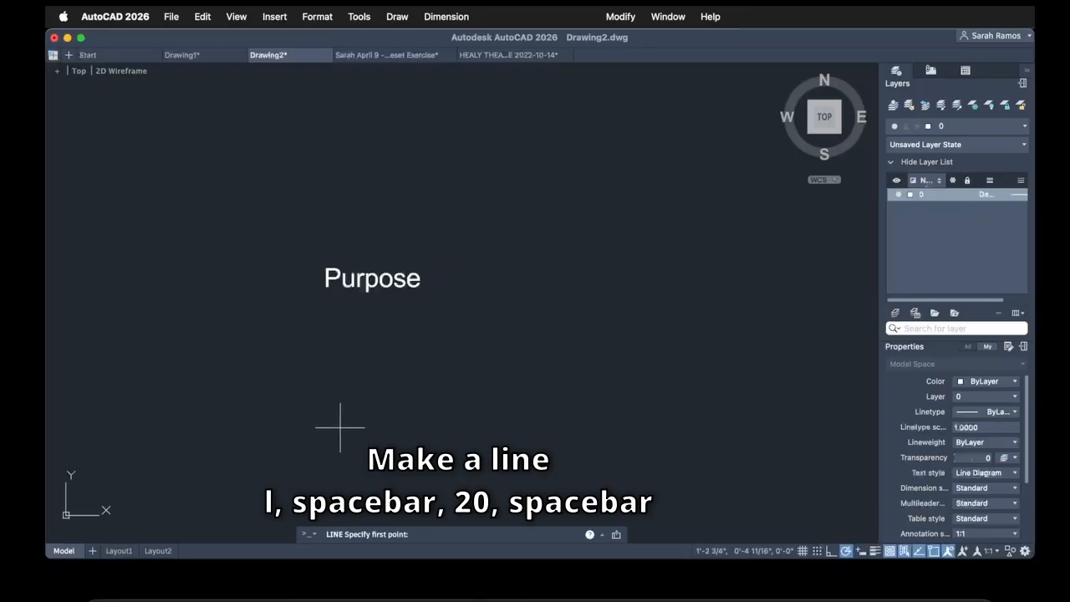
pyautogui.click(341, 428)
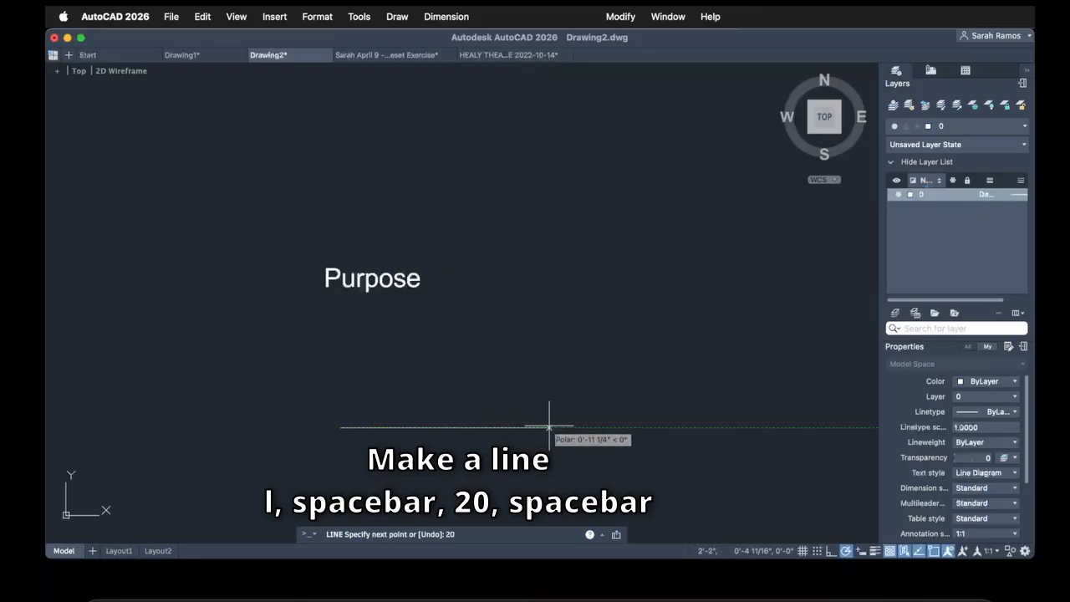
pyautogui.write('20')
pyautogui.press('space')
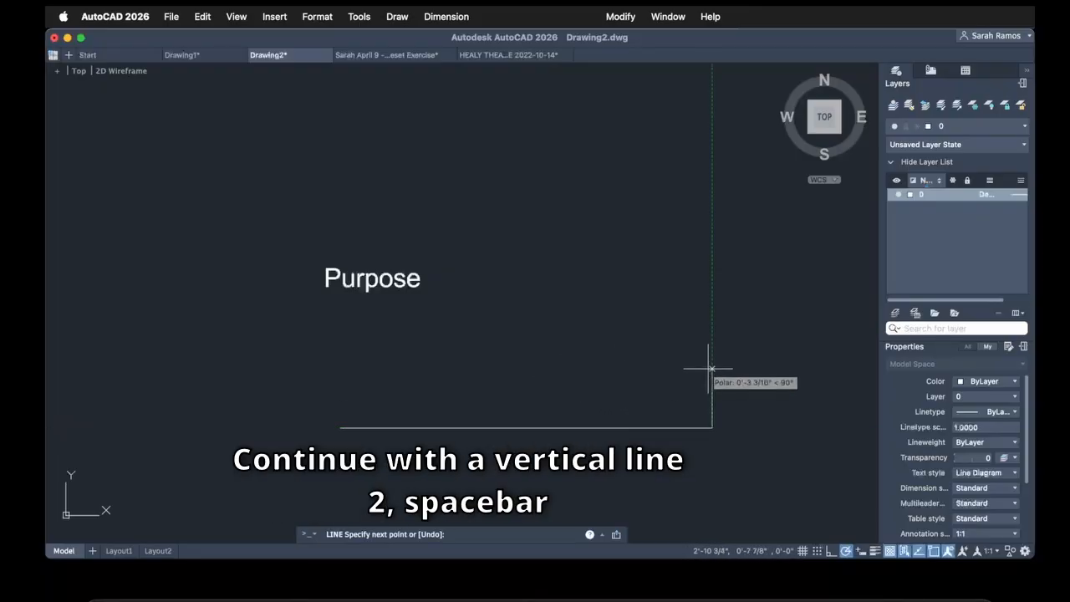
pyautogui.write('2')
pyautogui.press('space')
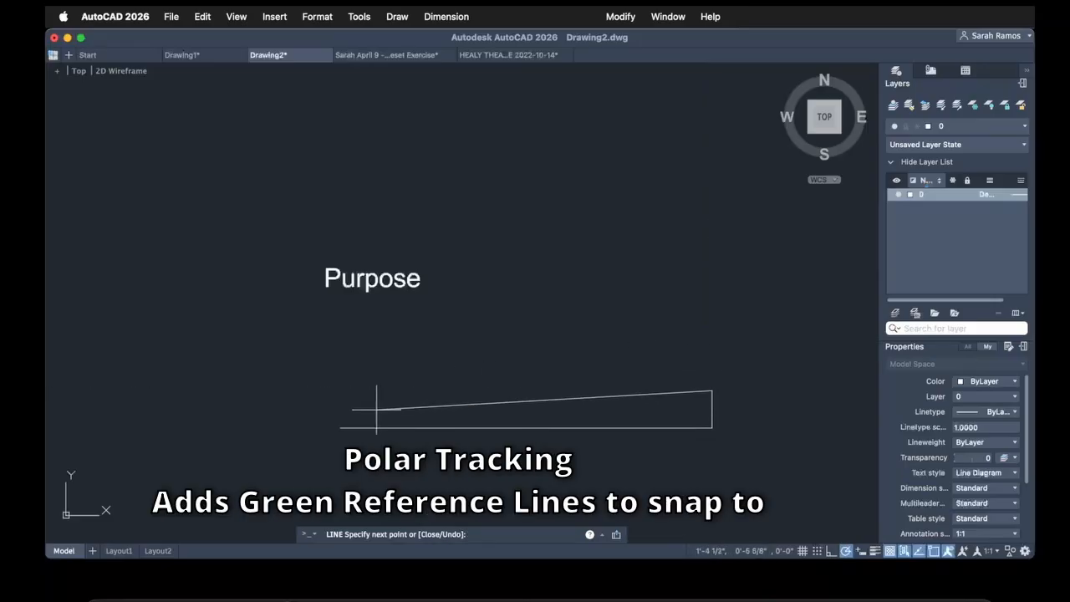
pyautogui.click(340, 390)
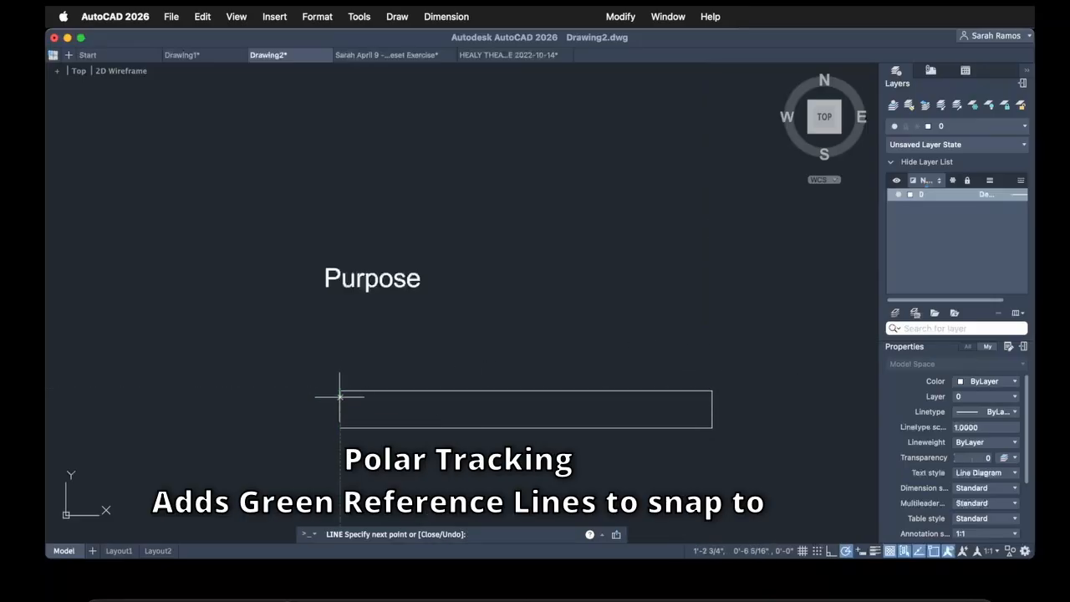
pyautogui.press('Escape')
# - Set the Purpose text's justification to Middle center
pyautogui.moveTo(480, 463); pyautogui.dragTo(429, 449, button='middle')
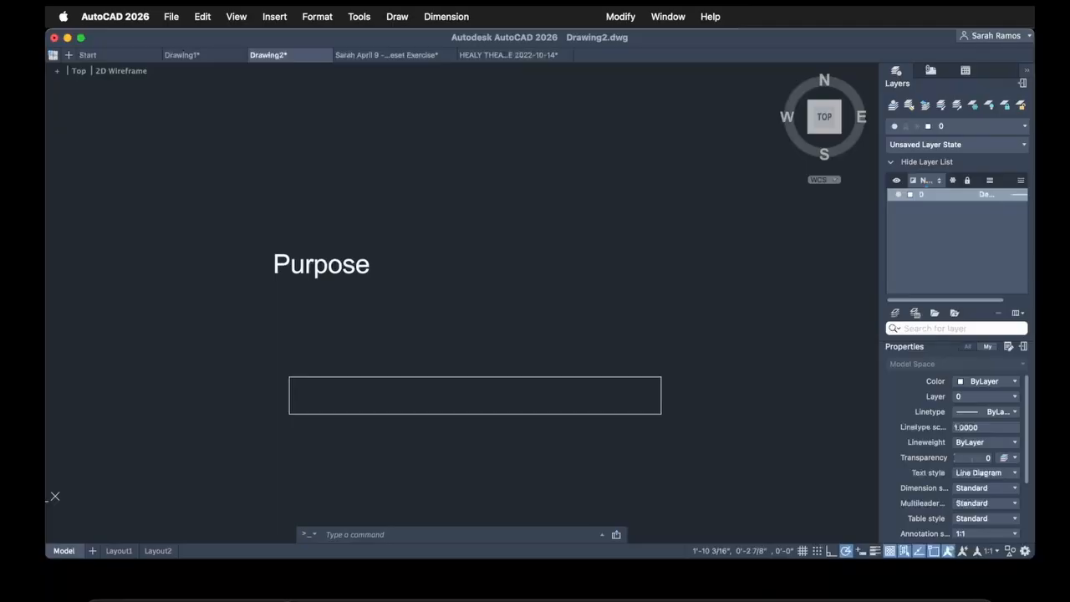
pyautogui.click(359, 266)
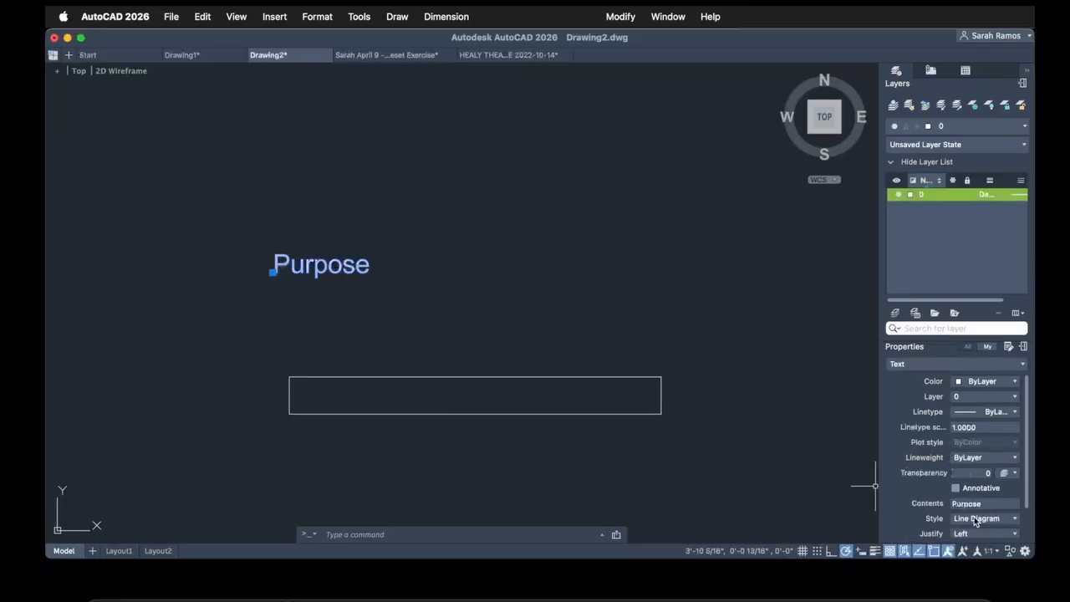
pyautogui.click(1006, 534)
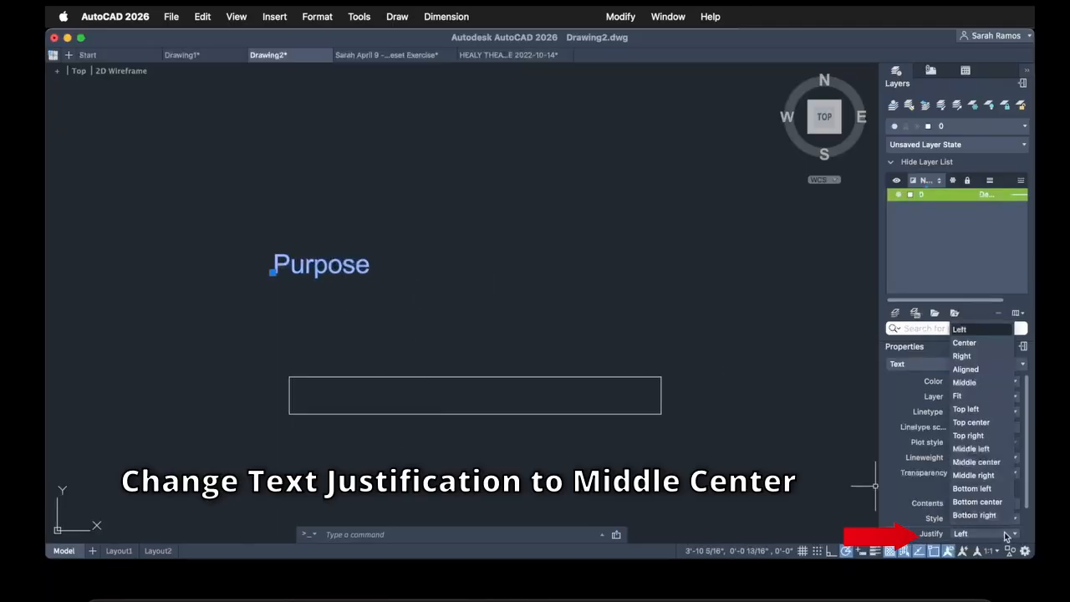
pyautogui.click(976, 462)
pyautogui.press('Escape')
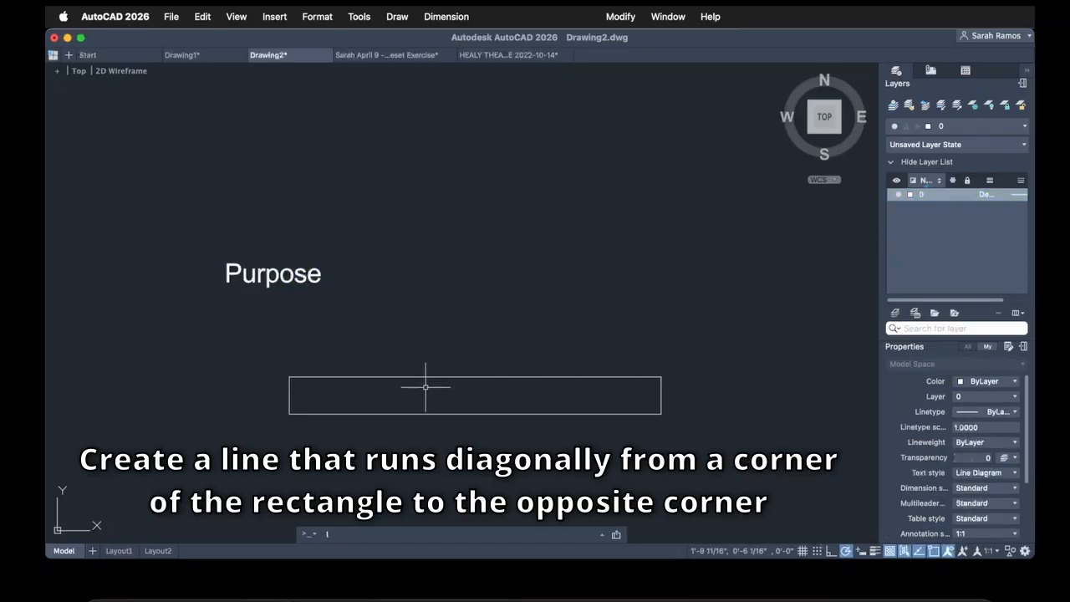
# - Draw a diagonal reference line from the rectangle's lower-left corner to its upper-right corner
pyautogui.write('l')
pyautogui.press('Return')
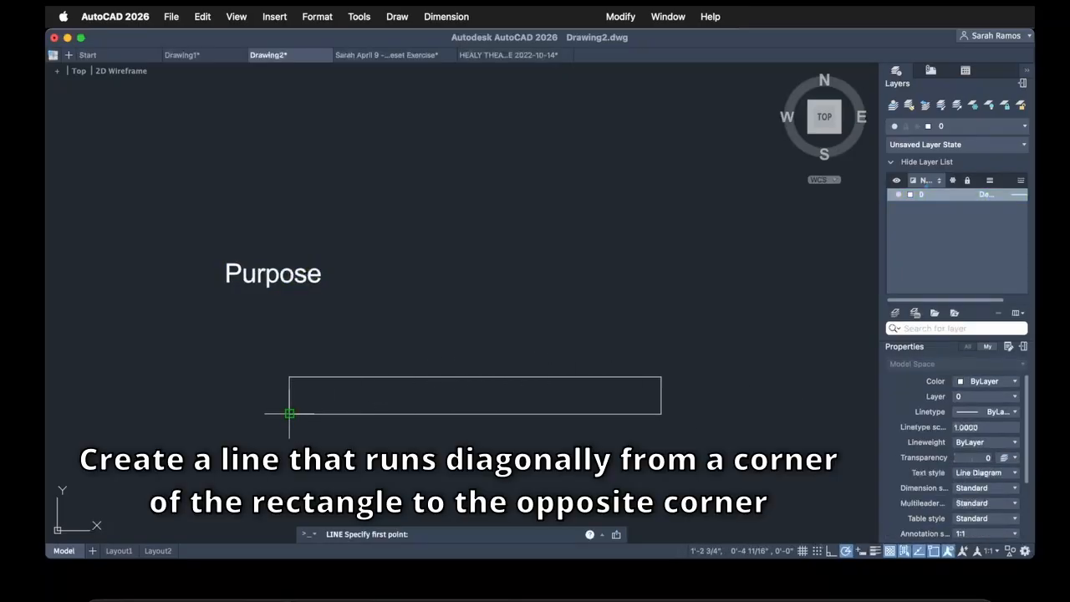
pyautogui.click(289, 413)
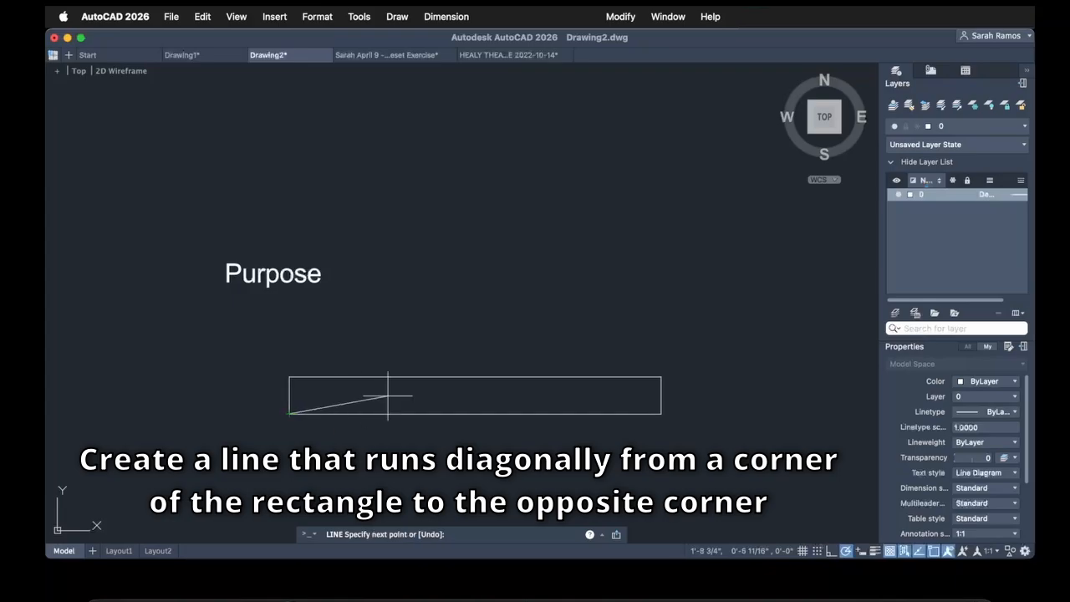
pyautogui.click(660, 377)
pyautogui.press('Return')
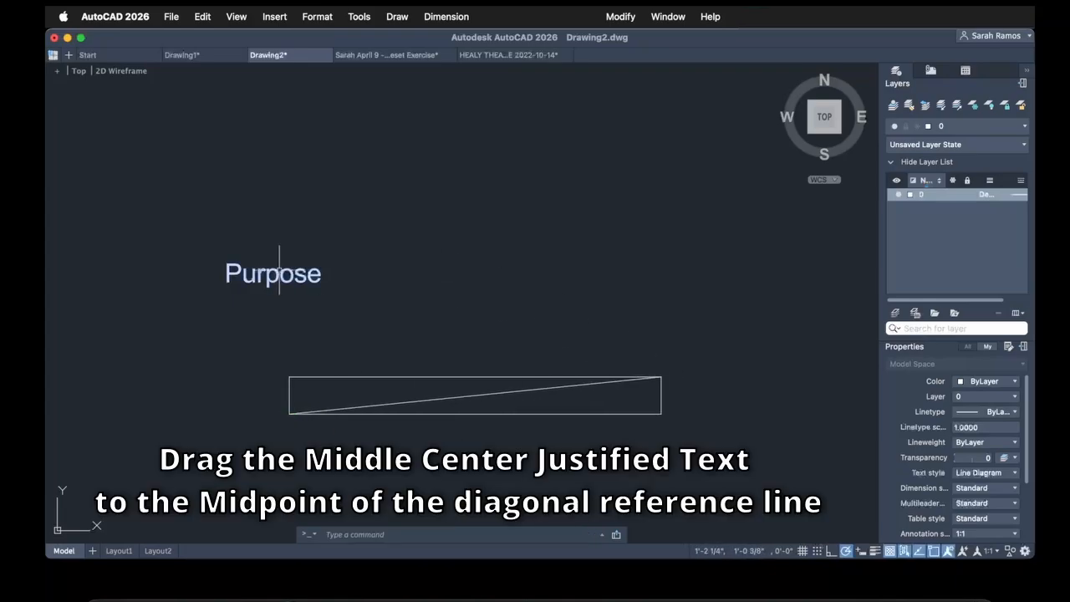
# - Move the Purpose text by its middle center point to the midpoint of the diagonal line
pyautogui.click(280, 269)
pyautogui.click(274, 273)
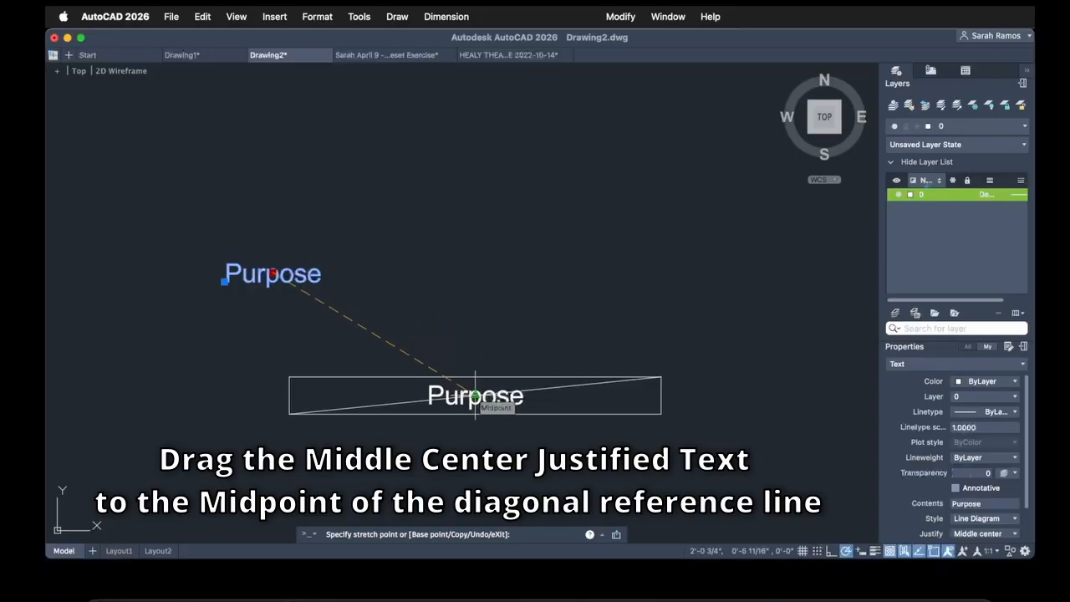
pyautogui.click(475, 394)
pyautogui.press('Escape')
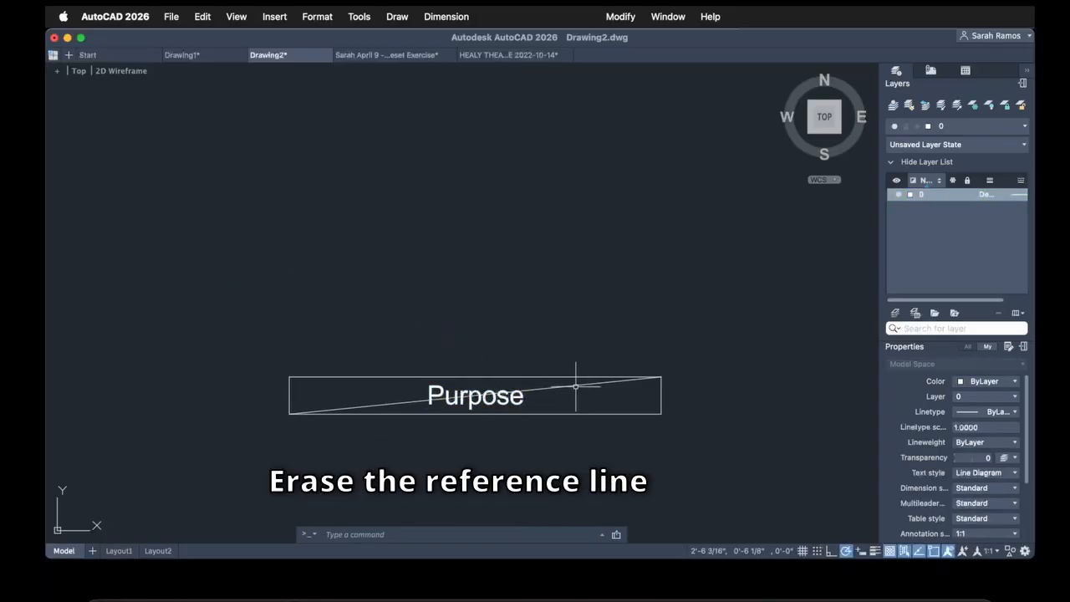
# - Erase the diagonal reference line inside the rectangle
pyautogui.click(573, 385)
pyautogui.write('e')
pyautogui.press('Return')
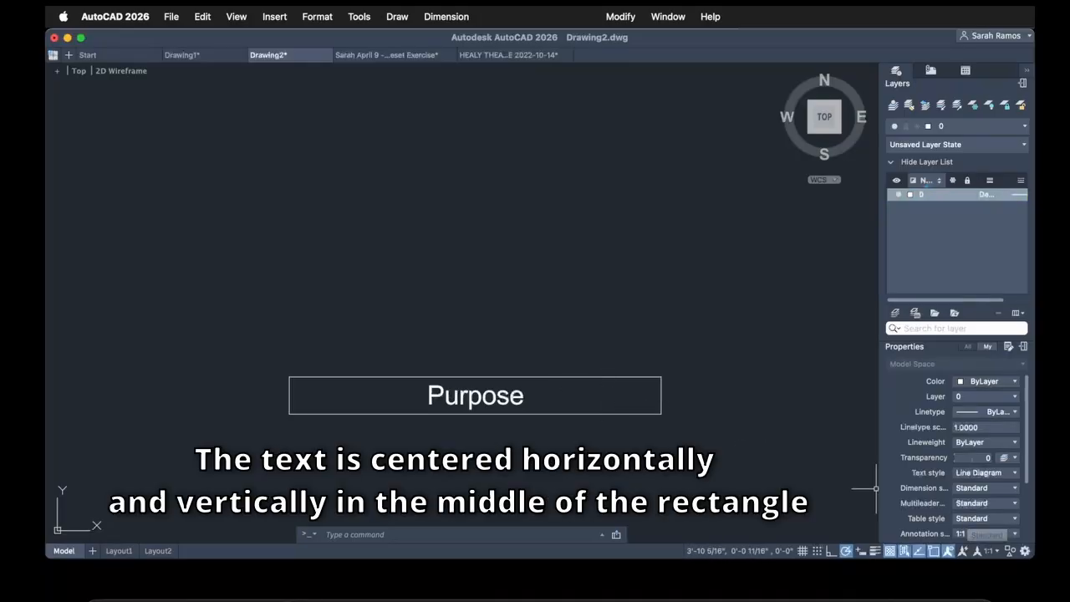
# - Copy the rectangle together with its Purpose text and paste the duplicate above the original
pyautogui.press('super+Tab')
pyautogui.click(760, 443)
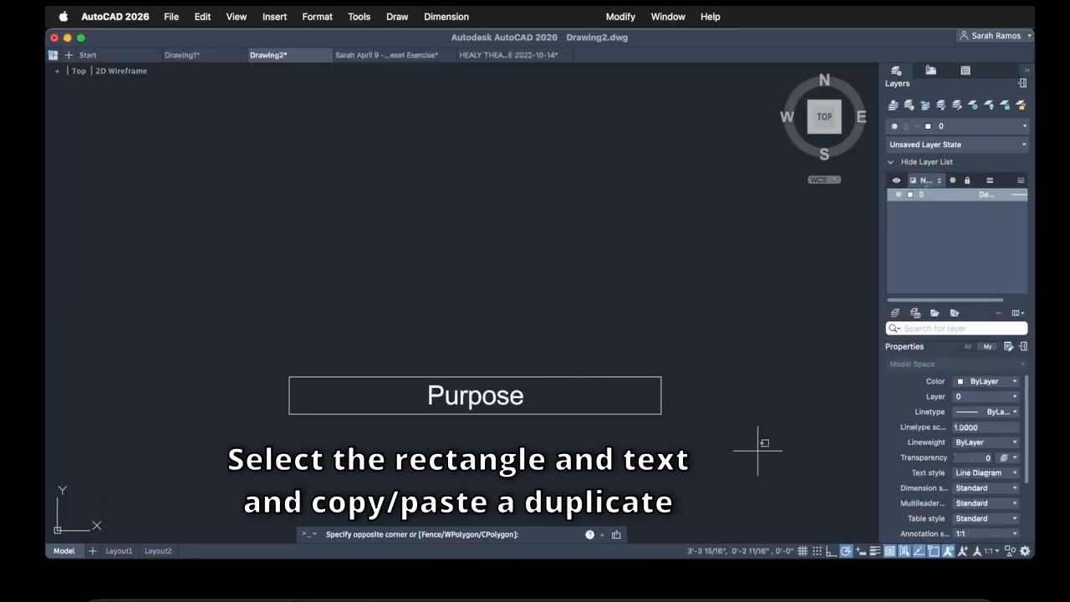
pyautogui.click(514, 342)
pyautogui.press('super+c')
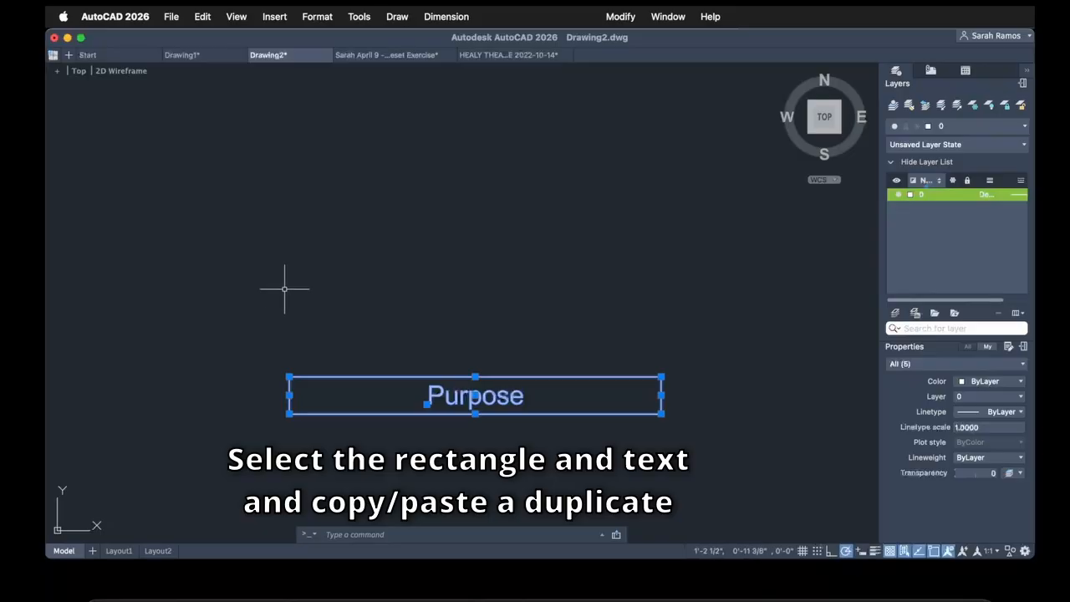
pyautogui.press('super+v')
pyautogui.click(284, 282)
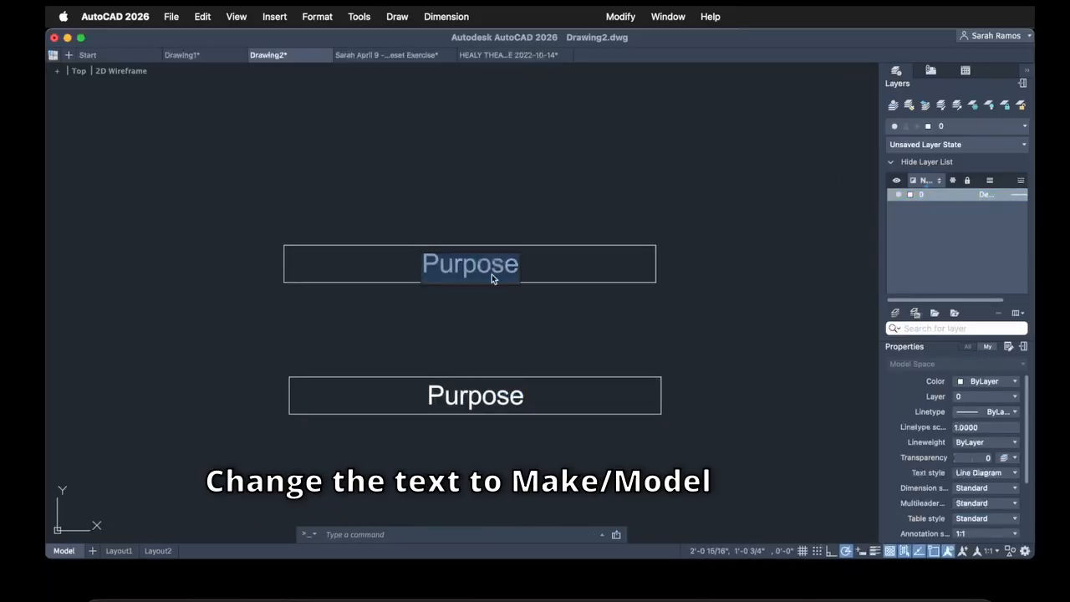
# - Change the text in the upper rectangle to "Make/Model"
pyautogui.write('Make/Model')
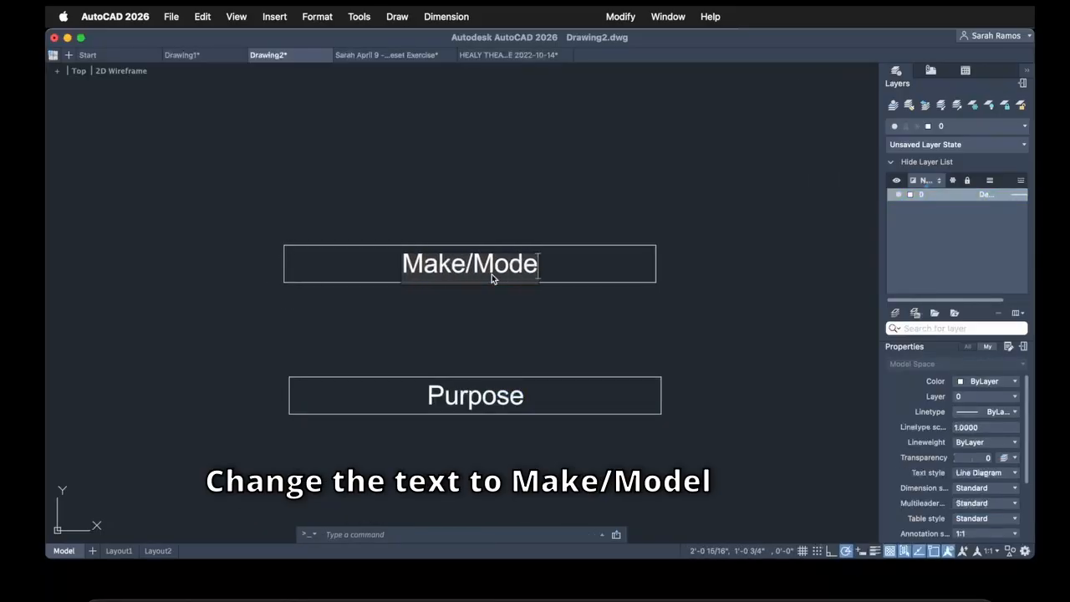
pyautogui.click(514, 213)
pyautogui.press('Escape')
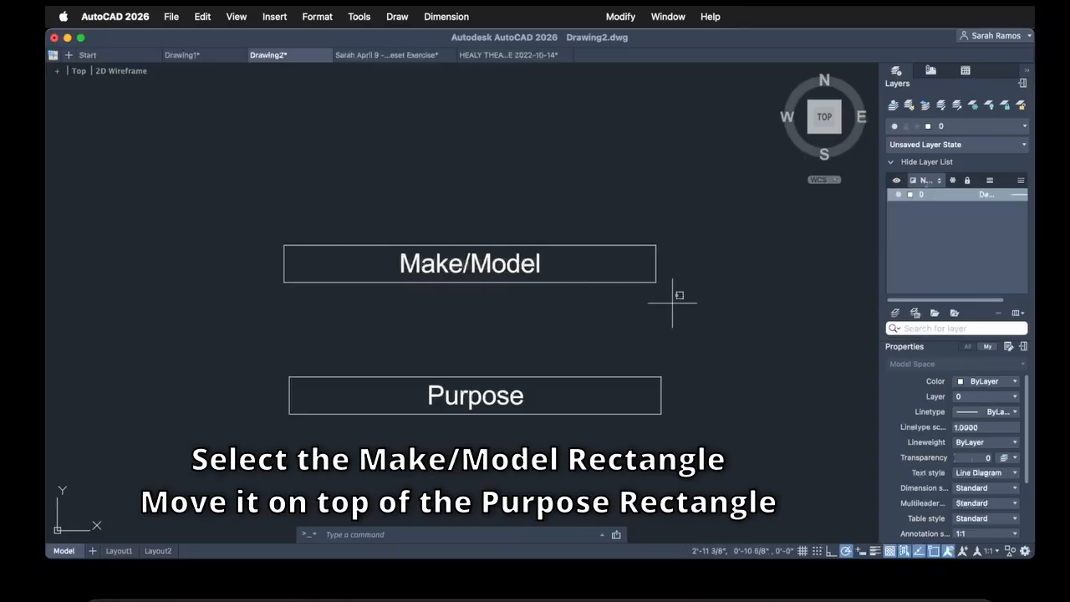
# - Move the Make/Model rectangle and text from its lower-left corner onto the Purpose rectangle's upper-left corner
pyautogui.click(674, 303)
pyautogui.click(289, 219)
pyautogui.write('m')
pyautogui.press('Return')
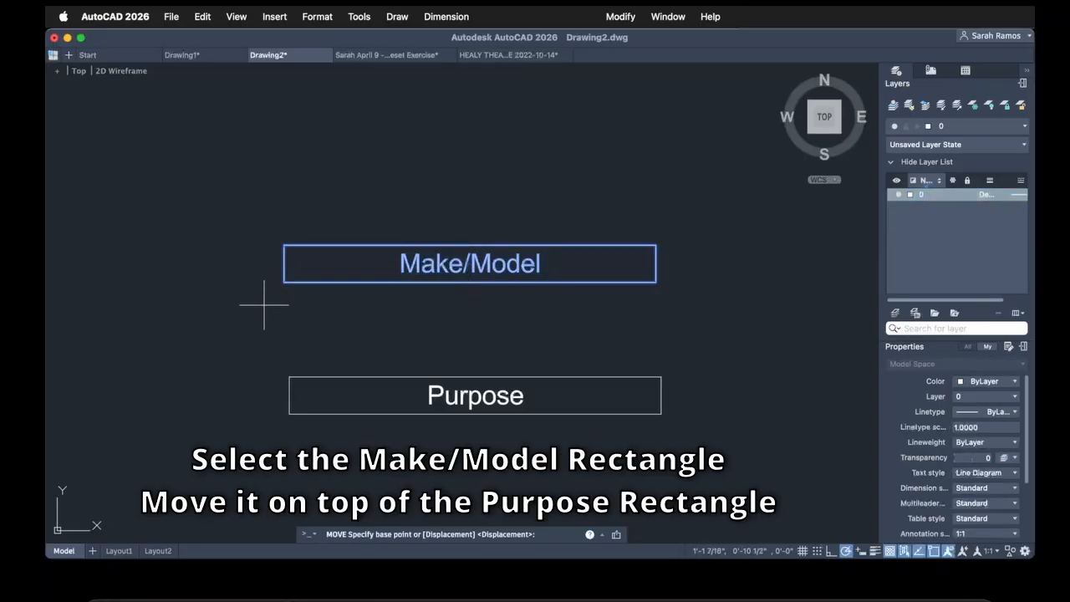
pyautogui.click(284, 281)
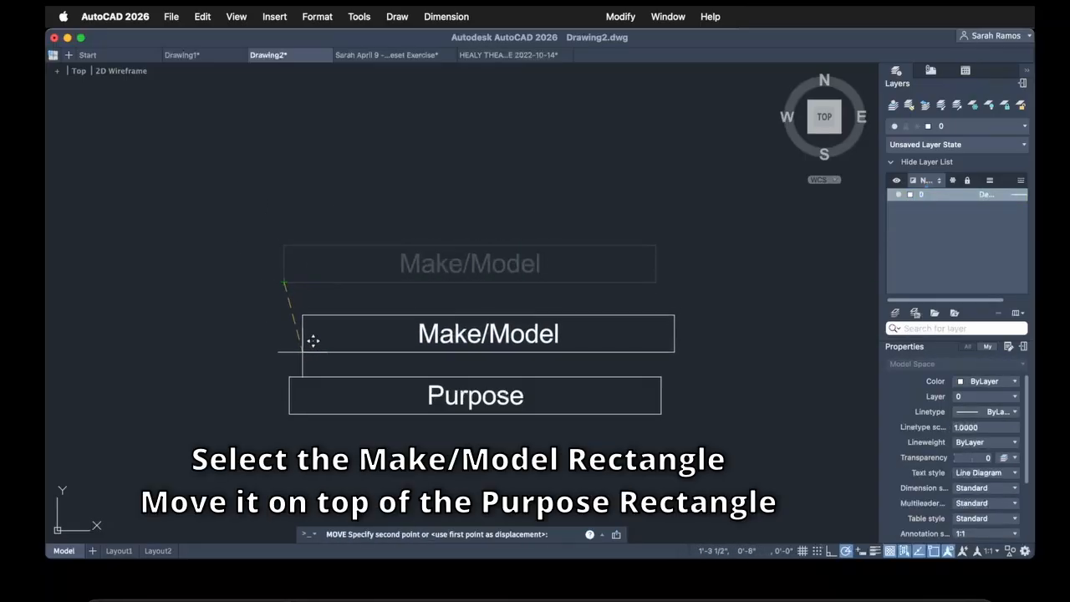
pyautogui.click(290, 376)
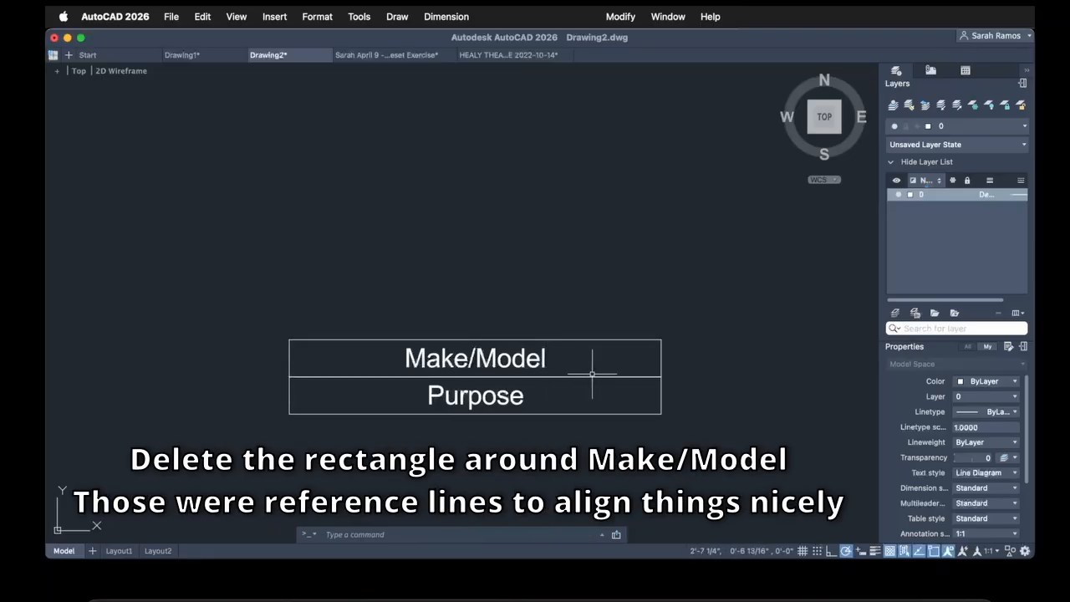
# - Delete the reference lines around Make/Model, keeping its text and the Purpose rectangle
pyautogui.click(672, 353)
pyautogui.click(286, 363)
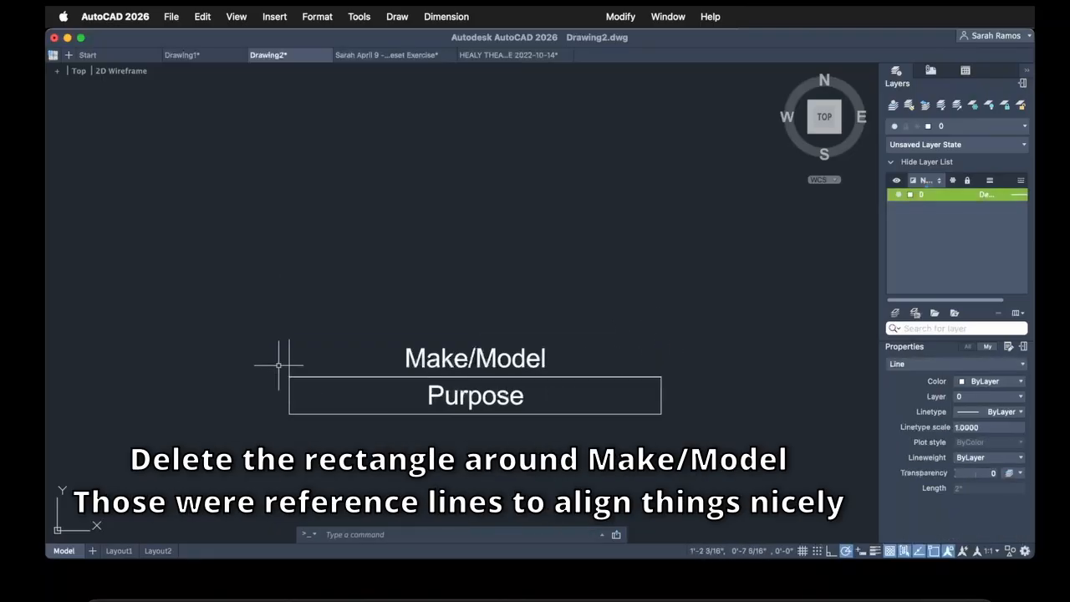
pyautogui.press('Delete')
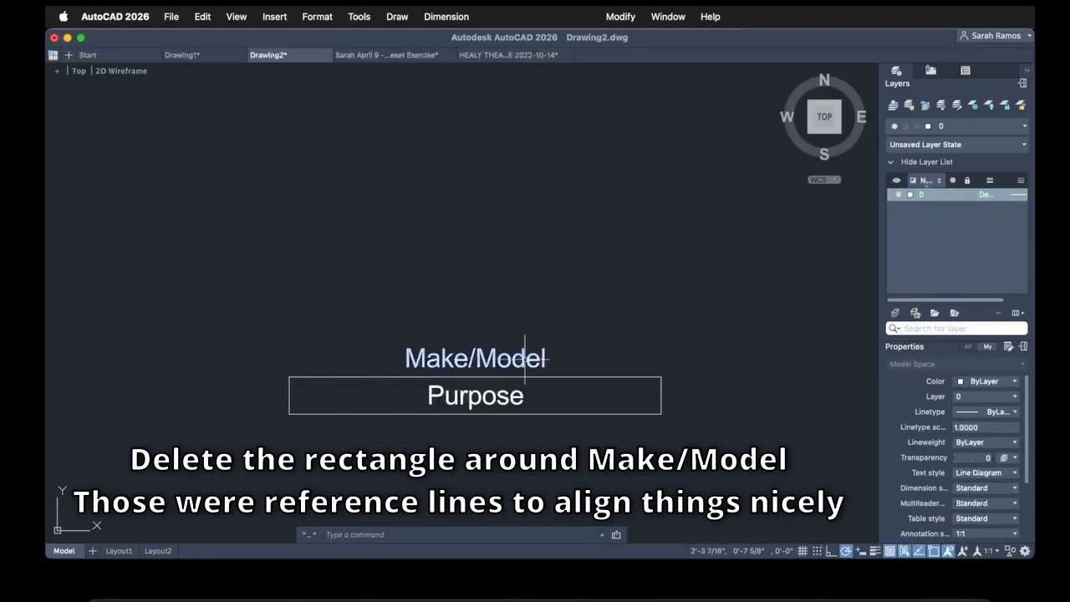
# - Draw a box below the Purpose rectangle with lines 14" down from its lower-left corner, 20" across and up to its lower-right corner
pyautogui.moveTo(694, 337); pyautogui.dragTo(681, 137, button='middle')
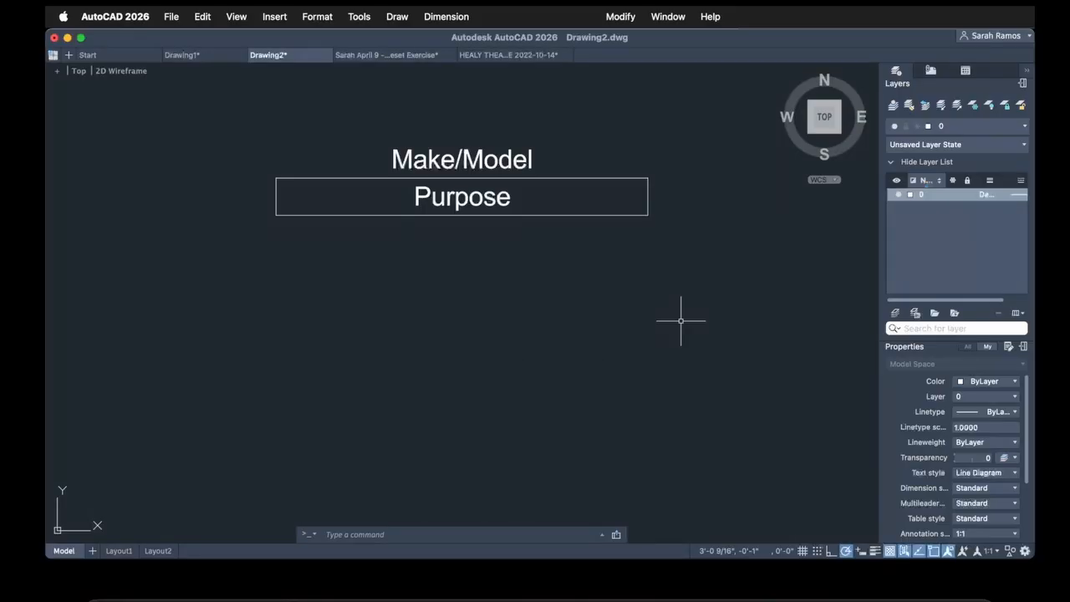
pyautogui.write('l')
pyautogui.press('Return')
pyautogui.click(276, 215)
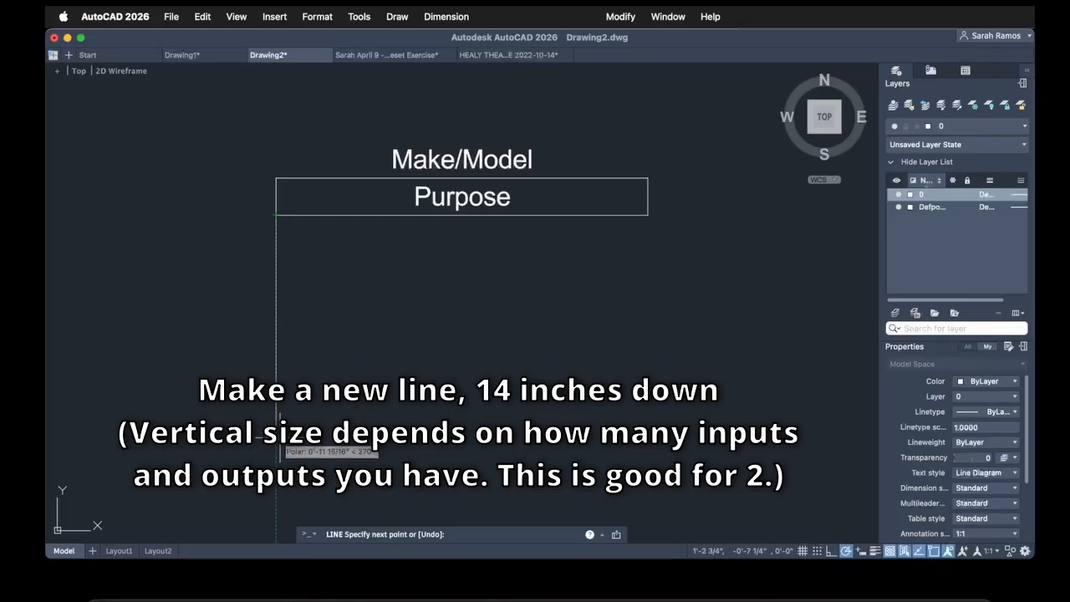
pyautogui.write('14')
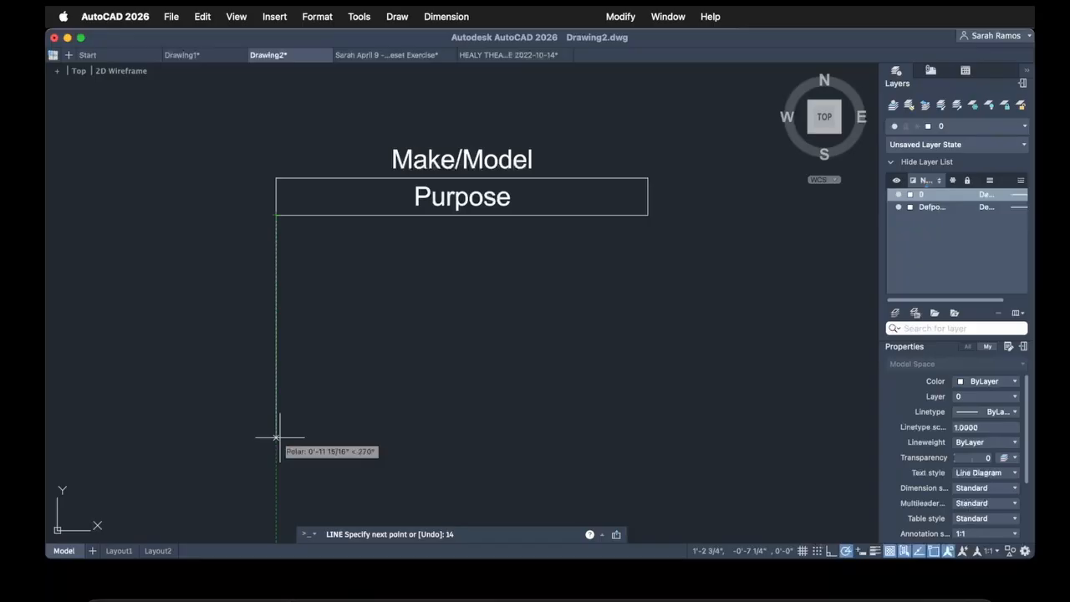
pyautogui.press('Return')
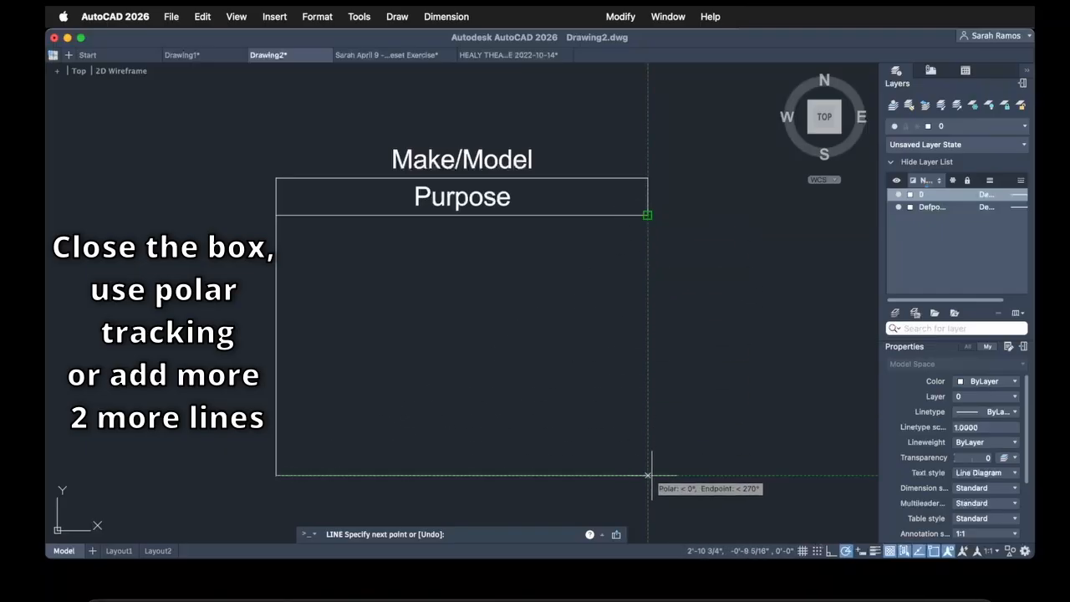
pyautogui.write('20')
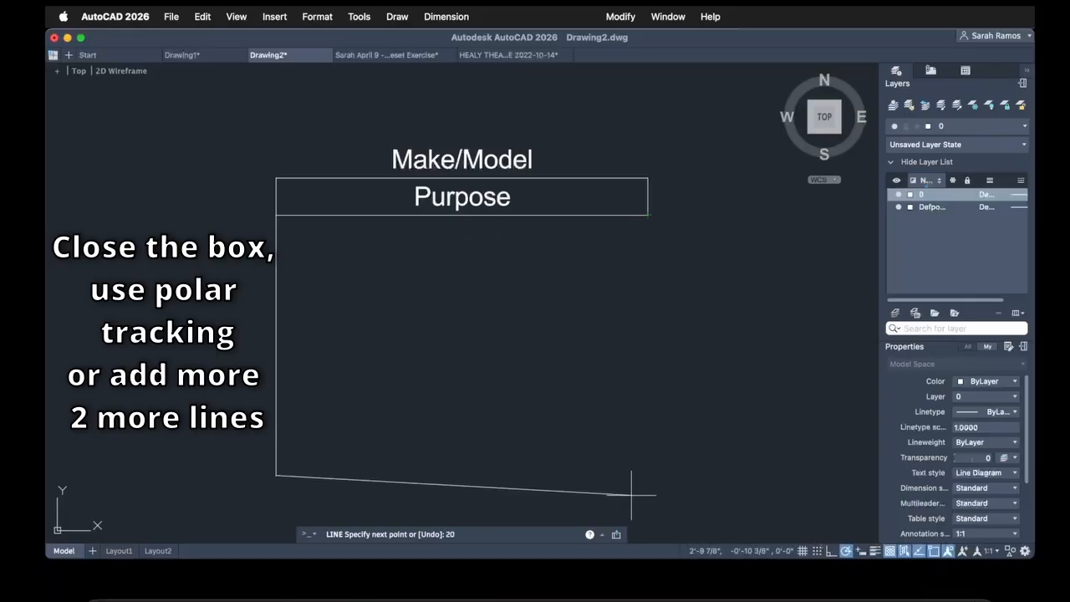
pyautogui.press('Return')
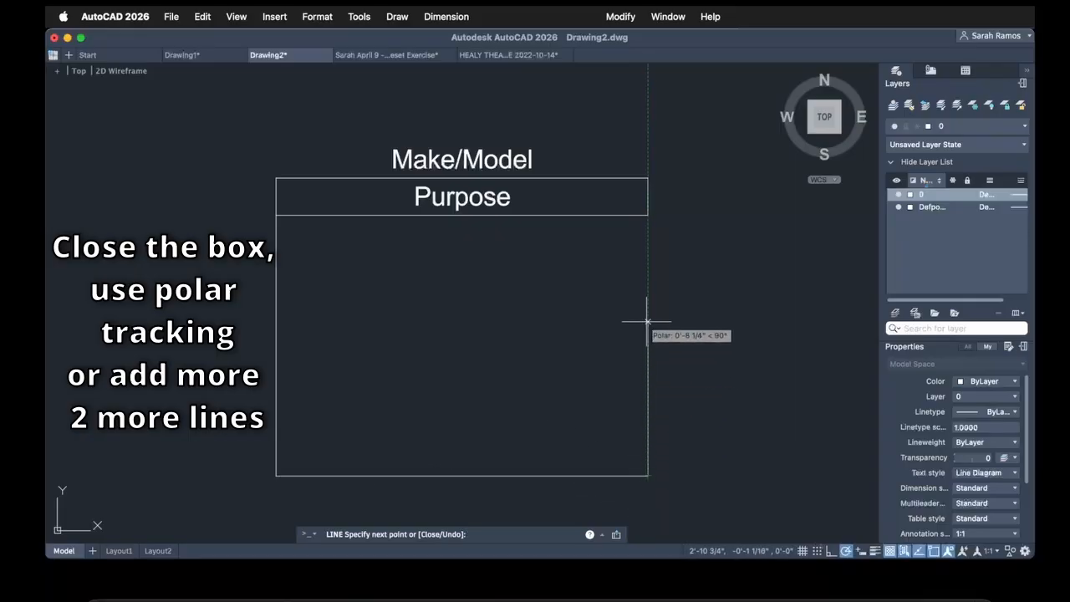
pyautogui.click(648, 215)
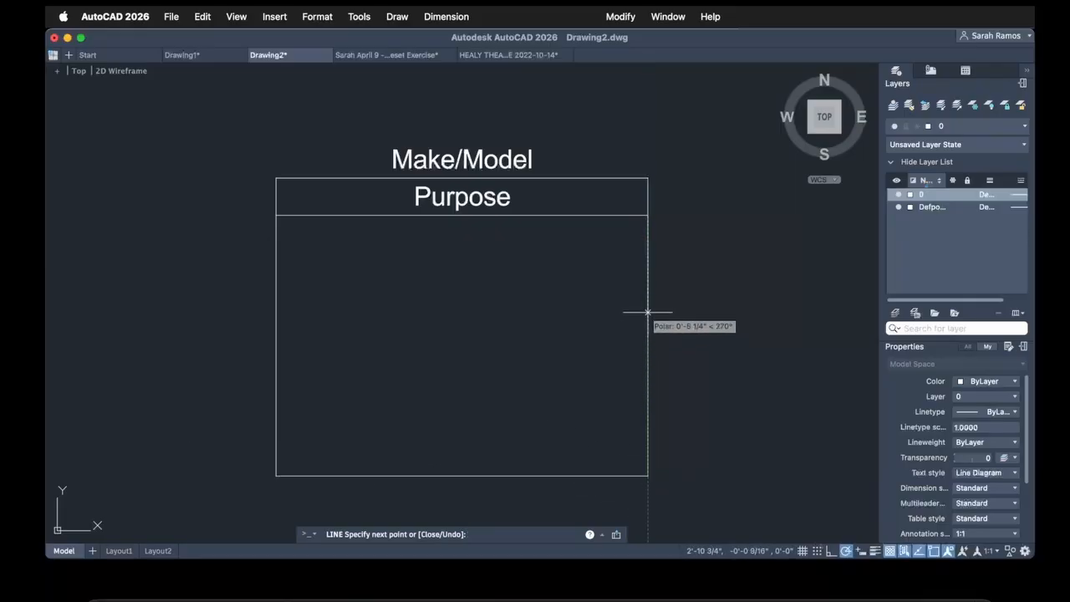
# - Add the single-line text "Inputs" with default rotation inside the large box below Purpose
pyautogui.press('Return')
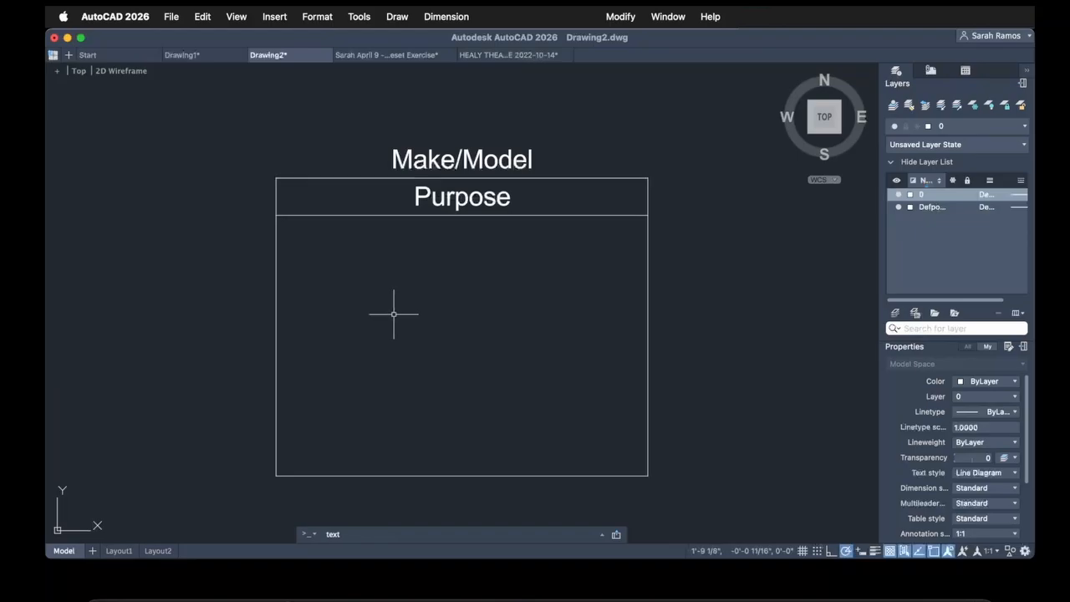
pyautogui.write('text')
pyautogui.press('Return')
pyautogui.click(393, 315)
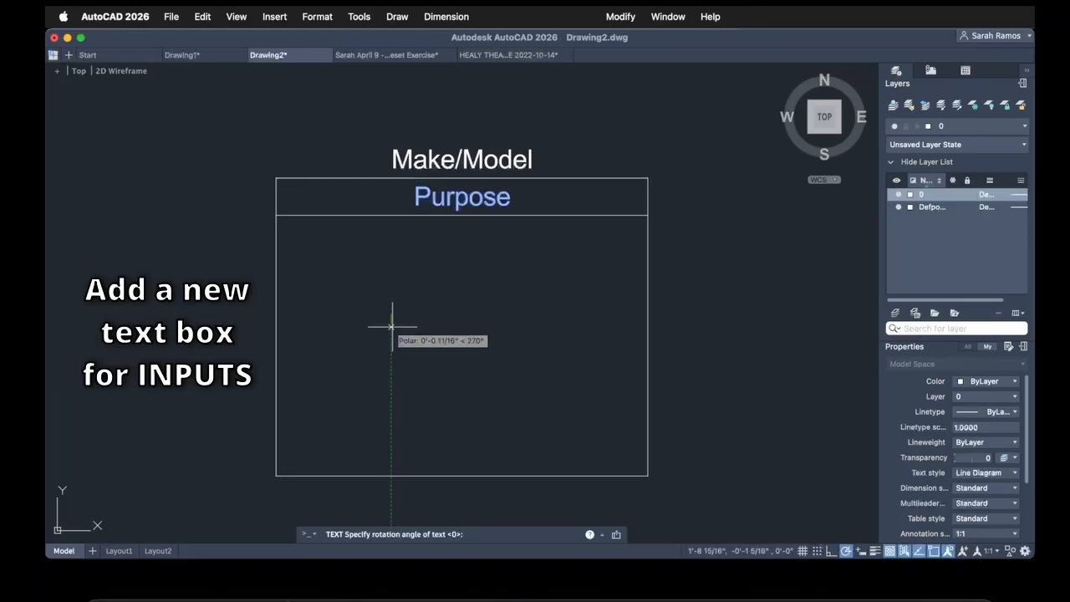
pyautogui.press('Return')
pyautogui.write('Inpu')
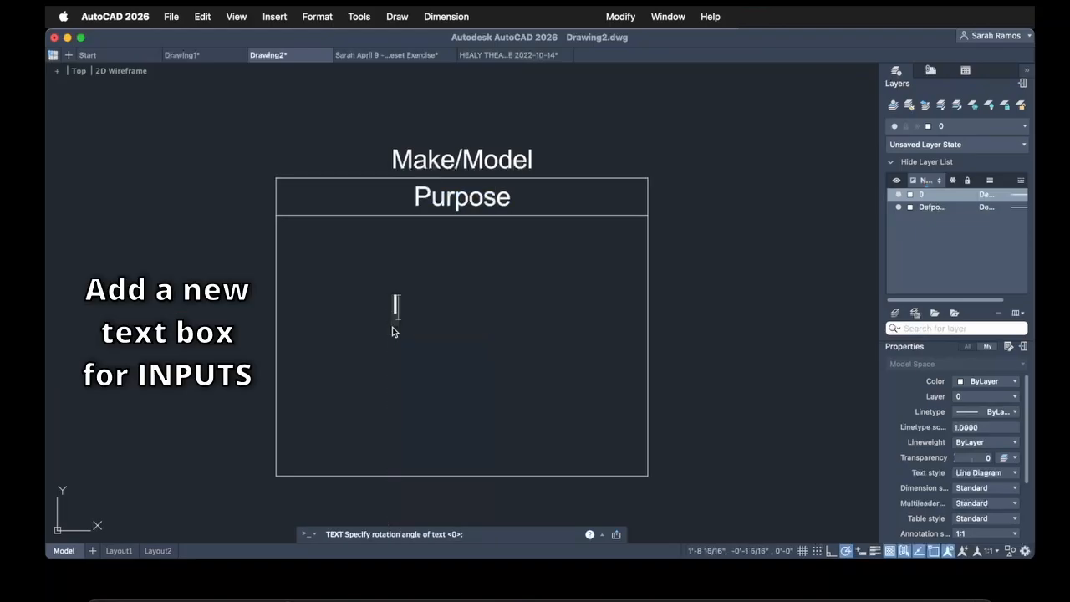
pyautogui.write('ts')
pyautogui.press('Return')
pyautogui.press('Return')
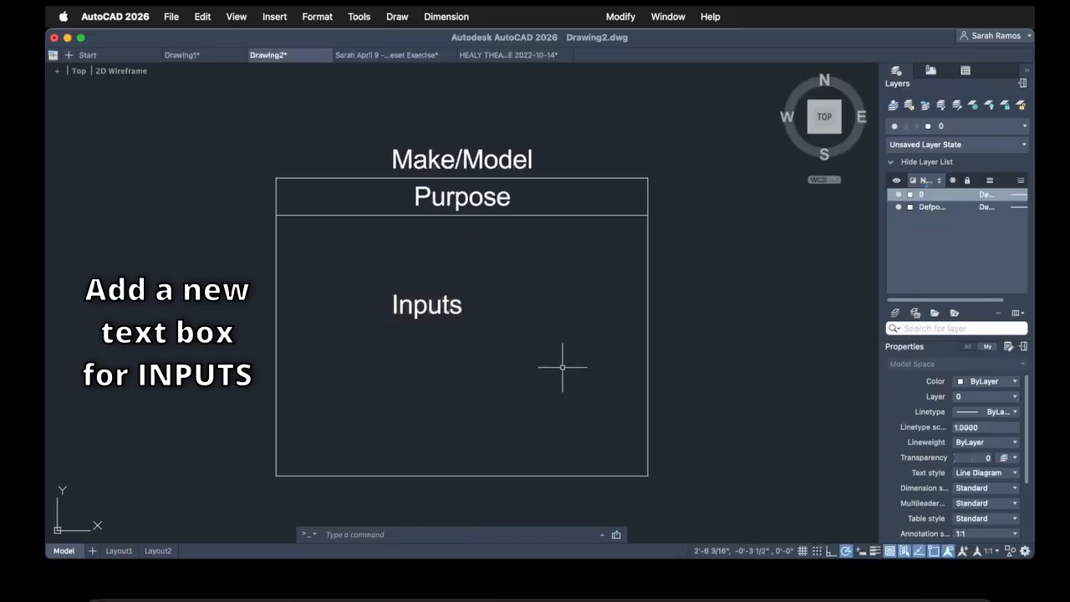
# - Justify the Inputs text to Middle left and move it near the upper-left corner of the large box
pyautogui.click(453, 315)
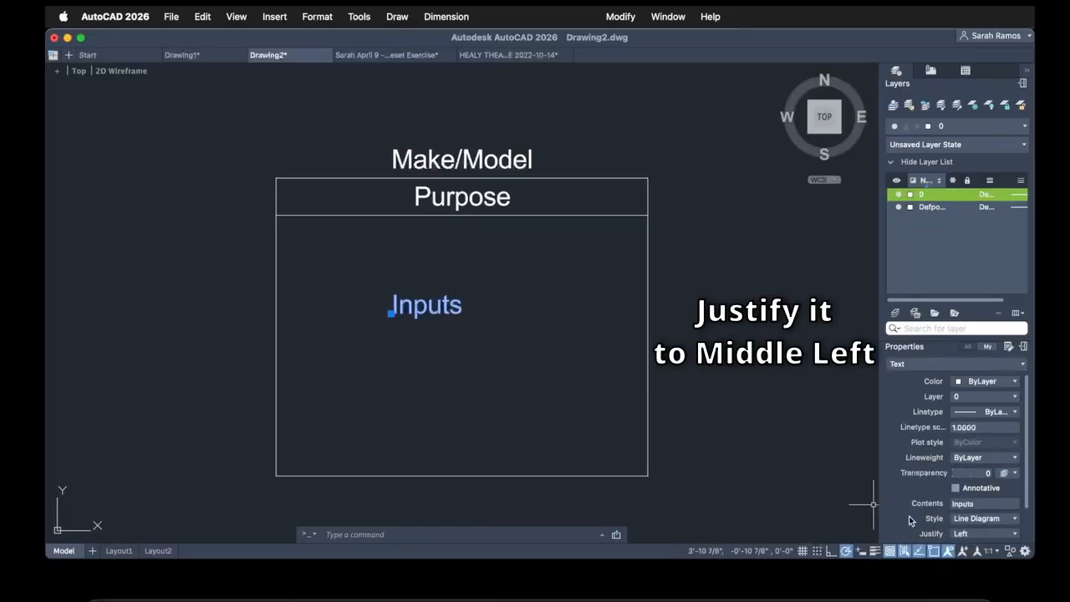
pyautogui.click(1008, 537)
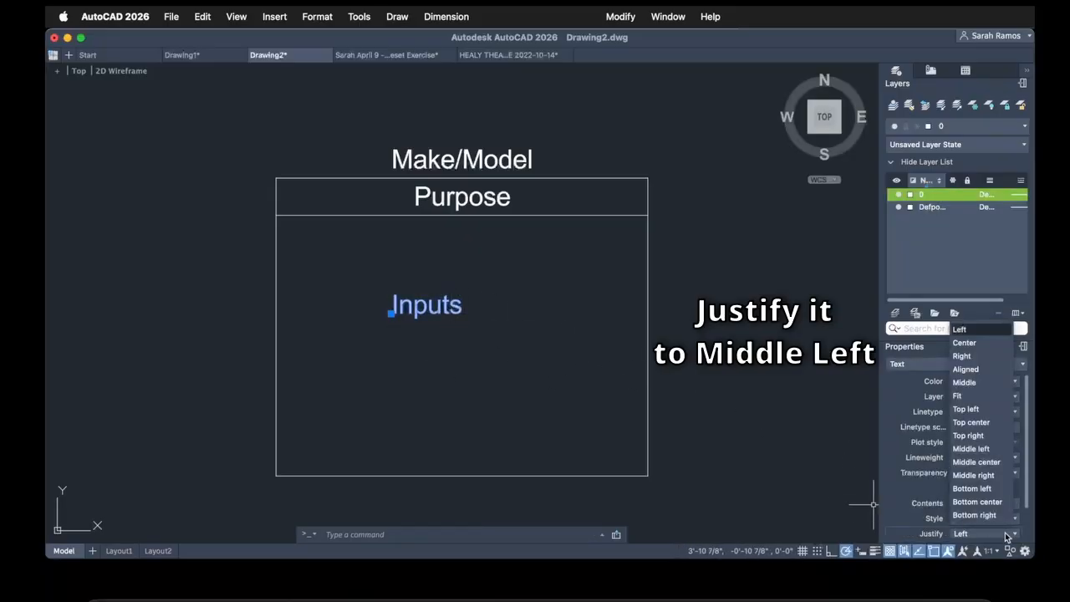
pyautogui.click(1003, 447)
pyautogui.click(388, 314)
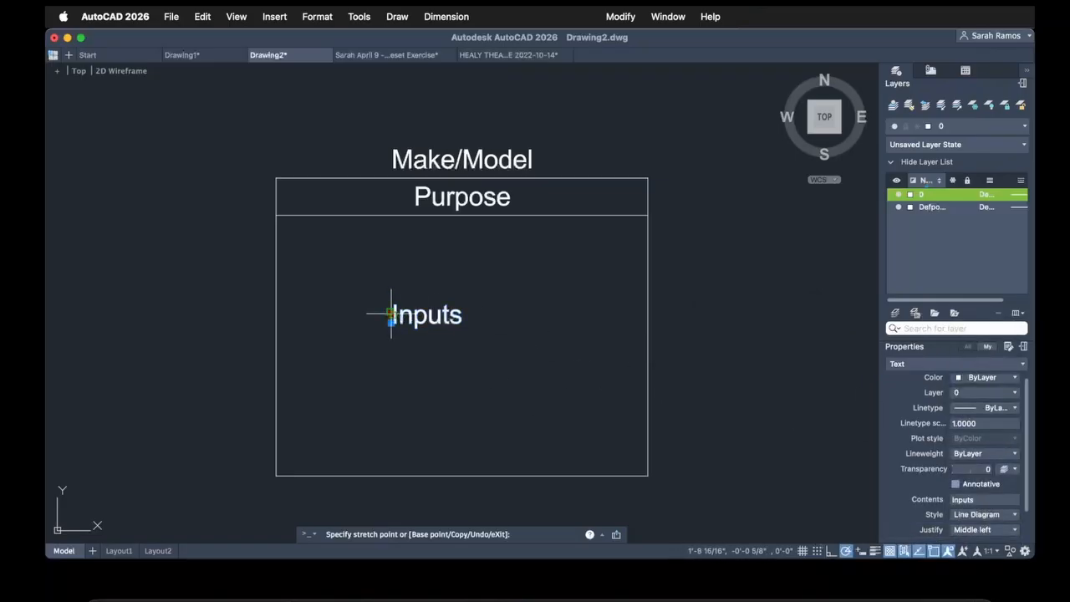
pyautogui.click(314, 252)
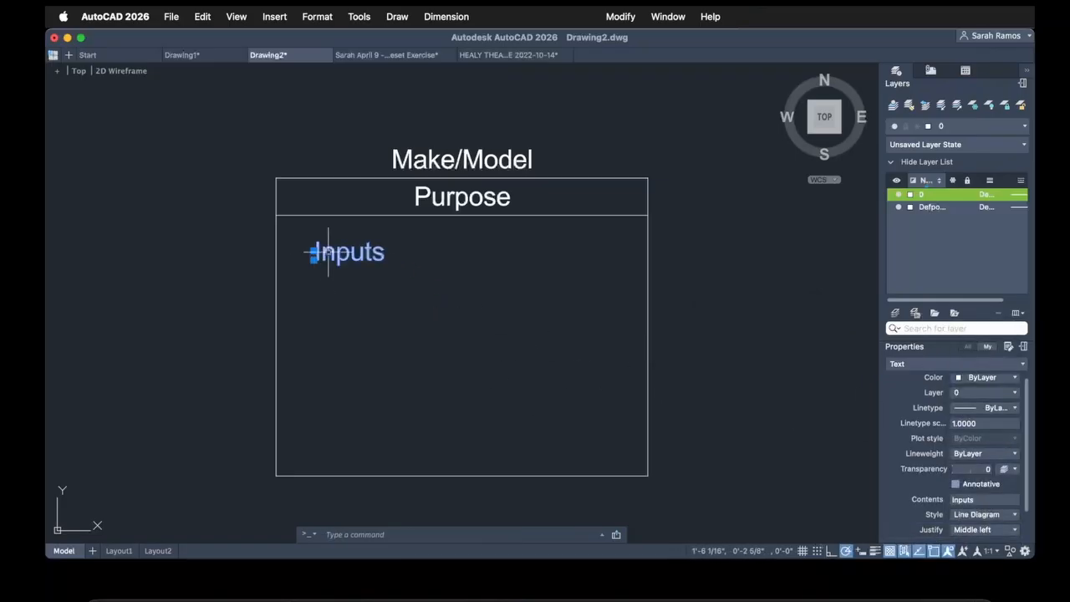
# - Paste a copy of the Inputs text in the right half of the box and justify it to Middle right
pyautogui.press('super+c')
pyautogui.press('super+v')
pyautogui.click(499, 290)
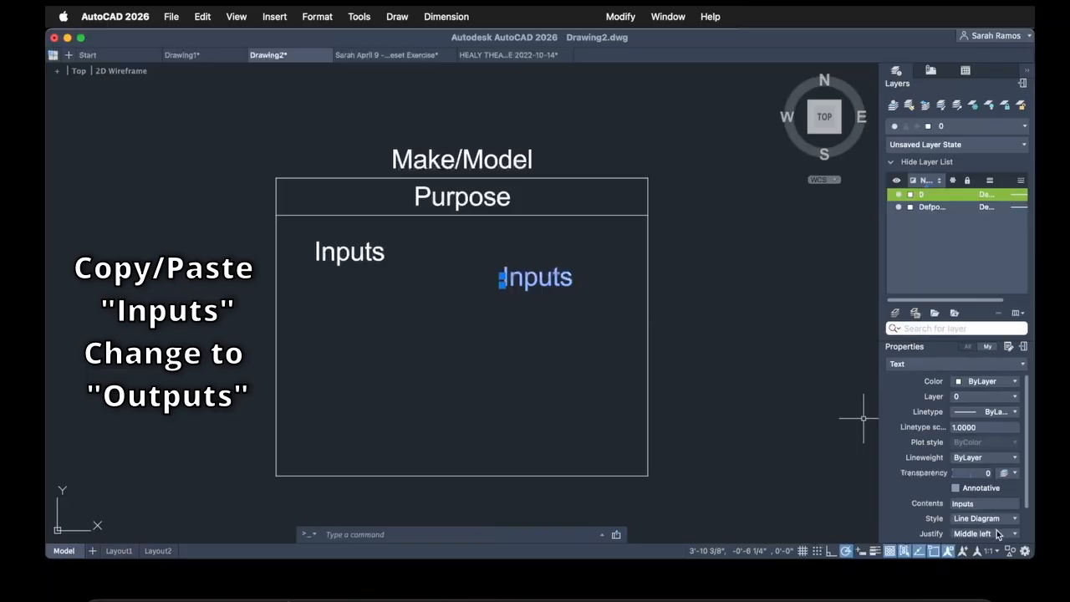
pyautogui.scroll(-1, 997, 534)
pyautogui.click(999, 527)
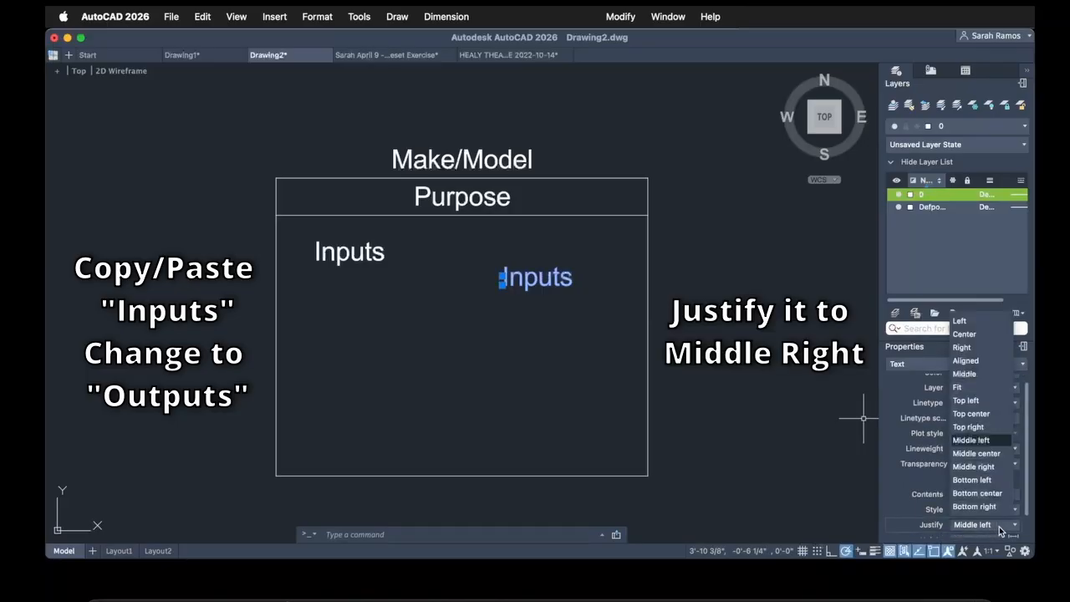
pyautogui.click(997, 468)
pyautogui.press('Escape')
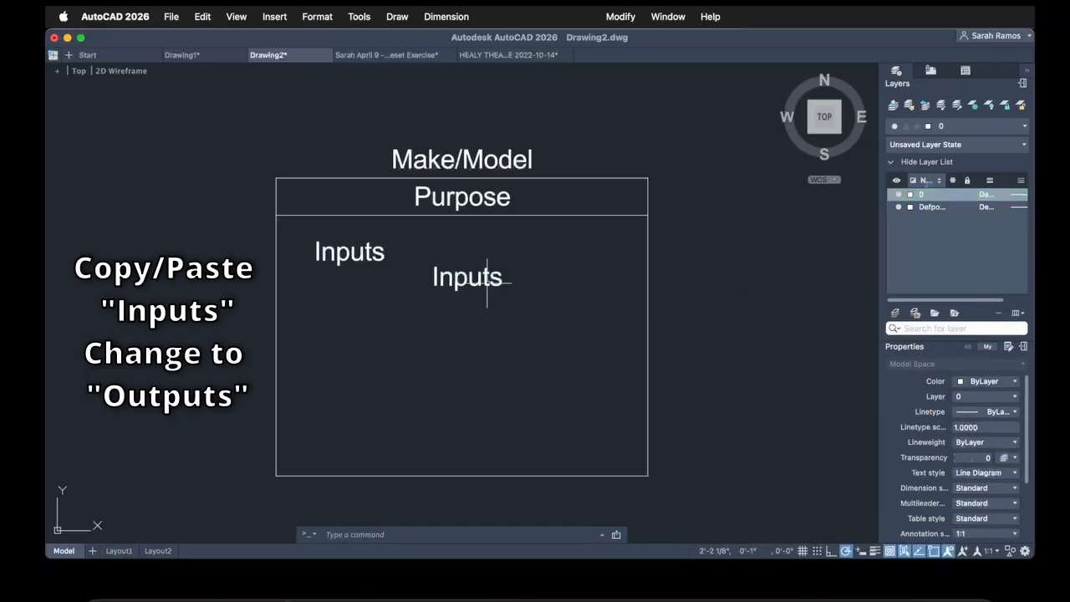
# - Change the copied text to "Outputs" and move it near the box's upper-right corner, level with Inputs
pyautogui.doubleClick(490, 278)
pyautogui.write('Outputs')
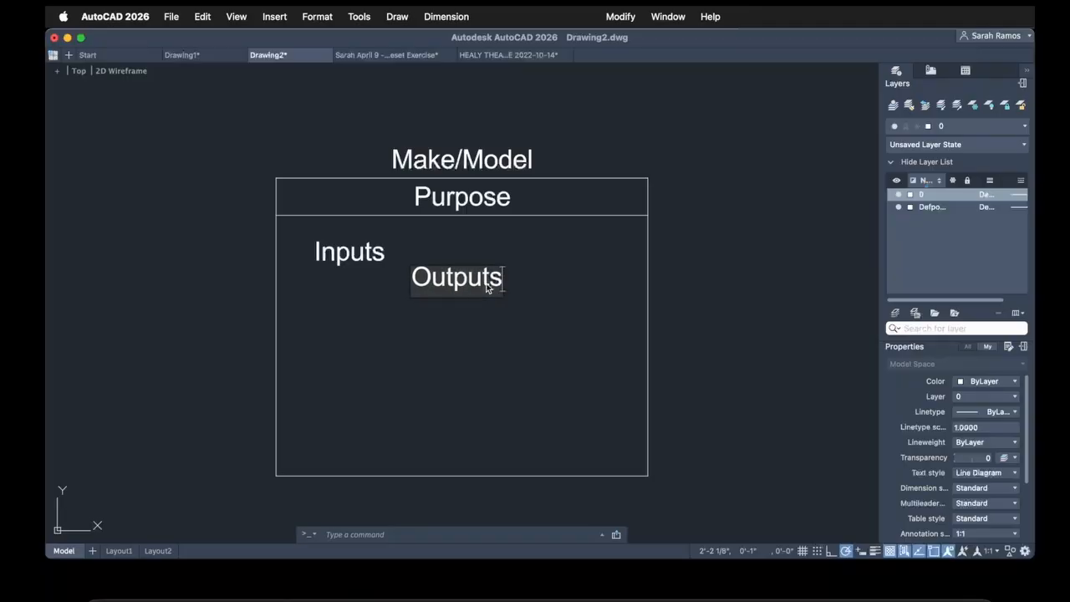
pyautogui.click(520, 332)
pyautogui.press('Escape')
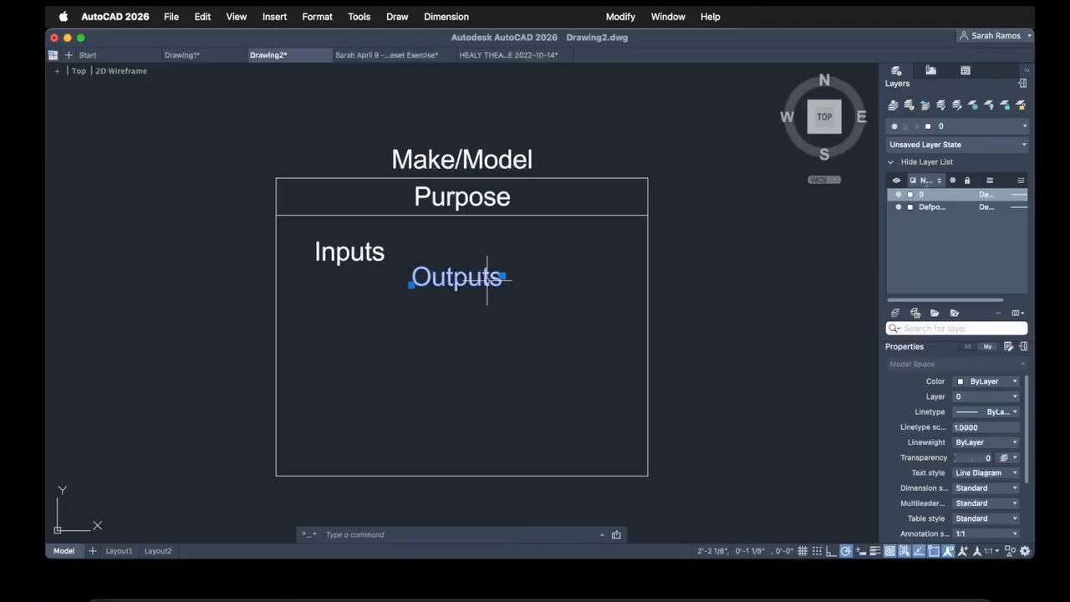
pyautogui.click(492, 277)
pyautogui.click(502, 277)
pyautogui.click(617, 251)
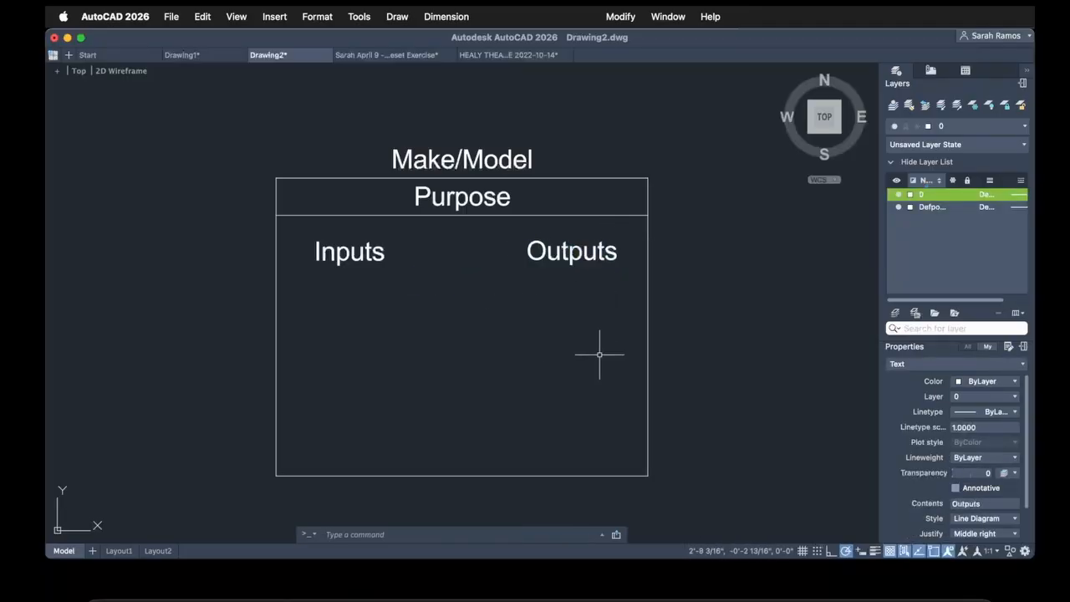
pyautogui.press('Escape')
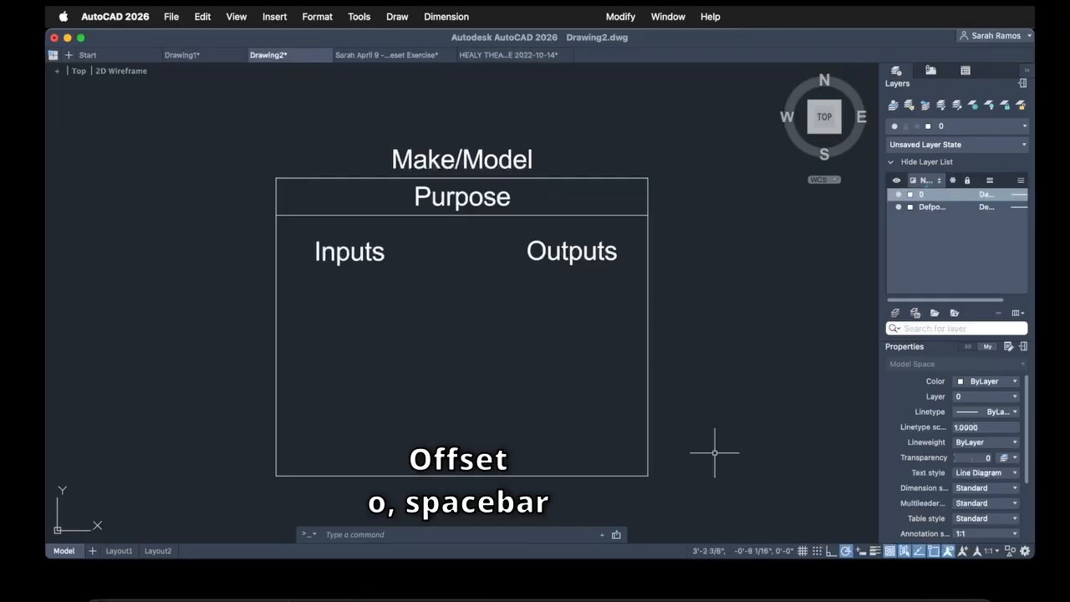
# - Offset the large box's left side, right side and top line 1" inward
pyautogui.write('o')
pyautogui.press('space')
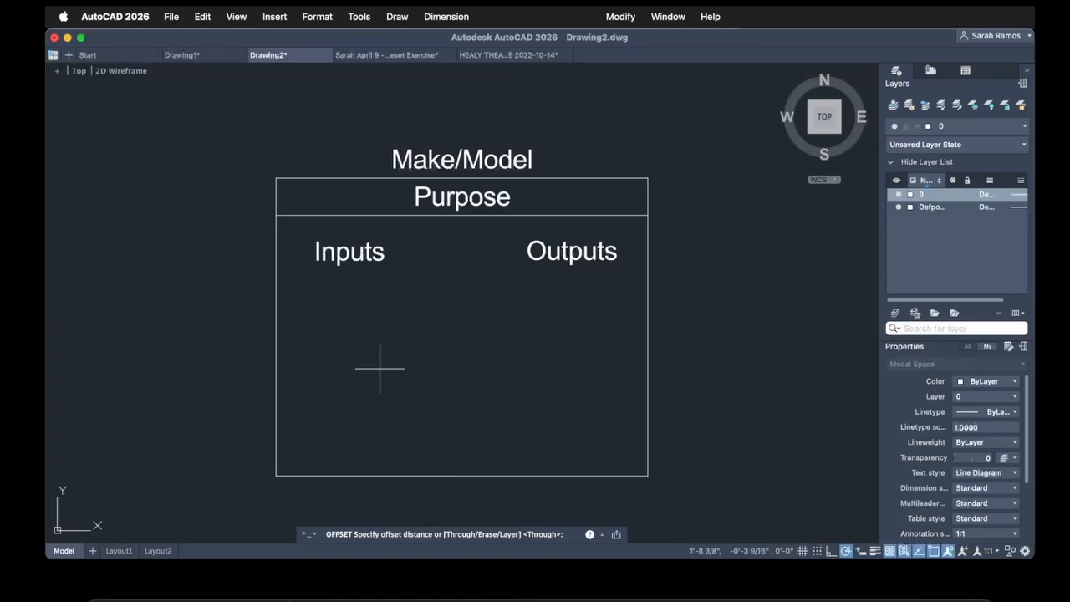
pyautogui.write('1')
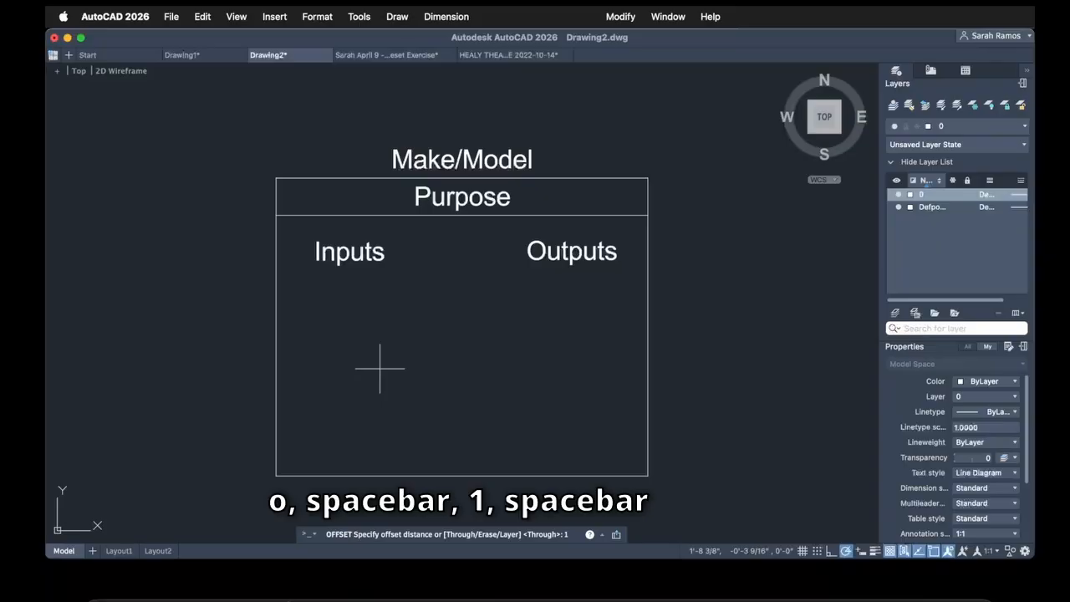
pyautogui.press('space')
pyautogui.click(276, 336)
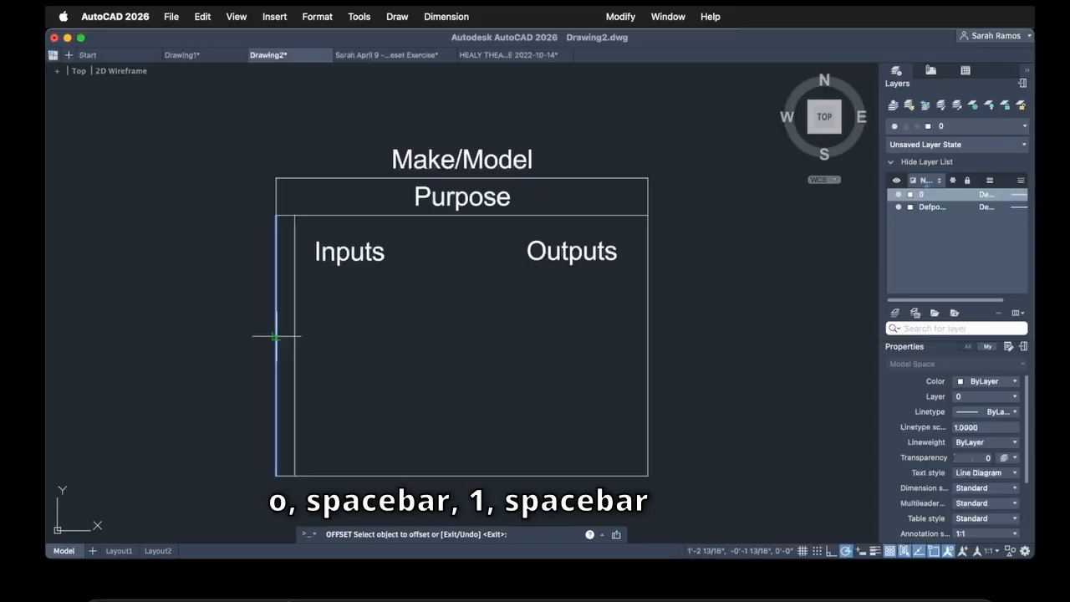
pyautogui.click(318, 338)
pyautogui.click(645, 343)
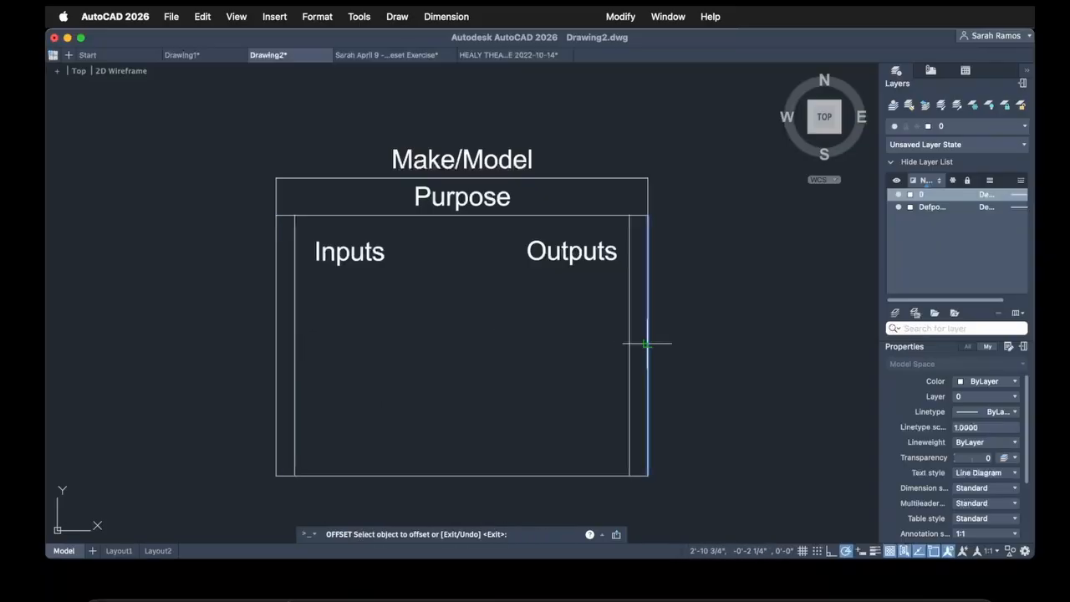
pyautogui.click(617, 347)
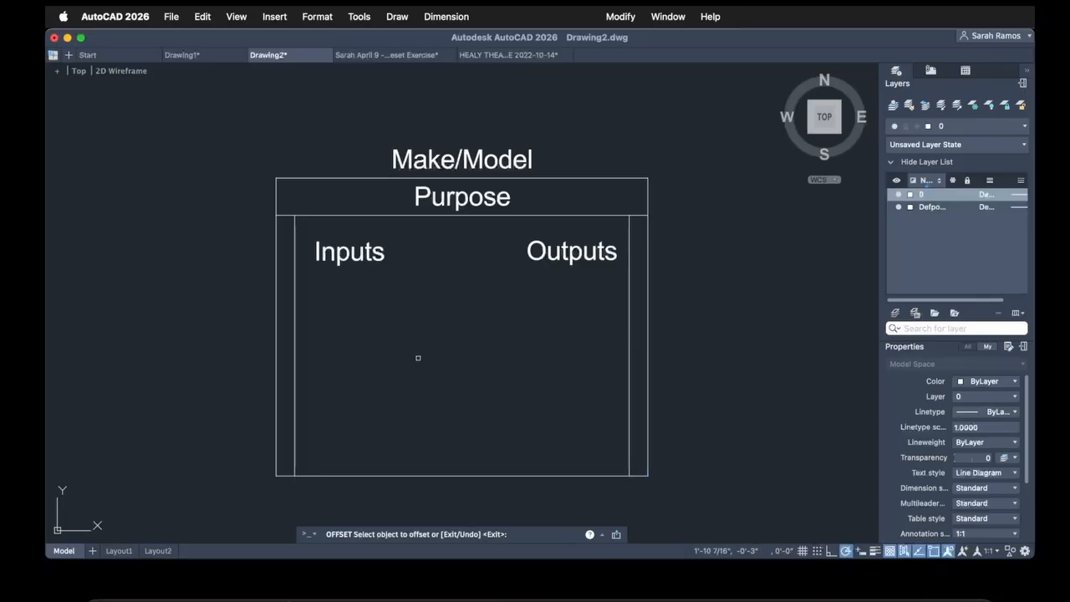
pyautogui.click(475, 216)
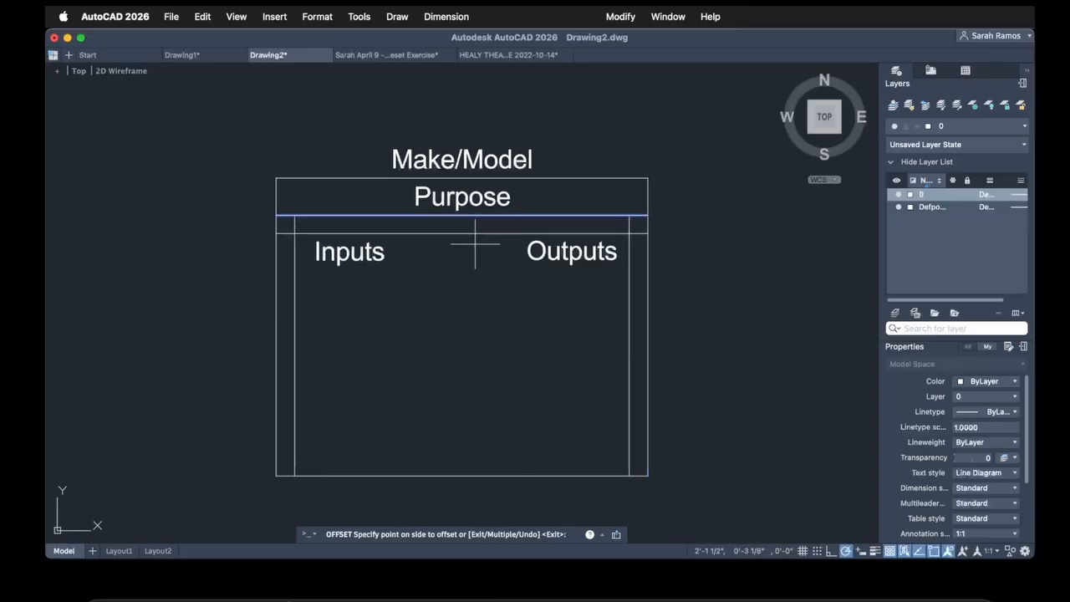
pyautogui.click(473, 246)
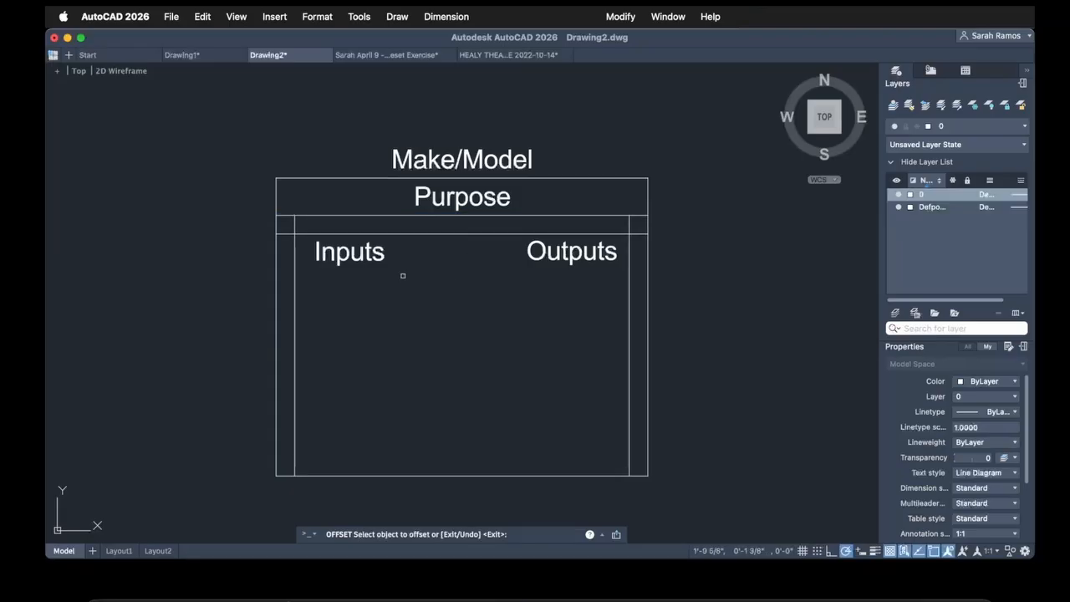
pyautogui.press('Escape')
# - Move the Inputs text by its middle-left anchor onto the intersection of the left and horizontal offset lines
pyautogui.click(328, 253)
pyautogui.click(320, 251)
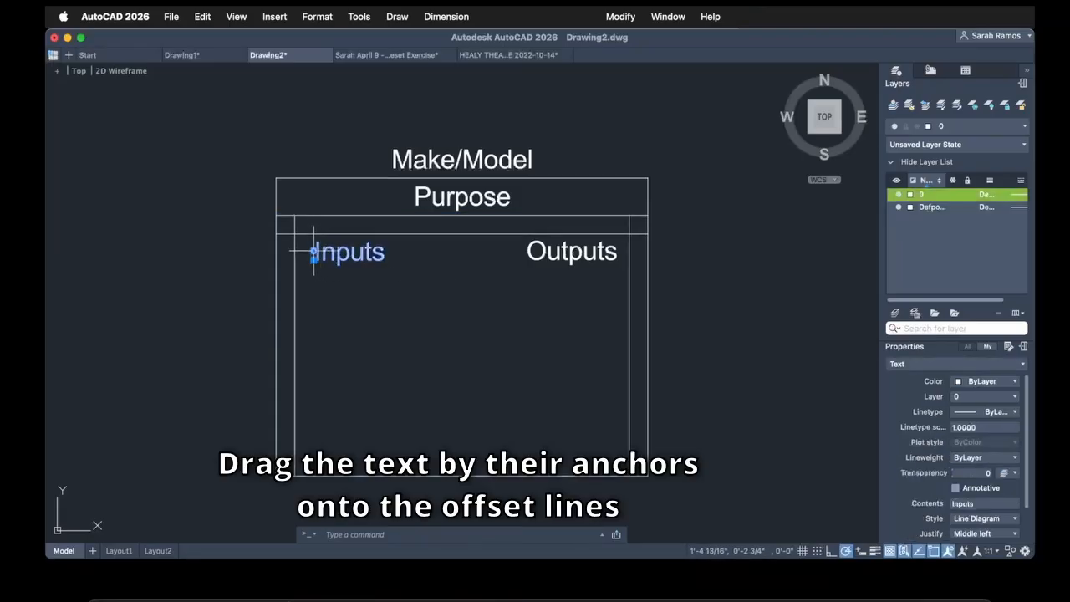
pyautogui.click(313, 254)
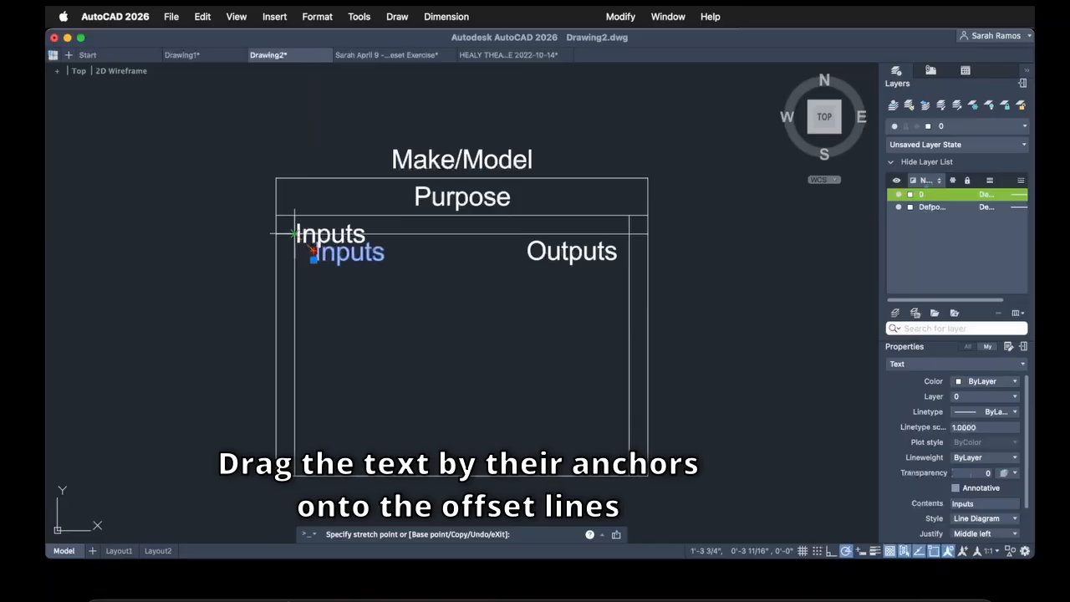
pyautogui.click(294, 234)
pyautogui.press('Escape')
# - Move the Outputs text by its middle-right anchor onto the intersection of the right and horizontal offset lines
pyautogui.click(600, 249)
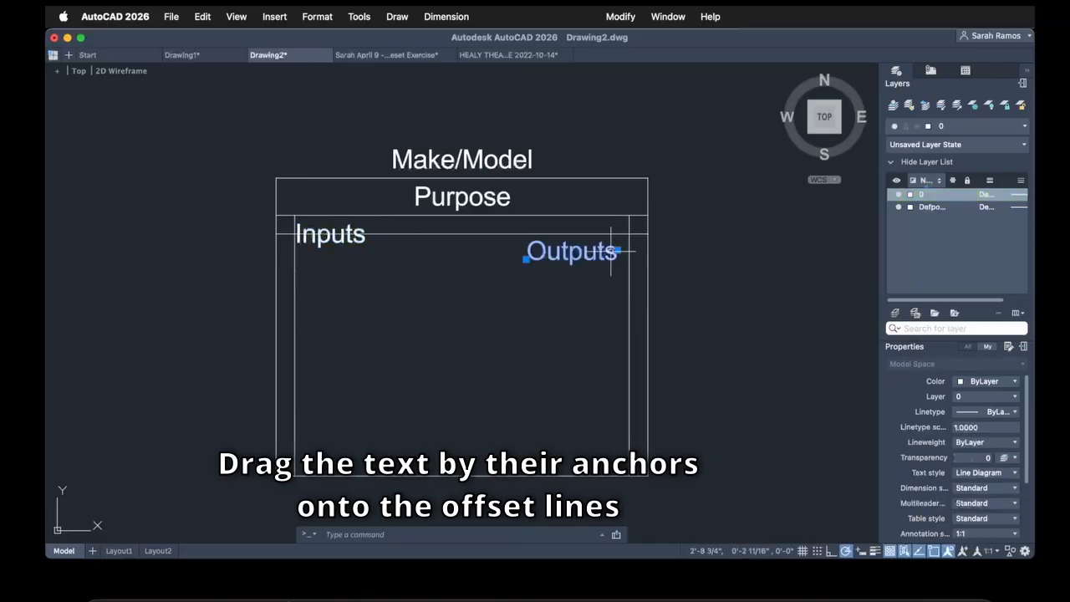
pyautogui.click(617, 250)
pyautogui.click(629, 234)
pyautogui.press('Escape')
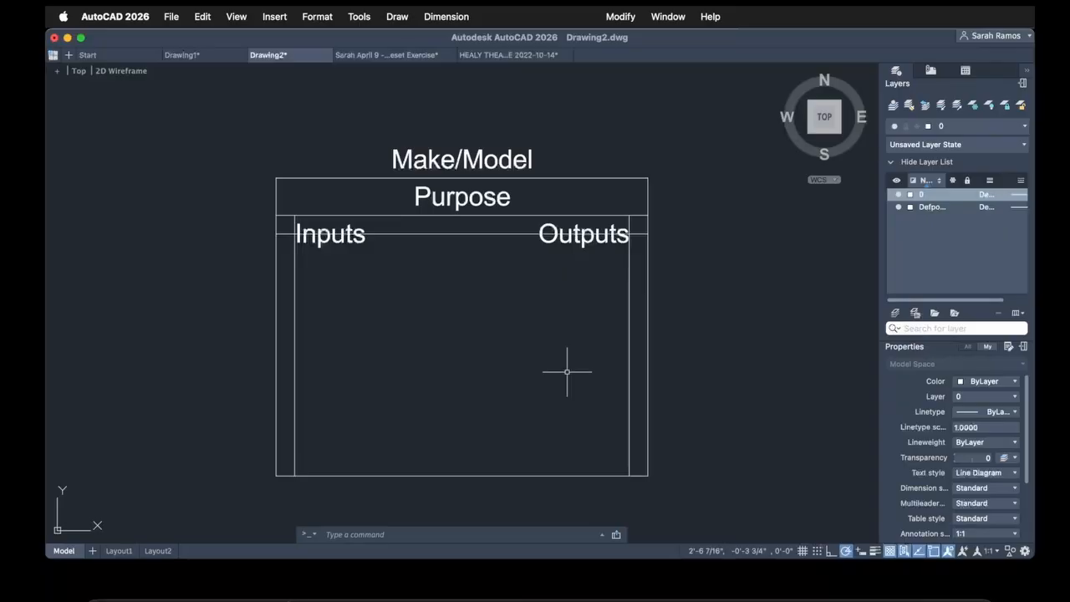
# - Delete the horizontal offset line running through the Inputs and Outputs text
pyautogui.click(502, 229)
pyautogui.click(490, 242)
pyautogui.press('Delete')
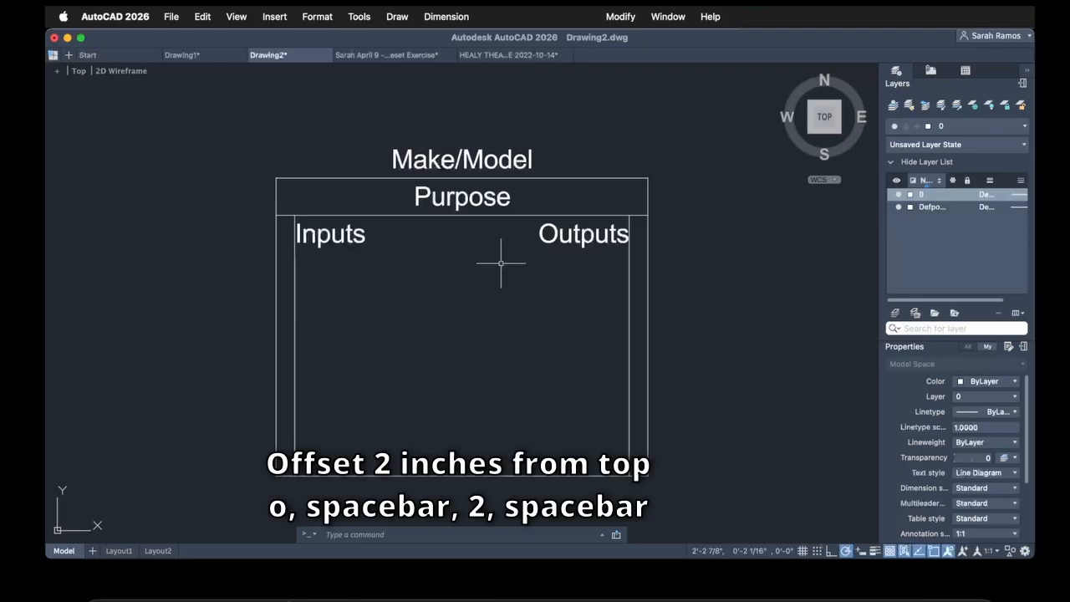
# - Offset the line under Purpose 2" downward to close off the Inputs/Outputs row
pyautogui.write('o')
pyautogui.press('space')
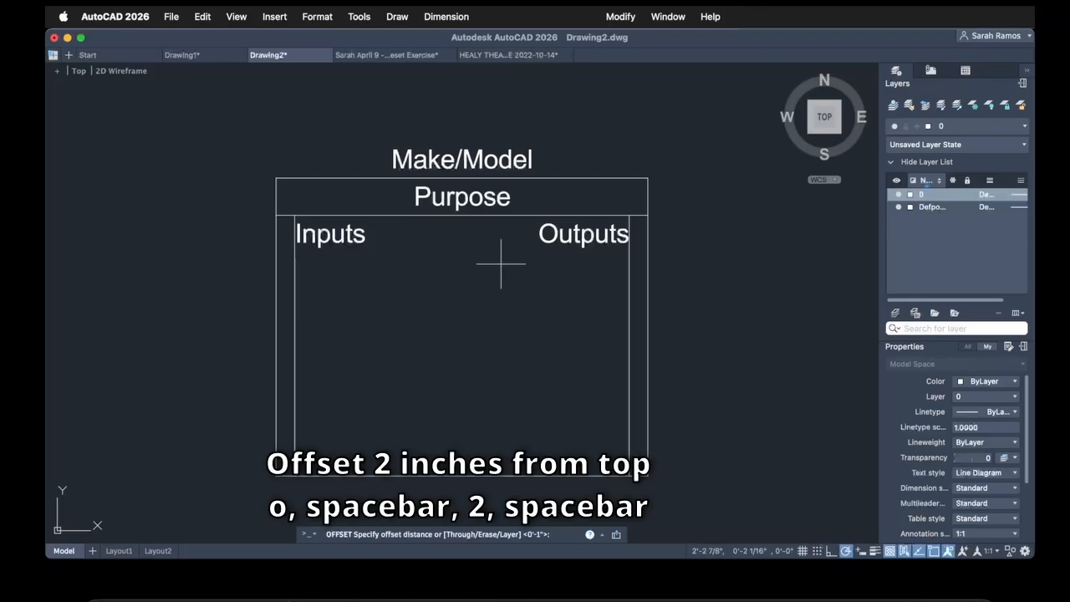
pyautogui.write('2')
pyautogui.press('space')
pyautogui.click(516, 215)
pyautogui.click(521, 303)
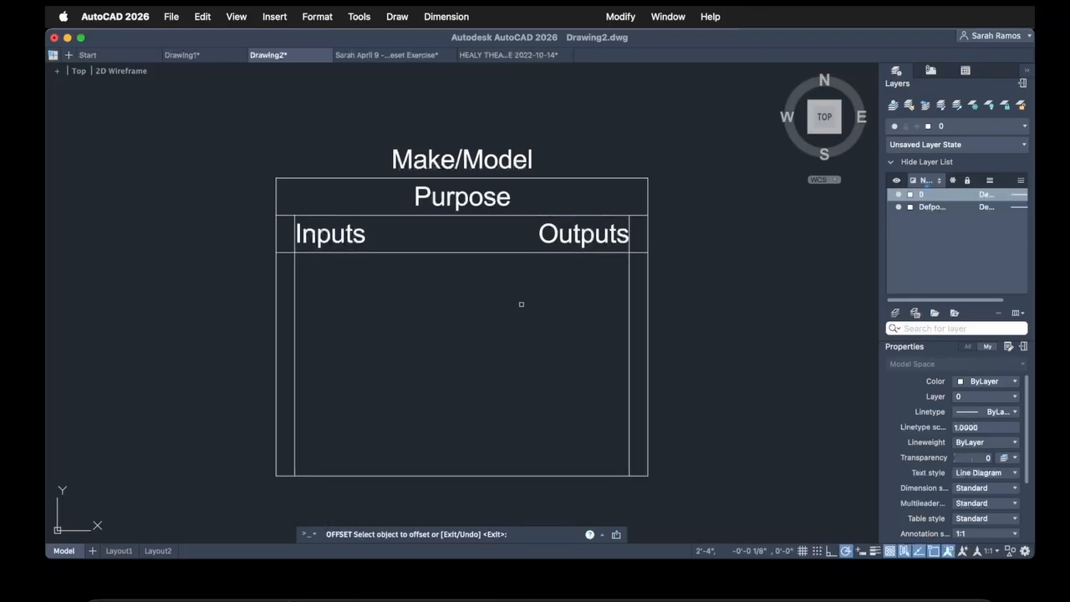
pyautogui.press('Escape')
# - Paste a copy of the Inputs text into the area below it and change the copy to "1"
pyautogui.click(359, 236)
pyautogui.press('super+c')
pyautogui.press('super+v')
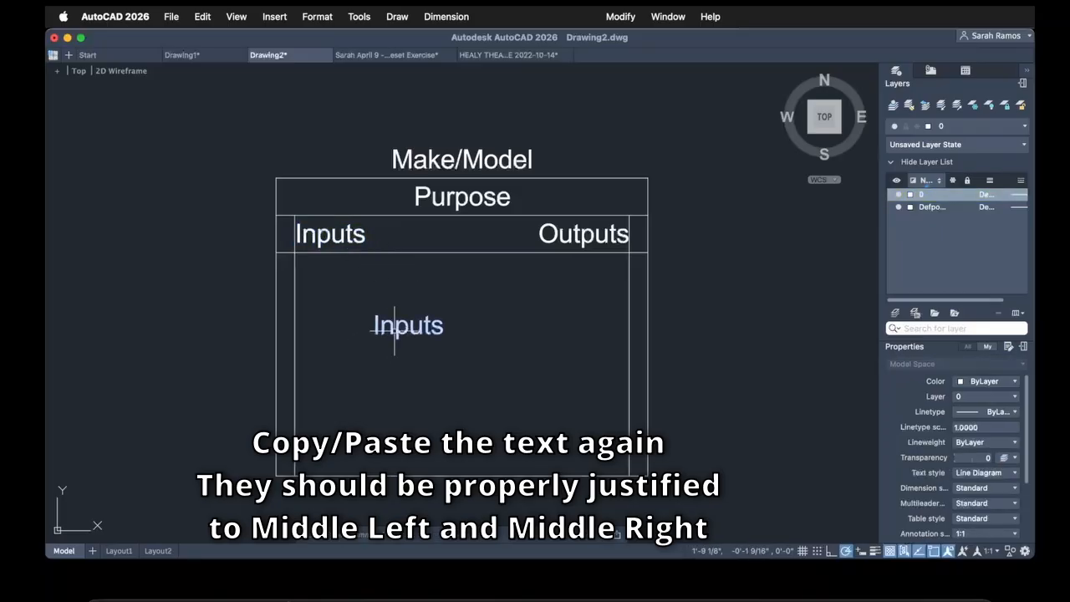
pyautogui.doubleClick(395, 331)
pyautogui.write('1')
pyautogui.click(462, 332)
# - Paste a copy of the Outputs text into the area below it and change the copy to "1"
pyautogui.click(585, 236)
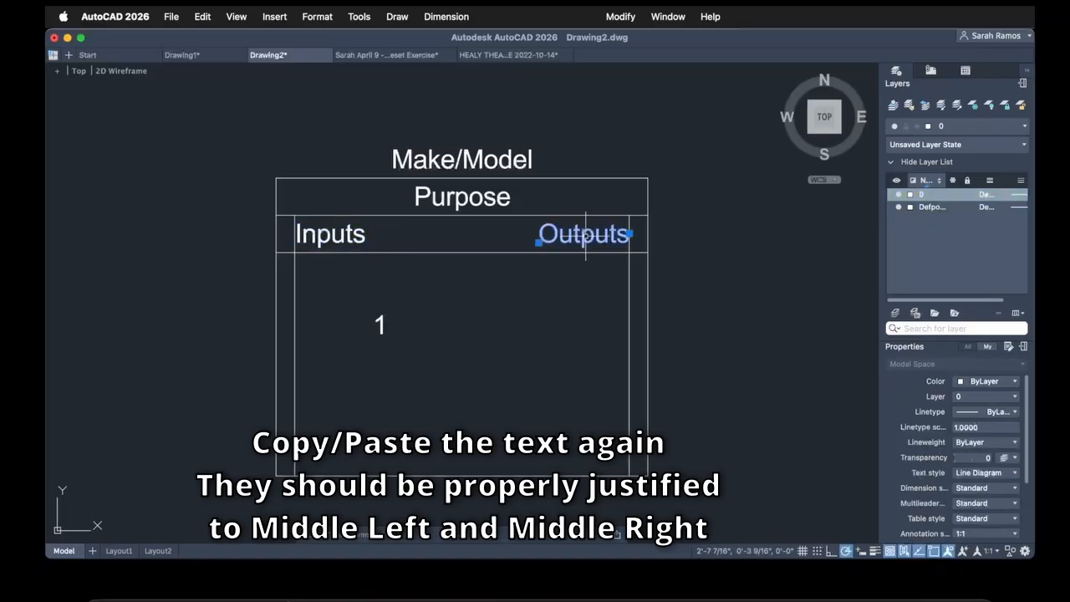
pyautogui.press('super+c')
pyautogui.press('super+v')
pyautogui.click(525, 333)
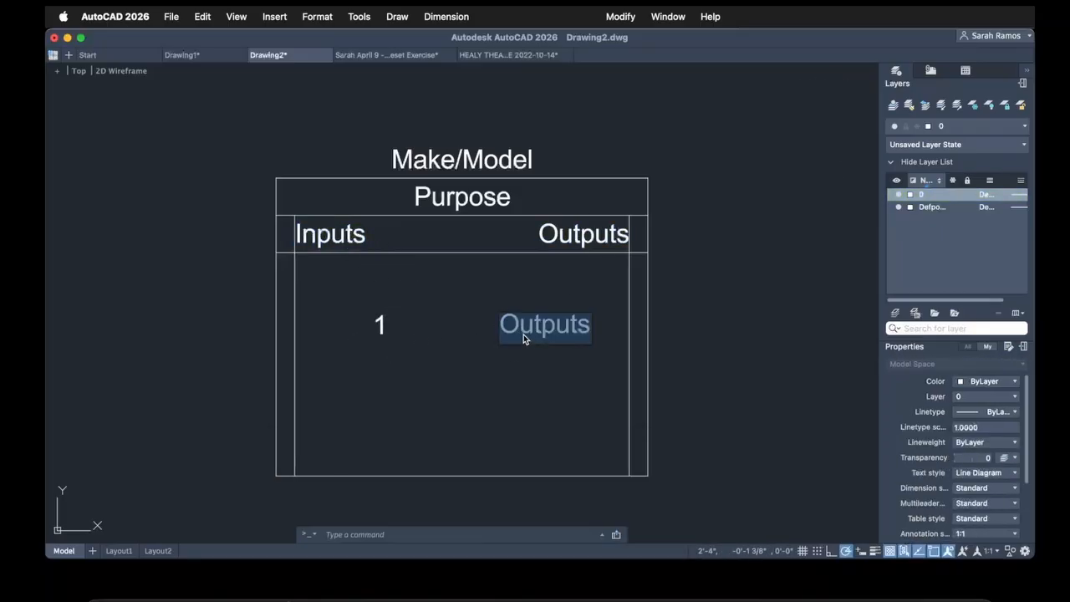
pyautogui.write('1')
pyautogui.click(407, 348)
# - Move the left "1" up and to the left, closer beneath the Inputs heading
pyautogui.click(381, 325)
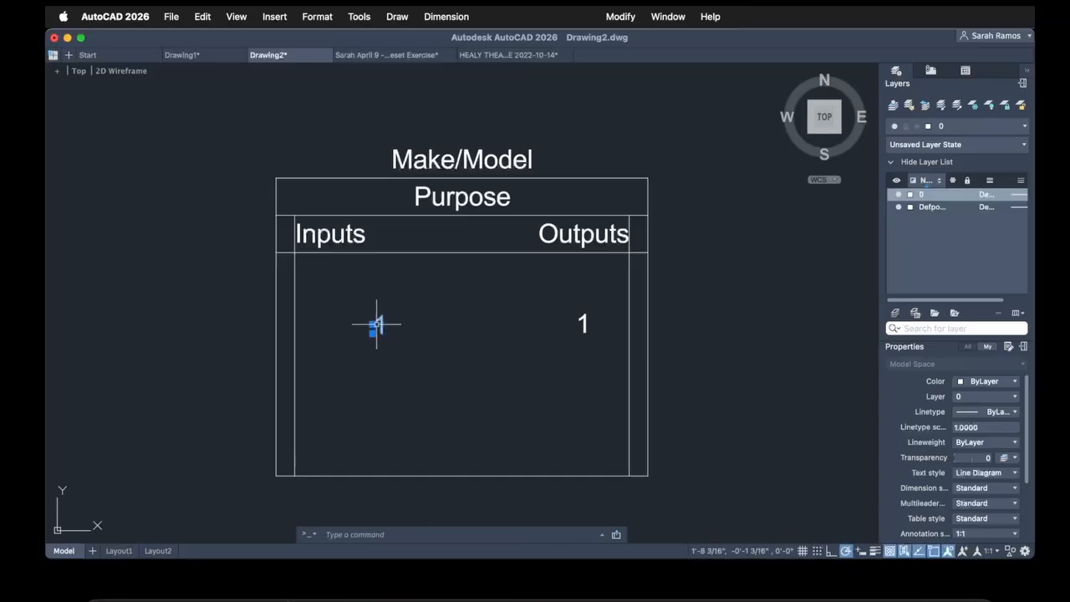
pyautogui.click(372, 331)
pyautogui.click(339, 293)
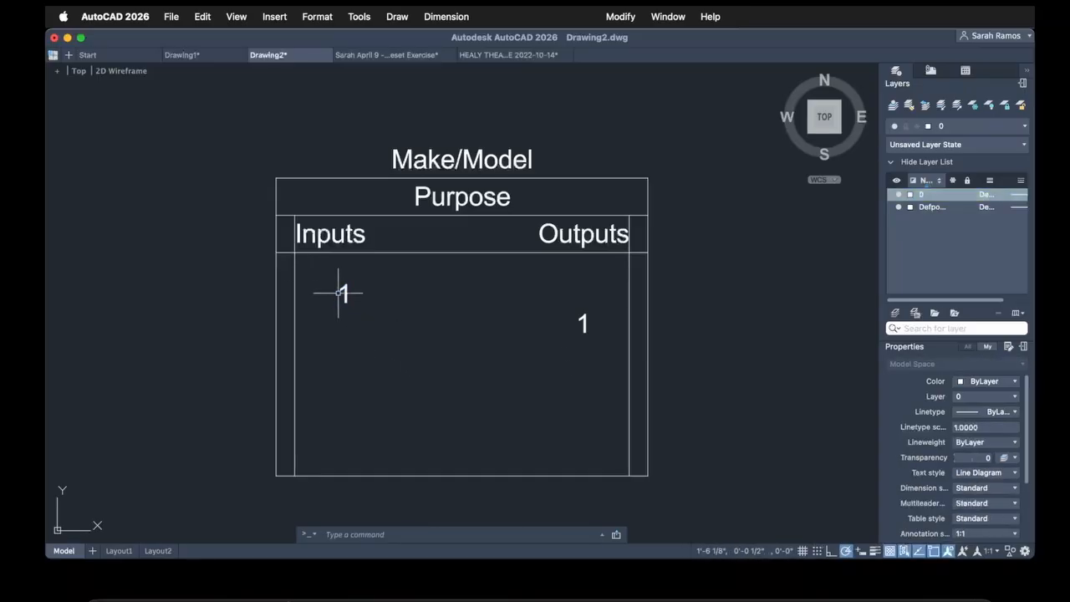
# - Offset the line under the Inputs/Outputs row 2" downward as a guide for the first numbers
pyautogui.write('o')
pyautogui.press('Return')
pyautogui.press('Return')
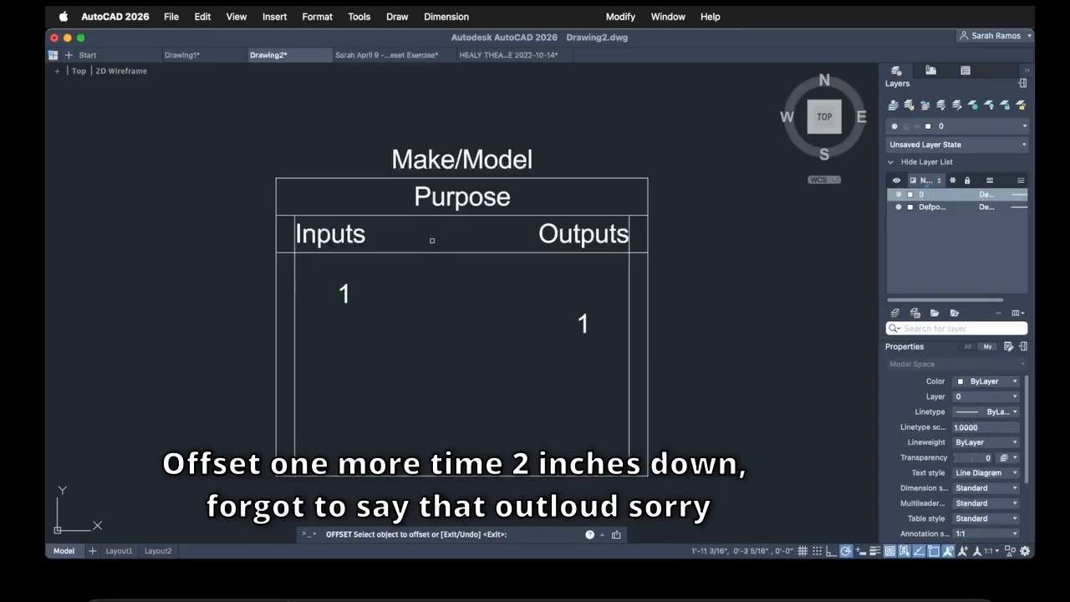
pyautogui.click(444, 251)
pyautogui.click(427, 278)
pyautogui.press('Return')
# - Snap the left and right "1" texts onto the intersections of the new horizontal guide and the inner vertical guides
pyautogui.click(343, 295)
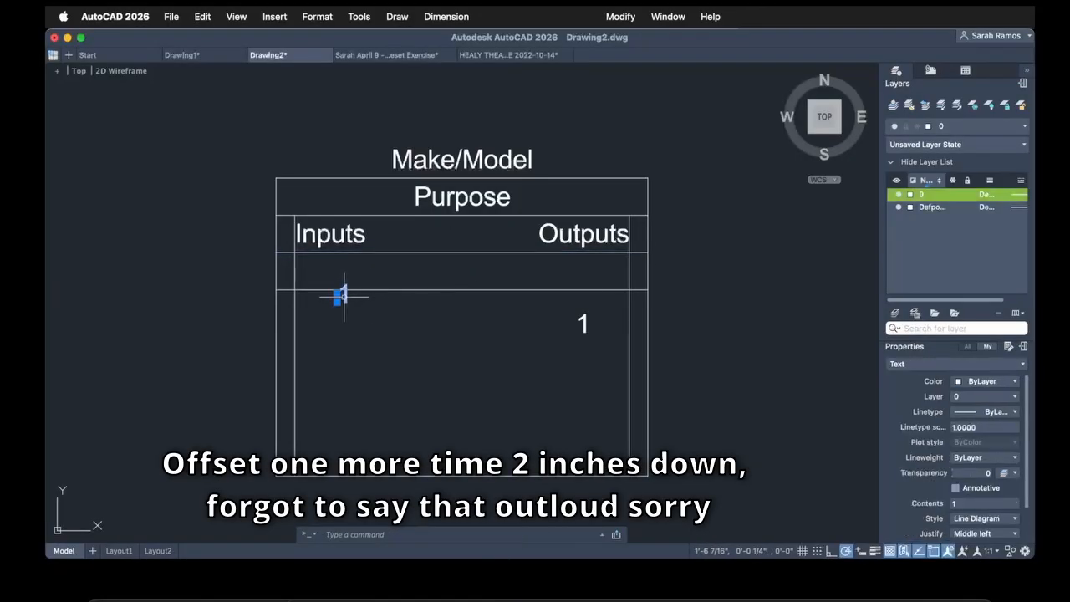
pyautogui.click(337, 297)
pyautogui.click(294, 290)
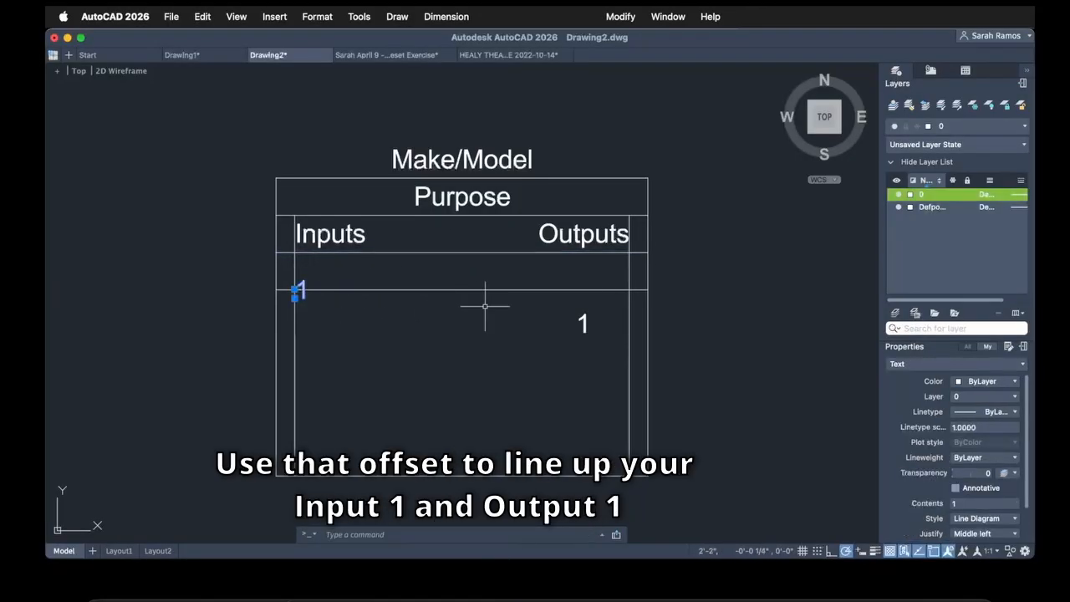
pyautogui.click(581, 324)
pyautogui.click(576, 315)
pyautogui.click(590, 323)
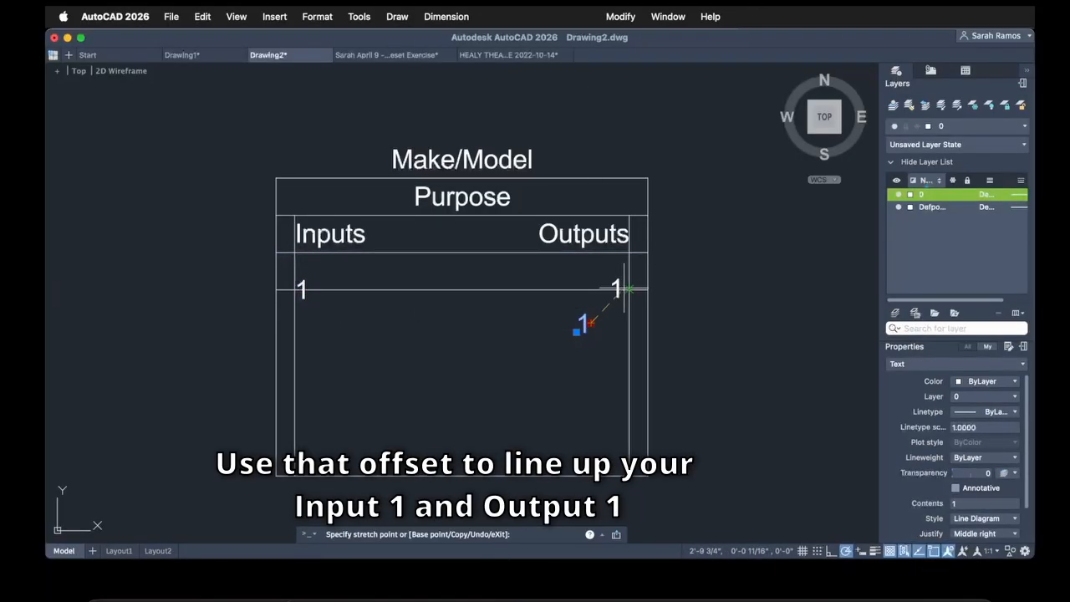
pyautogui.click(628, 289)
pyautogui.press('Escape')
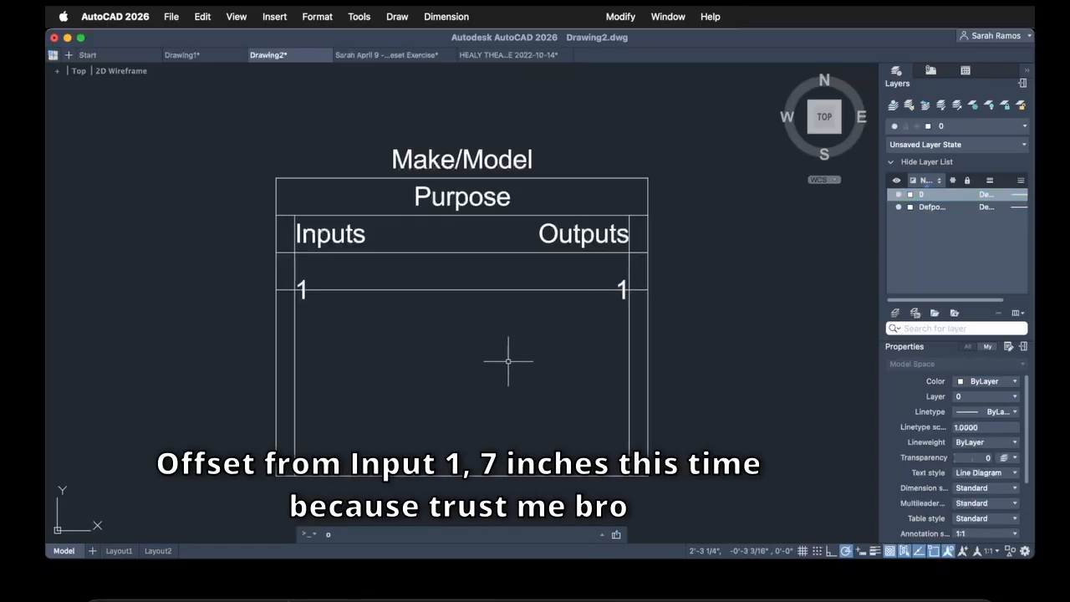
# - Offset the guide line through the two "1" texts 7" downward
pyautogui.press('Return')
pyautogui.press('Return')
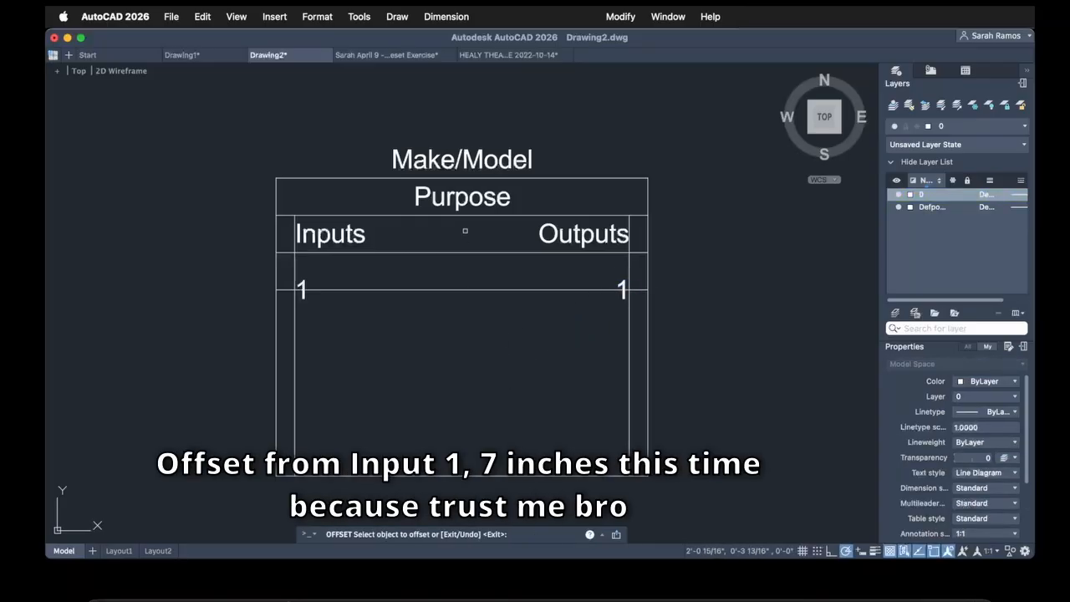
pyautogui.click(472, 290)
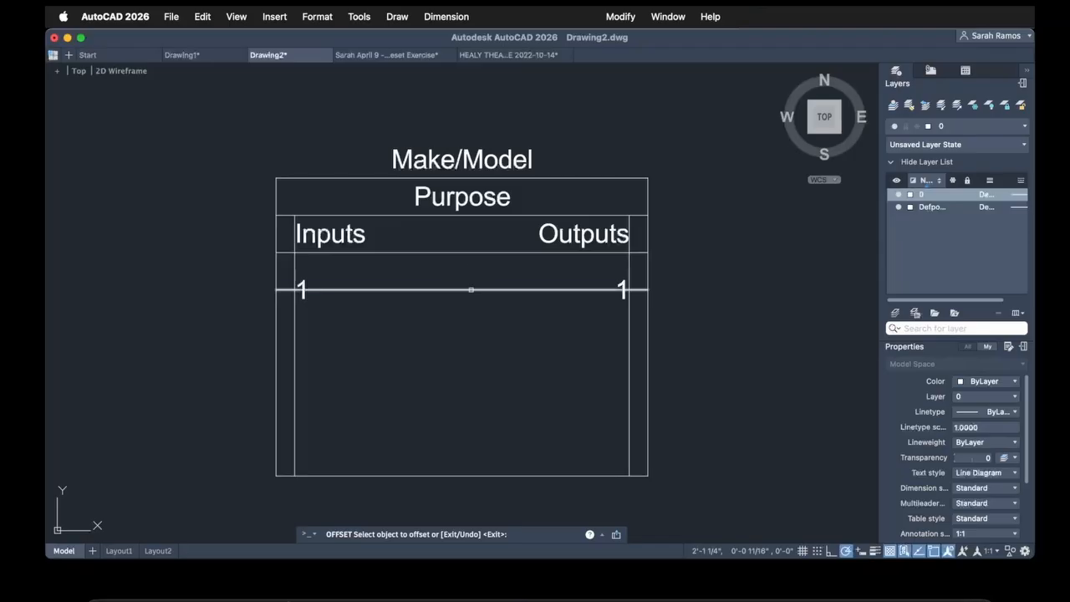
pyautogui.click(400, 325)
pyautogui.press('Return')
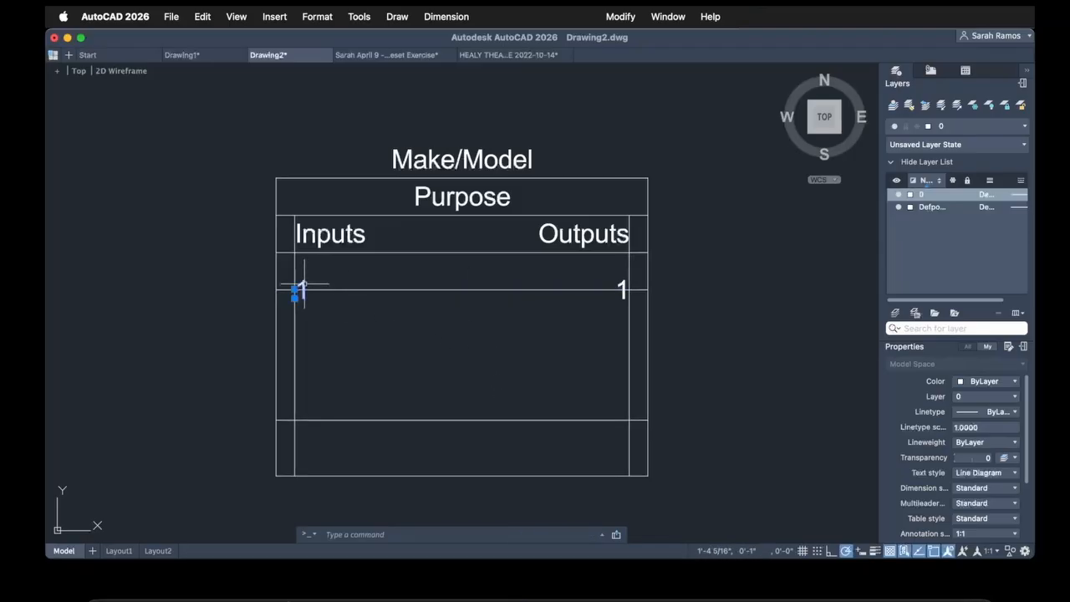
# - Paste a copy of the left "1" above the lower guide line and change the copy to "2"
pyautogui.click(303, 289)
pyautogui.hotkey('ctrl', 'c')
pyautogui.hotkey('ctrl', 'v')
pyautogui.click(365, 393)
pyautogui.doubleClick(369, 390)
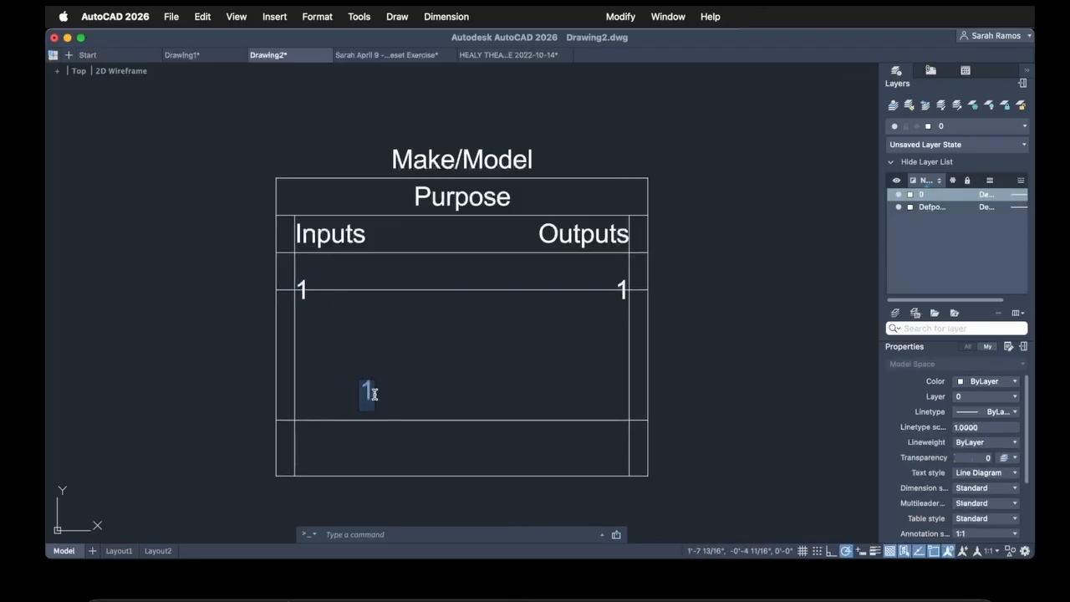
pyautogui.write('2')
pyautogui.click(502, 407)
# - Paste a copy of the right "1" above the lower guide line and change the copy to "2"
pyautogui.click(622, 284)
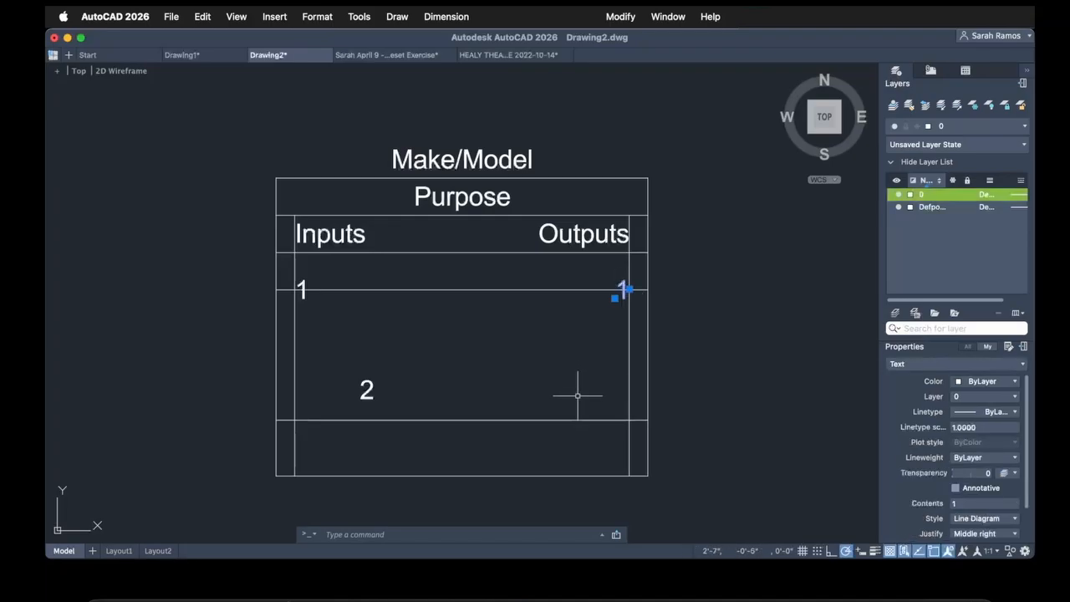
pyautogui.hotkey('ctrl', 'c')
pyautogui.hotkey('ctrl', 'v')
pyautogui.click(585, 385)
pyautogui.doubleClick(589, 384)
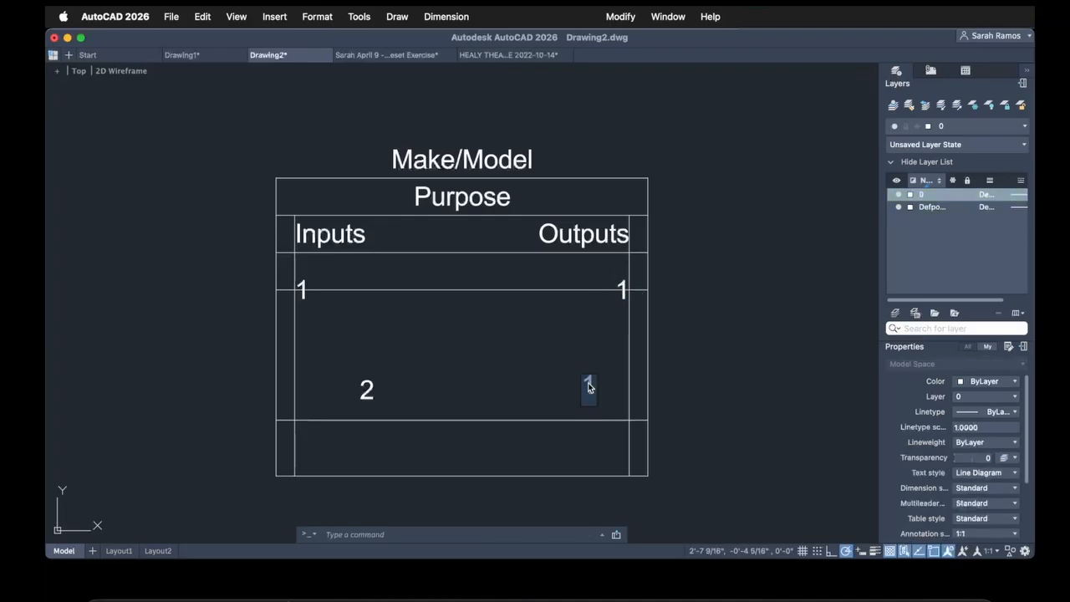
pyautogui.click(626, 411)
pyautogui.press('Escape')
# - Snap both "2" texts onto the intersections of the lower guide line and the inner vertical guides
pyautogui.click(591, 385)
pyautogui.click(596, 384)
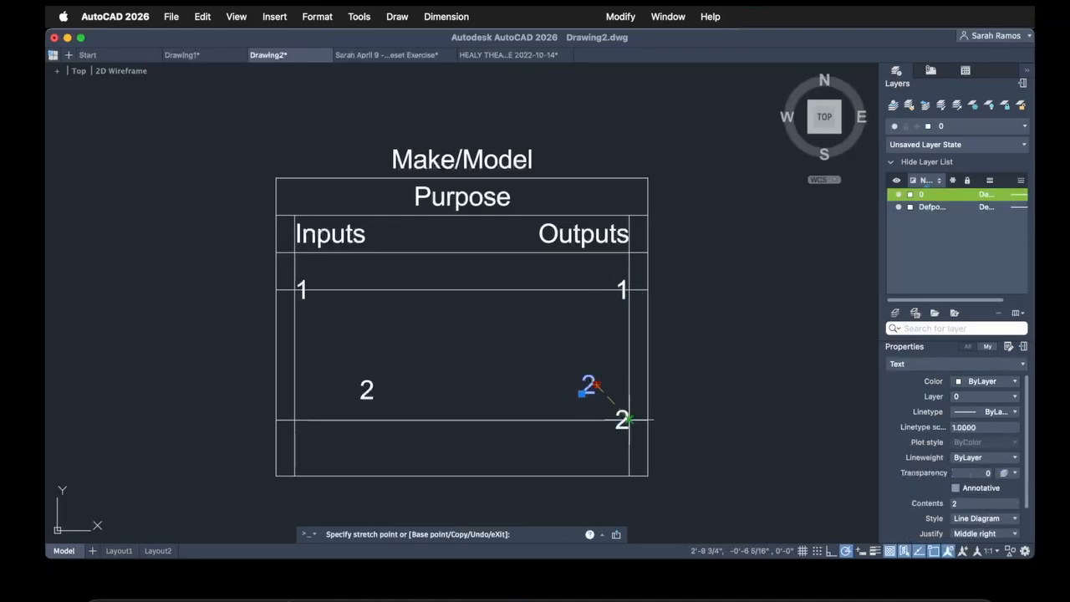
pyautogui.click(626, 419)
pyautogui.click(365, 389)
pyautogui.click(361, 390)
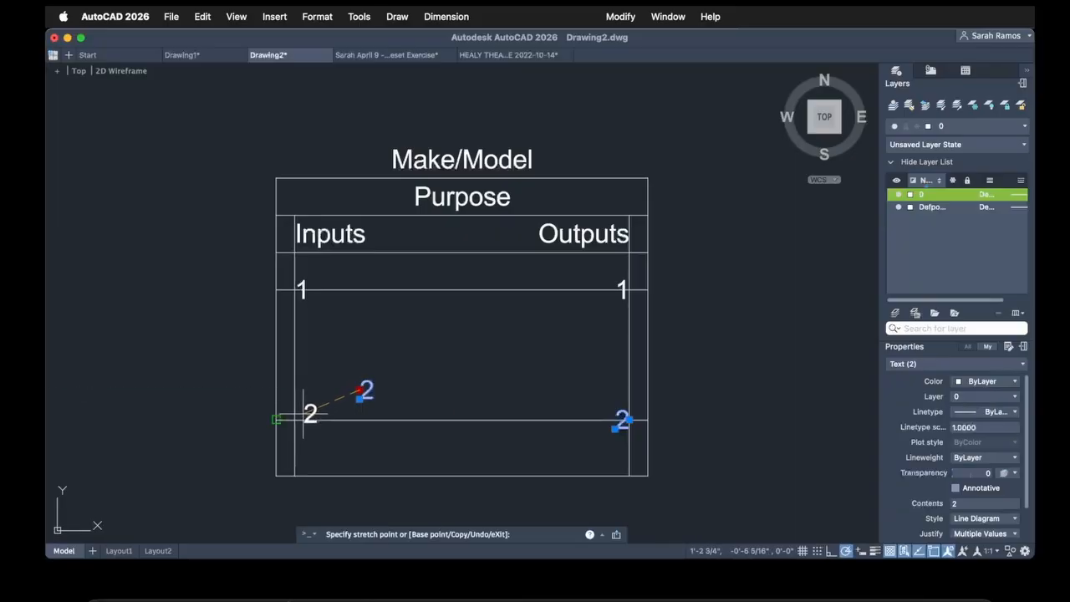
pyautogui.click(295, 419)
pyautogui.press('Escape')
# - Delete the two horizontal guide lines through the numbers and the two inner vertical guide lines
pyautogui.click(580, 426)
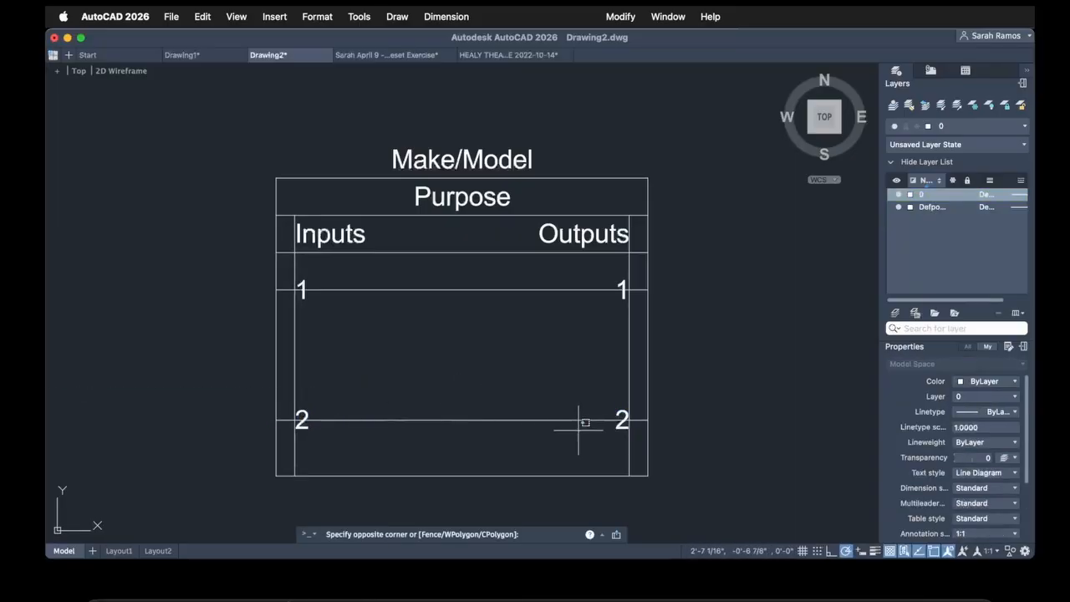
pyautogui.click(525, 280)
pyautogui.press('Delete')
pyautogui.click(639, 334)
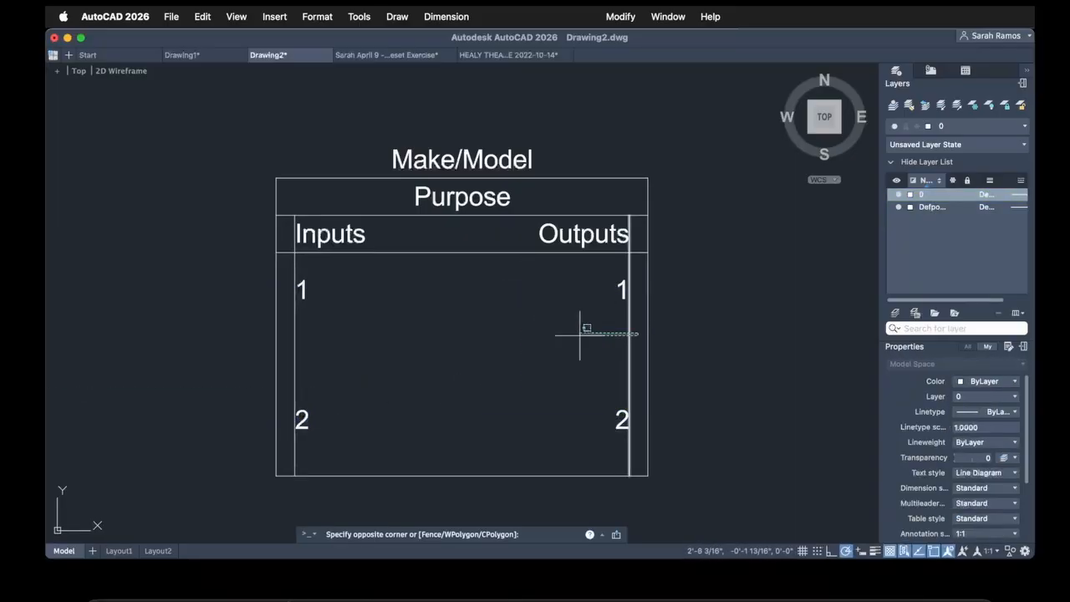
pyautogui.click(298, 335)
pyautogui.press('Delete')
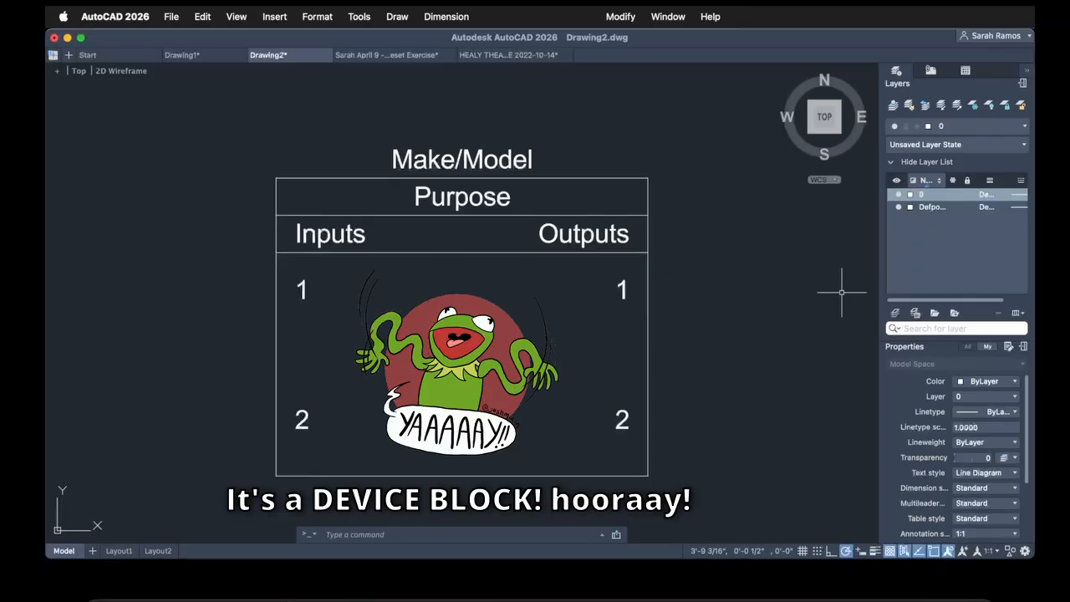
# - Delete the horizontal line beneath the Inputs and Outputs headings
pyautogui.click(538, 333)
pyautogui.click(461, 264)
pyautogui.click(459, 261)
pyautogui.click(433, 233)
pyautogui.press('Delete')
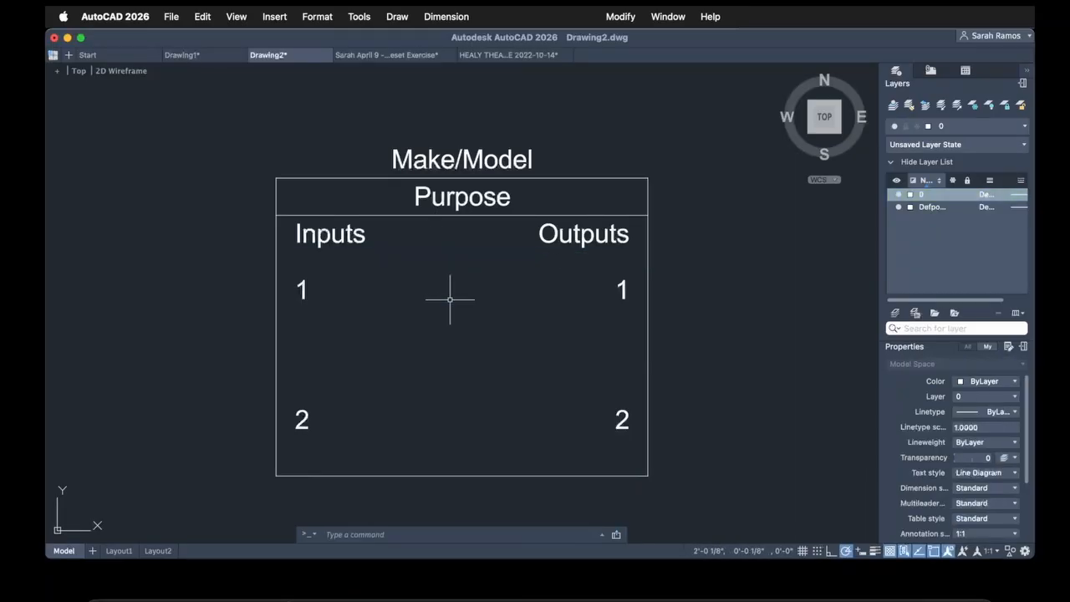
# - Draw a 3" diameter circle in the empty space to the left of the device block
pyautogui.scroll(-3, 449, 299)
pyautogui.moveTo(421, 318); pyautogui.dragTo(617, 290, button='middle')
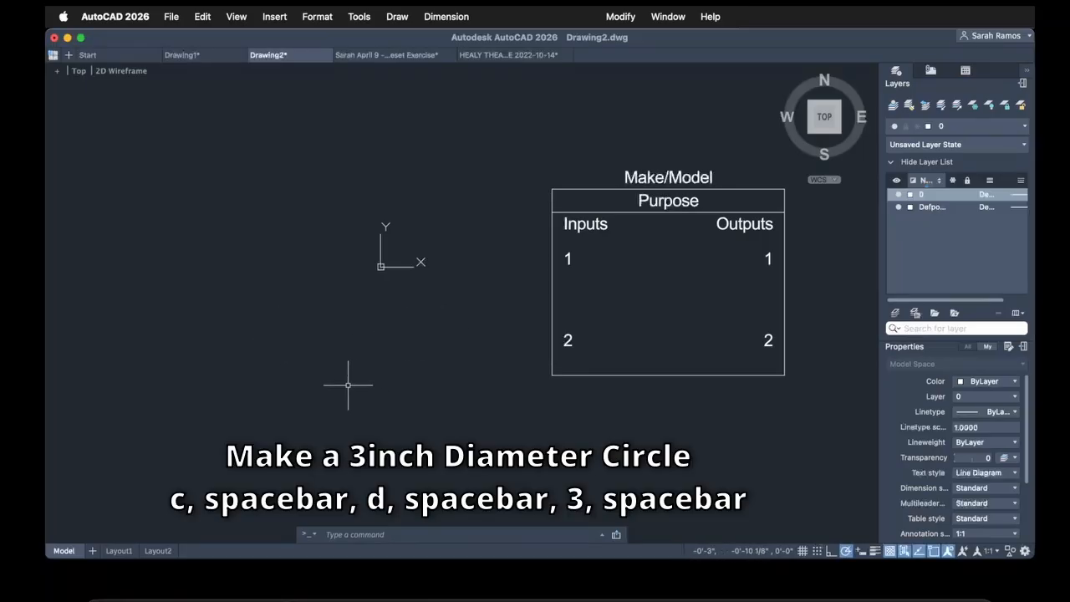
pyautogui.write('c')
pyautogui.press('space')
pyautogui.click(307, 372)
pyautogui.write('d')
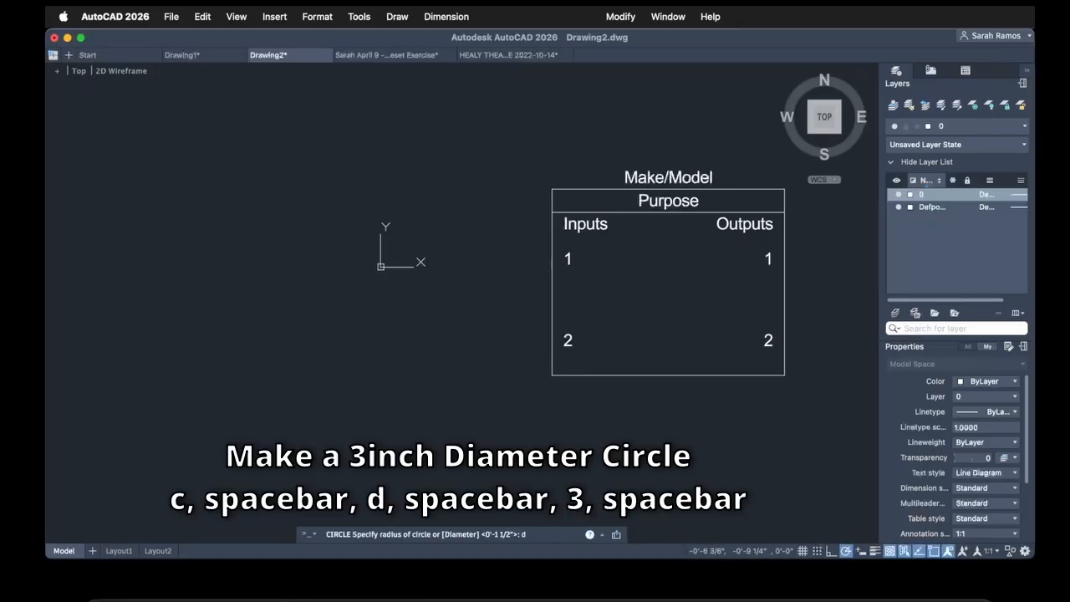
pyautogui.press('space')
pyautogui.write('3')
pyautogui.press('space')
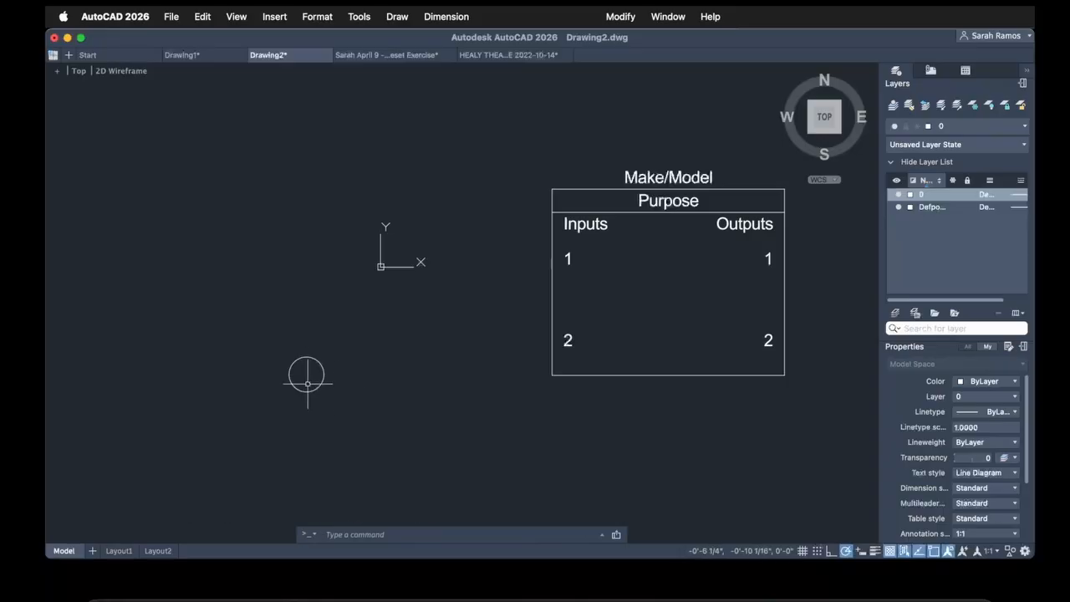
# - Add a single-line text "#" at the default rotation just to the right of the circle
pyautogui.write('text')
pyautogui.press('space')
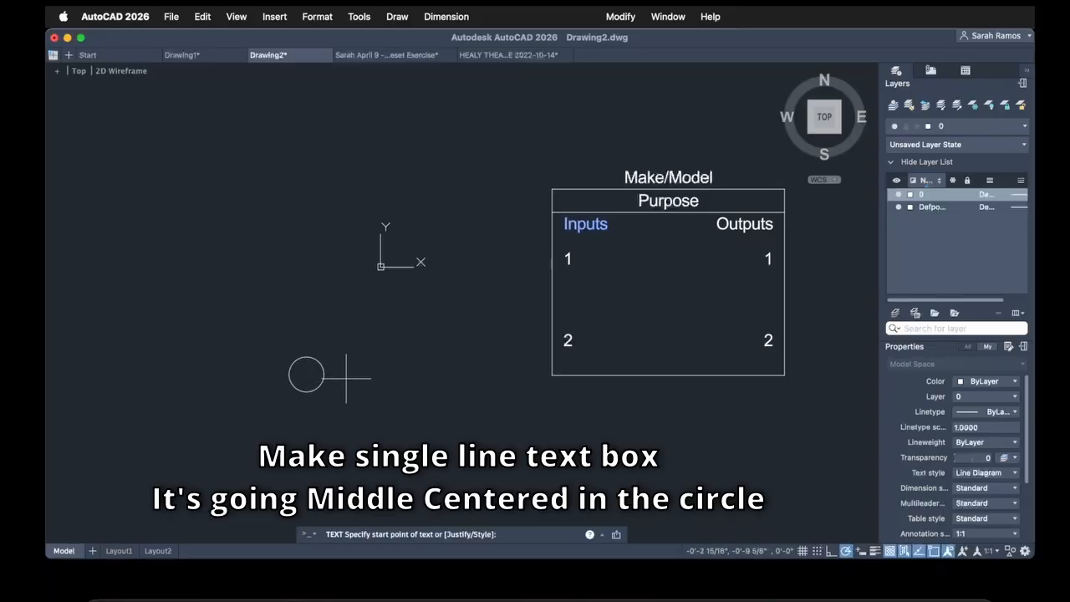
pyautogui.click(346, 378)
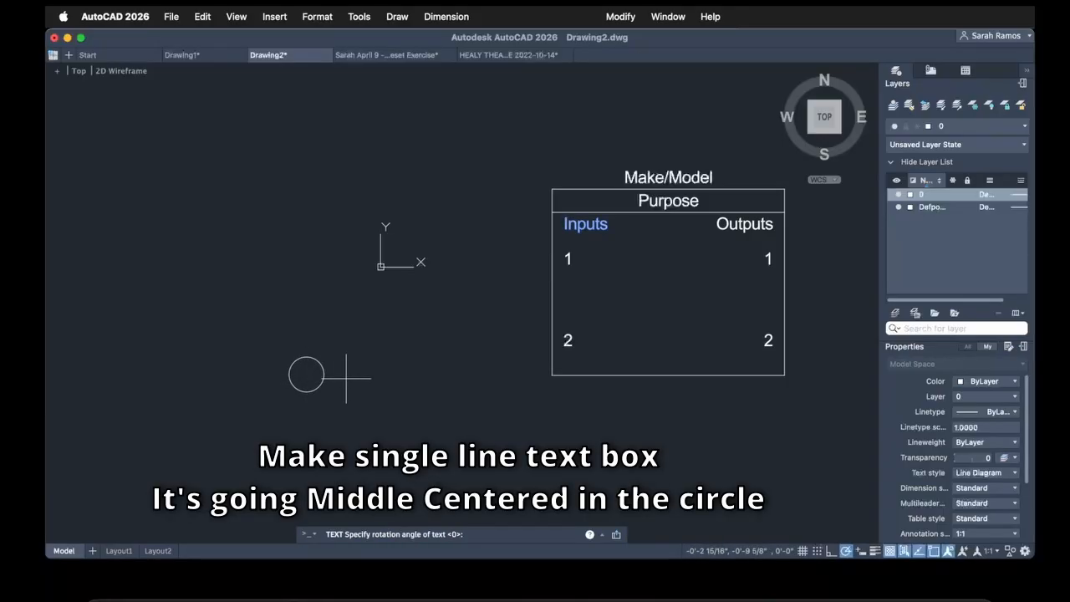
pyautogui.press('Return')
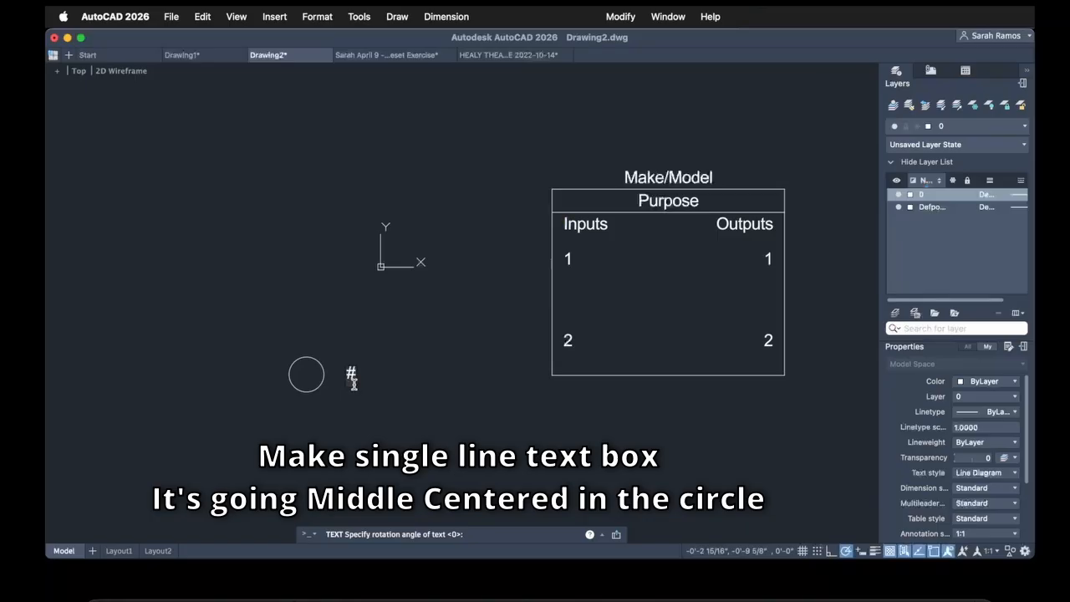
pyautogui.press('Return')
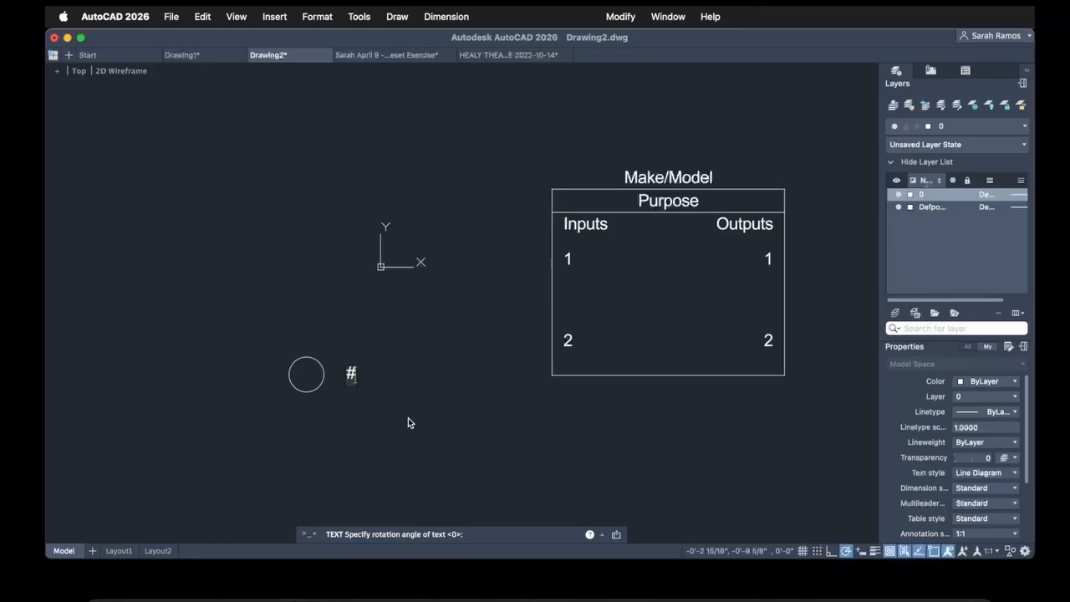
# - Justify the "#" text Middle center and snap it to the circle's center
pyautogui.click(353, 374)
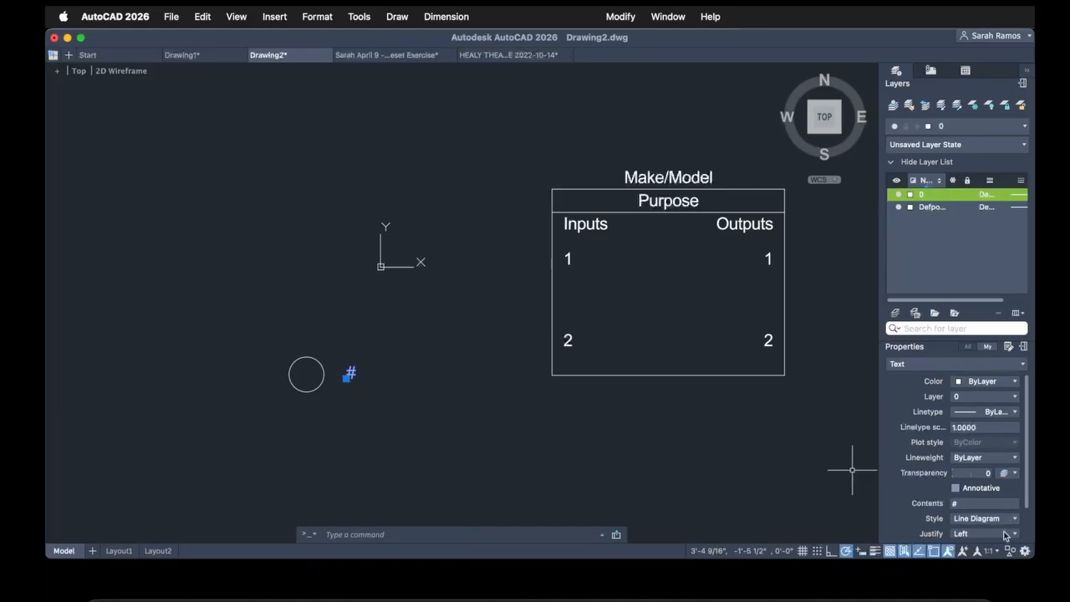
pyautogui.click(1005, 535)
pyautogui.click(1004, 464)
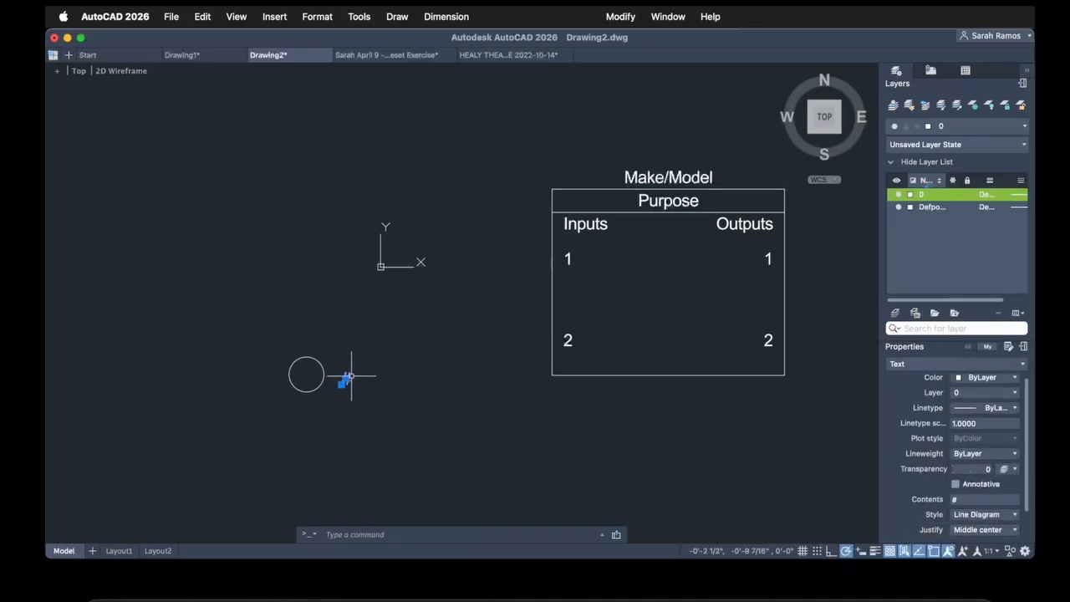
pyautogui.click(344, 380)
pyautogui.click(306, 374)
pyautogui.press('Escape')
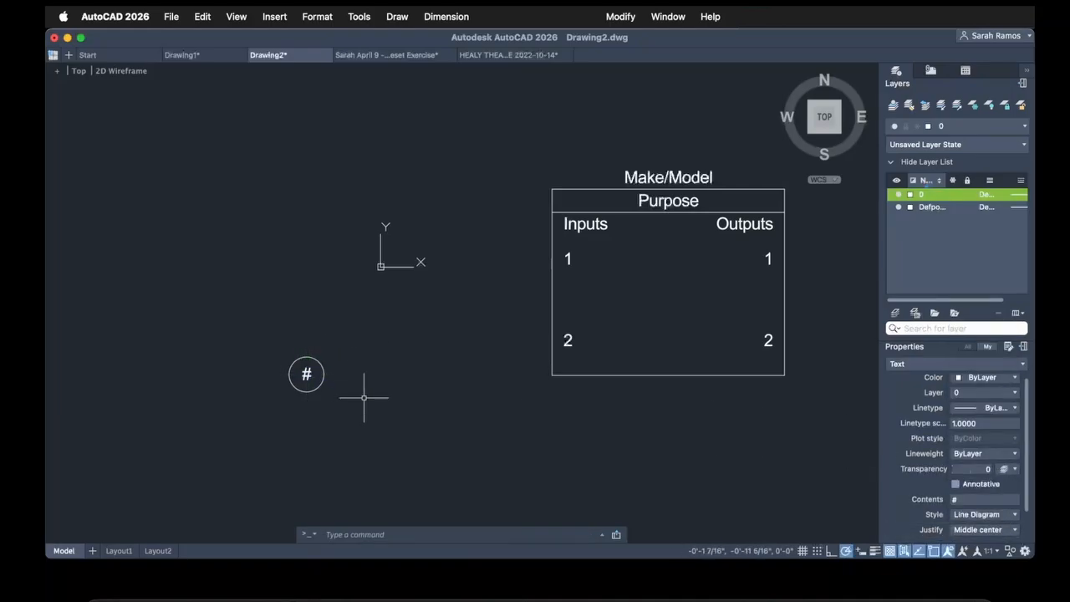
# - Create a multiline text to the left of the circle reading "Purpose" and "Make/Model" on two lines
pyautogui.write('mtex')
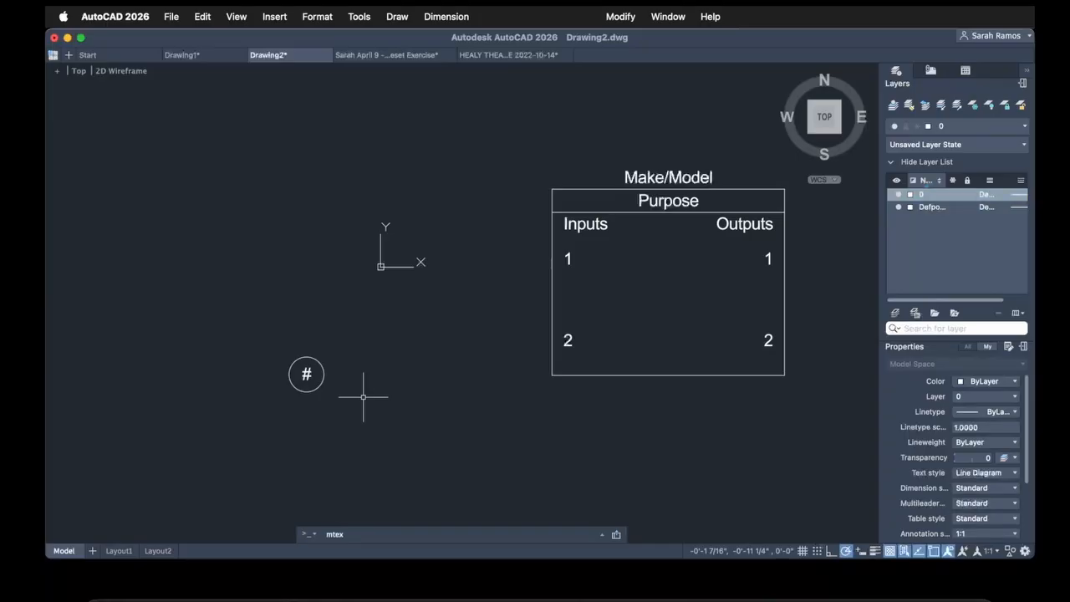
pyautogui.write('t')
pyautogui.click(136, 327)
pyautogui.click(231, 417)
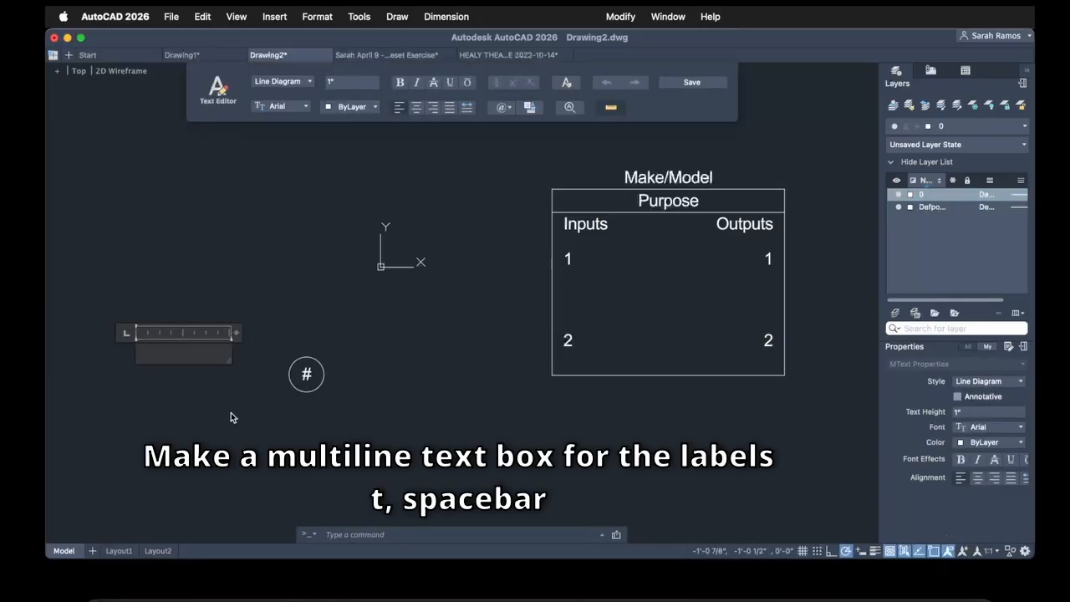
pyautogui.write('Purpose')
pyautogui.press('Return')
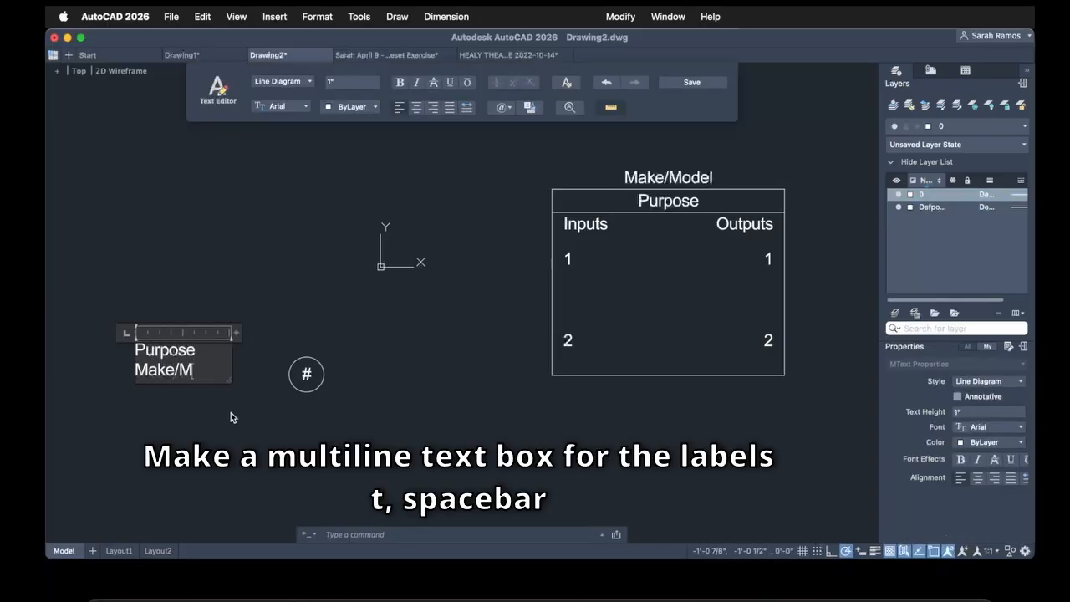
pyautogui.click(244, 413)
# - Justify the Purpose and Make/Model label Middle right and anchor it to the circle's left quadrant
pyautogui.click(209, 375)
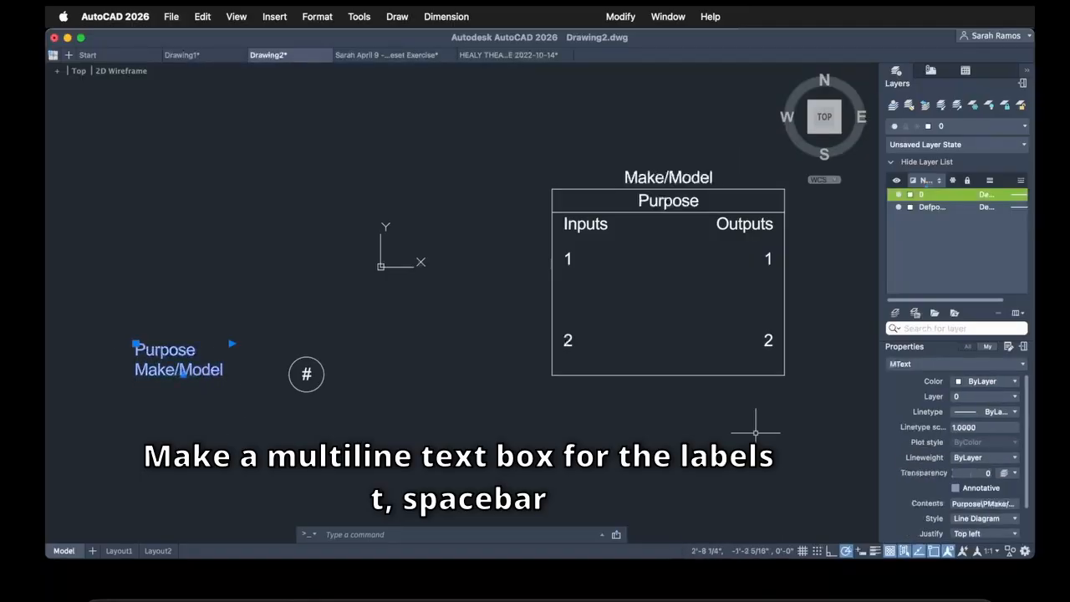
pyautogui.click(1012, 535)
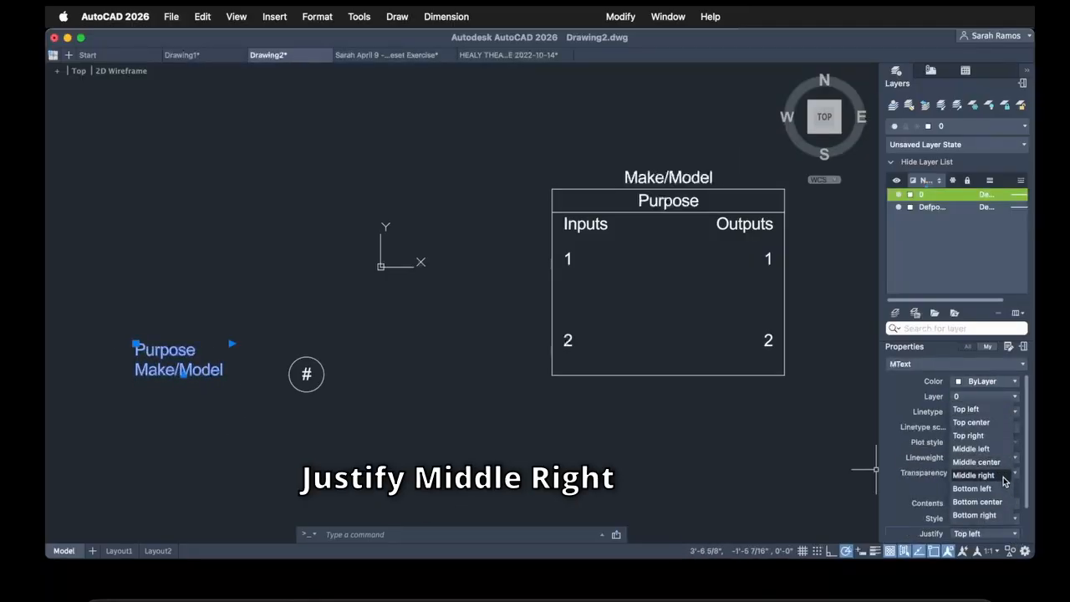
pyautogui.click(973, 474)
pyautogui.click(136, 343)
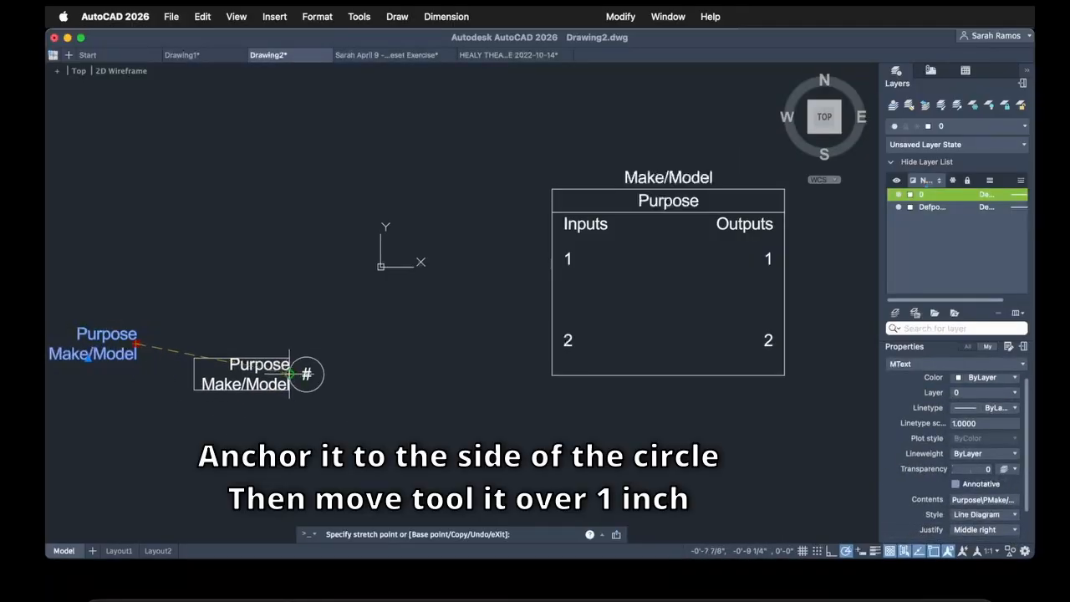
pyautogui.click(289, 374)
# - Move the Purpose and Make/Model label 1 inch horizontally to the left, away from the circle
pyautogui.click(243, 371)
pyautogui.click(243, 370)
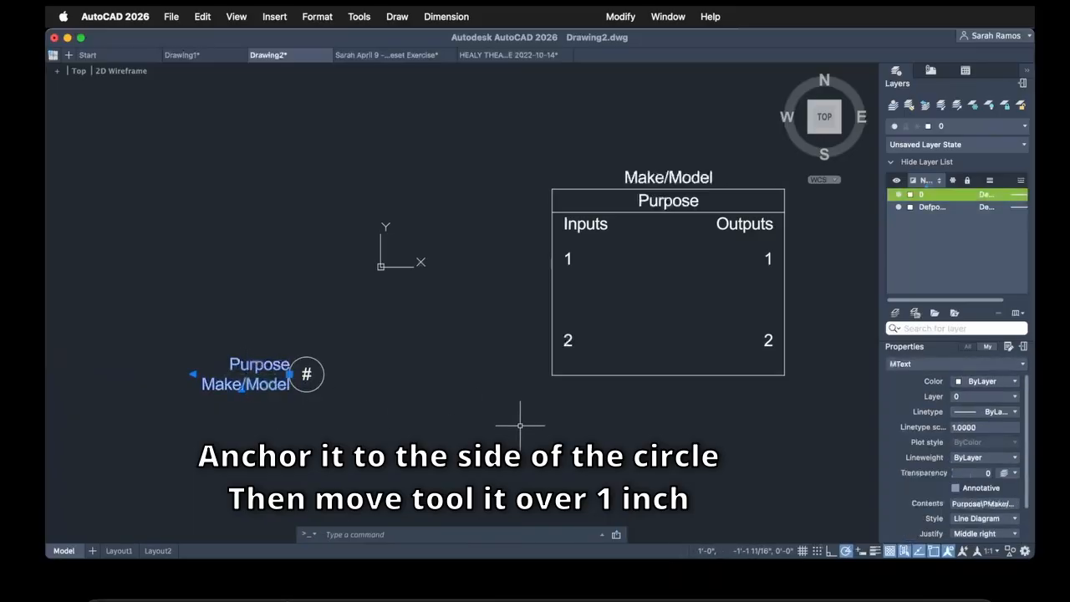
pyautogui.write('m')
pyautogui.press('Return')
pyautogui.click(368, 429)
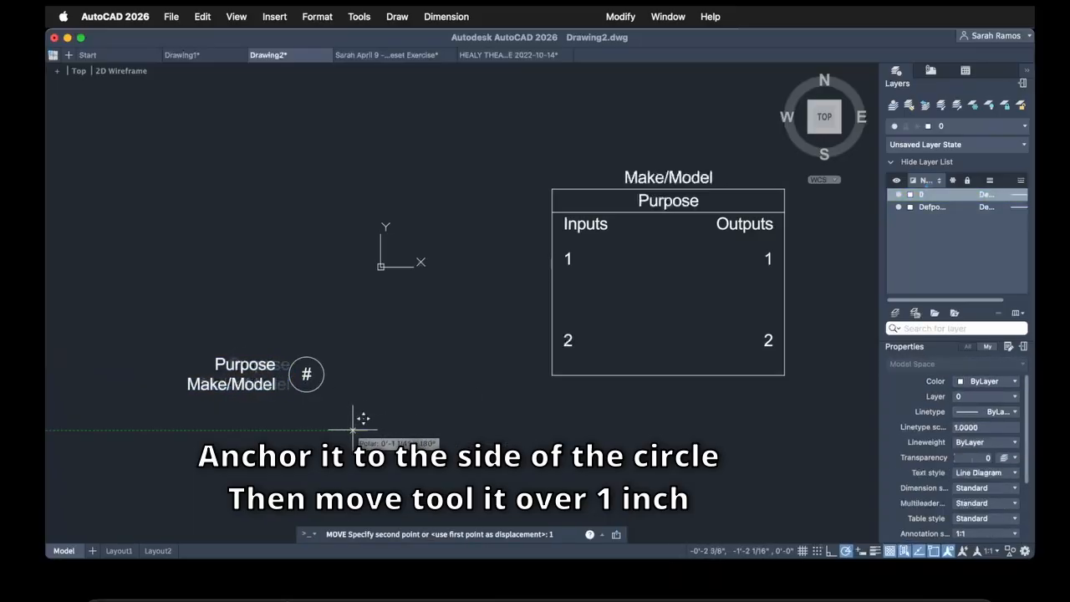
pyautogui.press('Return')
# - Draw a vertical line through the circle from its top quadrant to its bottom quadrant
pyautogui.write('l')
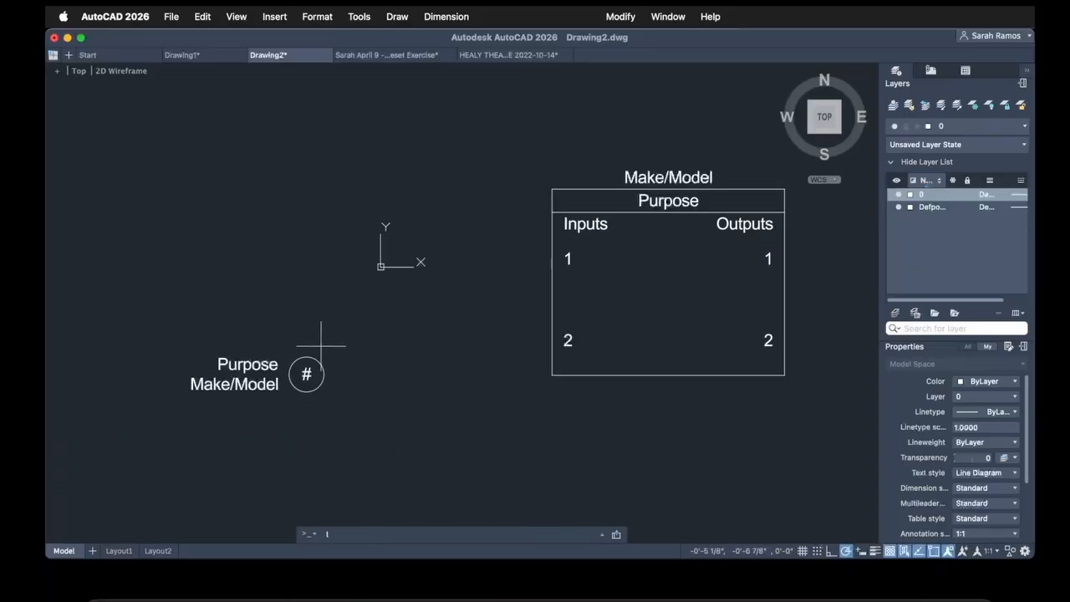
pyautogui.press('Return')
pyautogui.click(306, 391)
pyautogui.press('Escape')
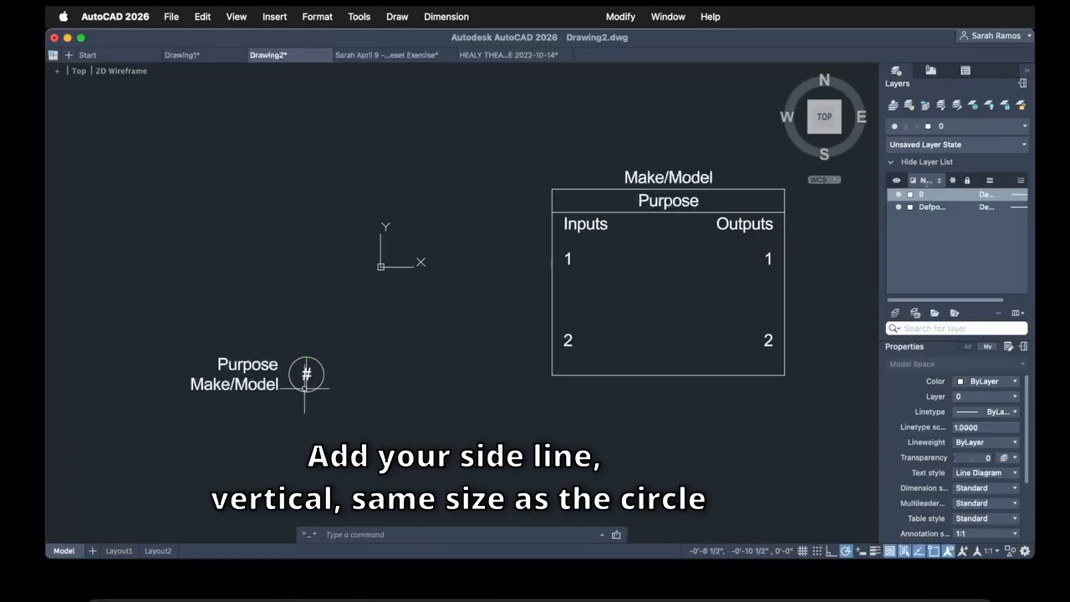
# - Shift the vertical line by its midpoint onto the circle's left quadrant
pyautogui.click(306, 386)
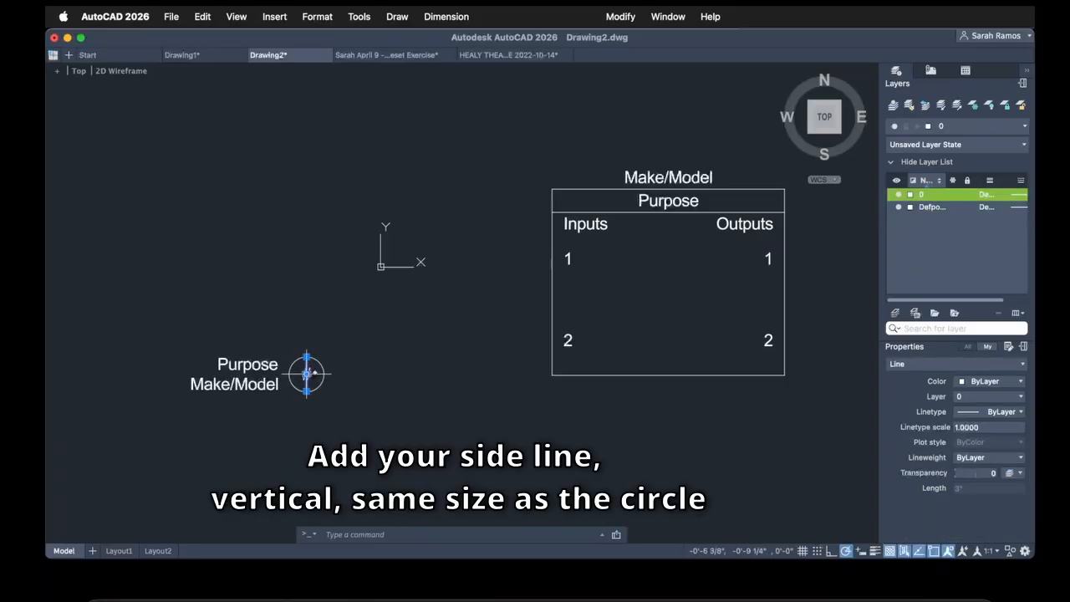
pyautogui.click(307, 373)
pyautogui.click(306, 374)
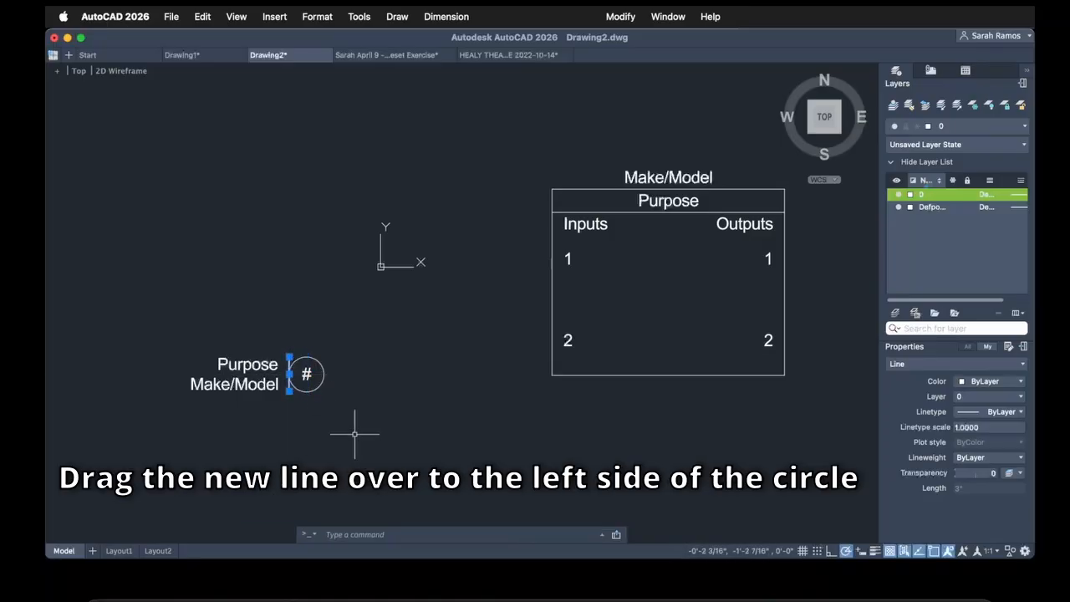
pyautogui.press('Escape')
# - Draw a 3-inch vertical line in the empty area to the right of the device block
pyautogui.moveTo(304, 416); pyautogui.dragTo(382, 410, button='middle')
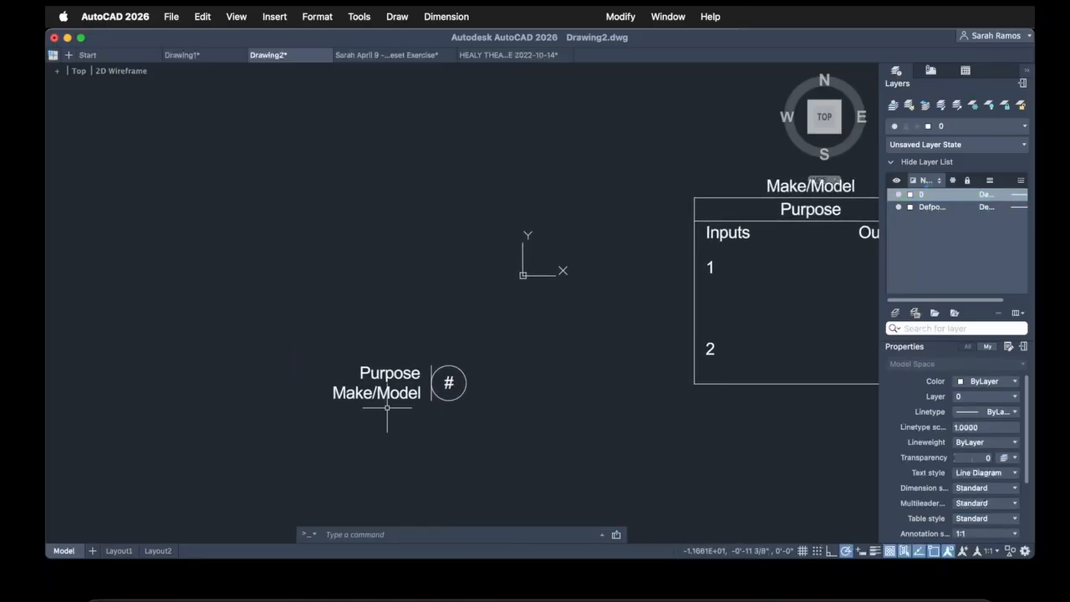
pyautogui.scroll(6, 382, 410)
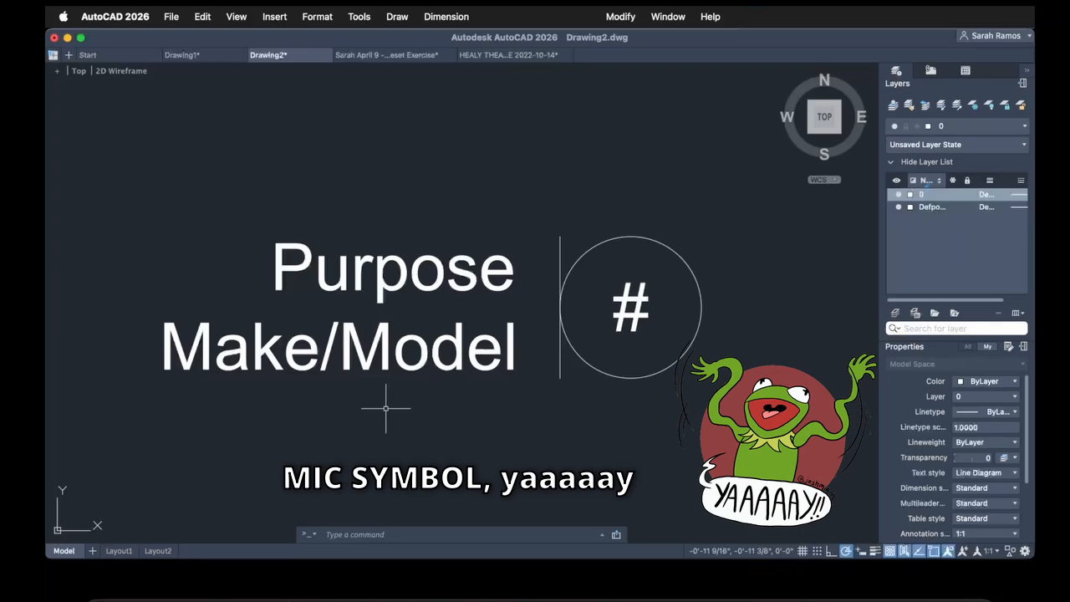
pyautogui.moveTo(617, 436); pyautogui.dragTo(498, 441, button='middle')
pyautogui.scroll(-5, 499, 440)
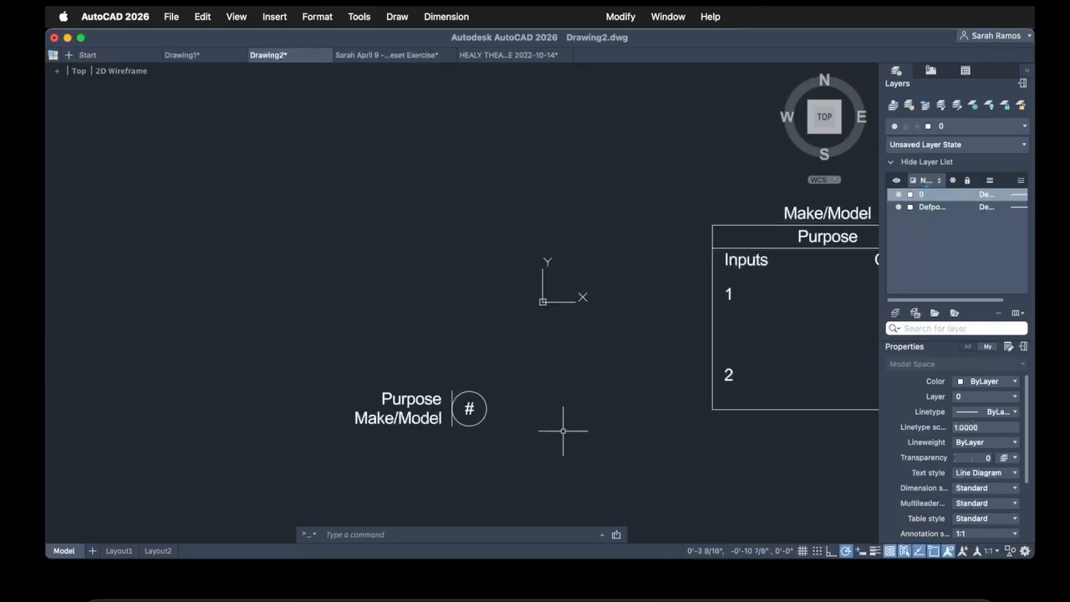
pyautogui.moveTo(738, 414); pyautogui.dragTo(246, 409, button='middle')
pyautogui.moveTo(502, 384); pyautogui.dragTo(282, 406, button='middle')
pyautogui.write('l')
pyautogui.press('Return')
pyautogui.click(410, 390)
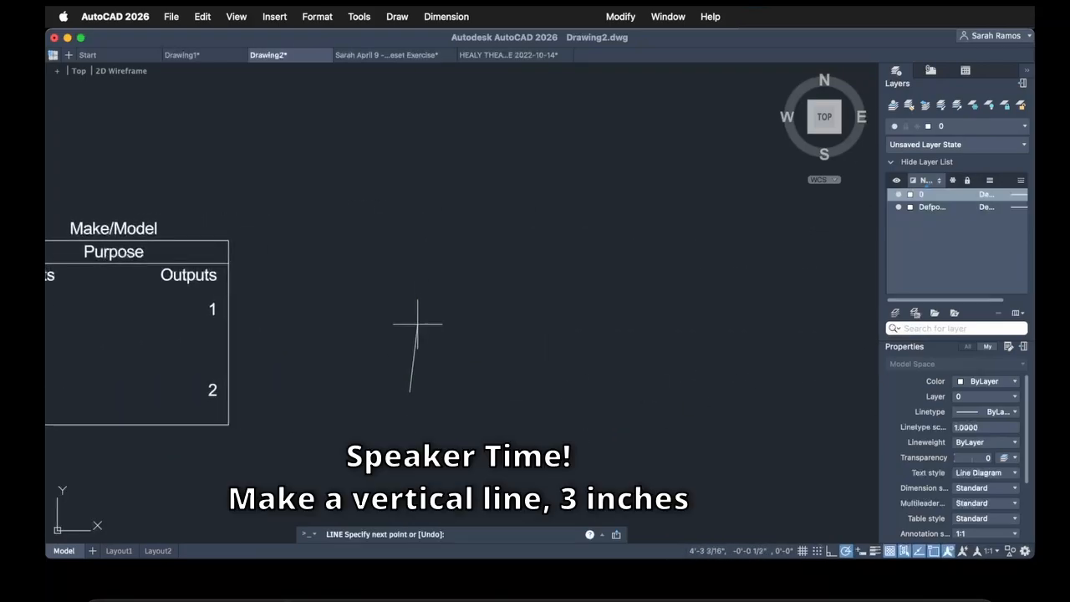
pyautogui.press('Return')
pyautogui.press('Return')
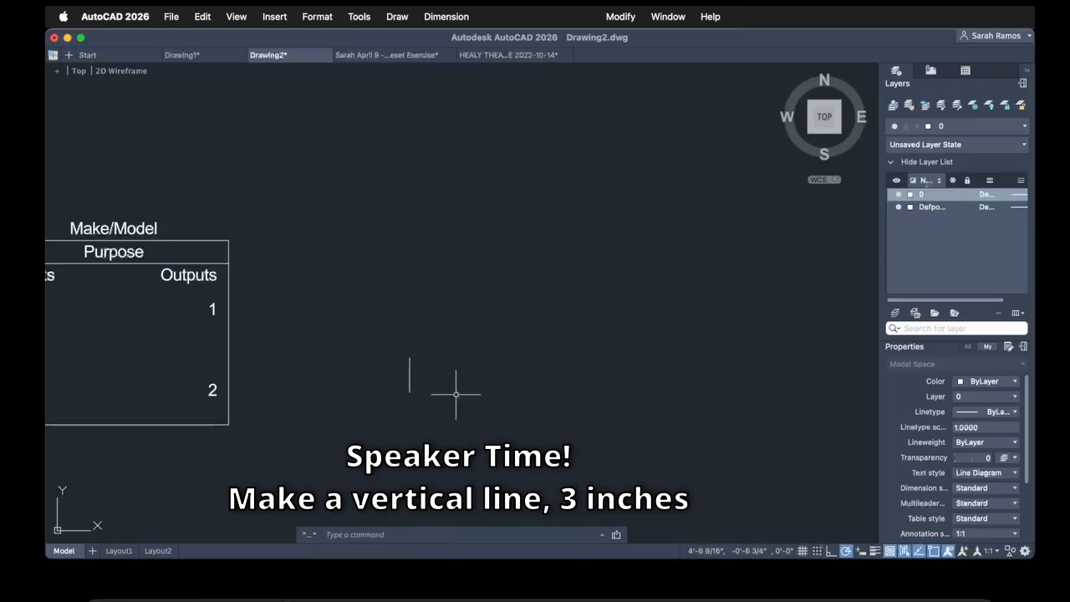
# - Complete a rectangle from the vertical line with a 1.5-inch bottom edge, a 3-inch right side and a closing top edge
pyautogui.scroll(5, 421, 402)
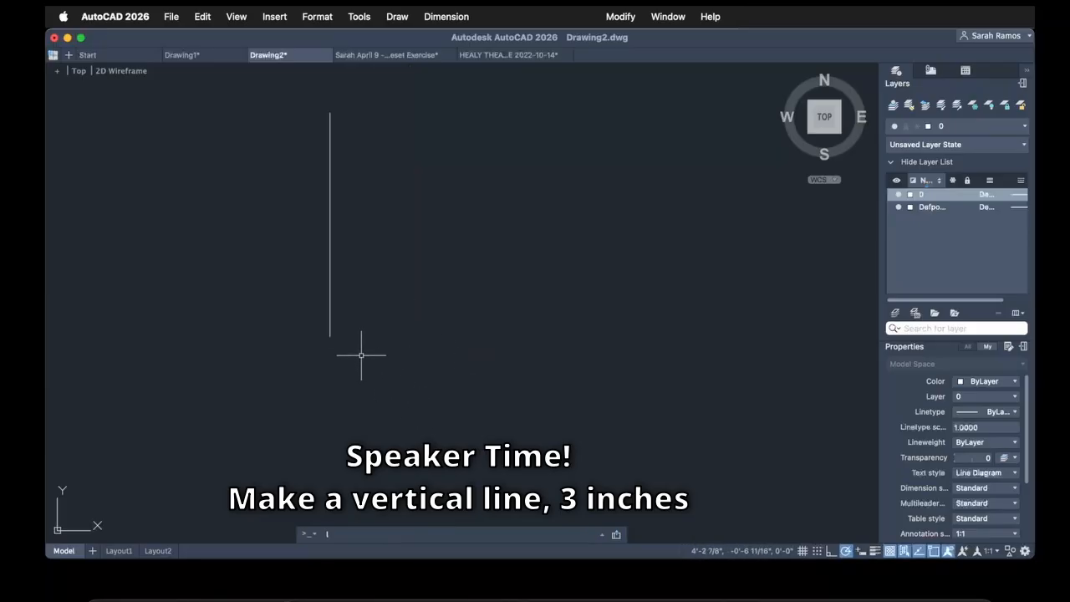
pyautogui.write('l')
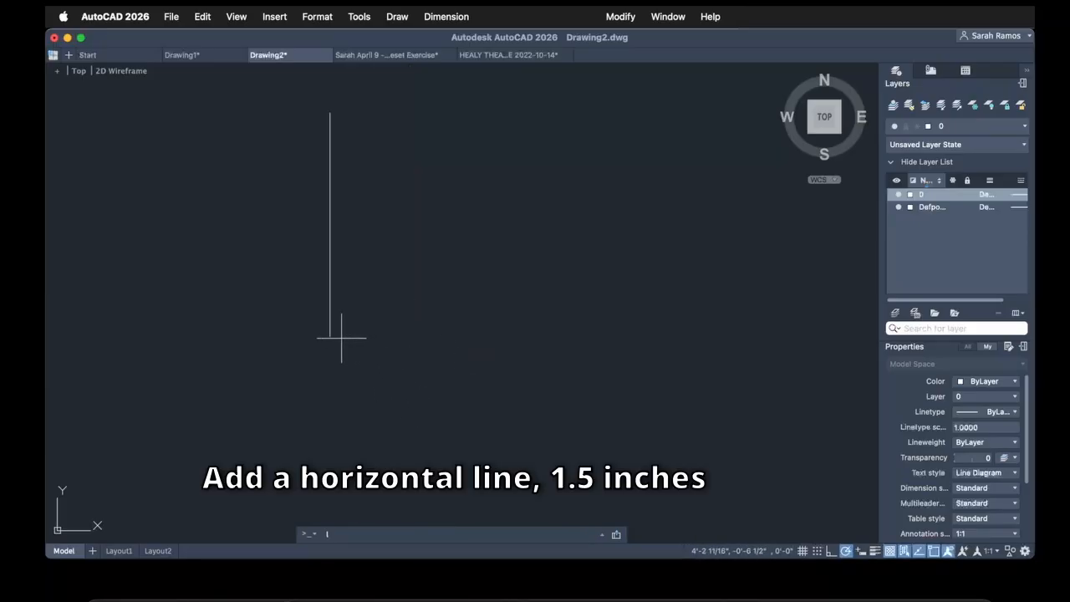
pyautogui.press('Return')
pyautogui.click(329, 337)
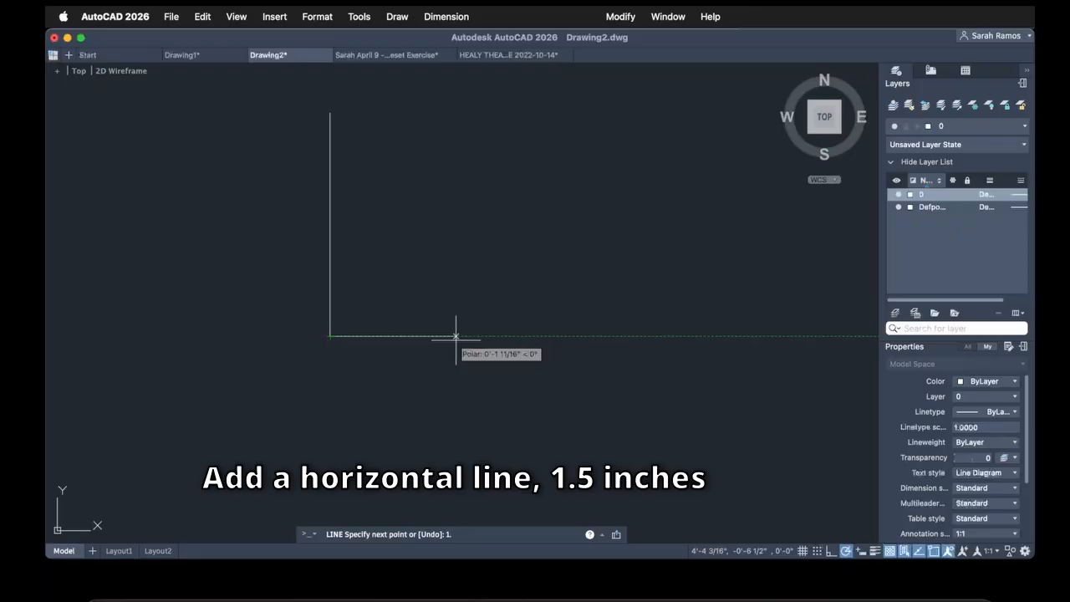
pyautogui.write('1.5')
pyautogui.press('Return')
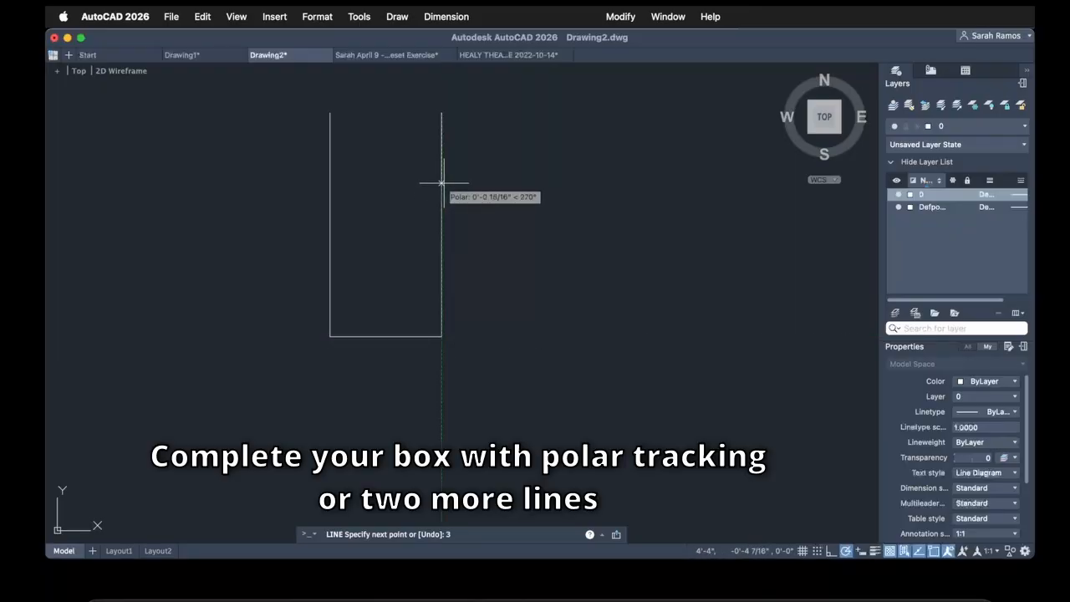
pyautogui.write('3')
pyautogui.press('Return')
pyautogui.click(331, 112)
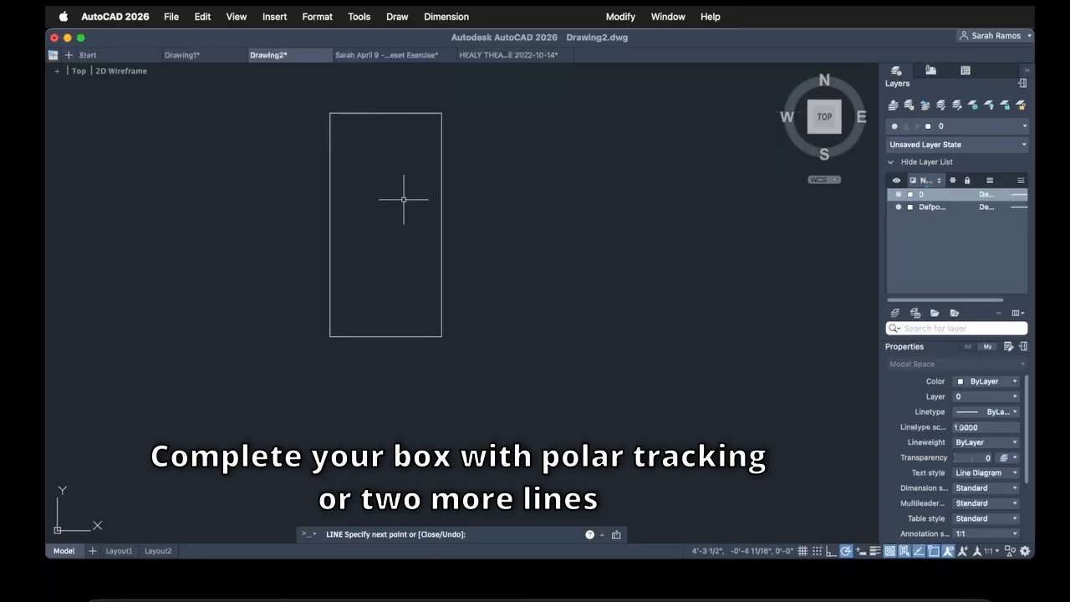
pyautogui.press('Return')
# - Draw a 3-inch horizontal reference line to the right from the midpoint of the rectangle's right side
pyautogui.moveTo(402, 210); pyautogui.dragTo(349, 302, button='middle')
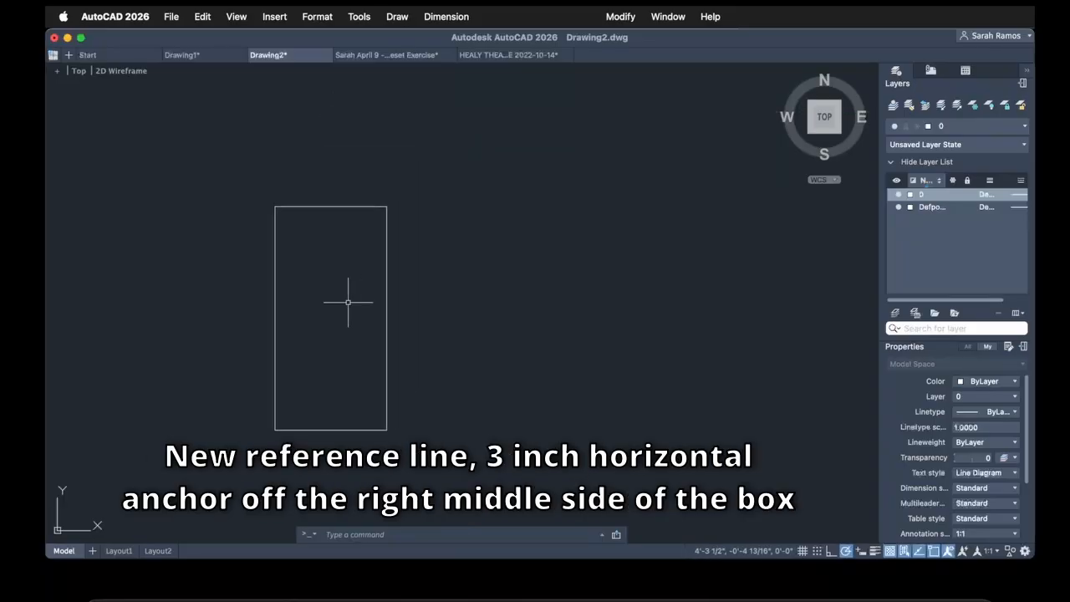
pyautogui.write('l')
pyautogui.press('Return')
pyautogui.click(386, 318)
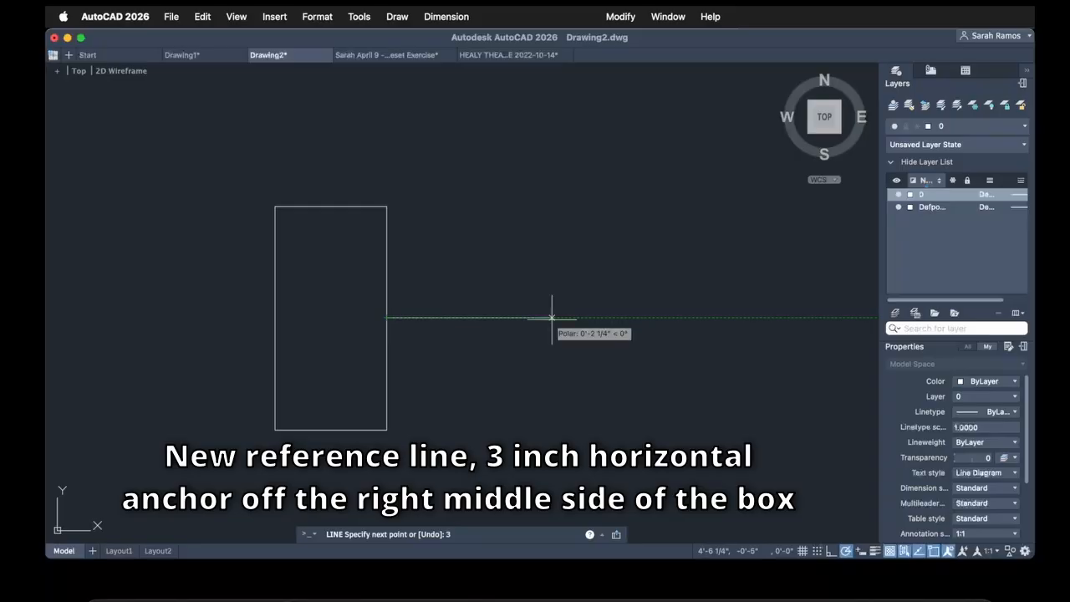
pyautogui.write('3')
pyautogui.press('Return')
pyautogui.press('Return')
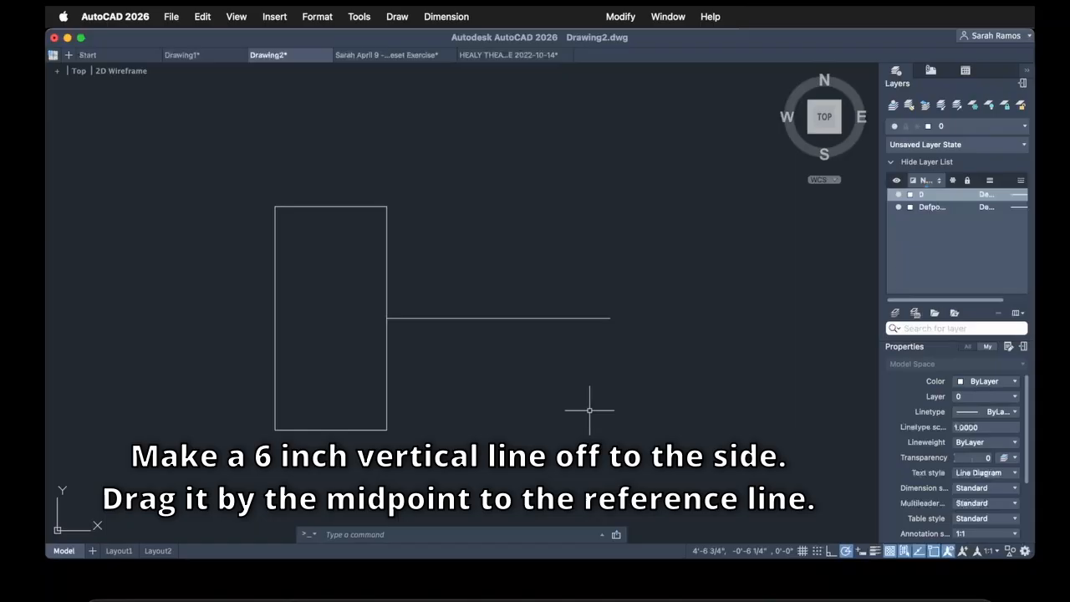
# - Draw a 6-inch vertical line off to the right of the reference line
pyautogui.write('l')
pyautogui.press('Return')
pyautogui.click(790, 455)
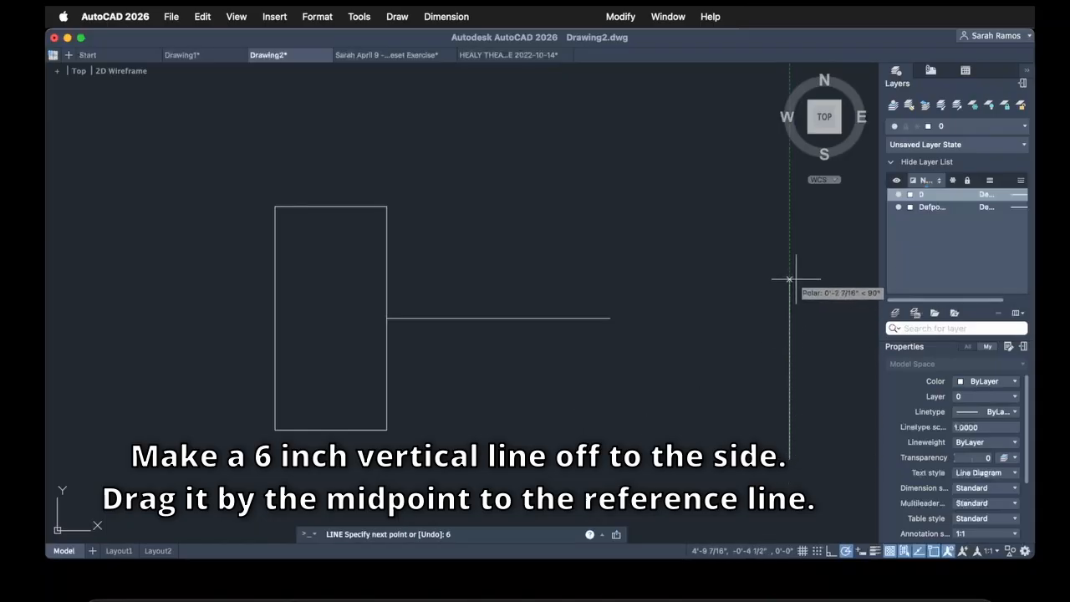
pyautogui.press('Return')
pyautogui.press('Return')
# - Move the 6-inch line by its midpoint onto the right end of the reference line
pyautogui.click(798, 282)
pyautogui.click(787, 280)
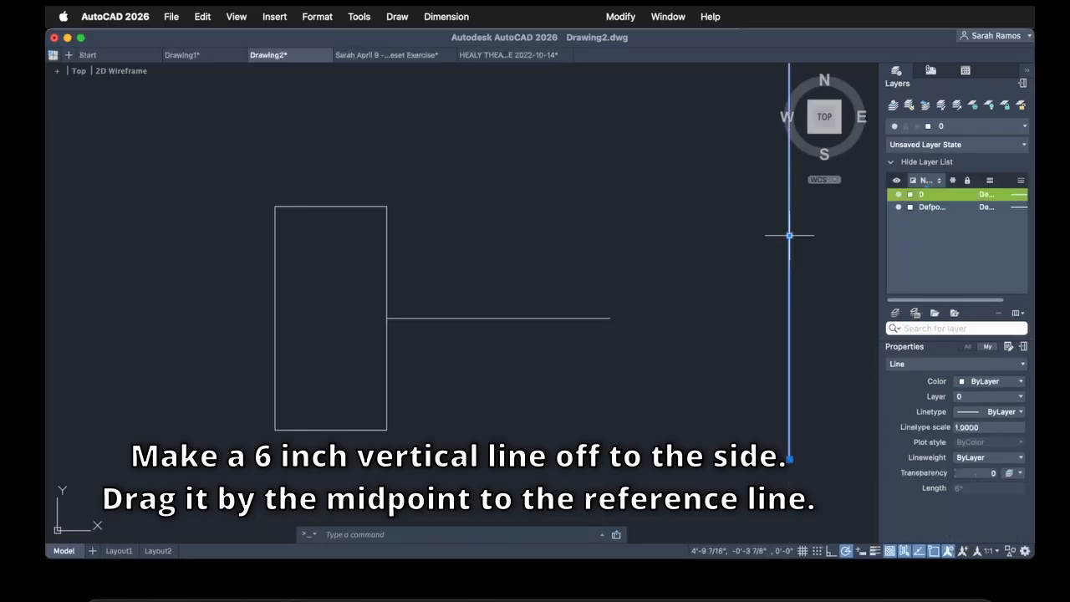
pyautogui.click(789, 235)
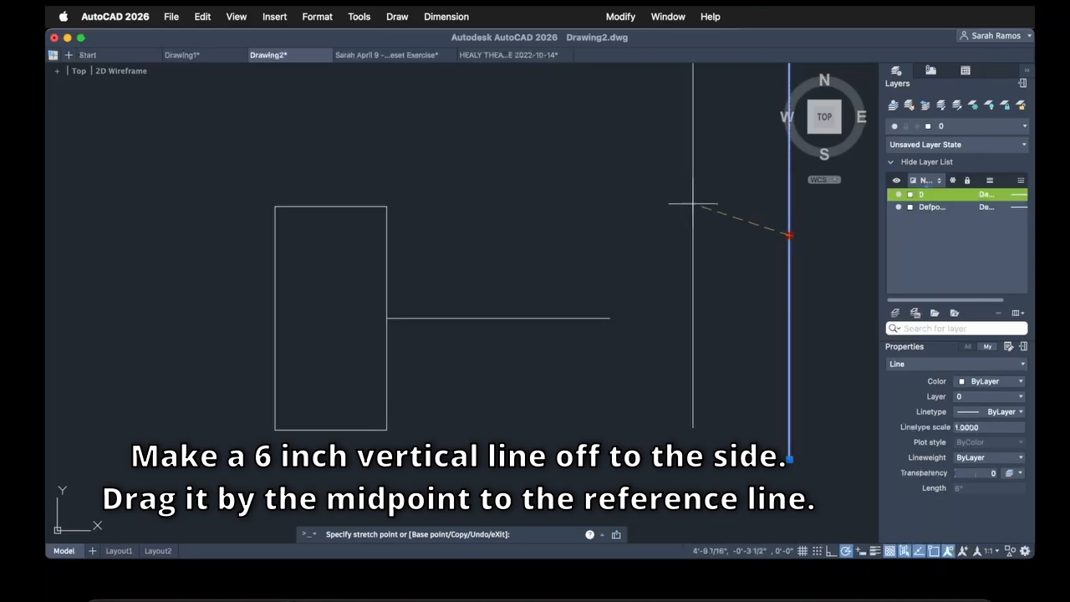
pyautogui.click(609, 318)
# - Connect both ends of the 6-inch line to the rectangle's right corners with slanted lines, forming a trapezoid
pyautogui.scroll(-2, 693, 310)
pyautogui.moveTo(686, 334); pyautogui.dragTo(614, 299, button='middle')
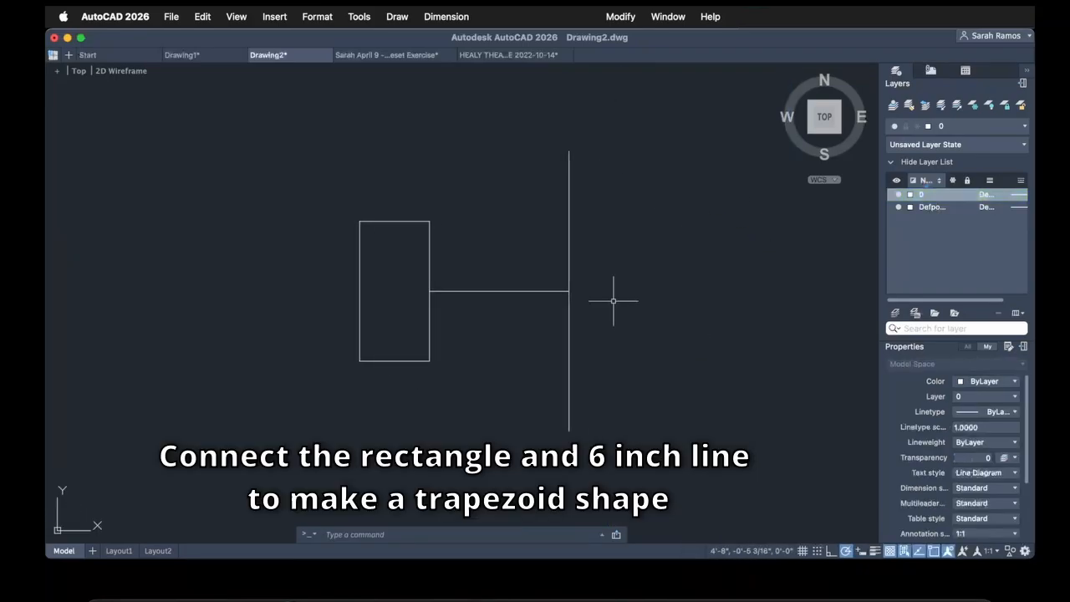
pyautogui.write('l')
pyautogui.press('Return')
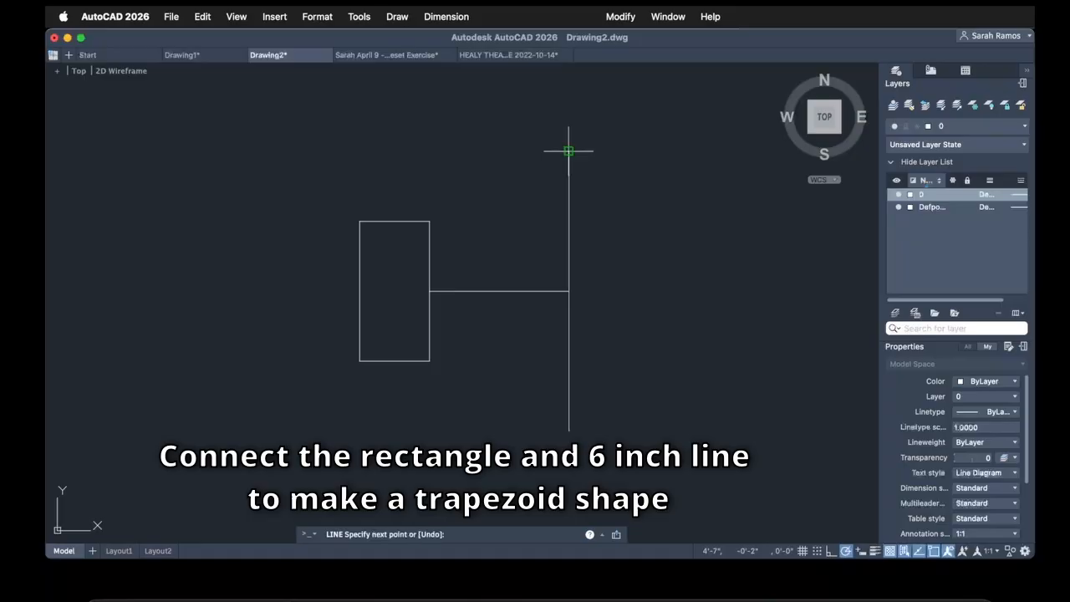
pyautogui.click(430, 221)
pyautogui.press('Return')
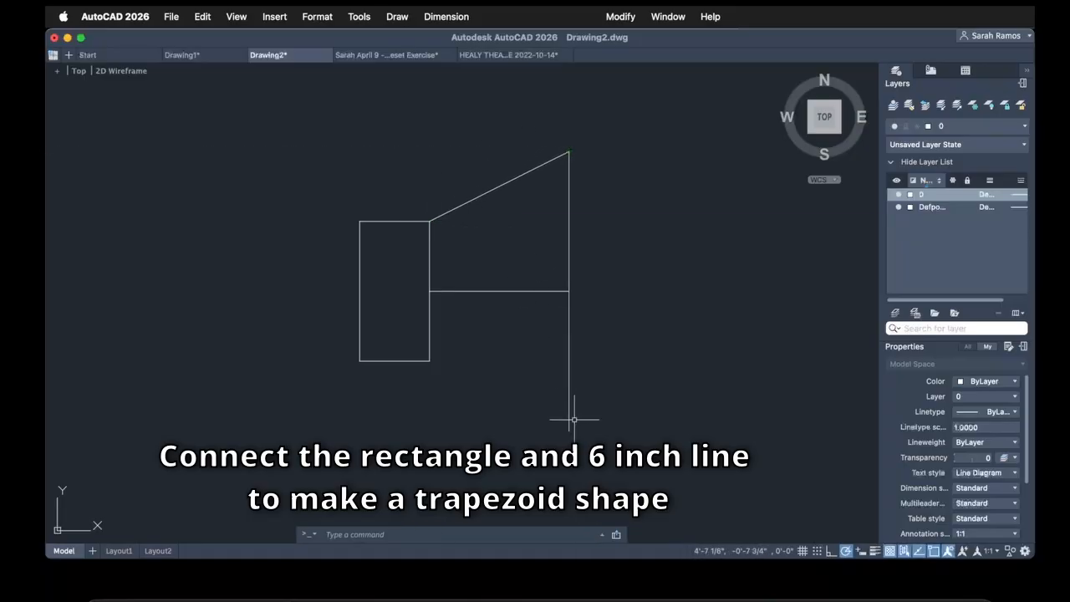
pyautogui.press('Return')
pyautogui.click(572, 426)
pyautogui.click(430, 361)
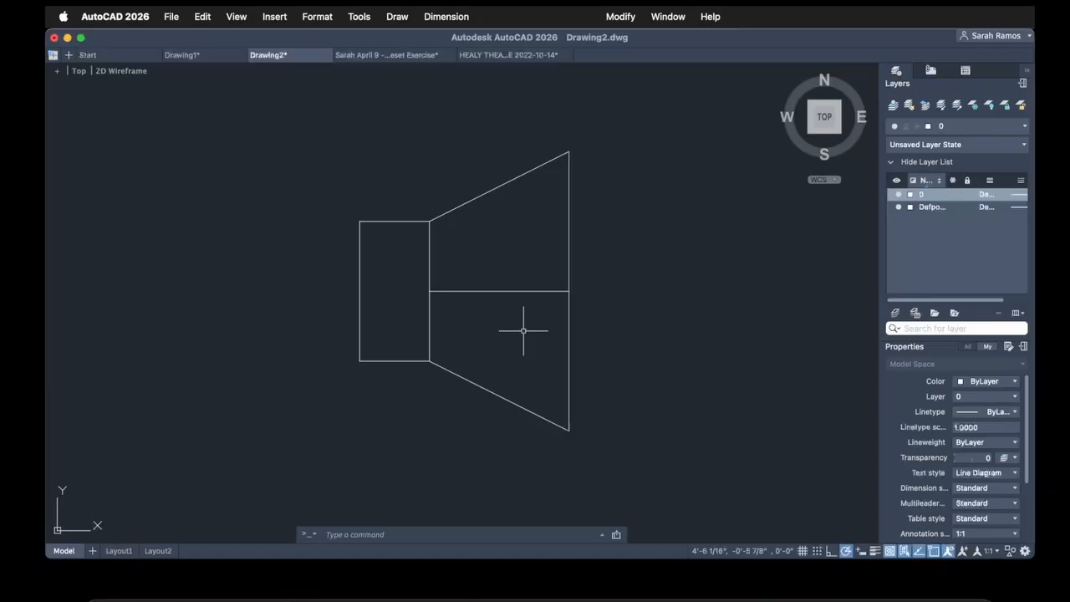
# - Draw a circle of 1-inch radius centered on the midpoint of the reference line
pyautogui.write('c')
pyautogui.press('space')
pyautogui.click(500, 291)
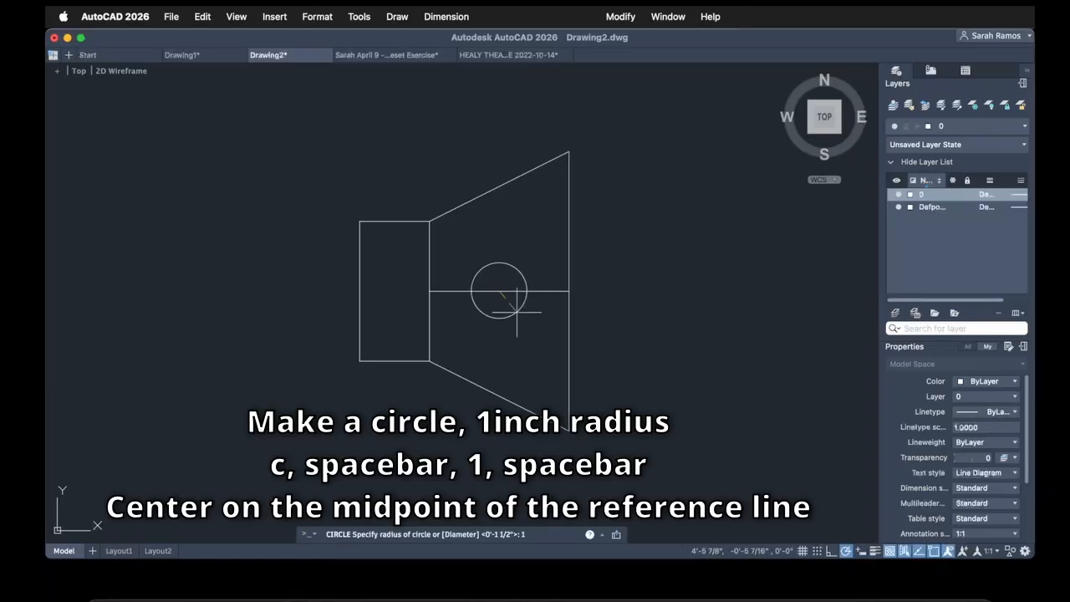
pyautogui.write('1')
pyautogui.press('space')
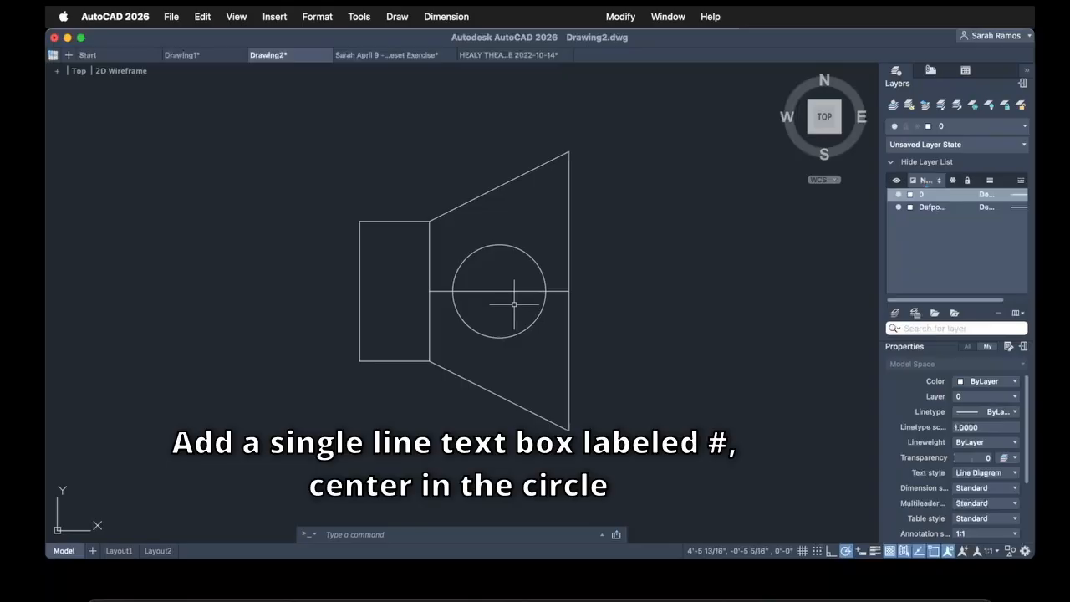
# - Add a single-line text "#" at the default rotation, starting from the center of the circle in the trapezoid
pyautogui.press('space')
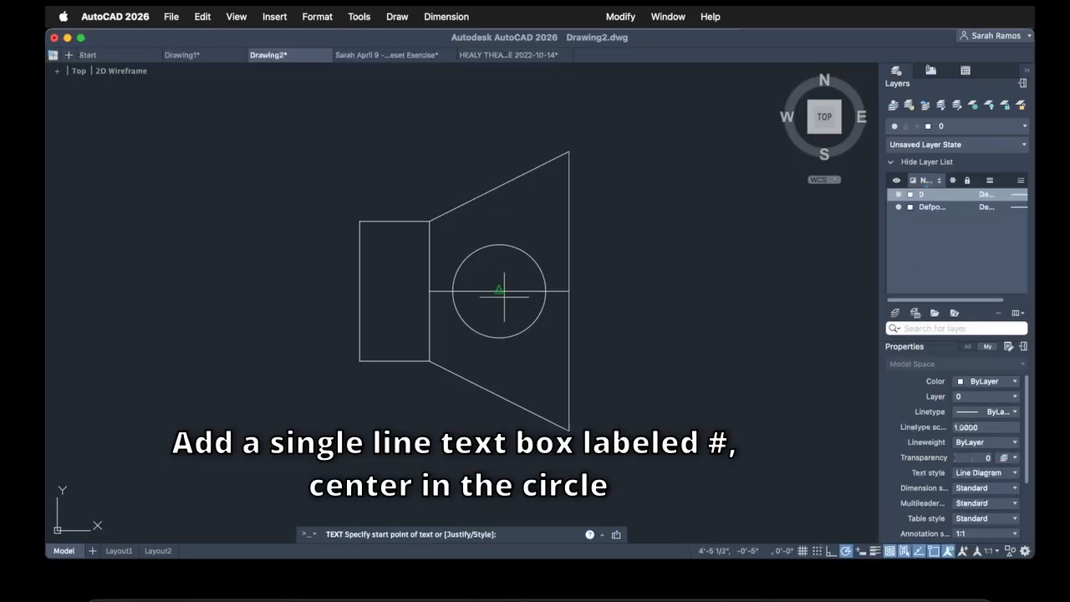
pyautogui.click(498, 290)
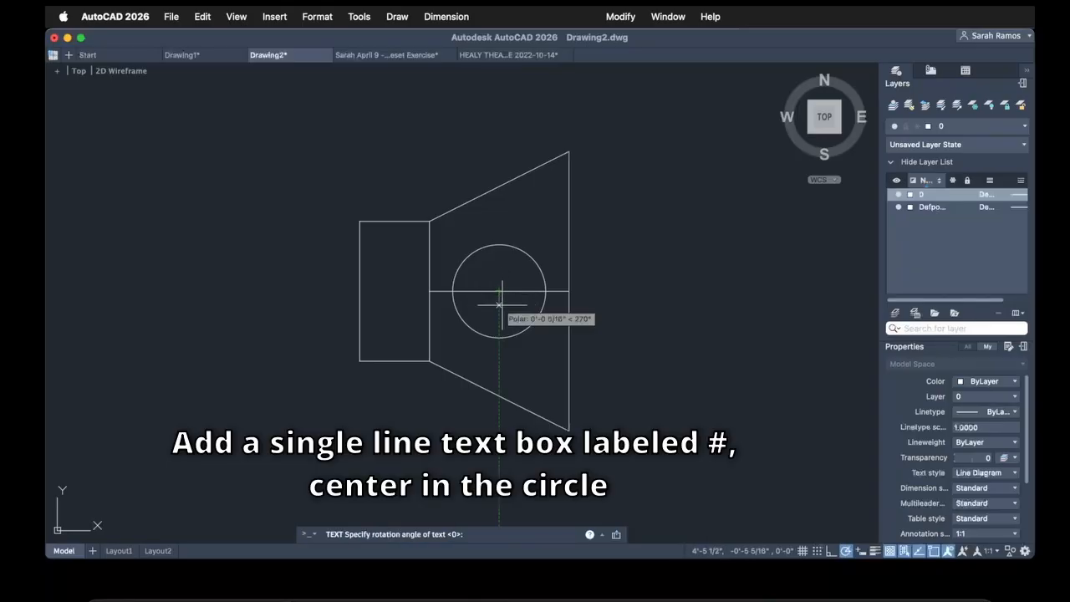
pyautogui.press('Return')
pyautogui.write('#')
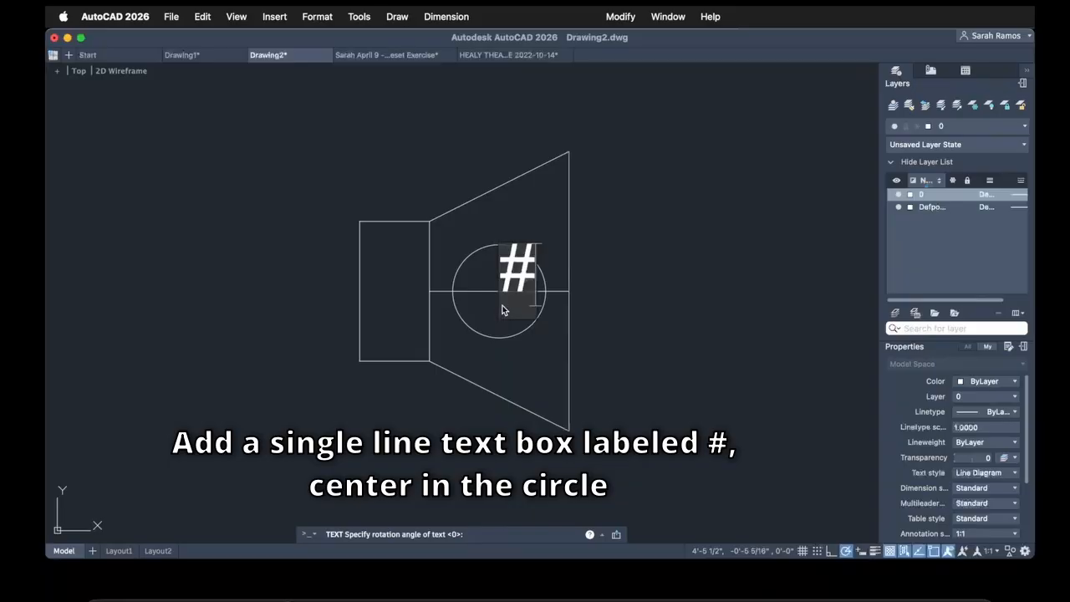
pyautogui.press('Return')
pyautogui.press('Return')
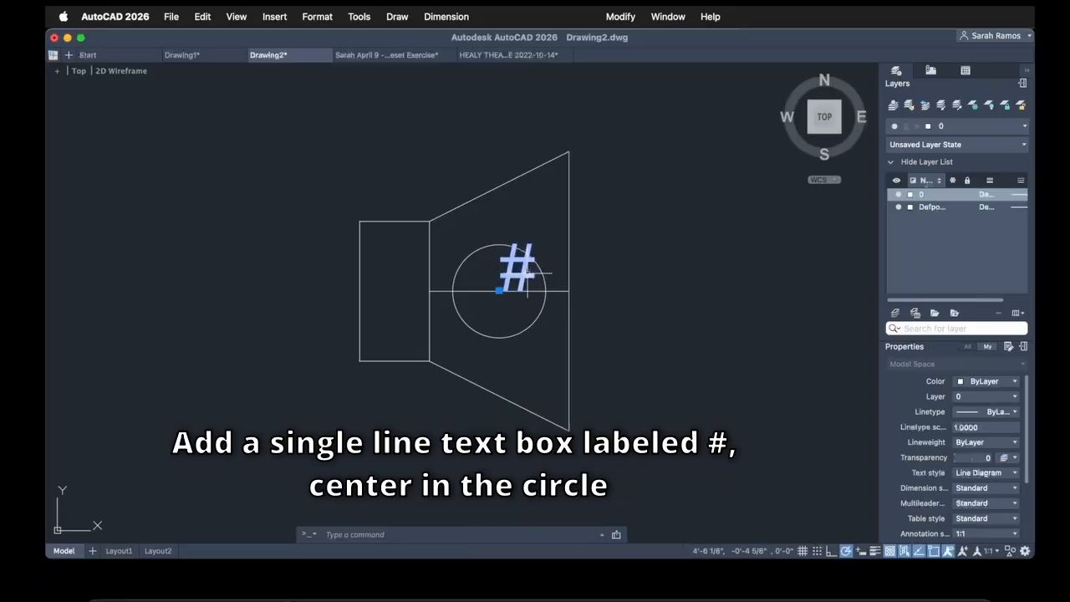
# - Justify the "#" text Middle center so it sits centered in the circle
pyautogui.click(518, 268)
pyautogui.click(1004, 538)
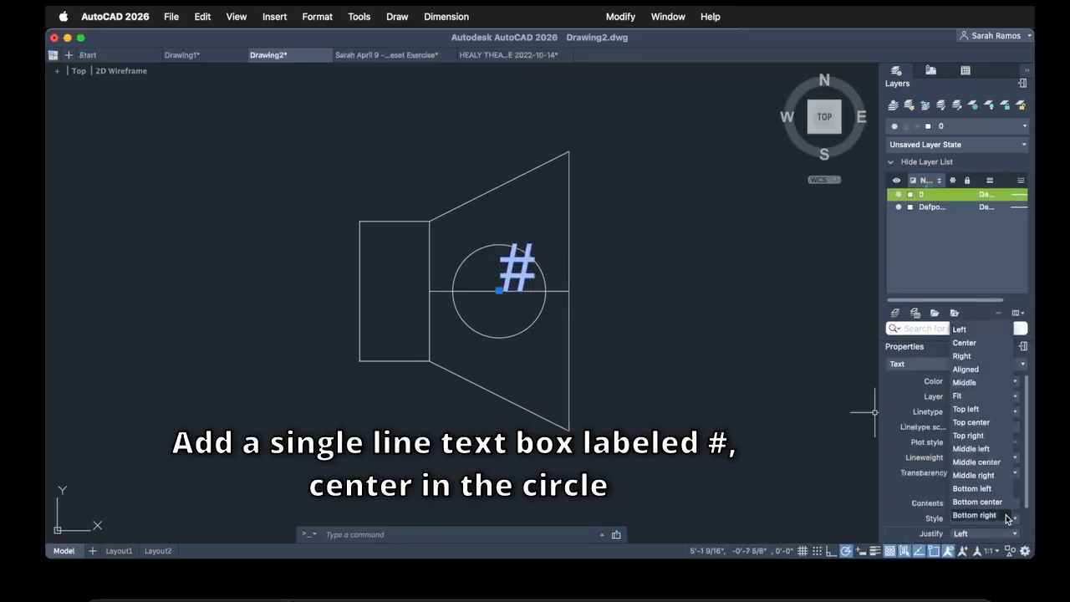
pyautogui.click(1000, 466)
pyautogui.press('Escape')
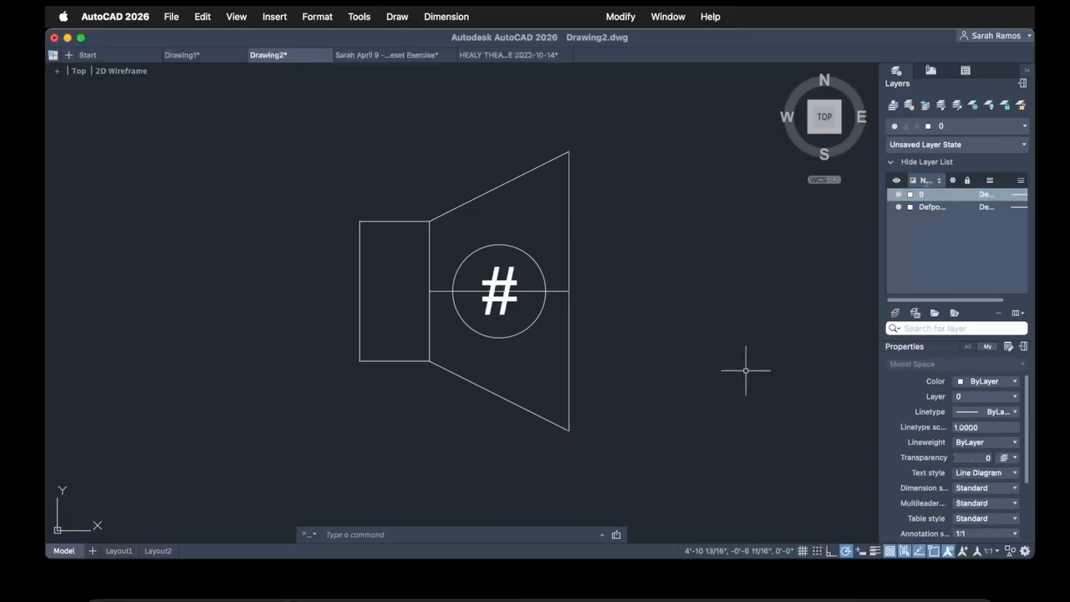
# - Erase the horizontal reference line that runs through the circle in the speaker symbol
pyautogui.click(533, 291)
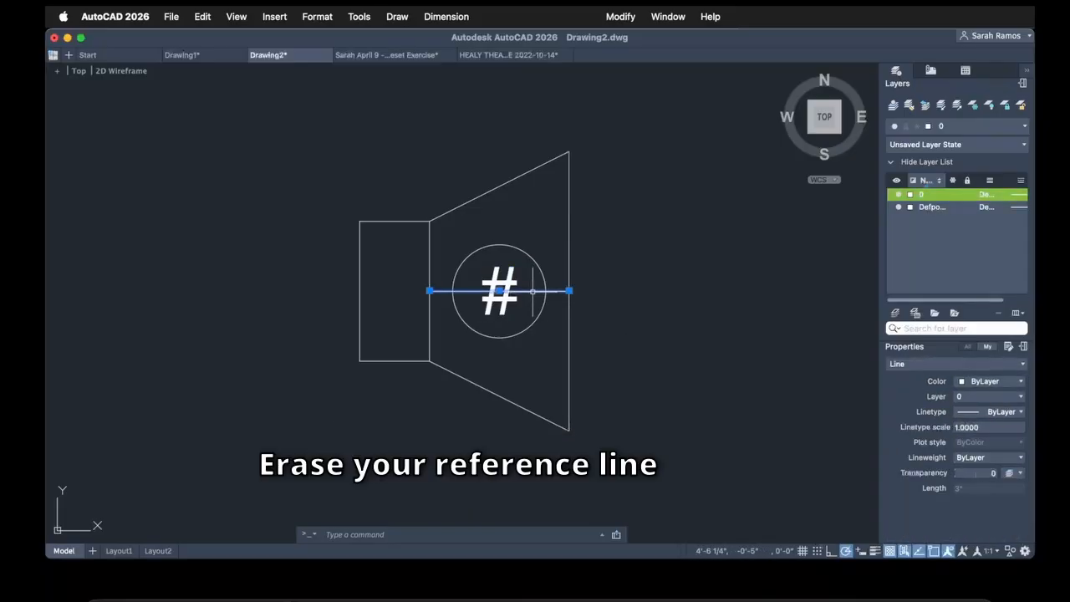
pyautogui.press('Delete')
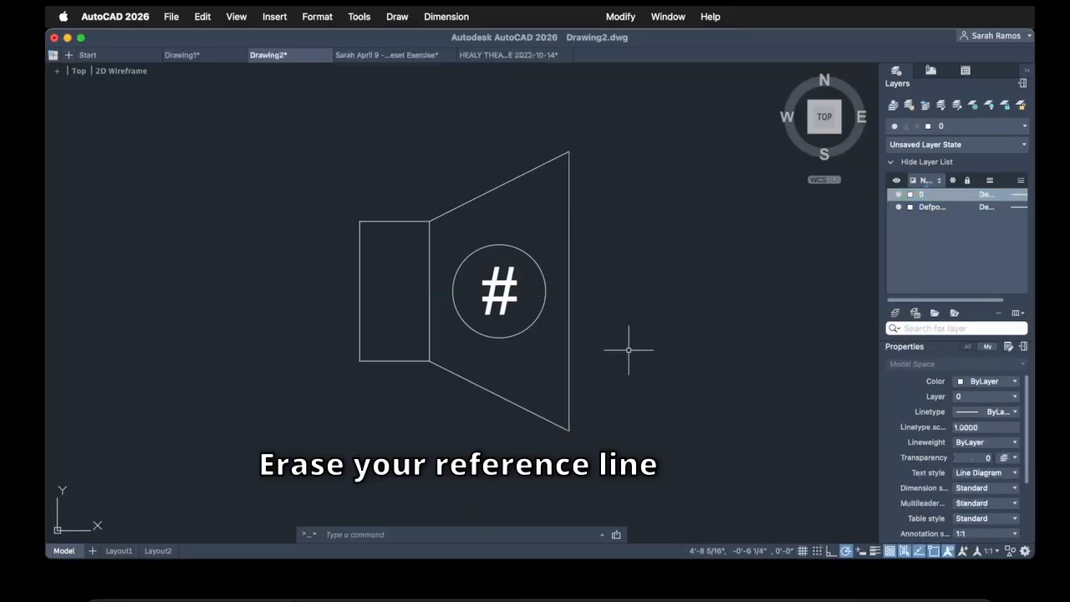
# - Add multiline text beside the speaker symbol's rectangle with "Purpose" on the first line and "Make/Model" on the second
pyautogui.moveTo(430, 389); pyautogui.dragTo(640, 397, button='middle')
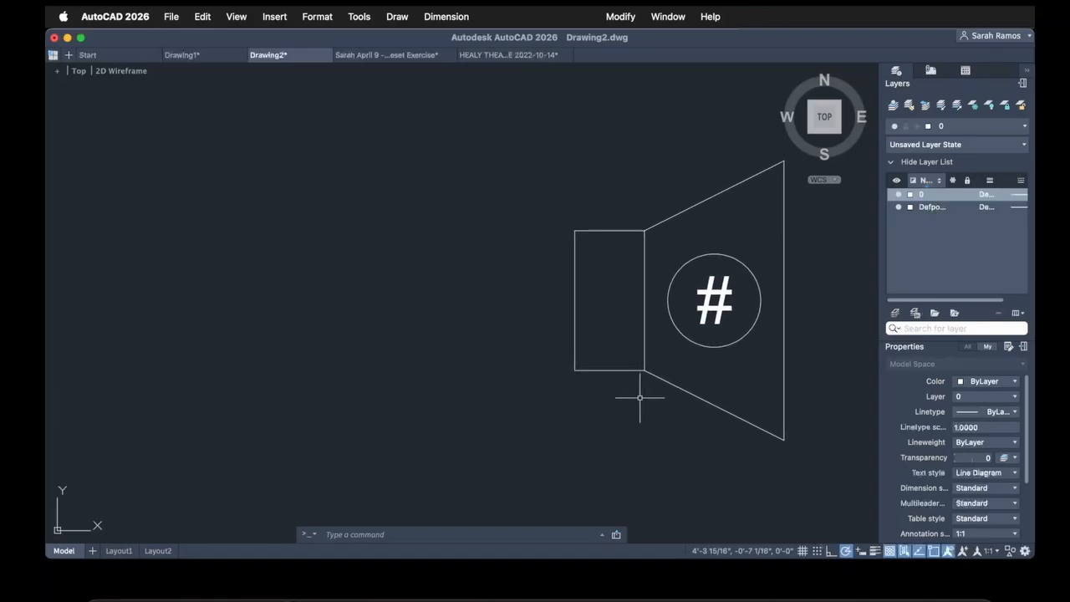
pyautogui.write('mtext')
pyautogui.press('Return')
pyautogui.click(257, 259)
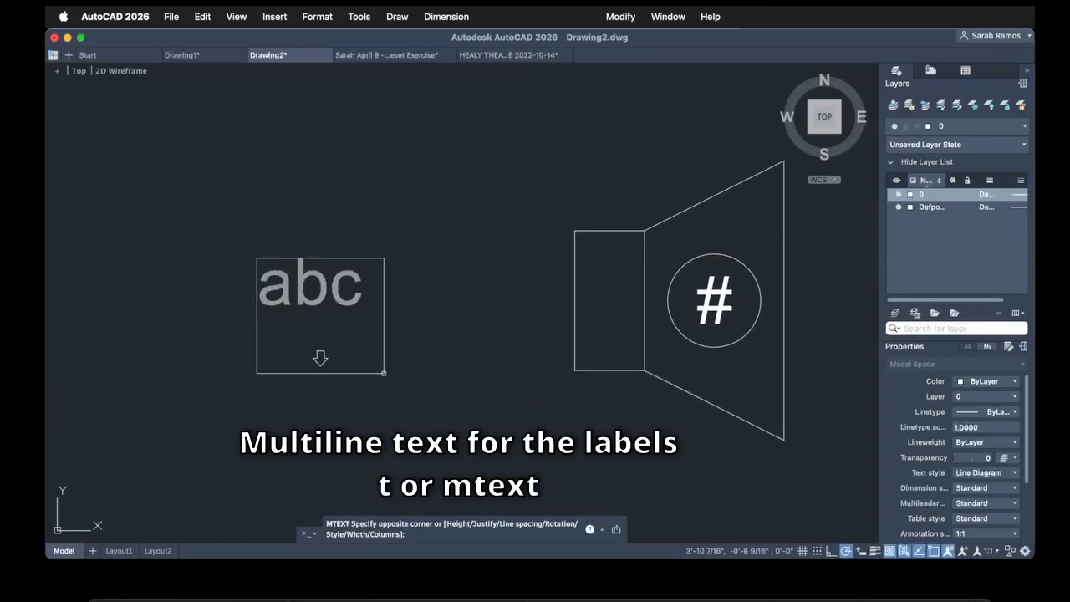
pyautogui.click(454, 389)
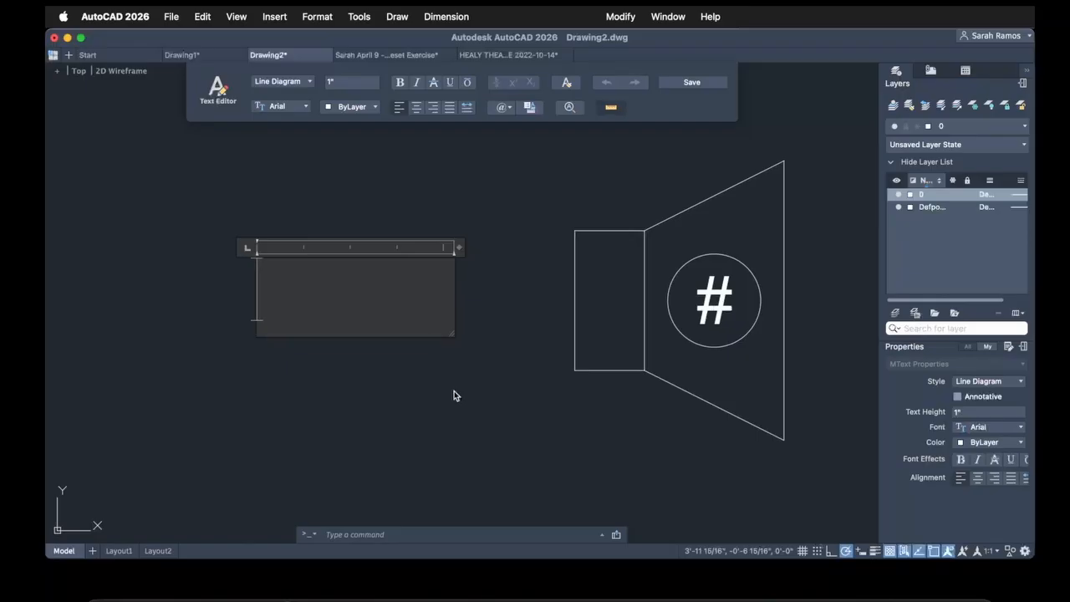
pyautogui.write('Purpose')
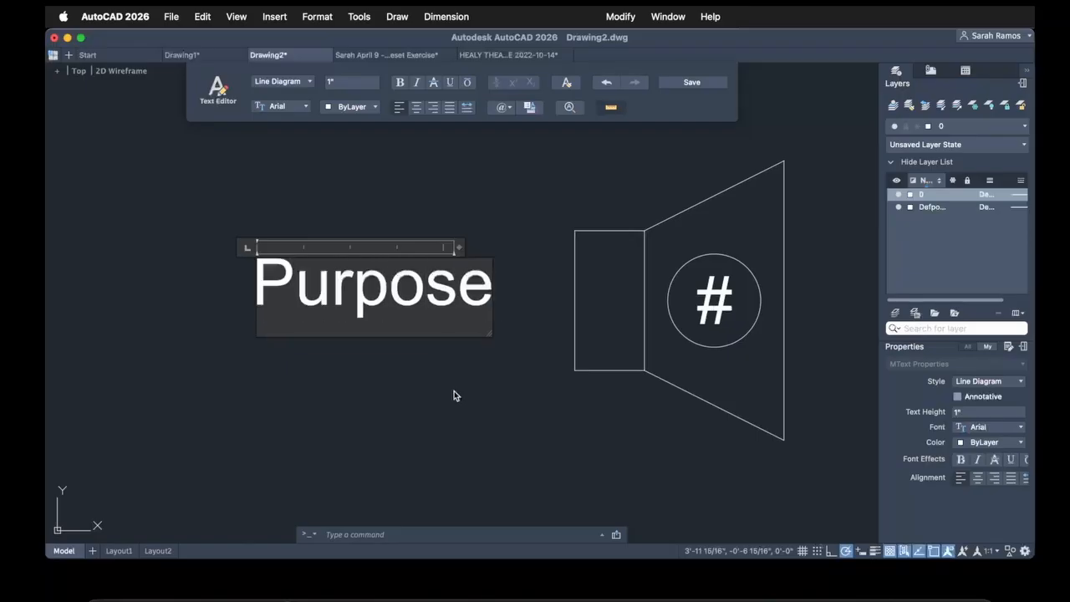
pyautogui.press('Return')
pyautogui.write('Make/Model')
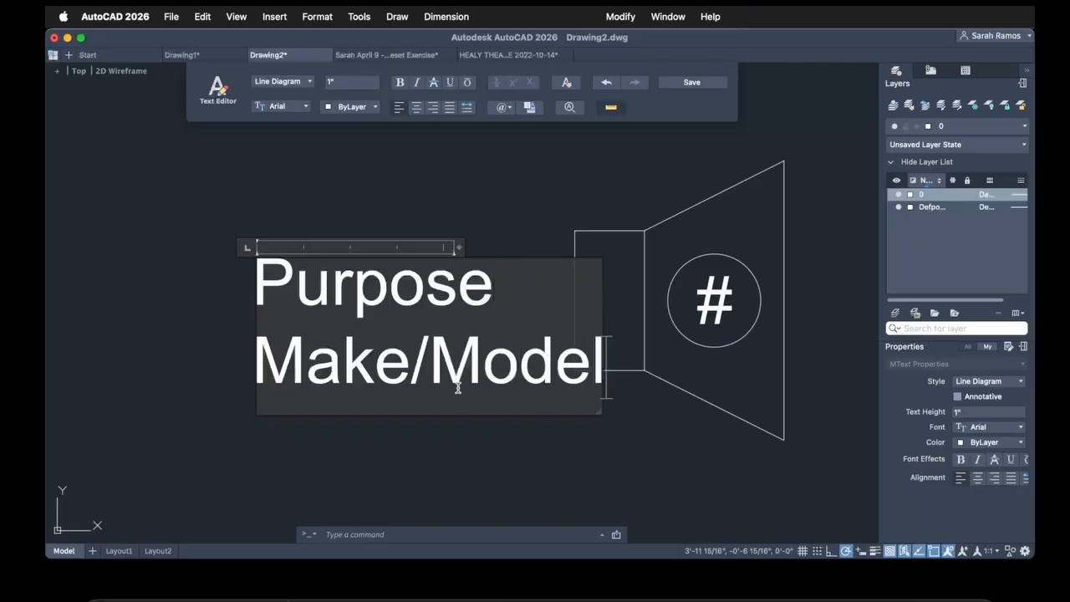
pyautogui.click(460, 455)
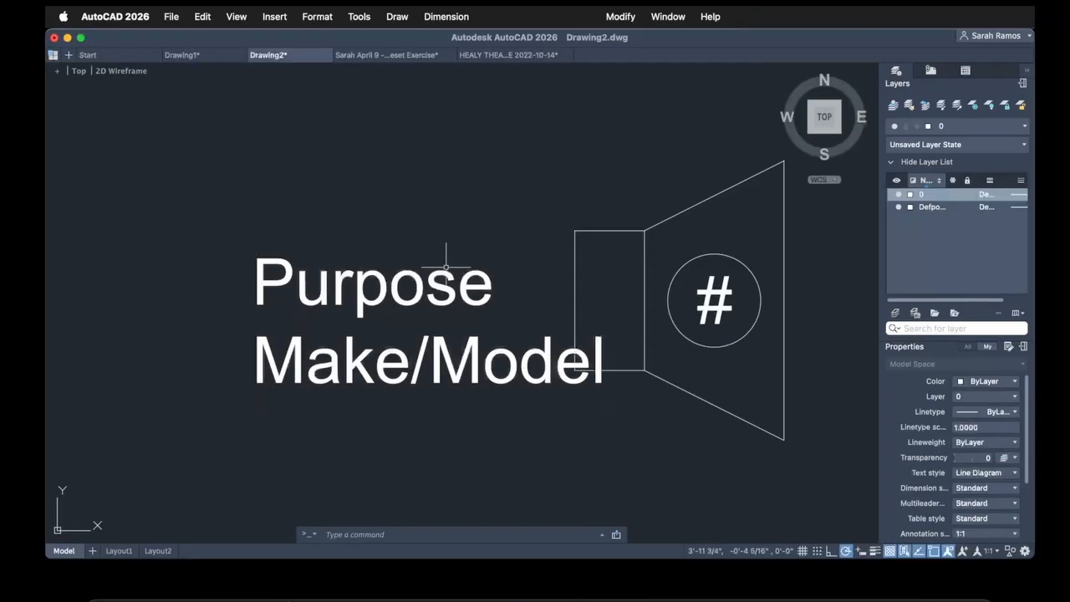
# - Move the Purpose and Make/Model label about 3 3/8 inches left, clear of the speaker, and justify it Middle right
pyautogui.click(441, 251)
pyautogui.write('m')
pyautogui.press('Return')
pyautogui.click(632, 456)
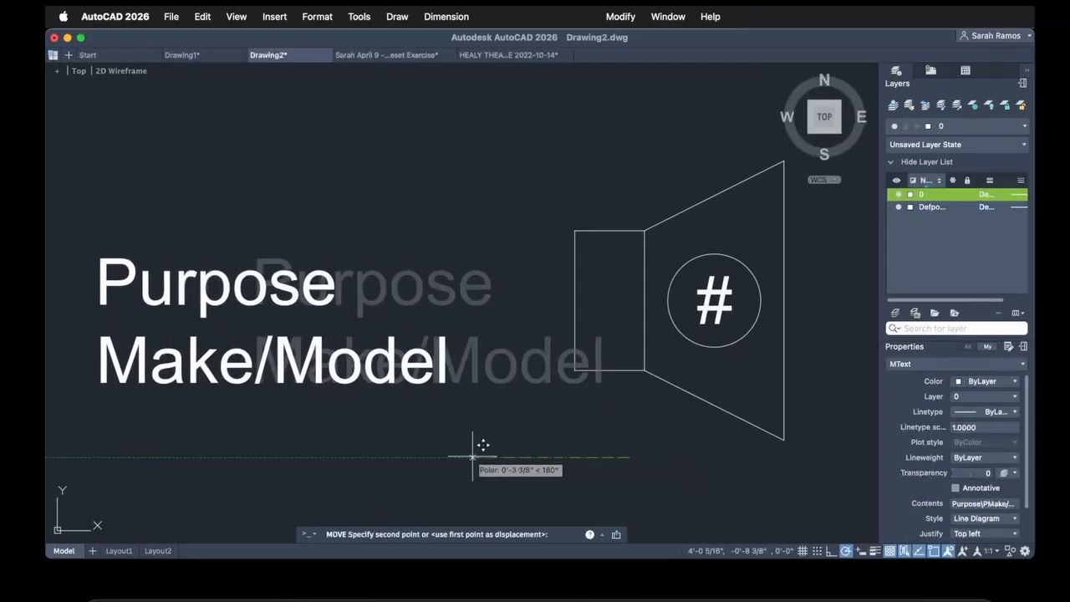
pyautogui.click(472, 455)
pyautogui.click(438, 392)
pyautogui.click(416, 372)
pyautogui.scroll(-5, 416, 372)
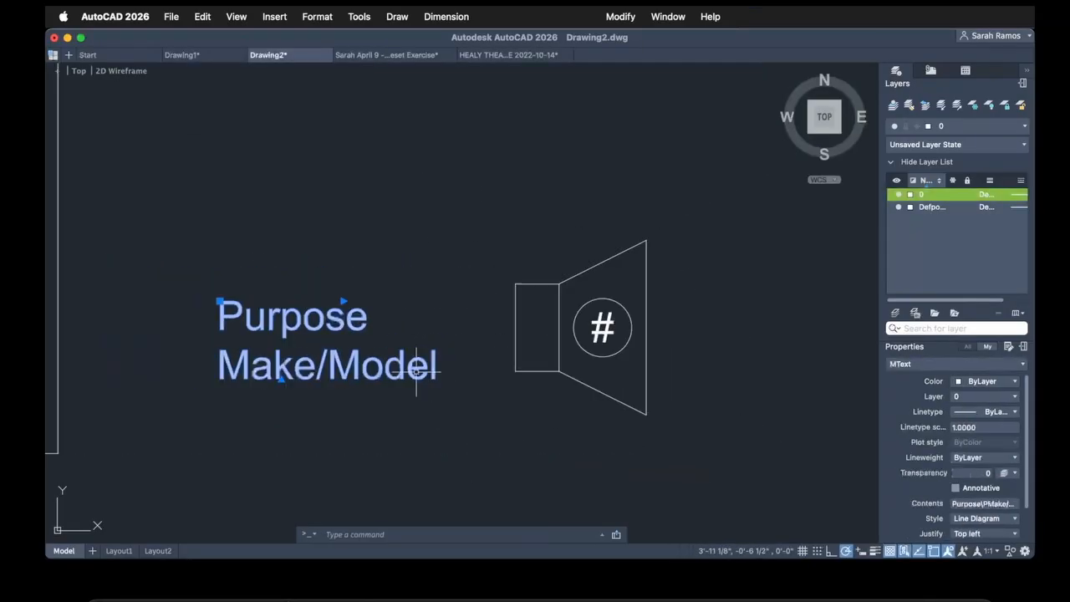
pyautogui.click(995, 533)
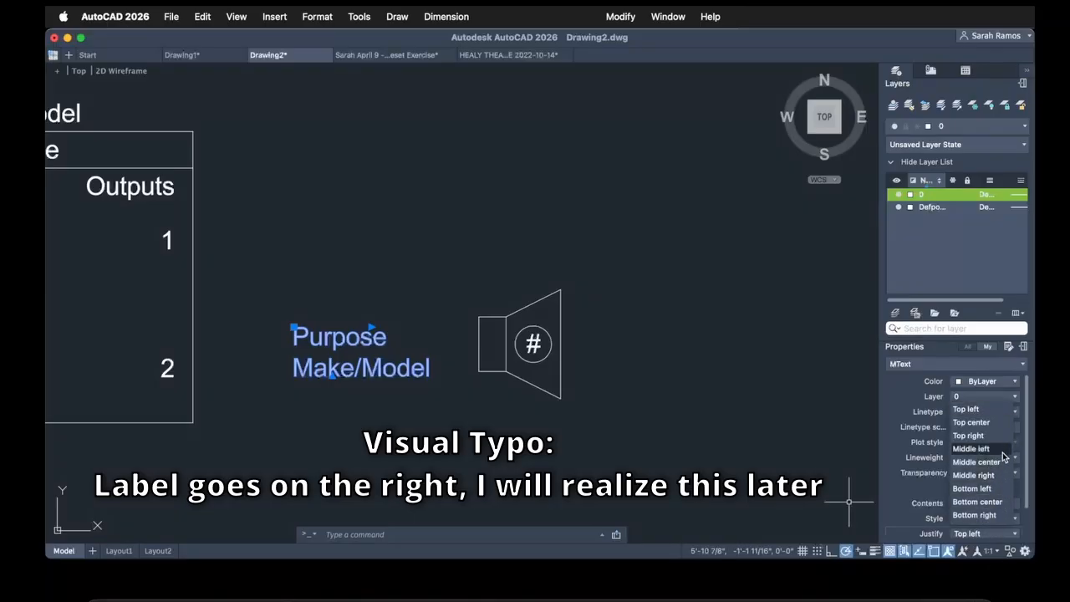
pyautogui.click(973, 475)
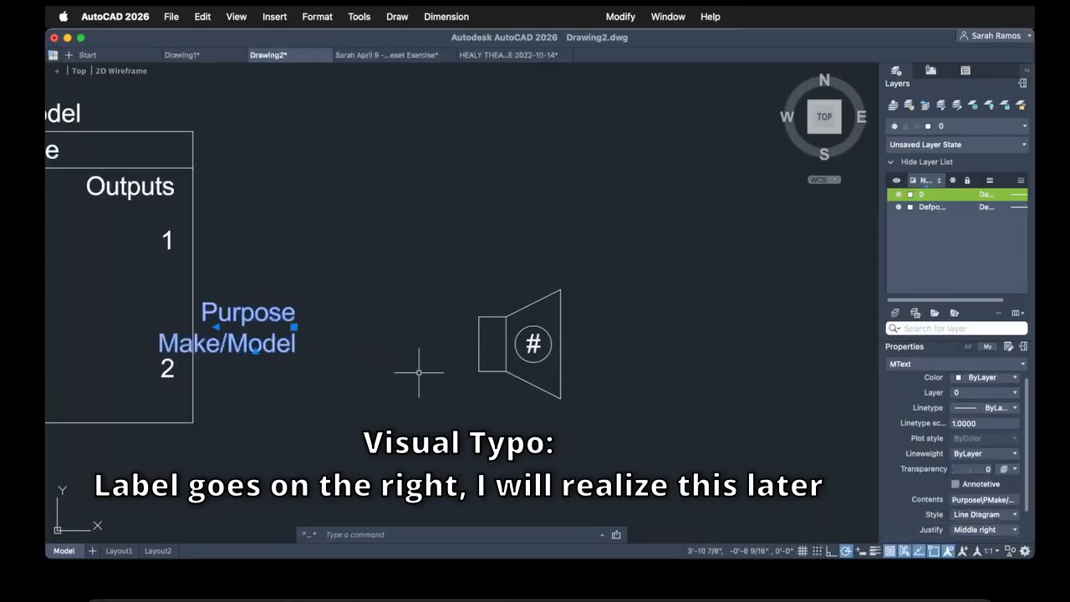
# - Snap the label to the midpoint of the speaker rectangle's left side, and shift it 1 inch to the left
pyautogui.click(292, 328)
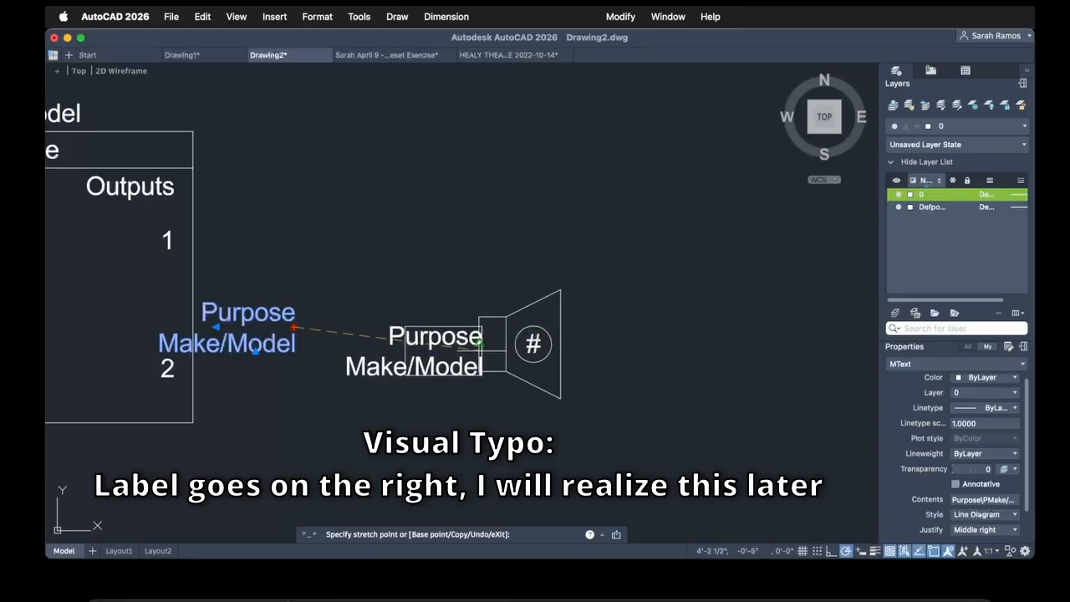
pyautogui.click(479, 344)
pyautogui.write('m')
pyautogui.press('Return')
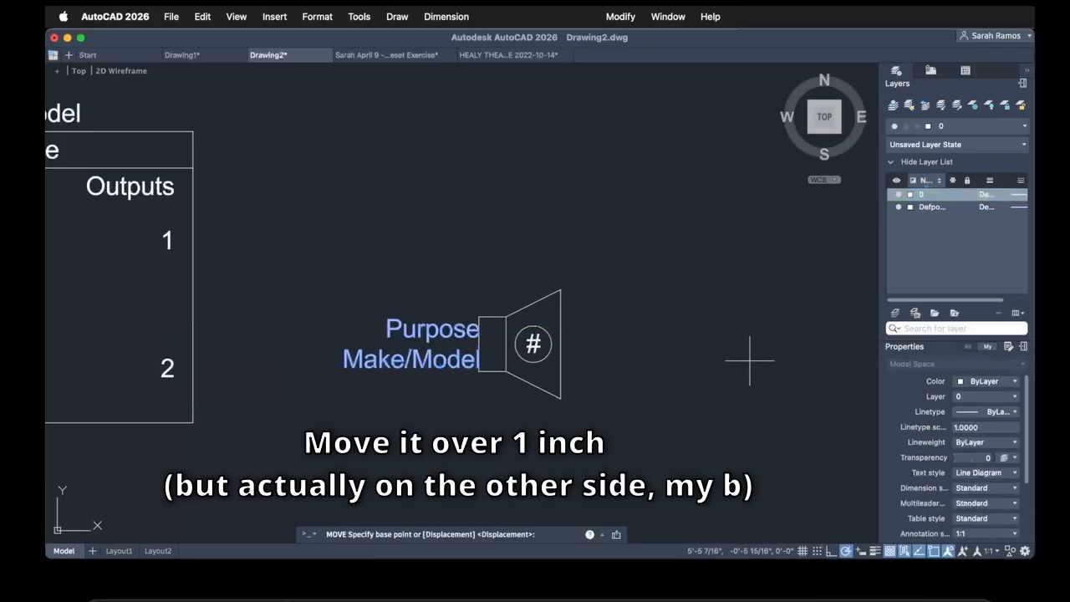
pyautogui.click(750, 361)
pyautogui.press('Return')
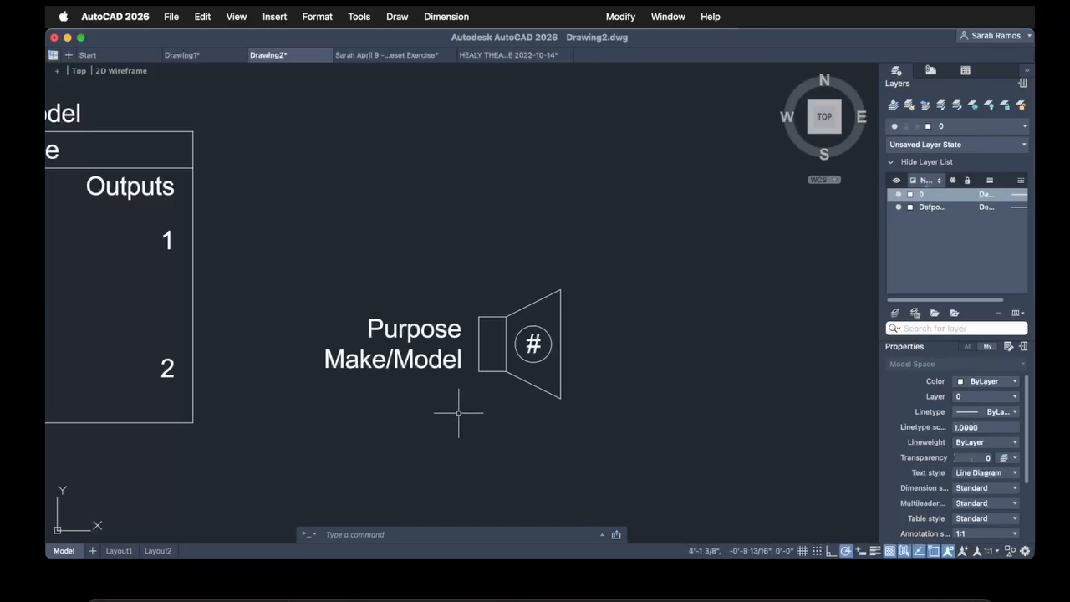
# - Copy the complete speaker symbol with its label and paste the duplicate below the original
pyautogui.click(593, 415)
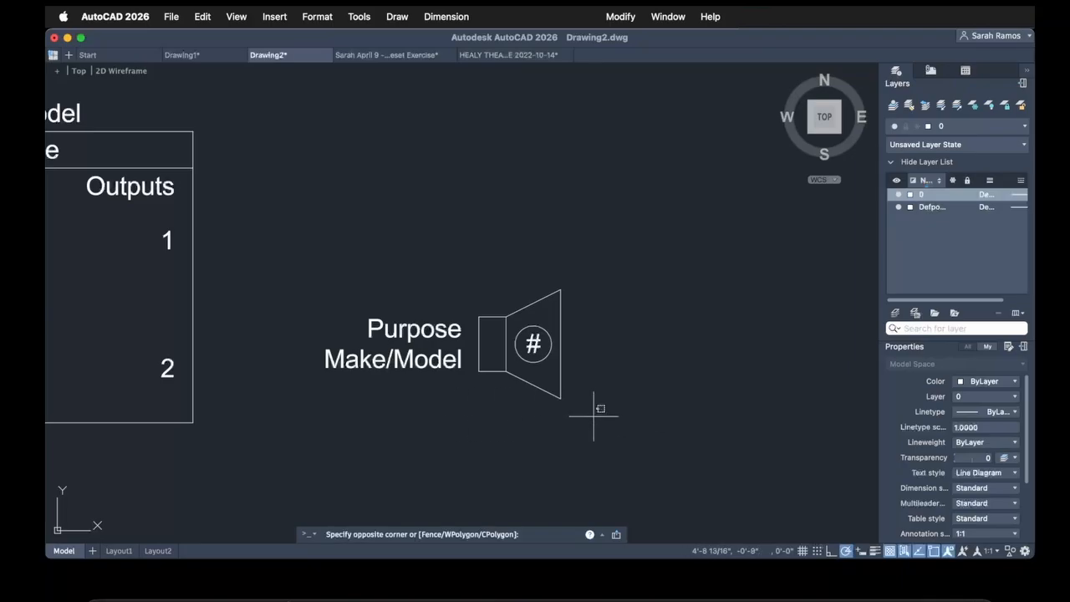
pyautogui.click(368, 232)
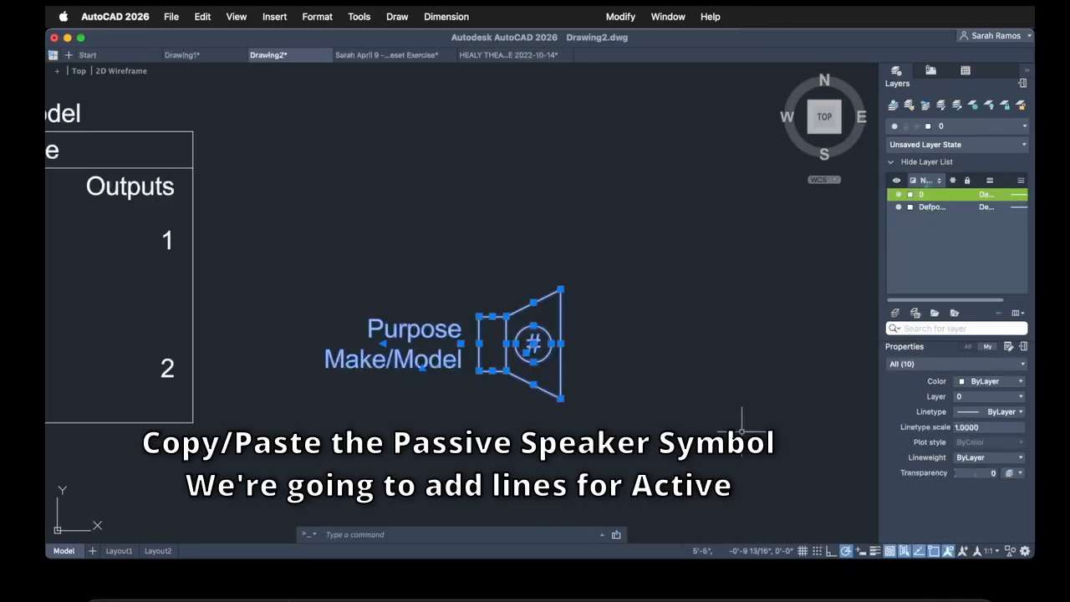
pyautogui.moveTo(721, 418); pyautogui.dragTo(651, 239, button='middle')
pyautogui.press('super+v')
pyautogui.click(289, 433)
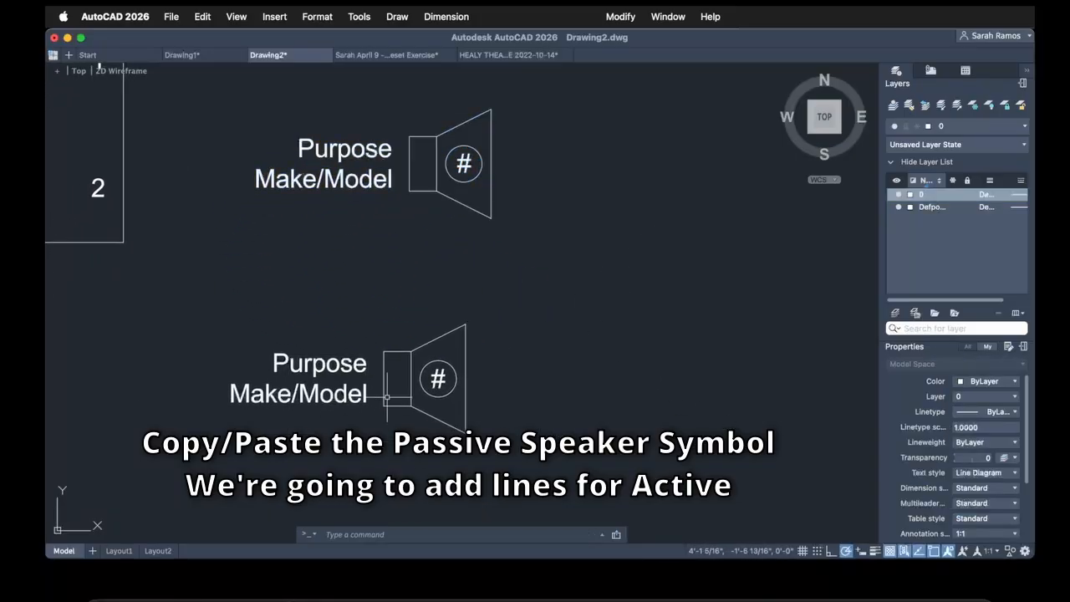
# - Draw two lines in the copied speaker's rectangle from both left corners to the right side's midpoint, forming a triangle
pyautogui.write('l')
pyautogui.press('Return')
pyautogui.click(384, 351)
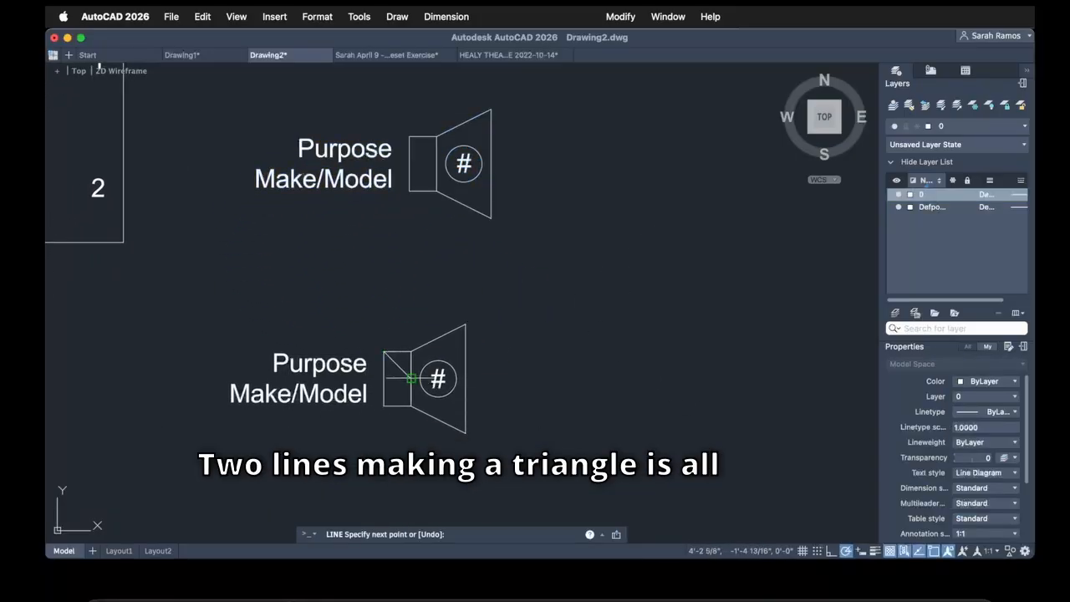
pyautogui.click(409, 378)
pyautogui.click(383, 406)
pyautogui.press('Return')
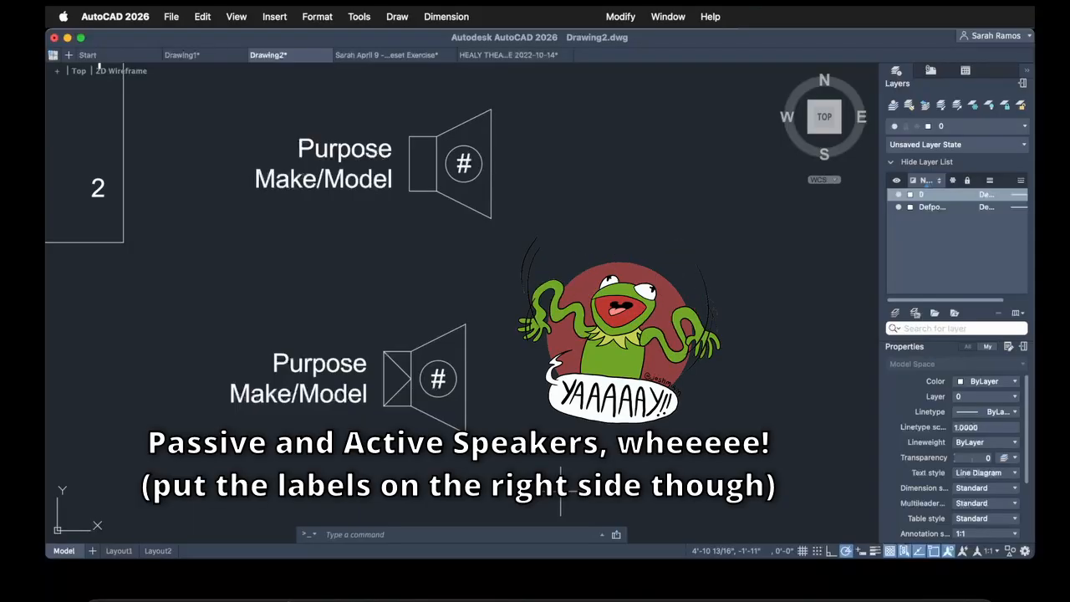
# - Change the mic symbol's label to "Microphone 1" and "Shure 55SH Series II", and widen its text frame to fit
pyautogui.write('z')
pyautogui.press('Return')
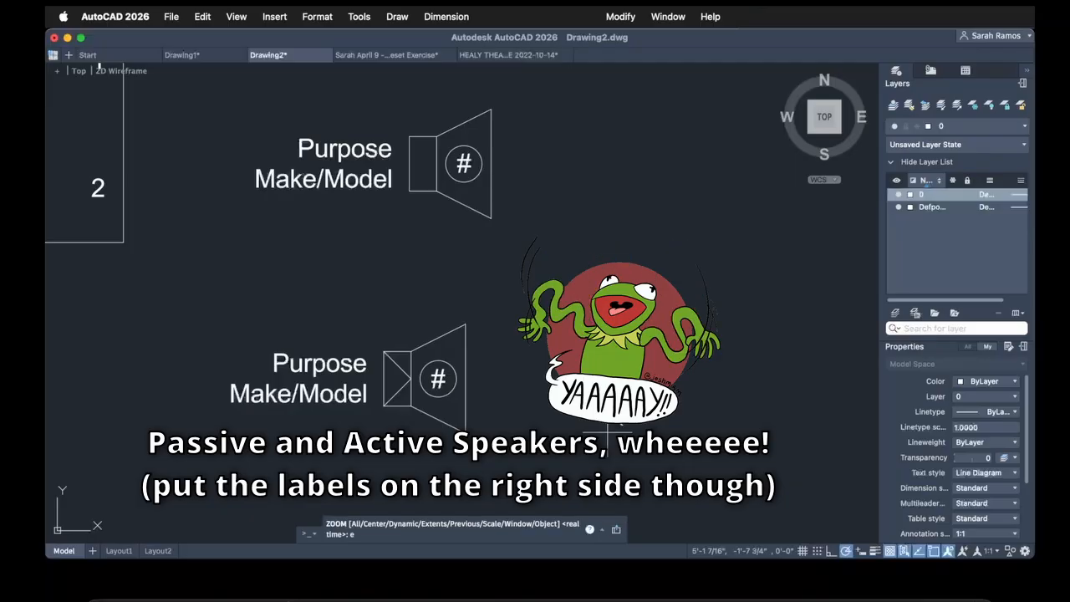
pyautogui.write('e')
pyautogui.press('Return')
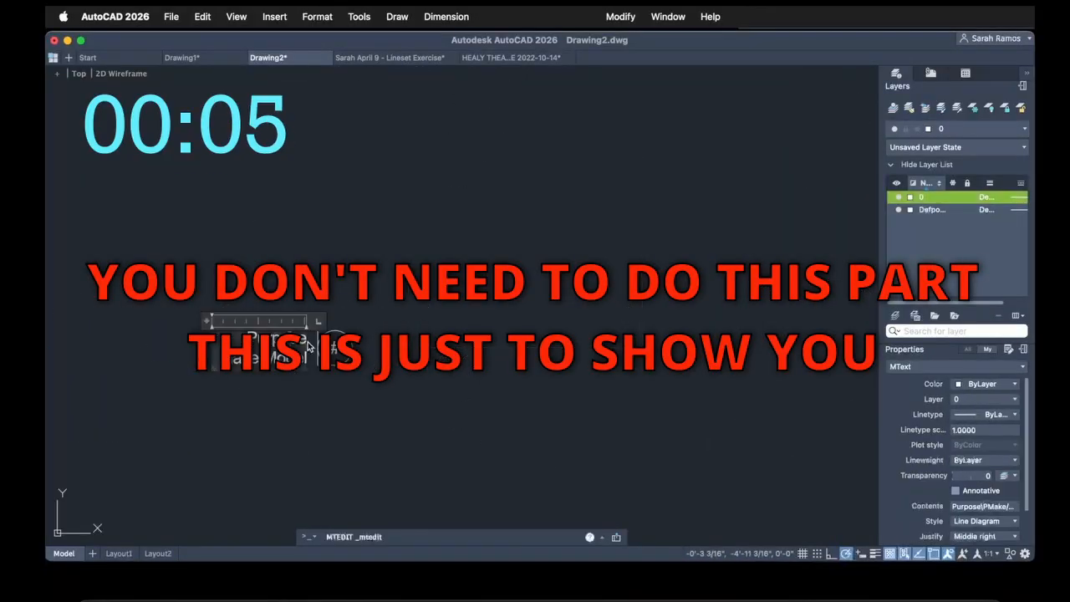
pyautogui.doubleClick(259, 341)
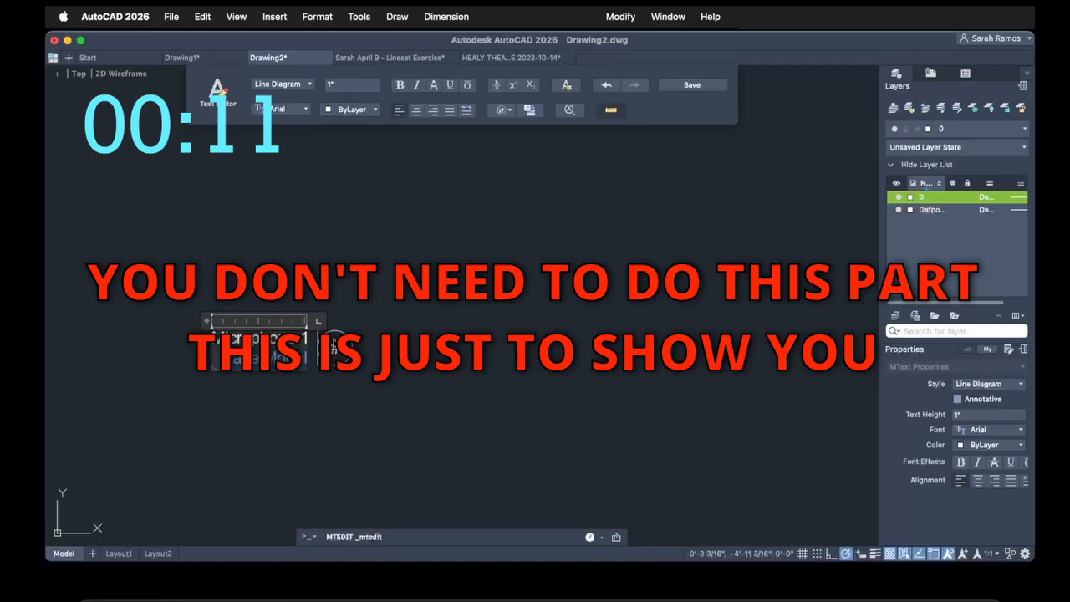
pyautogui.write('Shure 55SH Series II')
pyautogui.click(267, 418)
pyautogui.moveTo(206, 347); pyautogui.dragTo(134, 347)
pyautogui.press('Escape')
# - Change the number in the Microphone 1 circle to "01"
pyautogui.doubleClick(334, 347)
pyautogui.write('01')
pyautogui.press('Return')
# - Copy the whole Microphone 1 symbol with its label and paste it below the original
pyautogui.moveTo(376, 389); pyautogui.dragTo(198, 314)
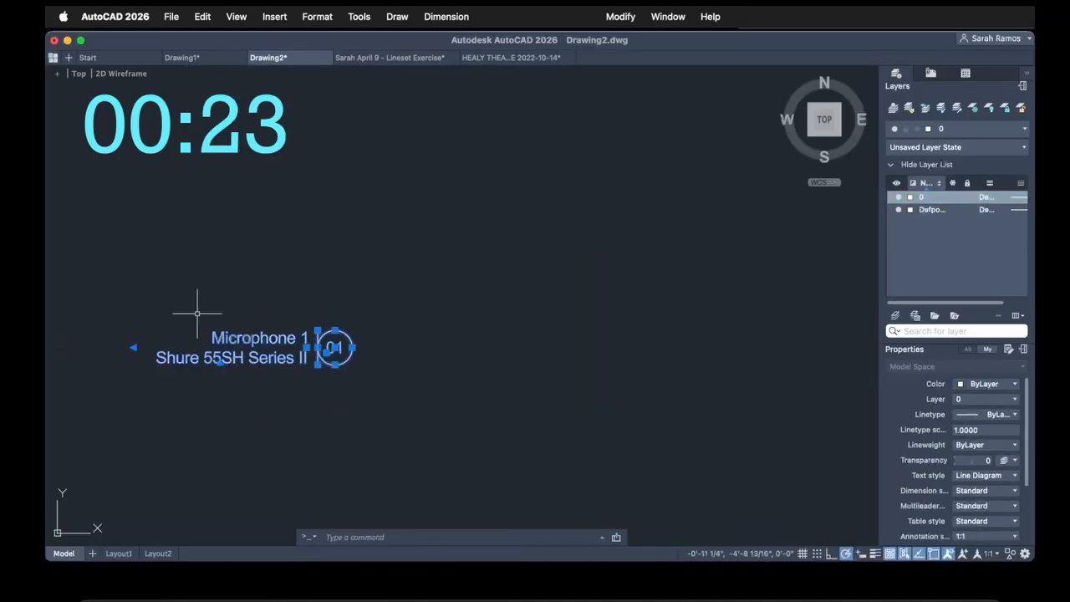
pyautogui.press('super+c')
pyautogui.press('super+v')
pyautogui.click(192, 396)
# - Edit the copied mic label to read "Microphone 2" and "Shure SM81"
pyautogui.doubleClick(291, 378)
pyautogui.press('BackSpace')
pyautogui.write('2')
pyautogui.hotkey('shift', 'Left')
pyautogui.hotkey('shift', 'Left')
pyautogui.hotkey('shift', 'Left')
pyautogui.hotkey('shift', 'Left')
pyautogui.hotkey('shift', 'Left')
pyautogui.hotkey('shift', 'Left')
pyautogui.hotkey('shift', 'Left')
pyautogui.hotkey('shift', 'Left')
pyautogui.hotkey('shift', 'Left')
pyautogui.hotkey('shift', 'Left')
pyautogui.hotkey('shift', 'Left')
pyautogui.hotkey('shift', 'Left')
pyautogui.hotkey('shift', 'Left')
pyautogui.hotkey('shift', 'Left')
pyautogui.write('SM58')
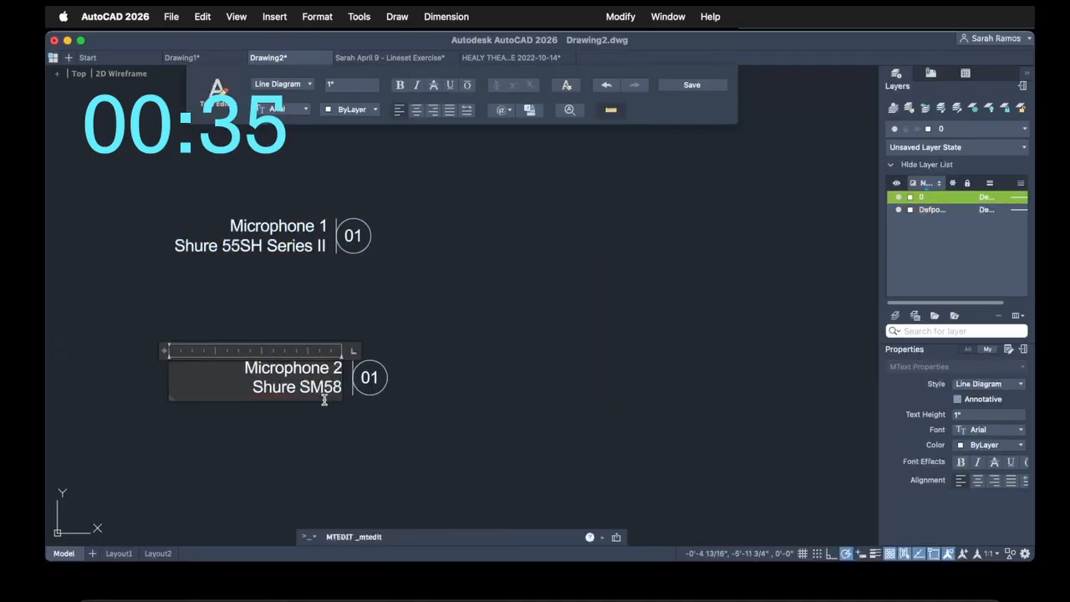
pyautogui.press('BackSpace')
pyautogui.press('BackSpace')
pyautogui.write('81')
pyautogui.click(490, 432)
# - Change the number in the Microphone 2 circle to "02"
pyautogui.doubleClick(374, 380)
pyautogui.write('02')
pyautogui.scroll(-8, 466, 370)
pyautogui.moveTo(554, 211); pyautogui.dragTo(470, 140)
# - Change the device block's Make/Model text to "Yamaha MG 06" and its Purpose text to "Sound Console"
pyautogui.doubleClick(491, 332)
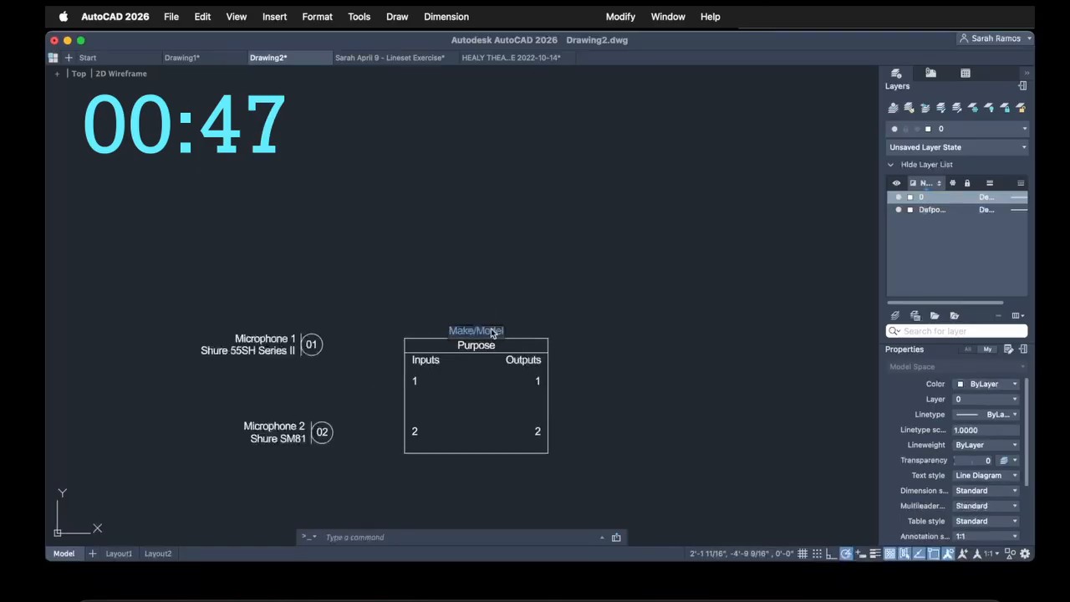
pyautogui.write('Yamaha MG 06')
pyautogui.doubleClick(490, 346)
pyautogui.write('Sound Console')
pyautogui.click(469, 397)
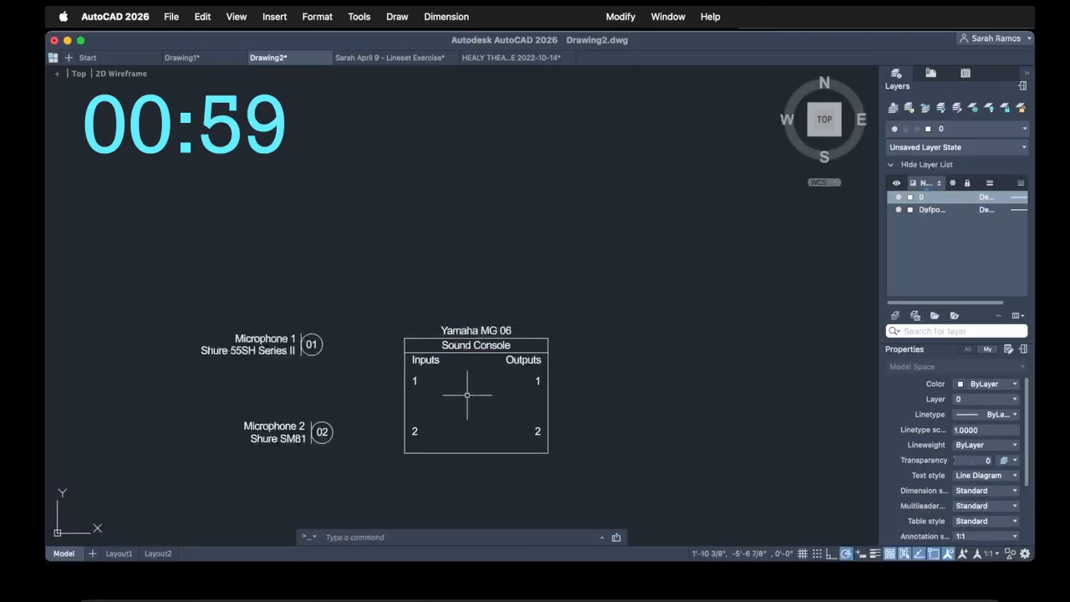
# - Rename the sound console's two inputs "In 1/L" and "In 2/R"
pyautogui.scroll(4, 437, 396)
pyautogui.doubleClick(401, 373)
pyautogui.write('In 1/L')
pyautogui.doubleClick(401, 453)
pyautogui.write('In 2/R')
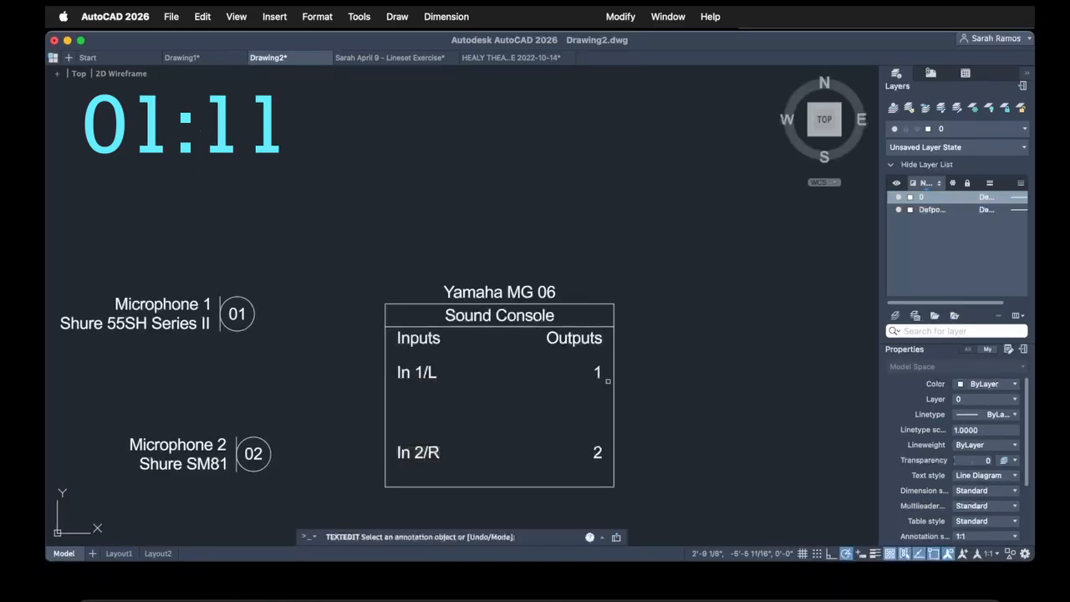
# - Rename the sound console's two outputs "Out L" and "Out R"
pyautogui.doubleClick(597, 372)
pyautogui.write('OUT L')
pyautogui.doubleClick(597, 452)
pyautogui.write('Out R')
pyautogui.click(585, 372)
pyautogui.doubleClick(585, 373)
pyautogui.write('Out L')
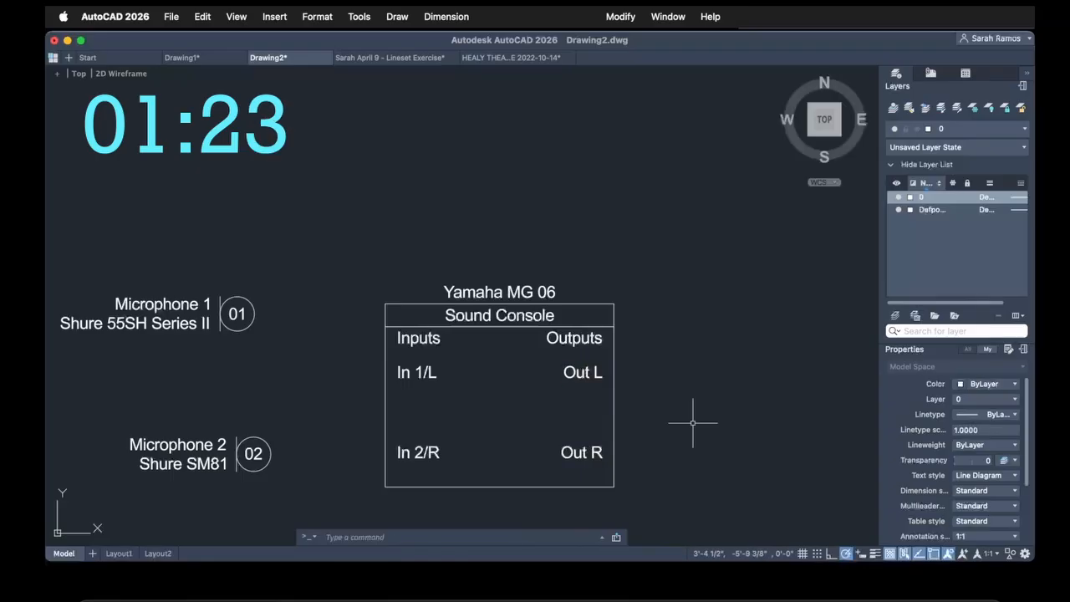
# - Draw an 18-inch horizontal line outward from the console's right edge, level with Out L
pyautogui.scroll(-3, 192, 285)
pyautogui.click(523, 450)
pyautogui.scroll(6, 461, 338)
pyautogui.press('l')
pyautogui.press('Return')
pyautogui.click(449, 341)
pyautogui.scroll(-3, 481, 343)
pyautogui.write('18')
pyautogui.press('Return')
pyautogui.press('Return')
# - Draw an 18-inch horizontal line outward from the console's right edge, level with Out R
pyautogui.press('Return')
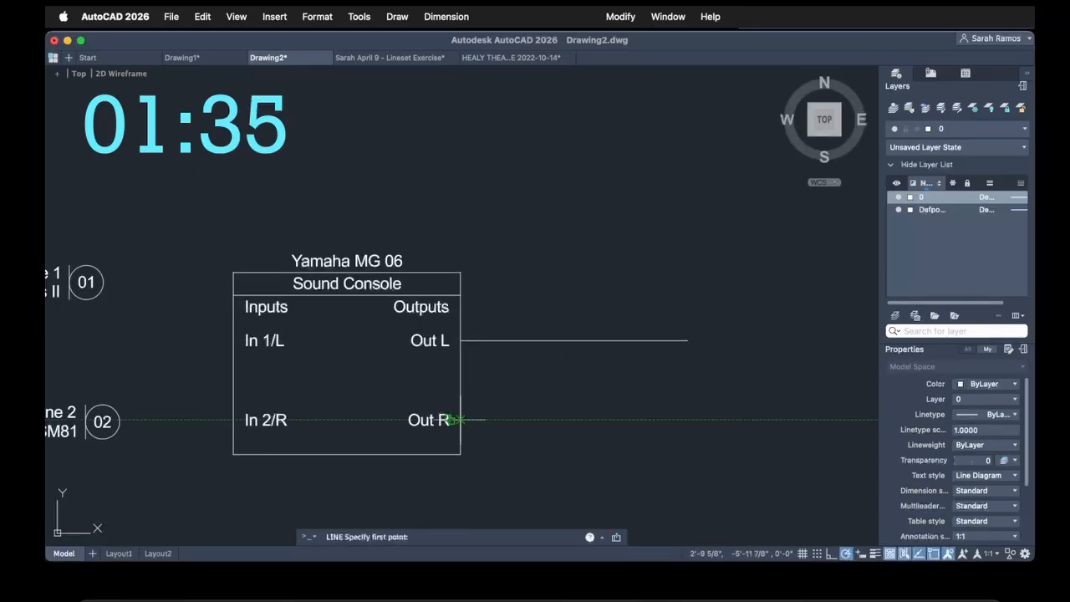
pyautogui.click(460, 420)
pyautogui.write('18')
pyautogui.press('Return')
pyautogui.press('Return')
# - Move the Microphone 1 symbol so its circle's right side meets the free end of the In 1/L line
pyautogui.scroll(-3, 679, 415)
pyautogui.moveTo(597, 415); pyautogui.dragTo(619, 379, button='middle')
pyautogui.press('m')
pyautogui.press('Return')
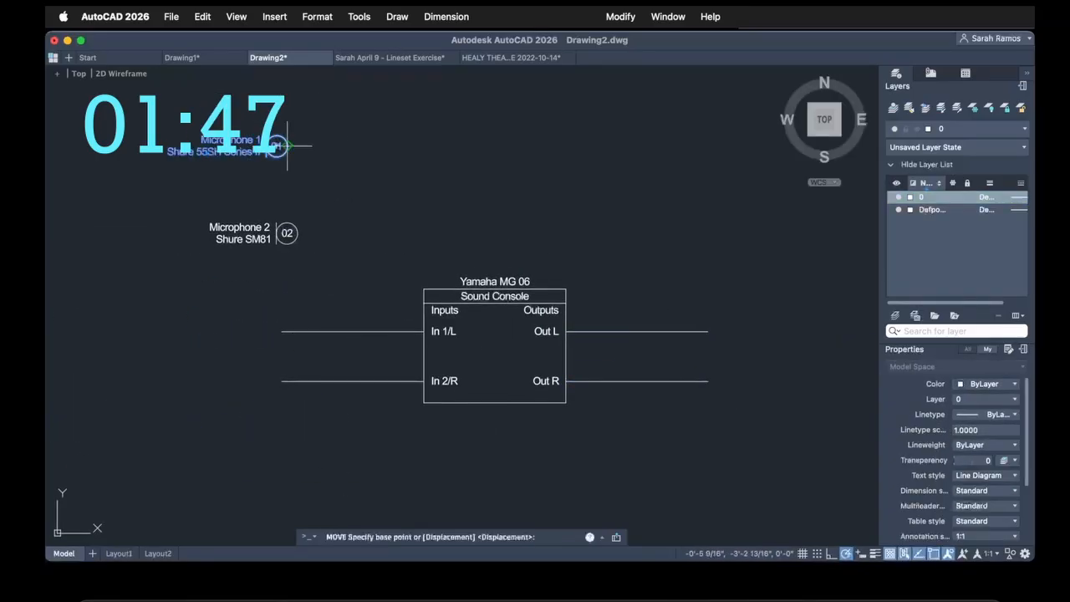
pyautogui.click(287, 145)
pyautogui.click(282, 332)
# - Move the Microphone 2 symbol so its circle's right side meets the free end of the In 2/R line
pyautogui.click(267, 201)
pyautogui.press('m')
pyautogui.press('Return')
pyautogui.click(298, 233)
pyautogui.click(281, 381)
# - Copy the sound console block with its connecting lines to the open space right of the original
pyautogui.click(707, 228)
pyautogui.click(418, 410)
pyautogui.press('c')
pyautogui.press('o')
pyautogui.press('Return')
pyautogui.click(440, 420)
pyautogui.moveTo(794, 468); pyautogui.dragTo(448, 398, button='middle')
pyautogui.click(529, 407)
# - Move the copied block with its output lines so its In 1/L connection point meets the original console's Out L line end
pyautogui.click(812, 442)
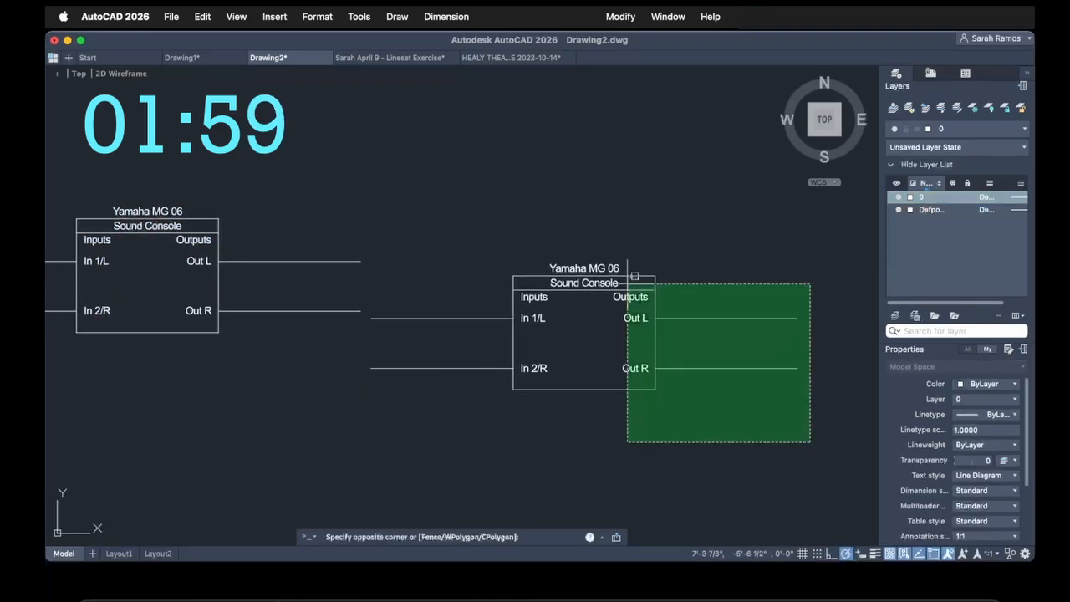
pyautogui.click(500, 269)
pyautogui.press('m')
pyautogui.press('Return')
pyautogui.click(513, 318)
pyautogui.click(360, 260)
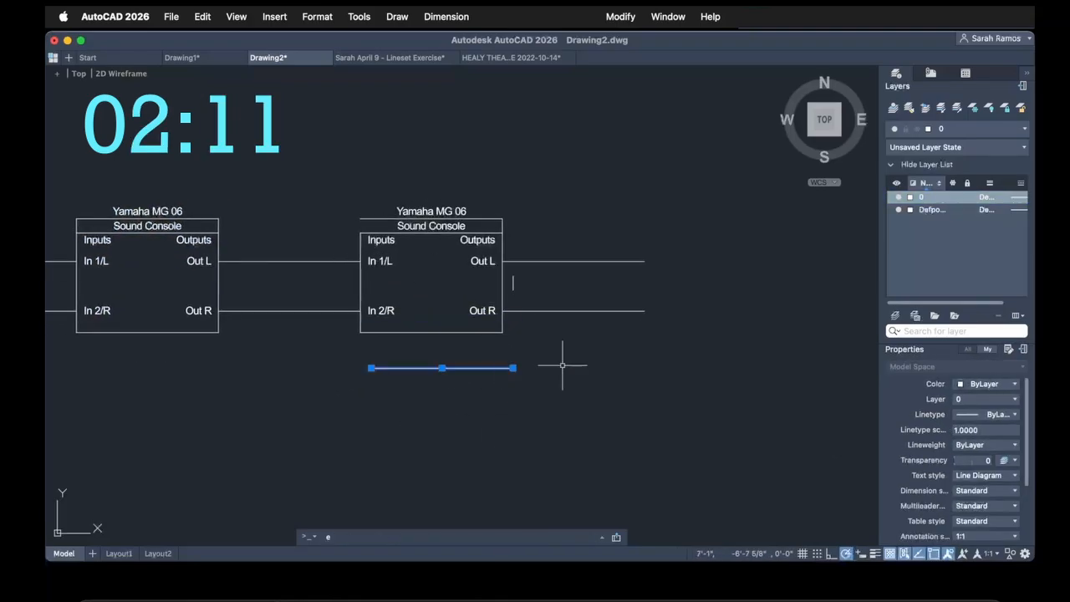
# - Erase the leftover line pieces from the copied block and redraw the missing left edge of its header
pyautogui.press('e')
pyautogui.press('Return')
pyautogui.press('l')
pyautogui.press('Return')
pyautogui.moveTo(553, 358); pyautogui.dragTo(582, 376, button='middle')
# - Mirror the two lines between the blocks about the second block's vertical centerline, keeping the originals
pyautogui.click(351, 351)
pyautogui.click(287, 268)
pyautogui.press('m')
pyautogui.press('i')
pyautogui.press('Return')
pyautogui.click(460, 352)
pyautogui.click(461, 457)
pyautogui.press('Return')
# - Change the second block's make and model to "Crown XTi 2000" and its purpose to "Amplifier"
pyautogui.doubleClick(476, 235)
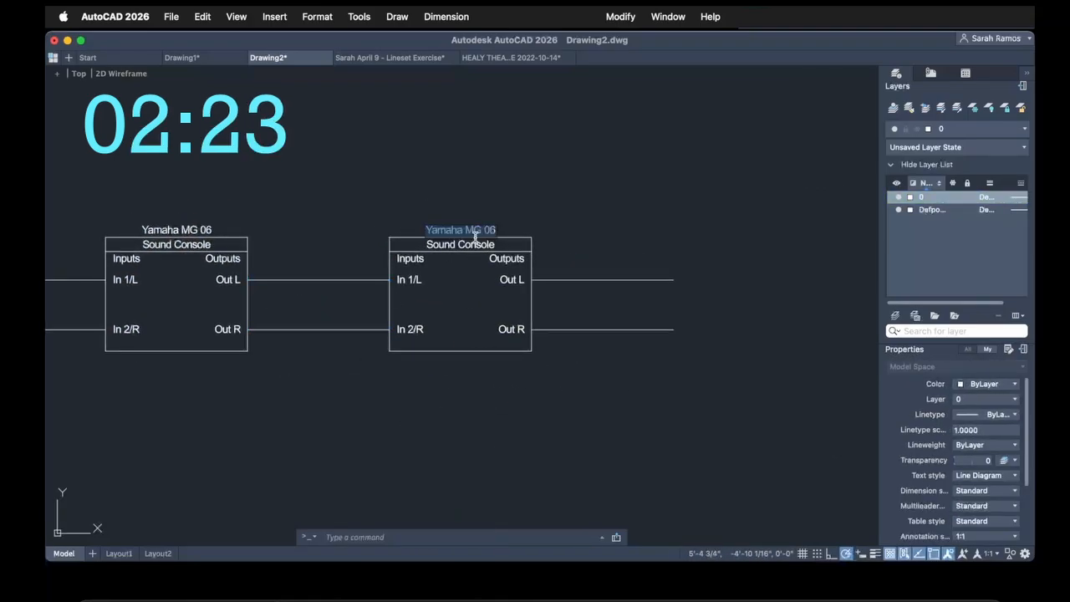
pyautogui.write('Crown XTi 2000')
pyautogui.press('Return')
pyautogui.doubleClick(476, 246)
pyautogui.write('Amplifier')
# - Rename the amplifier's two inputs and two outputs to "CH 1" and "CH 2"
pyautogui.doubleClick(411, 281)
pyautogui.write('CH 1')
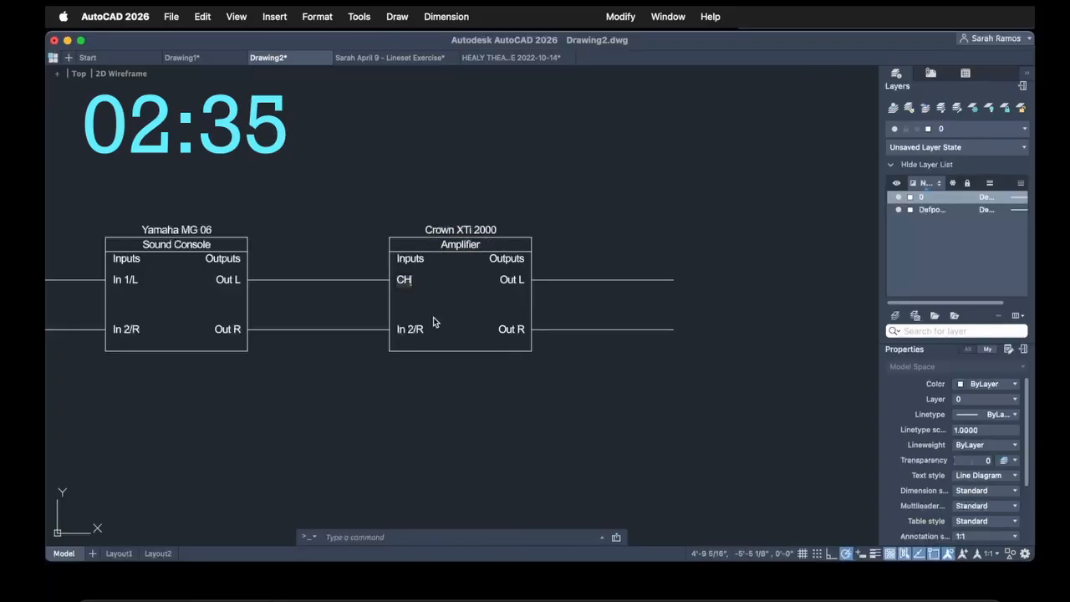
pyautogui.doubleClick(412, 331)
pyautogui.write('CH 2')
pyautogui.doubleClick(511, 282)
pyautogui.write('CH 1')
pyautogui.doubleClick(511, 330)
pyautogui.write('CH 2')
# - Copy the upper speaker symbol with its label to the open area beyond the amplifier's output lines
pyautogui.scroll(-5, 587, 373)
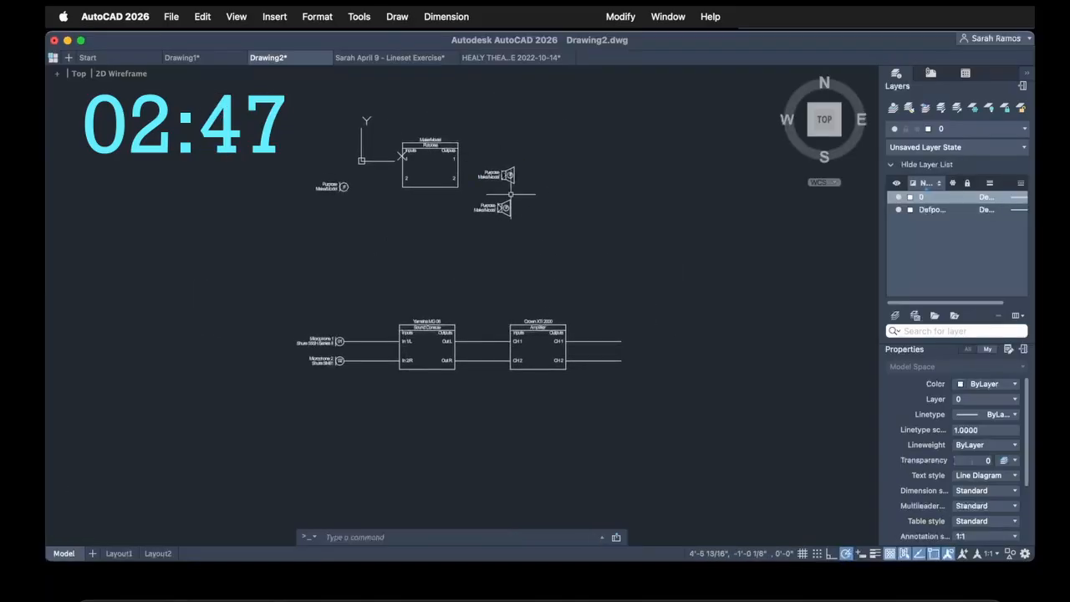
pyautogui.click(509, 177)
pyautogui.click(664, 337)
# - Set the copied speaker label's justification to Middle left and move the label to the wide side of the speaker
pyautogui.scroll(5, 680, 354)
pyautogui.click(589, 314)
pyautogui.click(1006, 538)
pyautogui.click(971, 451)
pyautogui.click(608, 318)
pyautogui.click(648, 317)
pyautogui.scroll(5, 668, 325)
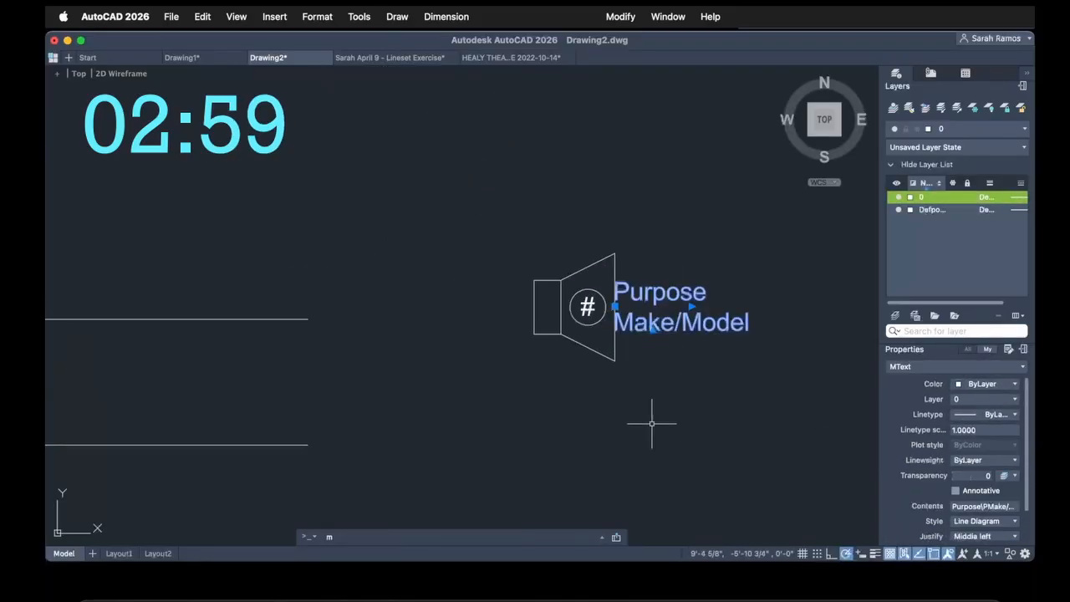
# - Move the speaker and its label so the speaker's back edge midpoint meets the end of the amplifier's CH 1 output line
pyautogui.click(781, 416)
pyautogui.click(508, 242)
pyautogui.press('m')
pyautogui.press('Return')
pyautogui.click(534, 307)
pyautogui.click(308, 318)
# - Number the speaker 01 and change its purpose to "Main Left" and its make and model to "EAW JF80"
pyautogui.moveTo(363, 326); pyautogui.dragTo(483, 299, button='middle')
pyautogui.doubleClick(482, 296)
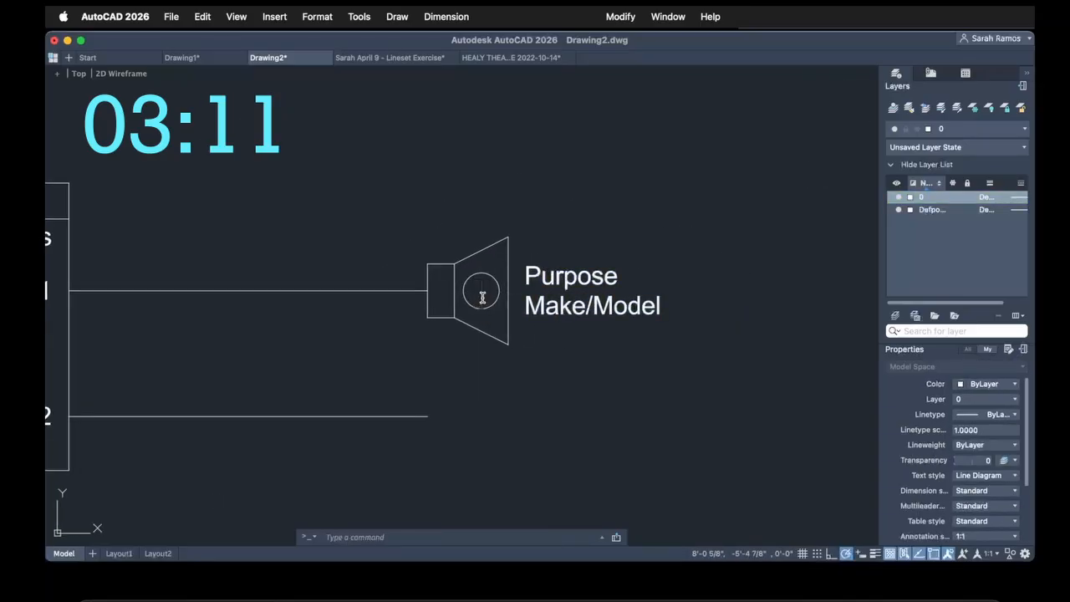
pyautogui.write('01')
pyautogui.press('Return')
pyautogui.doubleClick(566, 280)
pyautogui.doubleClick(566, 279)
pyautogui.write('MN')
pyautogui.press('BackSpace')
pyautogui.write('ain Left')
pyautogui.moveTo(526, 321); pyautogui.dragTo(783, 336)
pyautogui.write('EAW JF80')
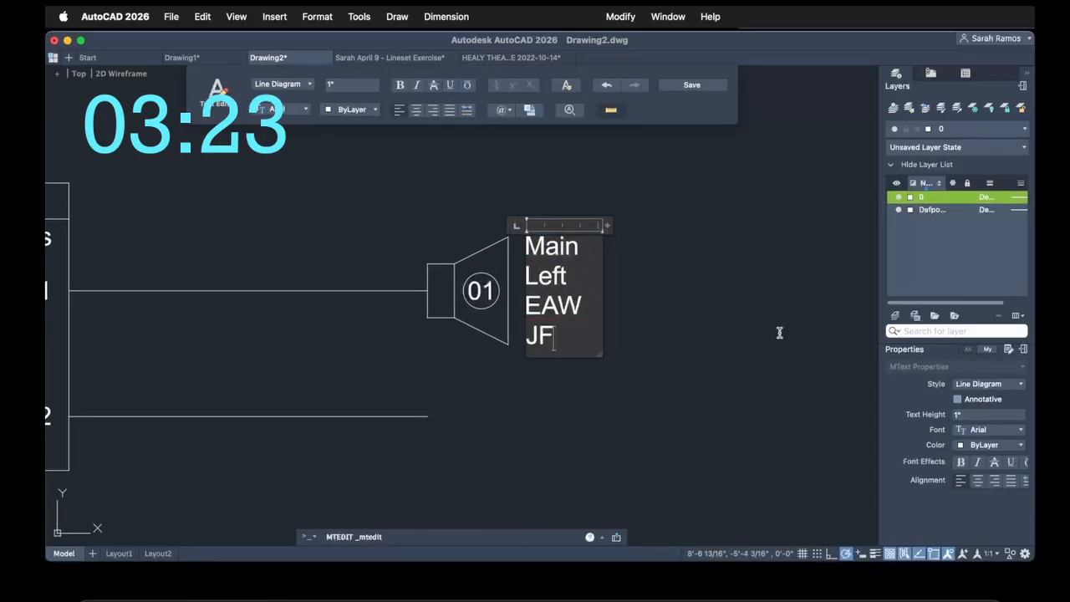
pyautogui.click(749, 334)
# - Widen the speaker label's text box so the purpose and the make and model each fit on one line
pyautogui.click(572, 306)
pyautogui.click(603, 291)
pyautogui.click(743, 290)
# - Copy the Main Left speaker with its label to a free spot near the CH 2 output line
pyautogui.moveTo(743, 289); pyautogui.dragTo(747, 214, button='middle')
pyautogui.click(431, 216)
pyautogui.click(525, 389)
# - Change the copied speaker's purpose to "Main Right" and its number to 02
pyautogui.doubleClick(682, 375)
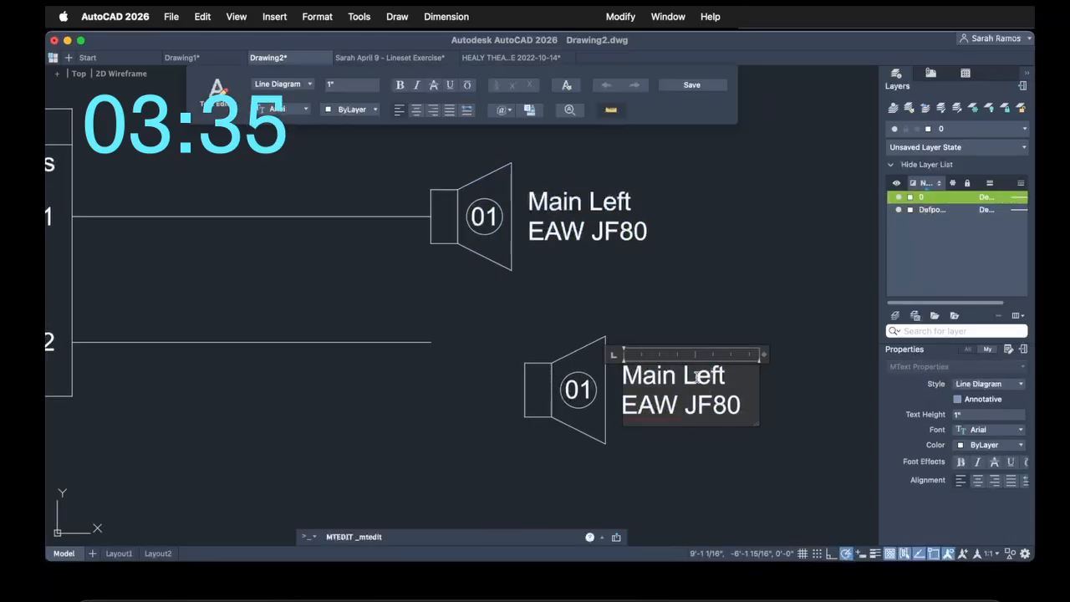
pyautogui.write('Right')
pyautogui.doubleClick(590, 392)
pyautogui.write('02')
pyautogui.click(784, 466)
# - Move the Main Right speaker so its back edge midpoint meets the end of the amplifier's CH 2 output line
pyautogui.click(509, 331)
pyautogui.write('m')
pyautogui.press('Return')
pyautogui.click(524, 390)
pyautogui.click(430, 342)
pyautogui.scroll(-5, 572, 413)
pyautogui.moveTo(555, 438); pyautogui.dragTo(835, 394, button='middle')
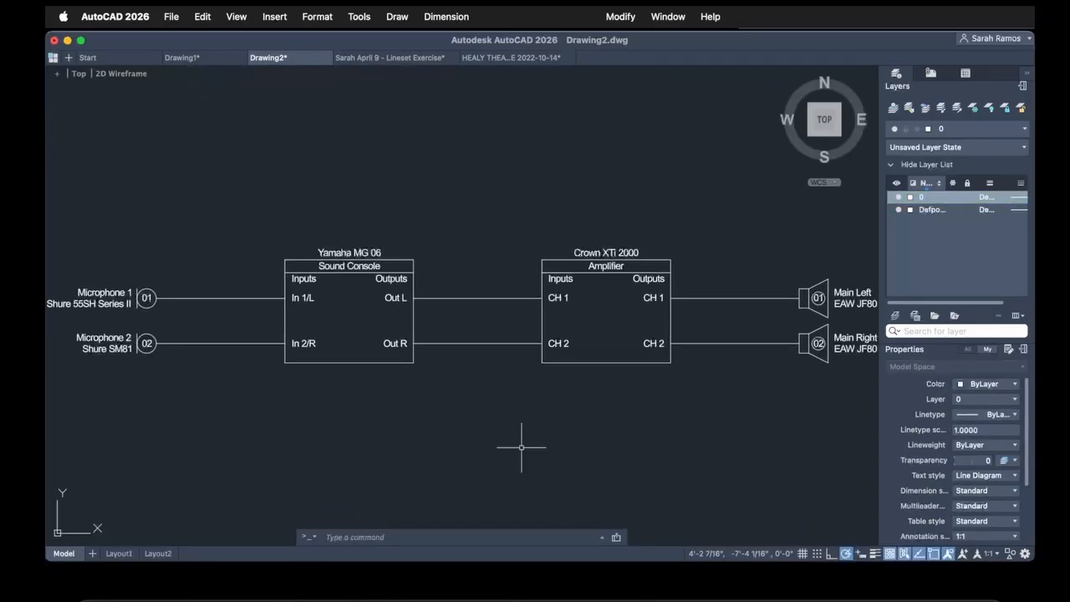